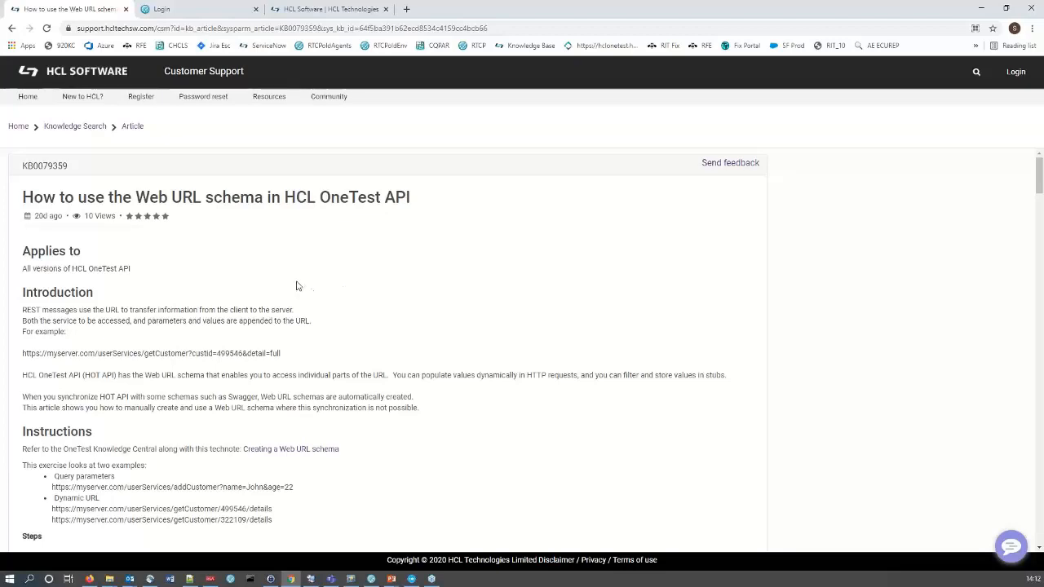
# Step: Read through the knowledge article on using the Web URL schema in HCL OneTest API, including its query parameter and dynamic URL examples
pyautogui.scroll(-3, 298, 287)
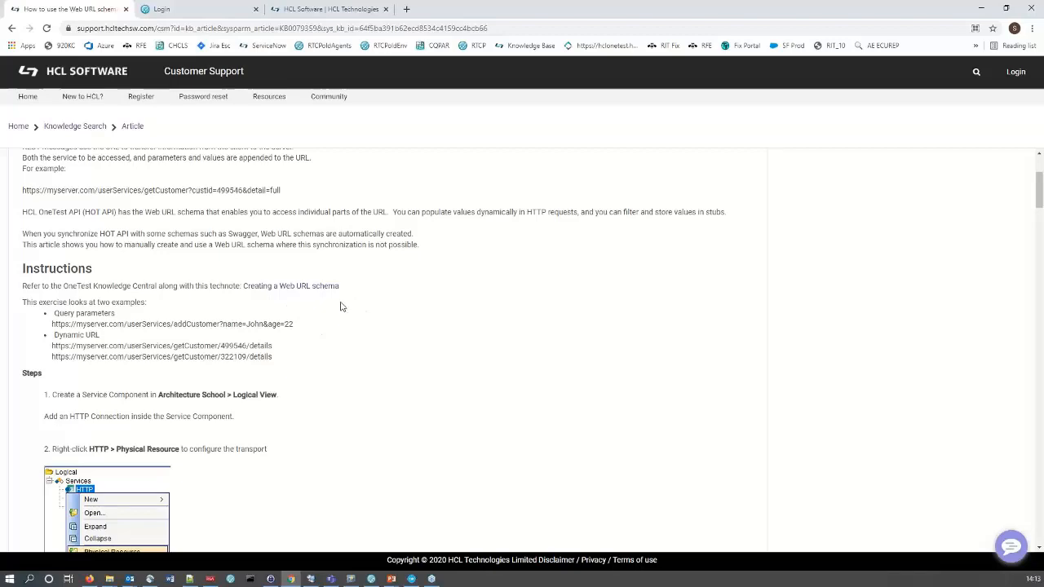
pyautogui.scroll(-1, 345, 315)
pyautogui.scroll(-5, 344, 315)
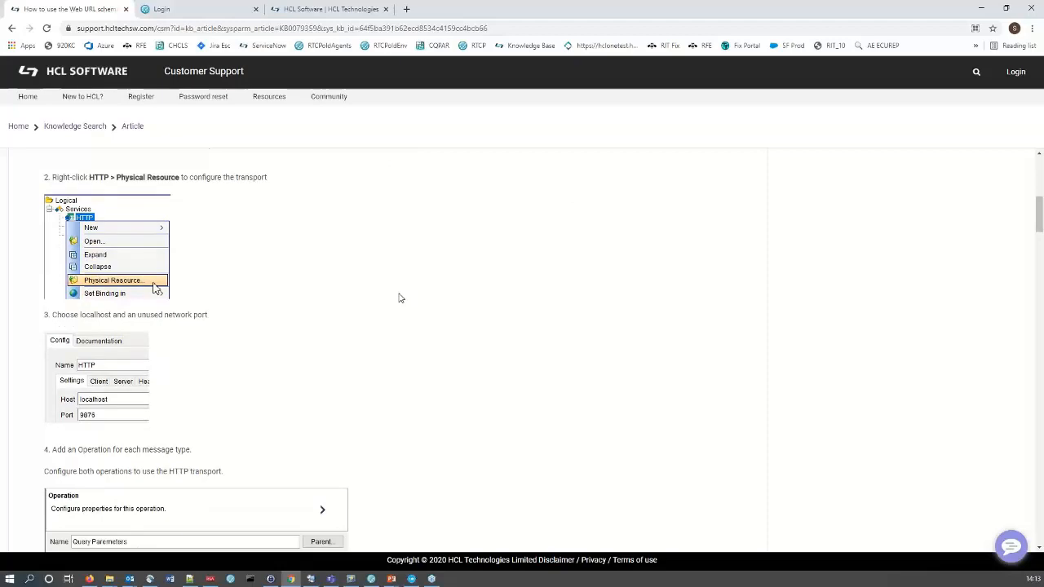
pyautogui.scroll(-10, 397, 298)
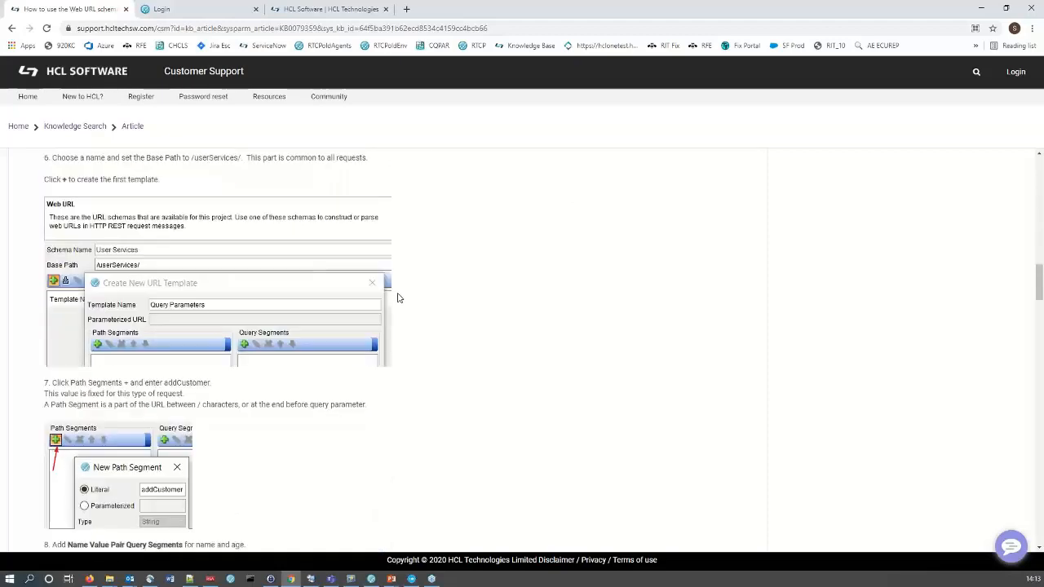
pyautogui.scroll(-10, 397, 297)
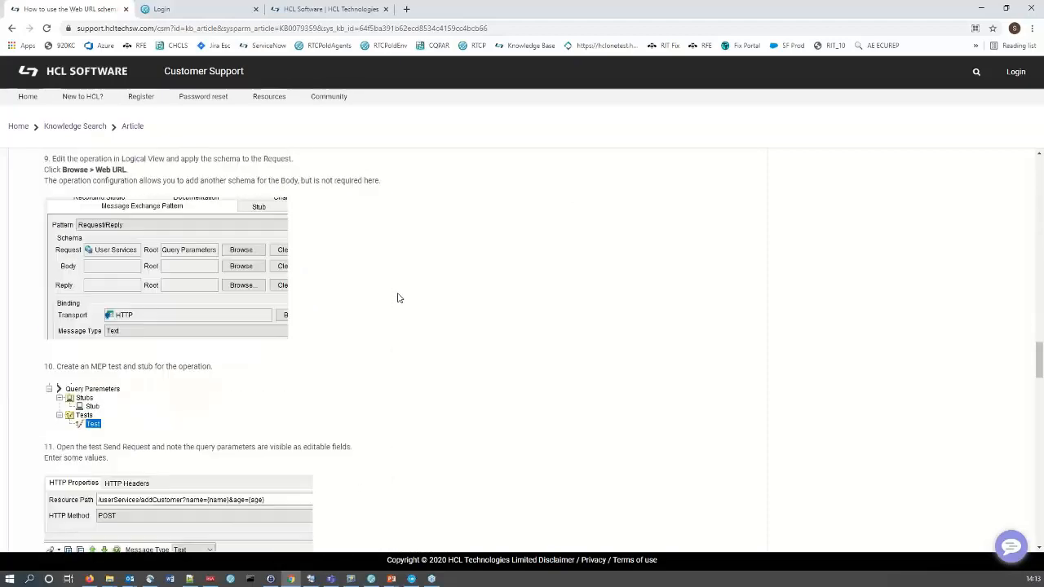
pyautogui.scroll(-3, 397, 298)
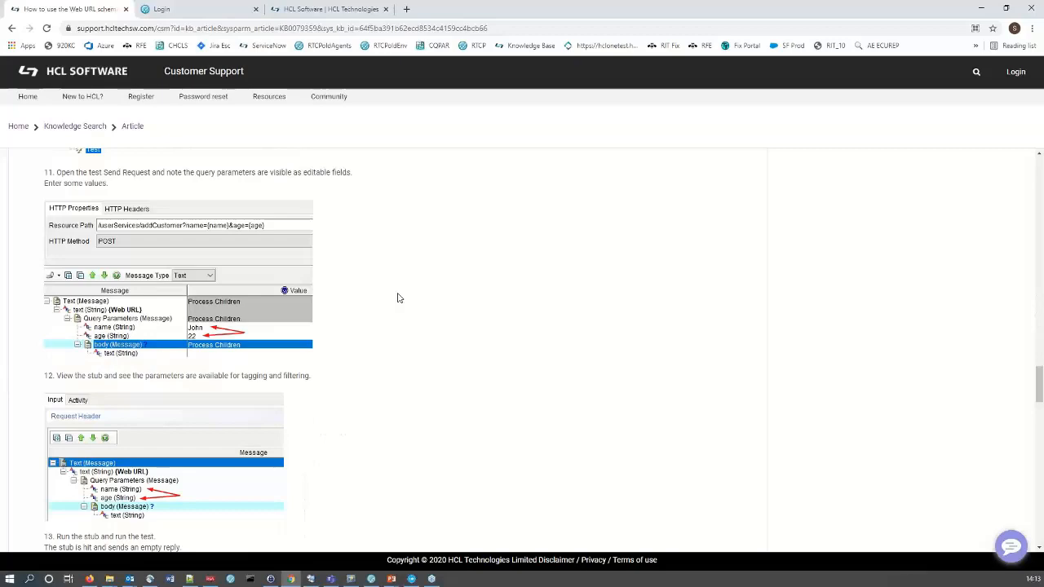
pyautogui.scroll(-10, 440, 299)
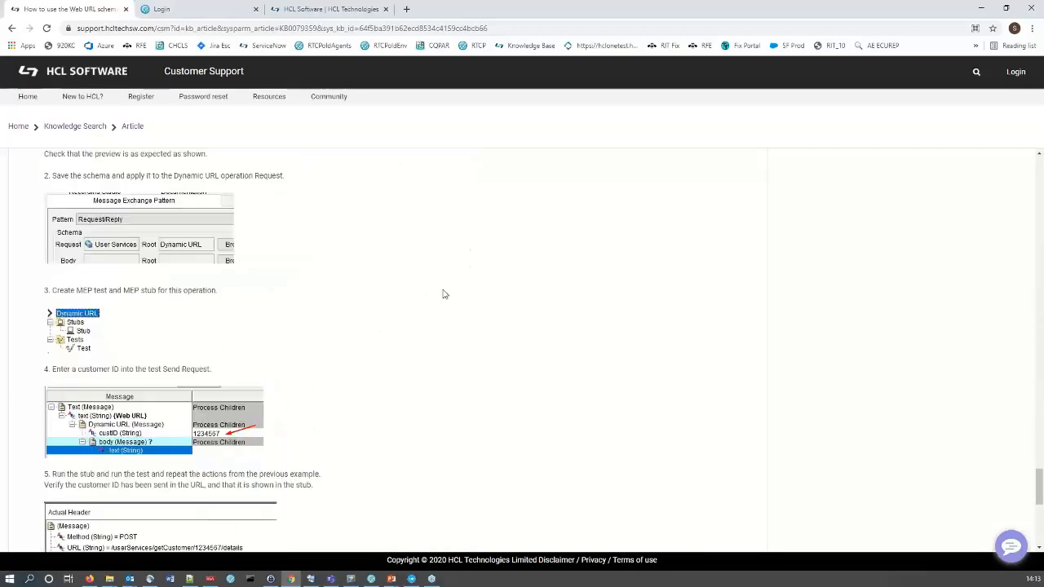
pyautogui.scroll(-5, 444, 294)
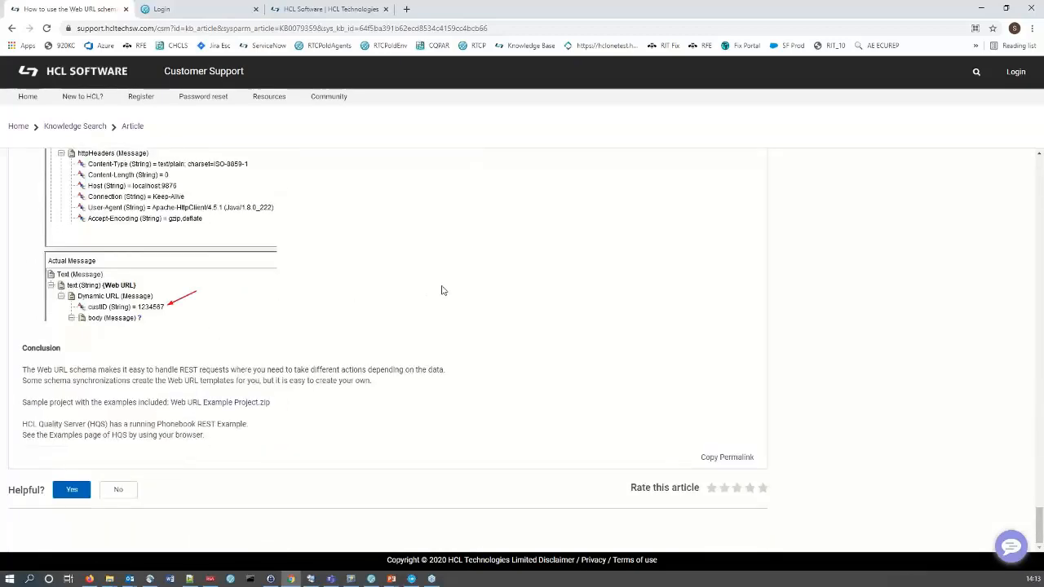
pyautogui.scroll(15, 440, 282)
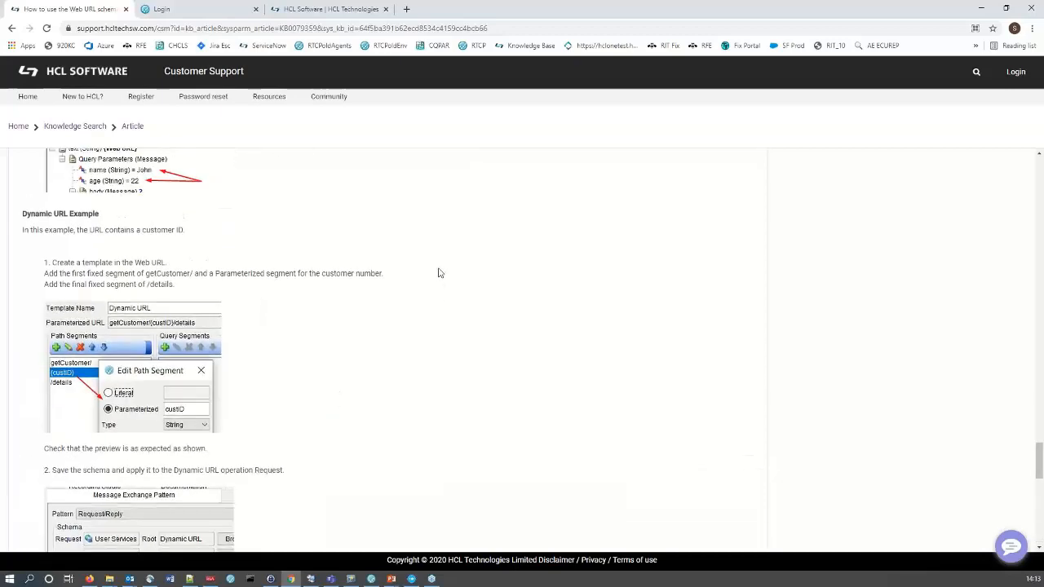
pyautogui.scroll(-12, 439, 271)
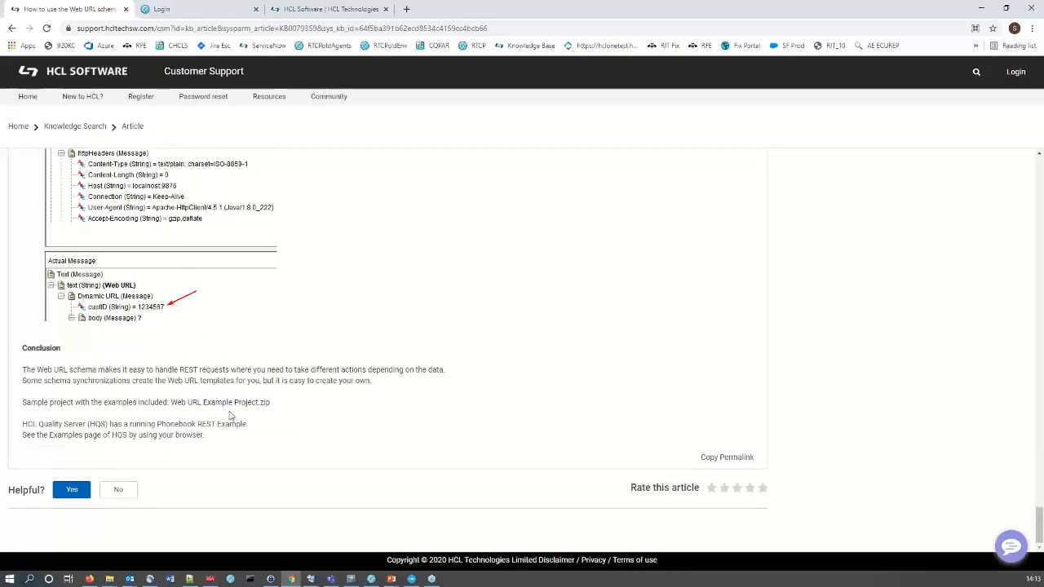
pyautogui.scroll(2, 393, 273)
pyautogui.scroll(2, 392, 272)
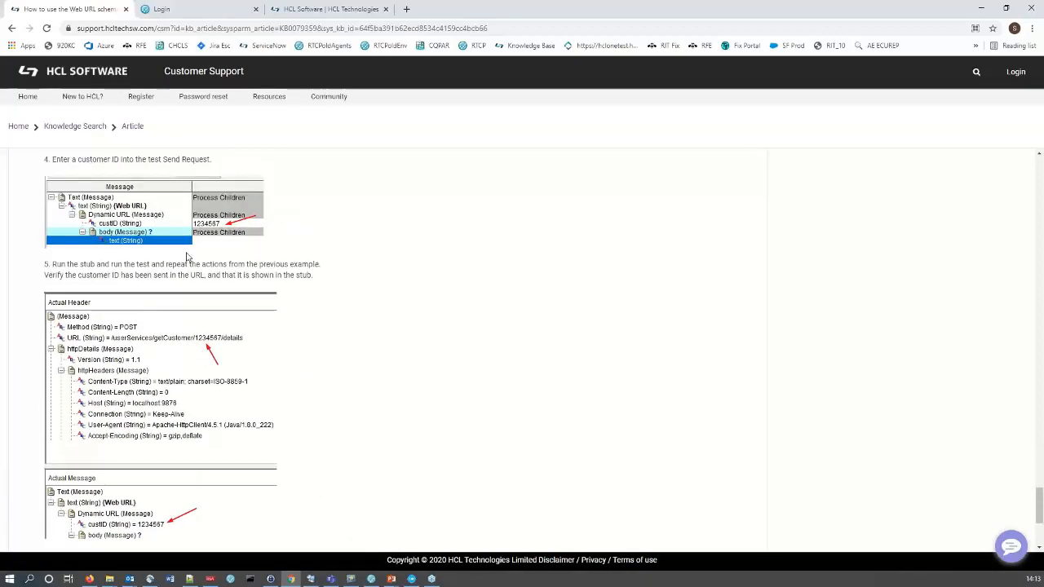
pyautogui.scroll(3, 428, 350)
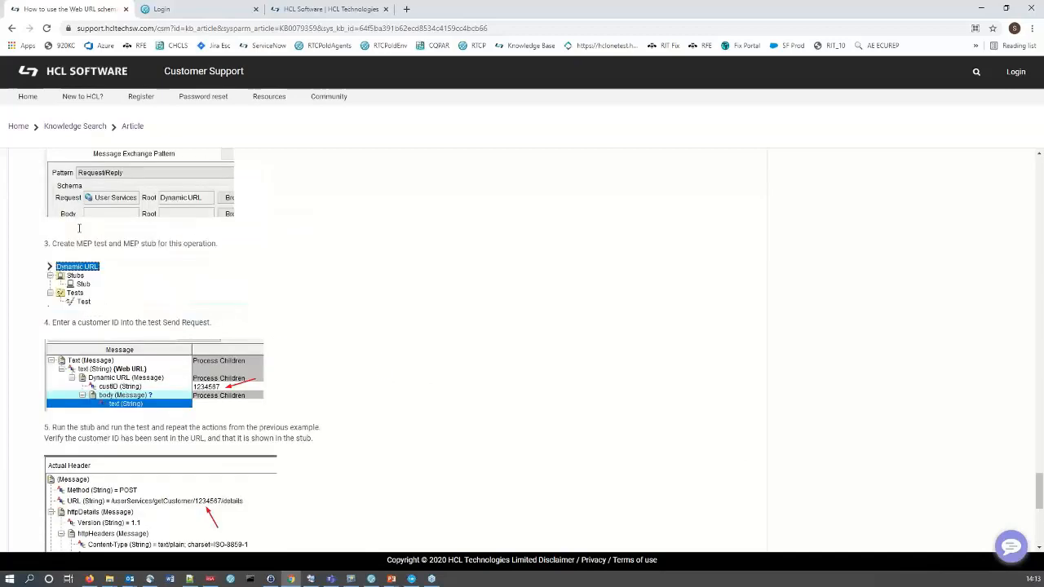
pyautogui.scroll(8, 416, 346)
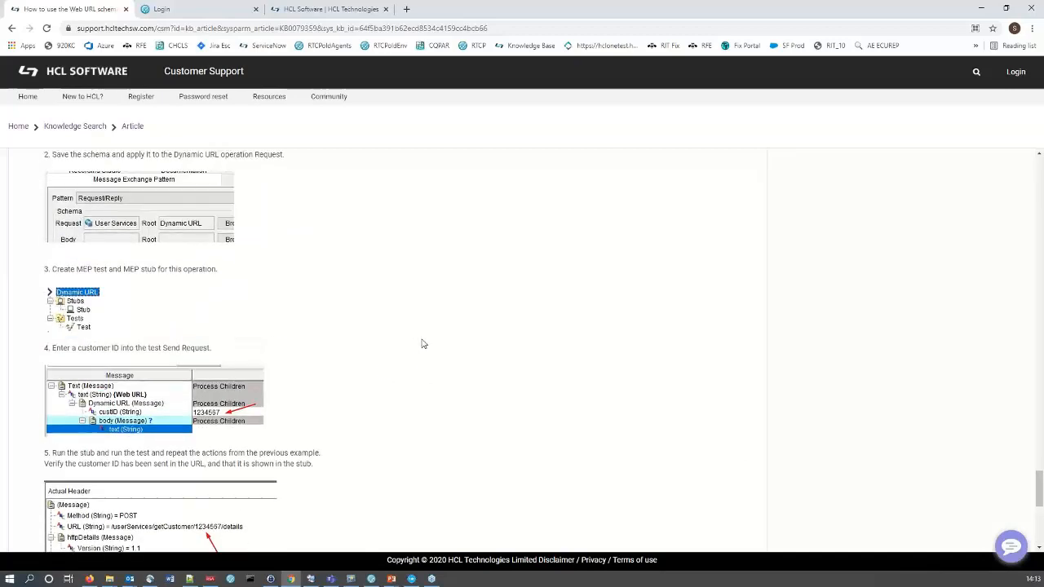
pyautogui.scroll(20, 422, 334)
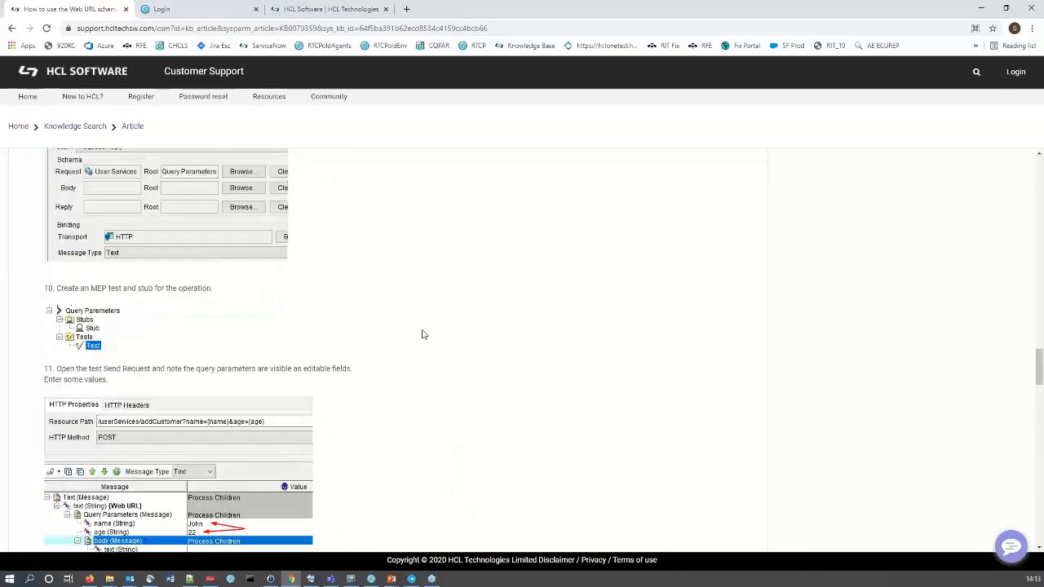
pyautogui.scroll(20, 422, 335)
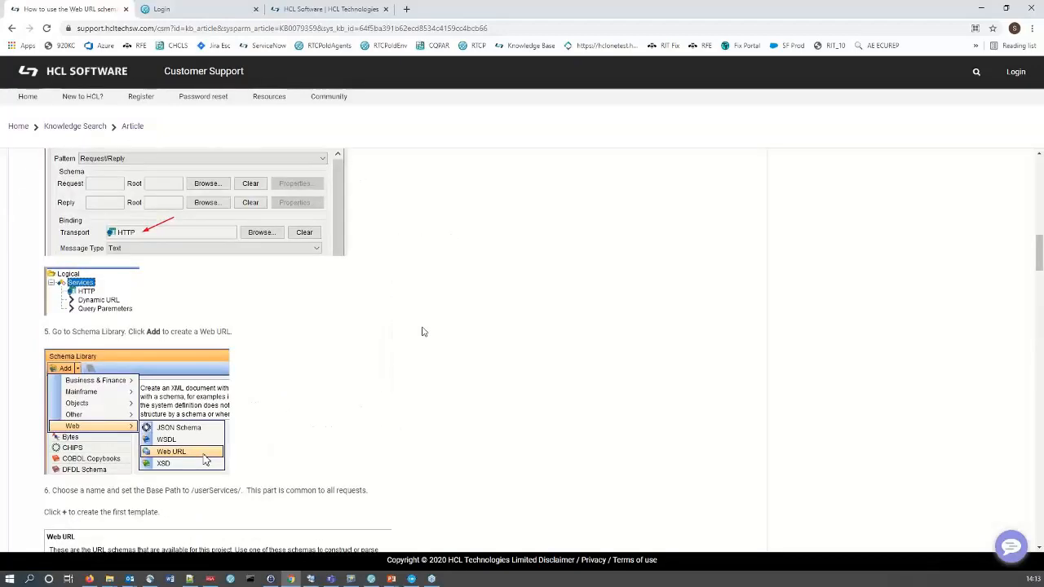
pyautogui.scroll(5, 423, 332)
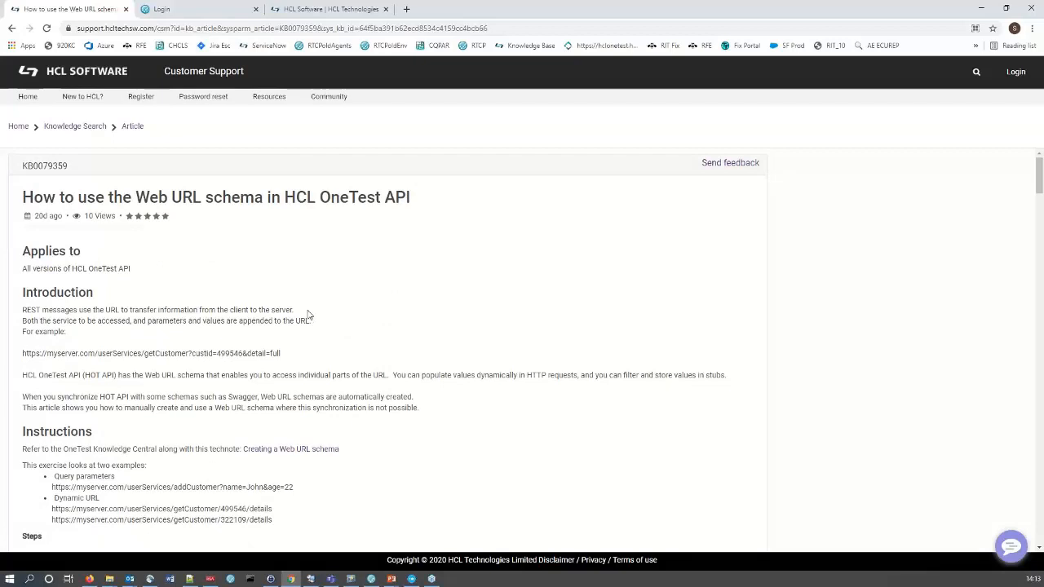
# Step: Log in to HCL Quality Server with the admin user ID and the account password
pyautogui.click(198, 12)
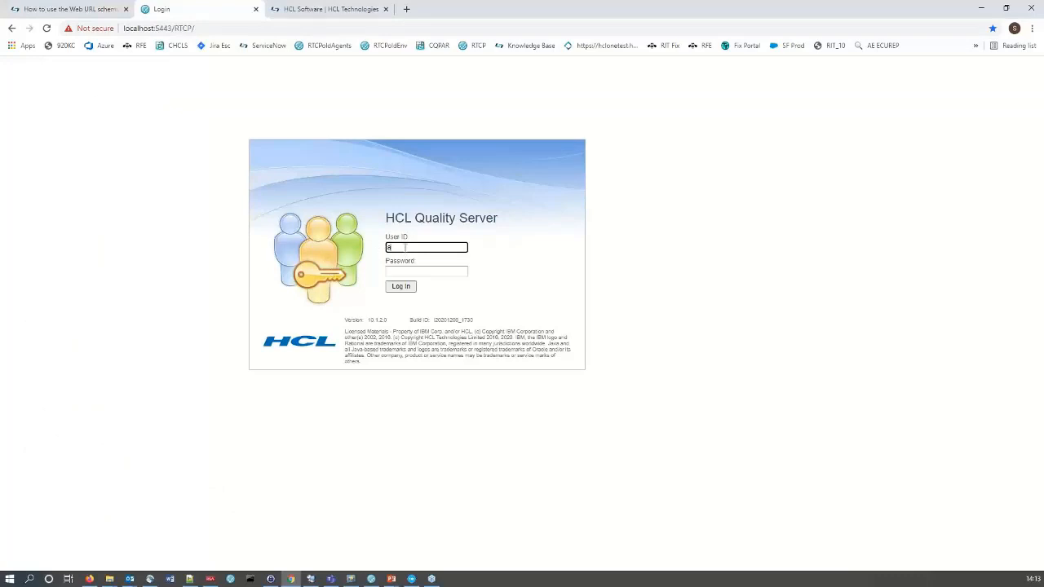
pyautogui.press('Tab')
pyautogui.write('••••')
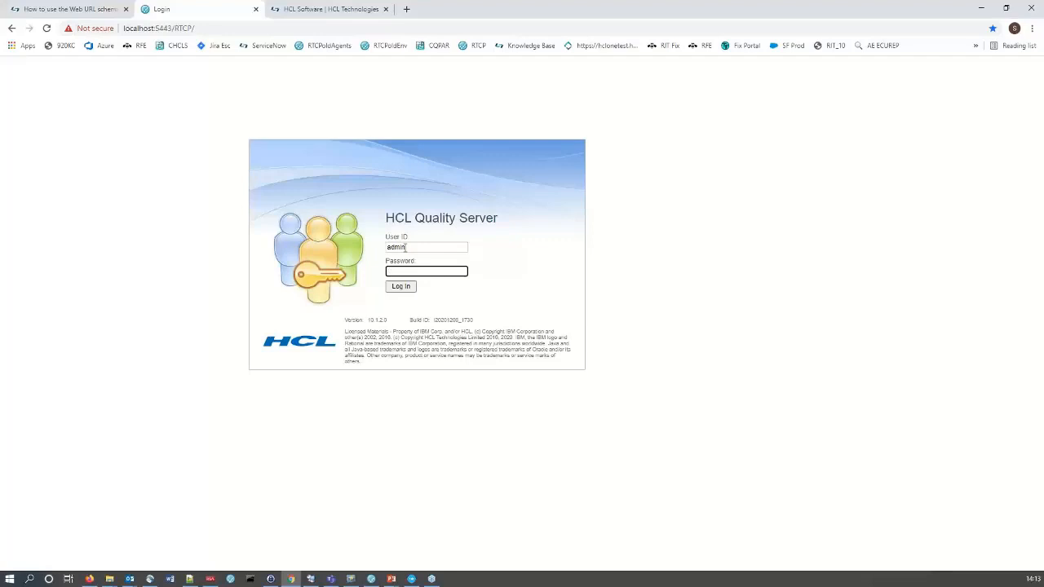
pyautogui.press('Return')
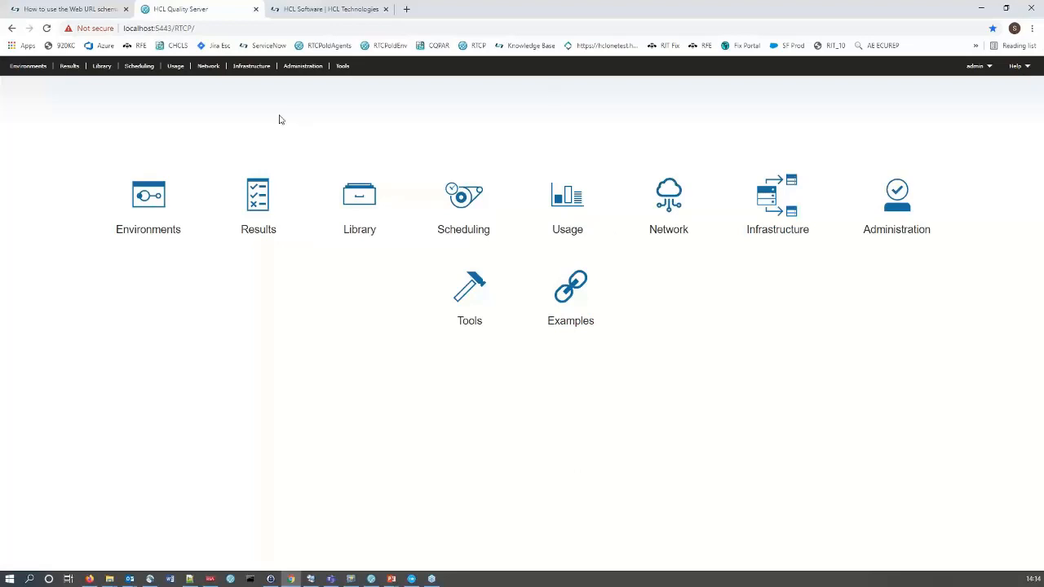
# Step: View the Network dashboard and the Examples page, and return to the server's home page
pyautogui.click(203, 66)
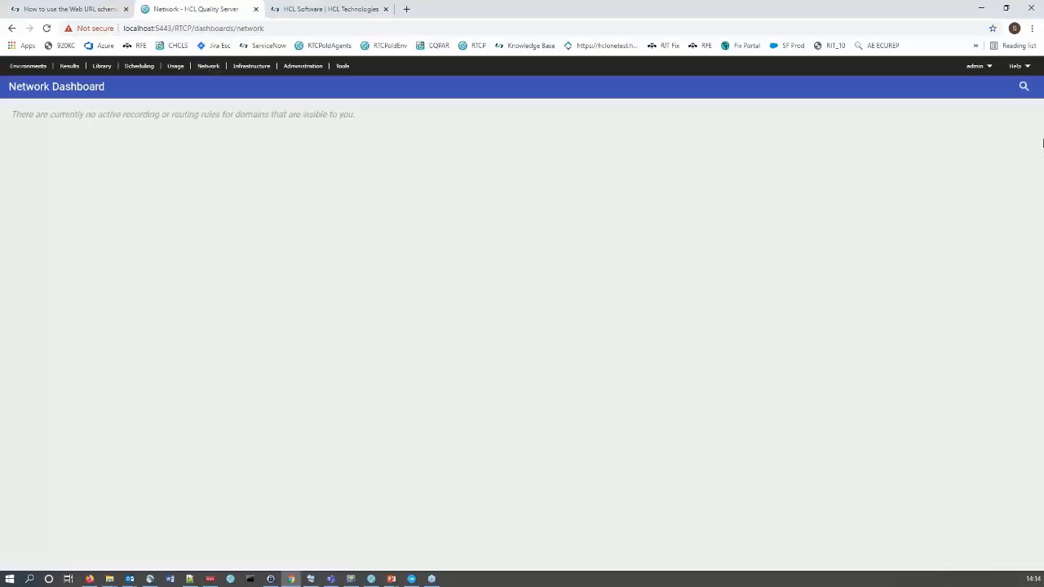
pyautogui.click(1028, 68)
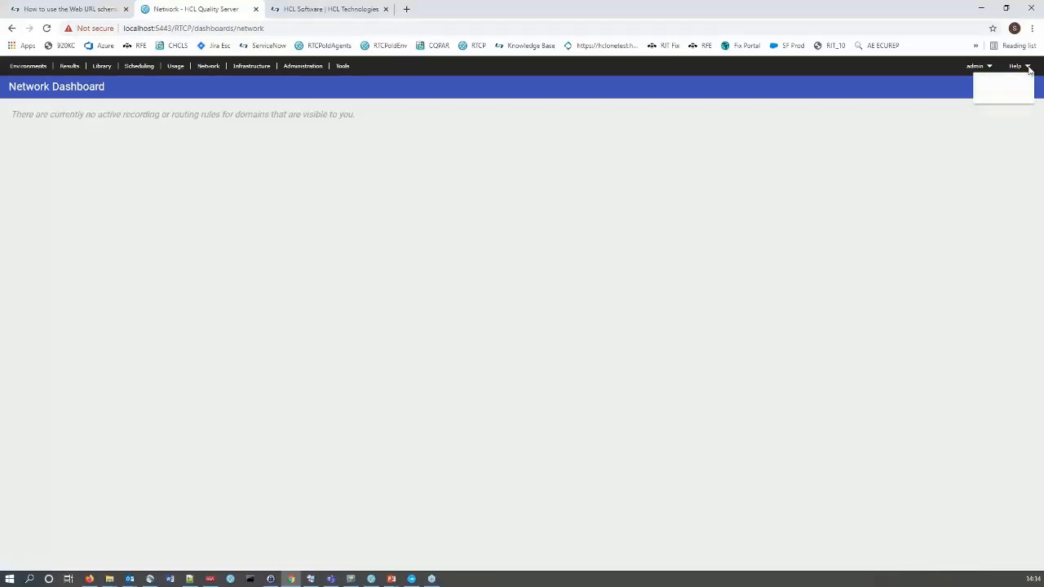
pyautogui.click(1005, 86)
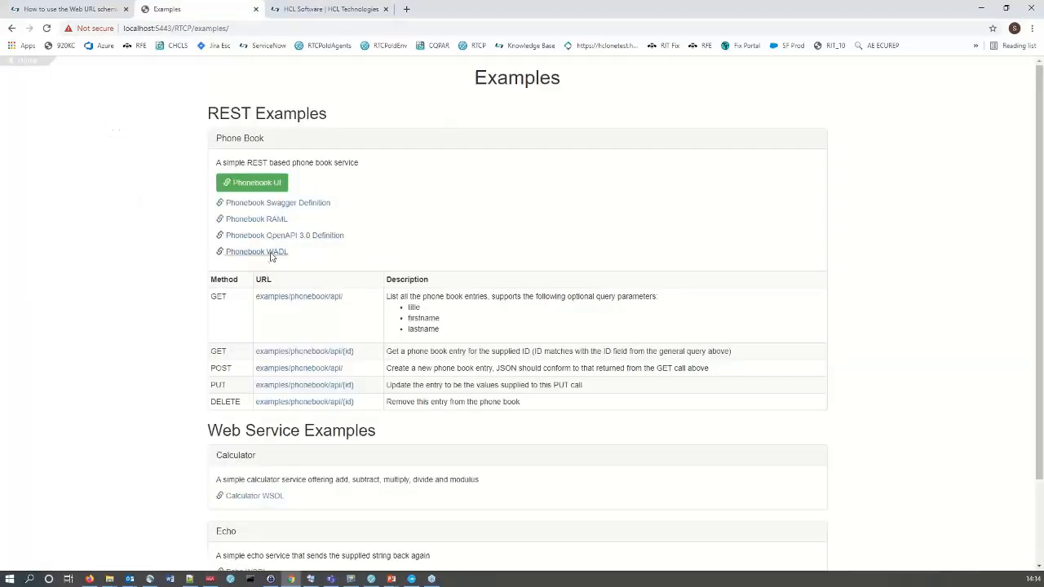
pyautogui.click(23, 64)
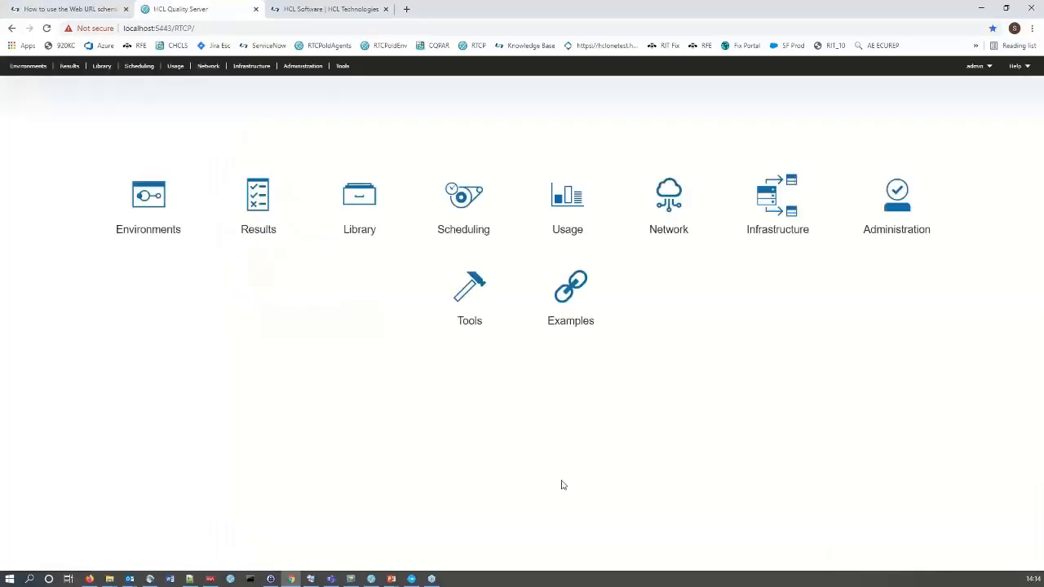
# Step: Open the Examples page and show the Phonebook UI of the REST phone book service in a new browser tab
pyautogui.click(554, 291)
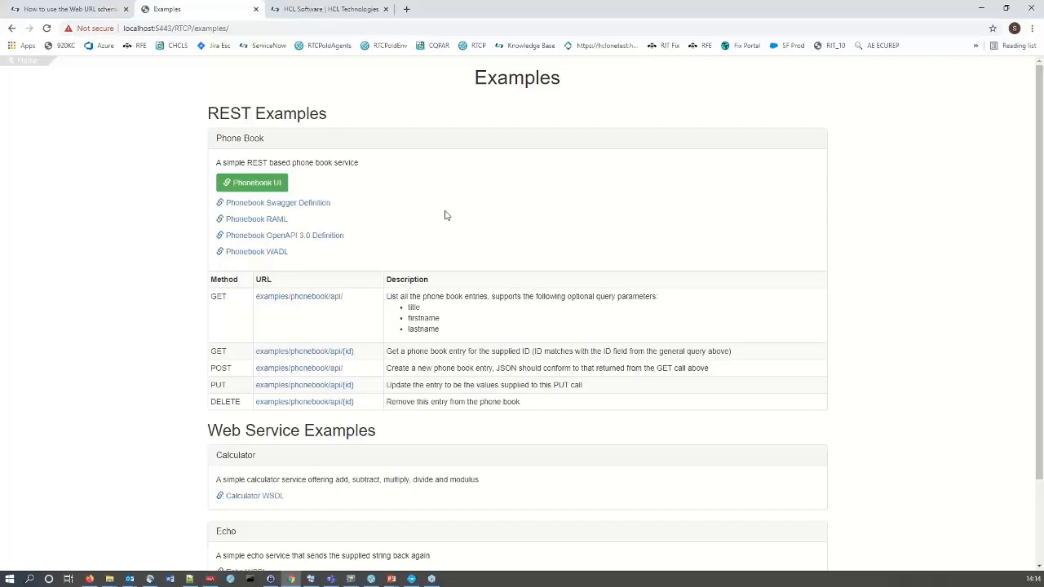
pyautogui.rightClick(247, 184)
pyautogui.click(287, 197)
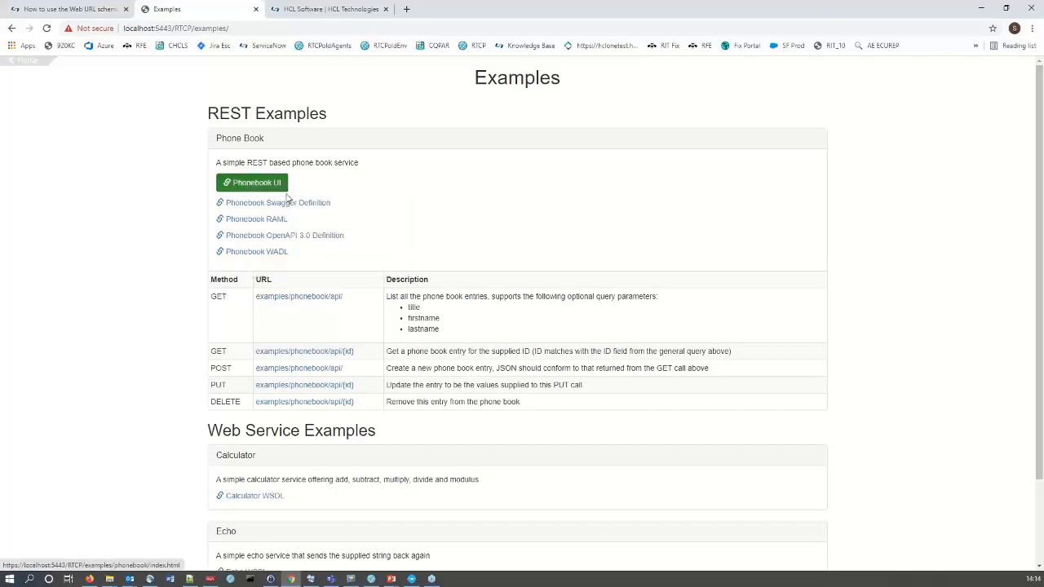
pyautogui.click(331, 9)
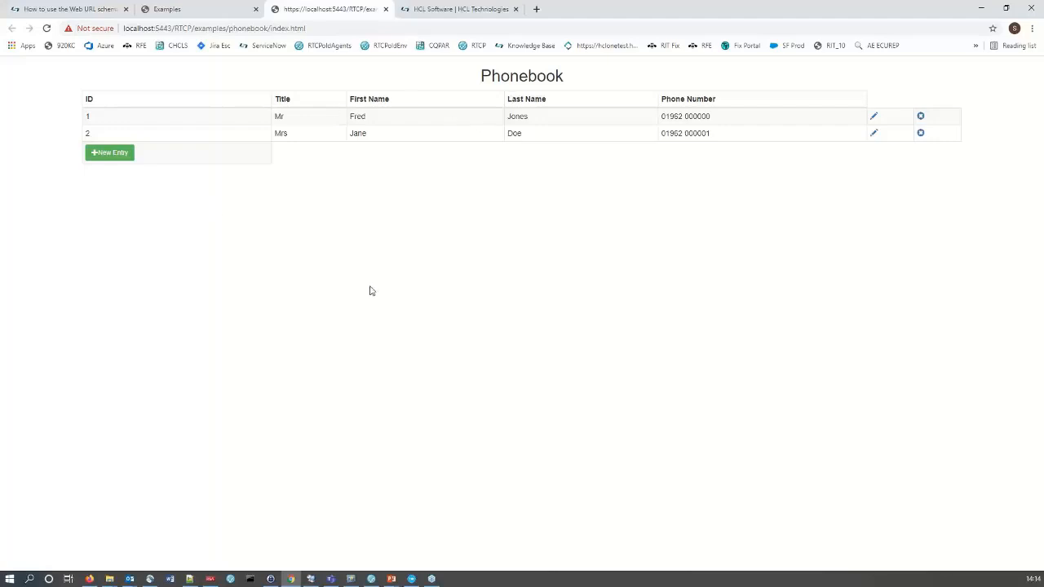
# Step: Add a phonebook entry with title 3, first name x, last name y and a phone number, and submit it
pyautogui.click(109, 155)
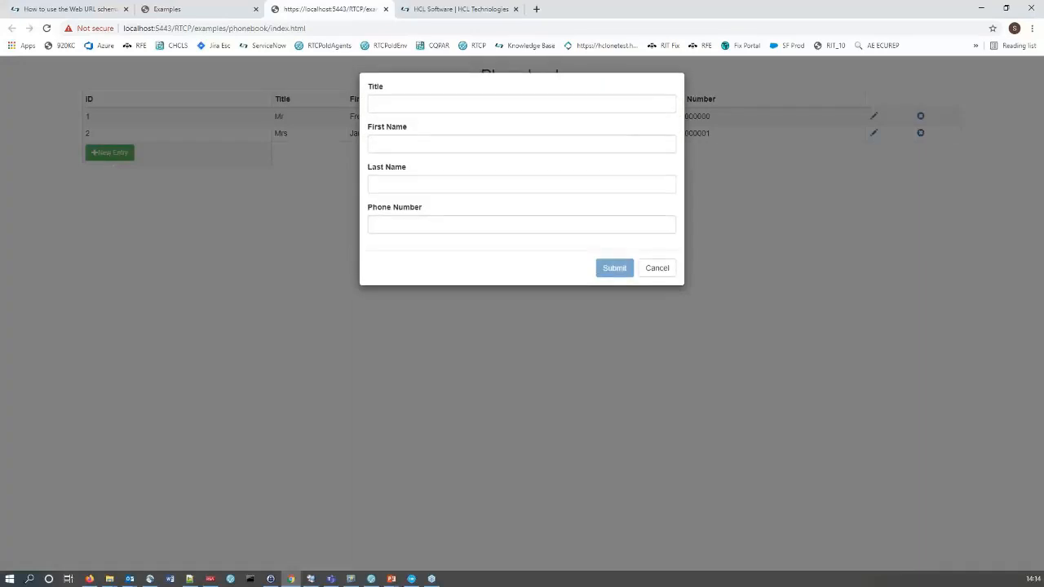
pyautogui.click(412, 105)
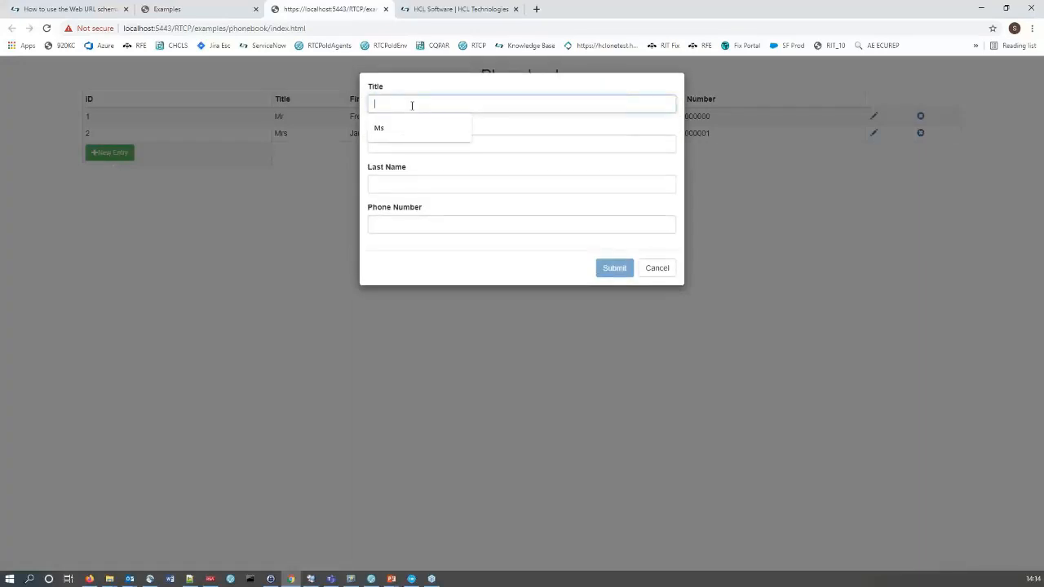
pyautogui.write('3')
pyautogui.click(401, 145)
pyautogui.write('x')
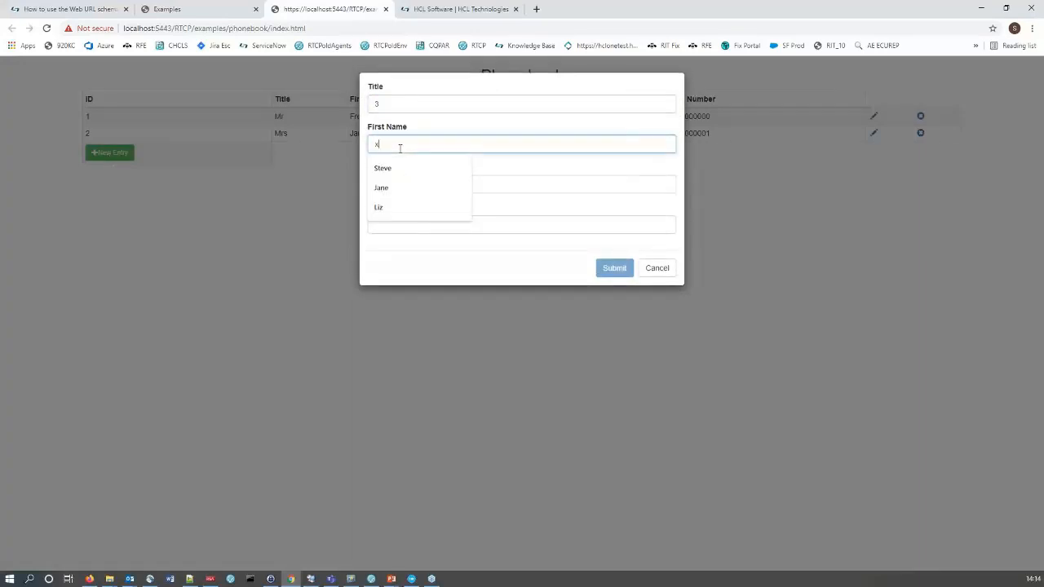
pyautogui.click(409, 184)
pyautogui.write('y')
pyautogui.click(415, 227)
pyautogui.write('222')
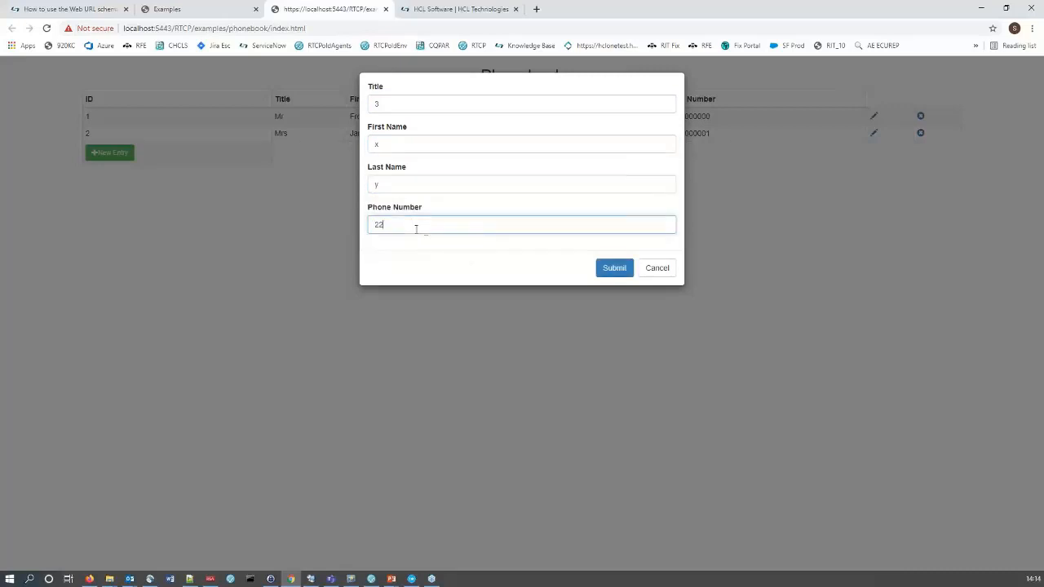
pyautogui.click(612, 269)
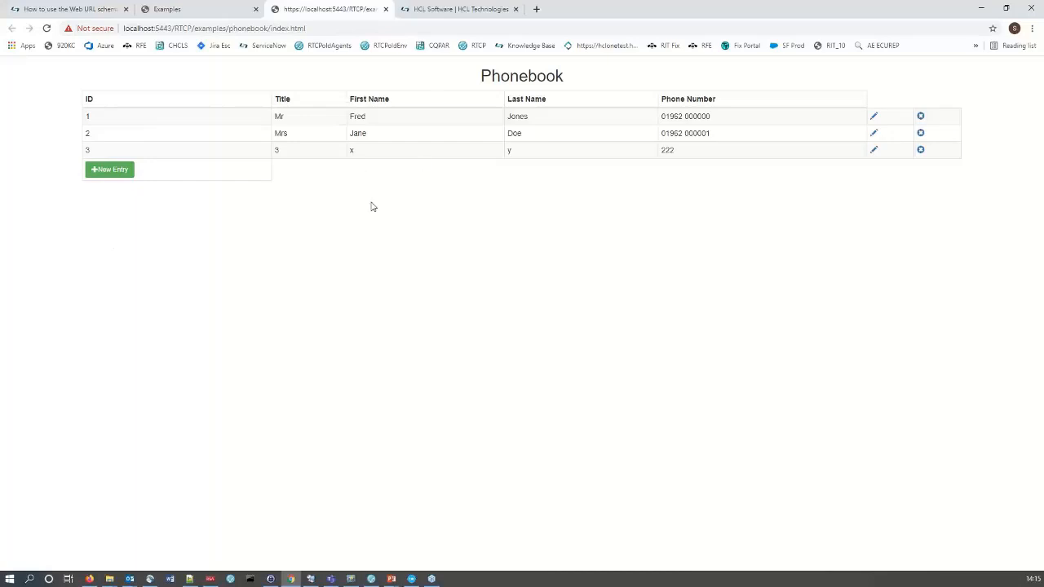
# Step: Open the Phonebook Swagger Definition from the Examples page and select its full URL
pyautogui.click(175, 9)
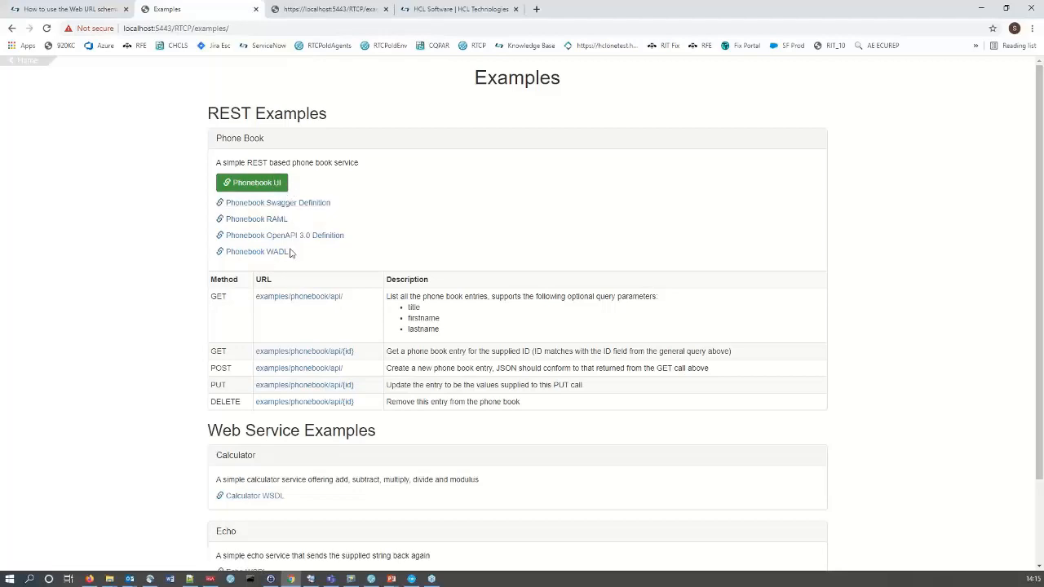
pyautogui.click(292, 208)
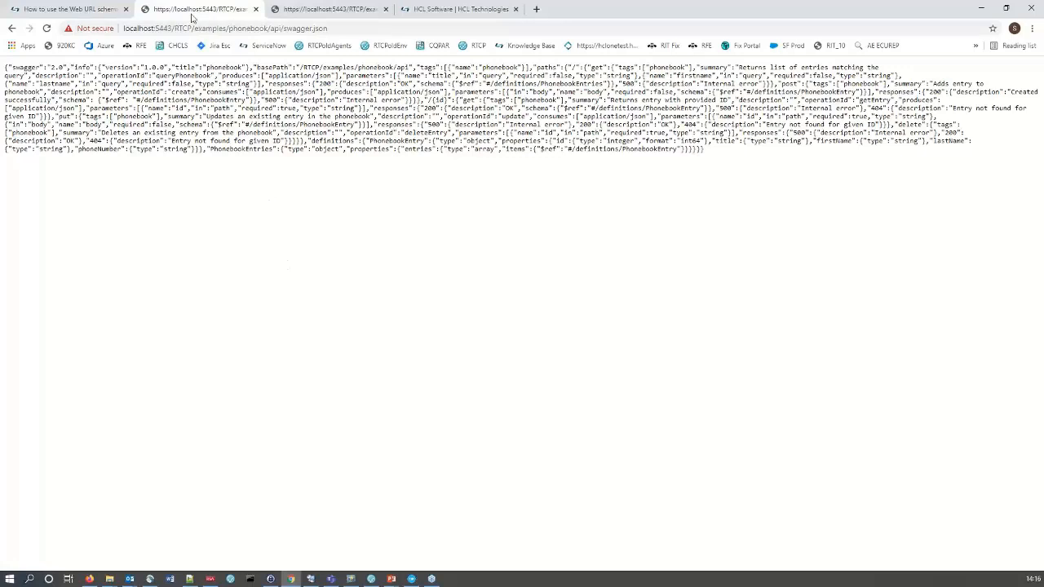
pyautogui.tripleClick(209, 28)
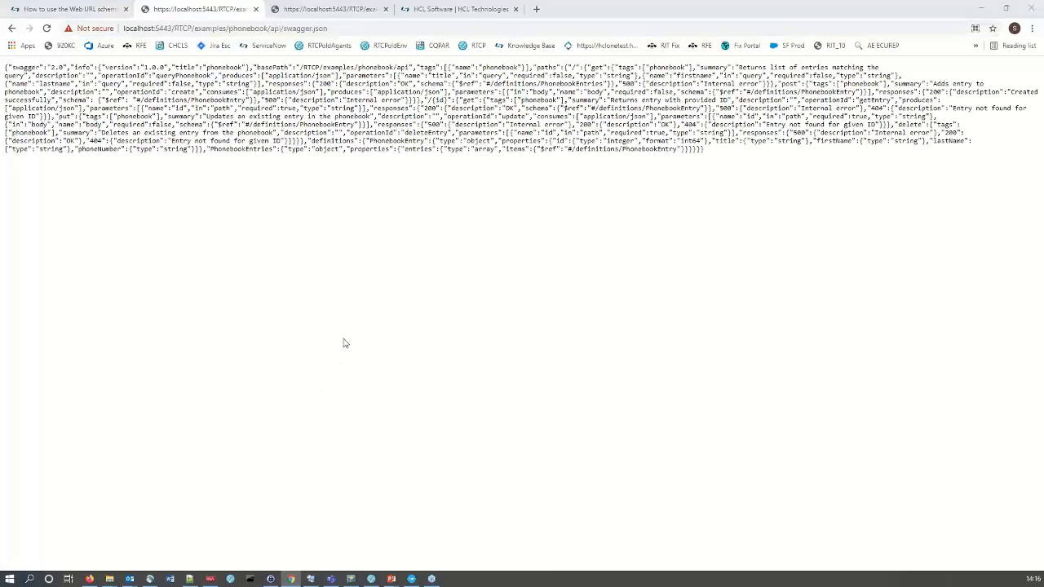
# Step: Switch to HCL OneTest API and open the Architecture School perspective of the Web URL Open Mic project
pyautogui.hotkey('alt', 'Tab')
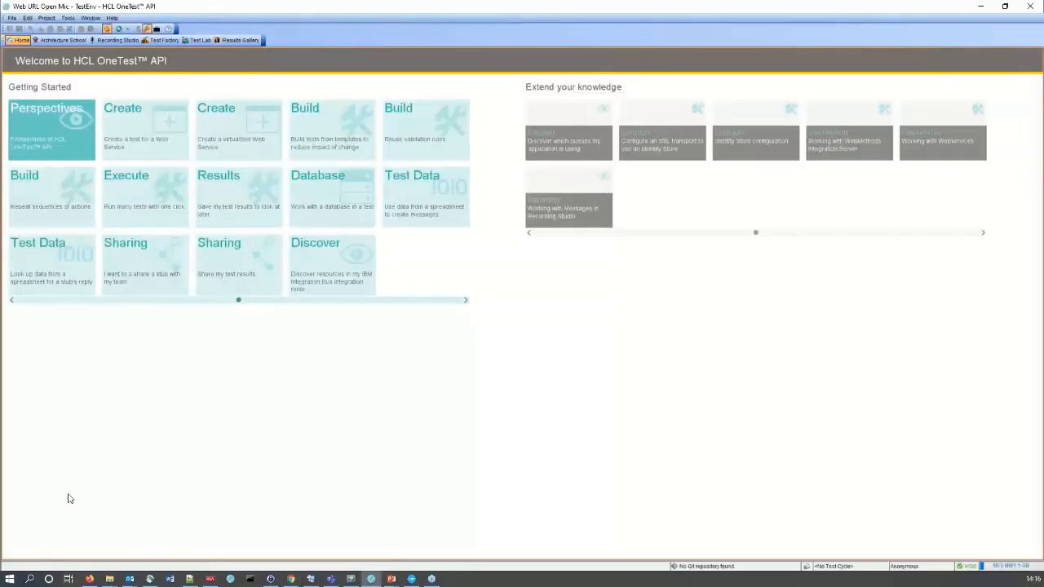
pyautogui.click(50, 43)
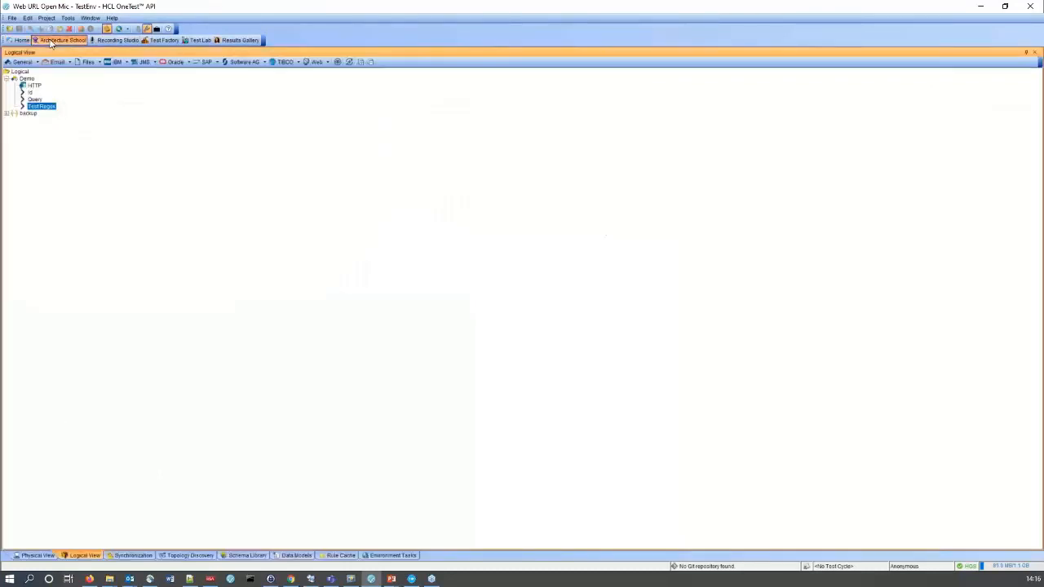
# Step: Create a Swagger Definition synchronization source from the copied phonebook swagger.json URL in TestEnv, without generating any tests or stubs
pyautogui.click(7, 79)
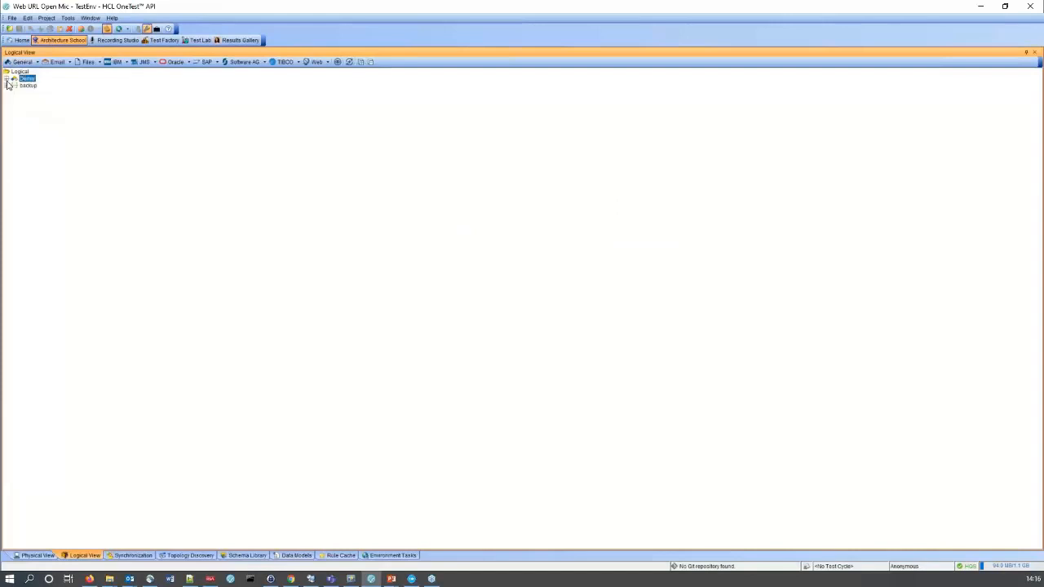
pyautogui.click(322, 64)
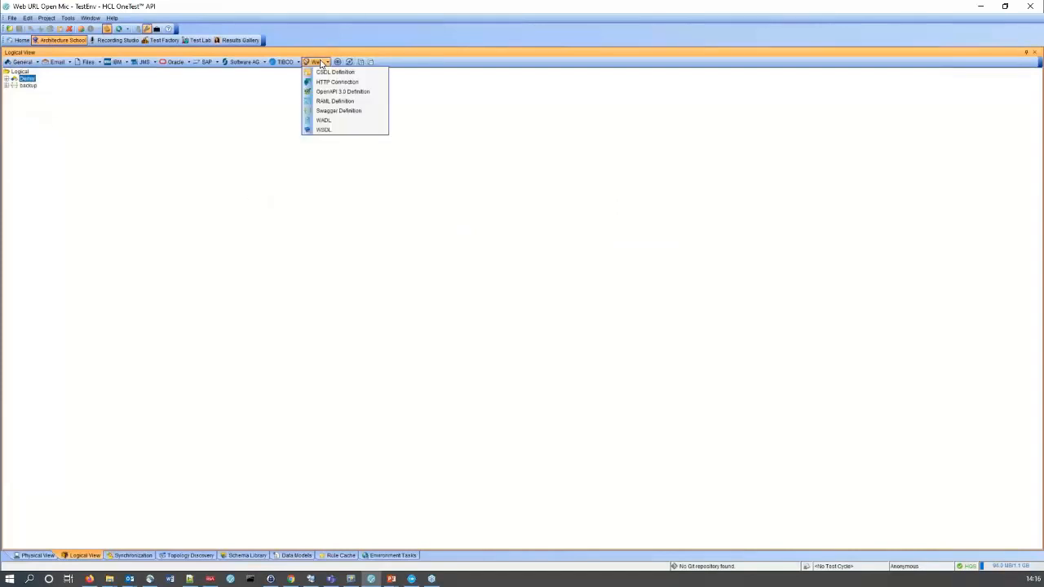
pyautogui.click(345, 111)
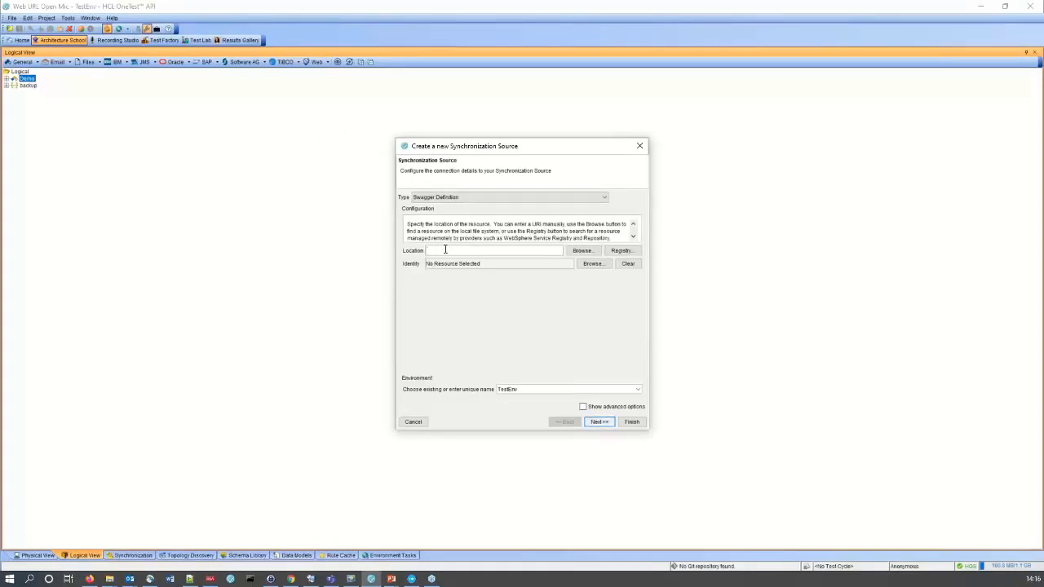
pyautogui.hotkey('ctrl', 'v')
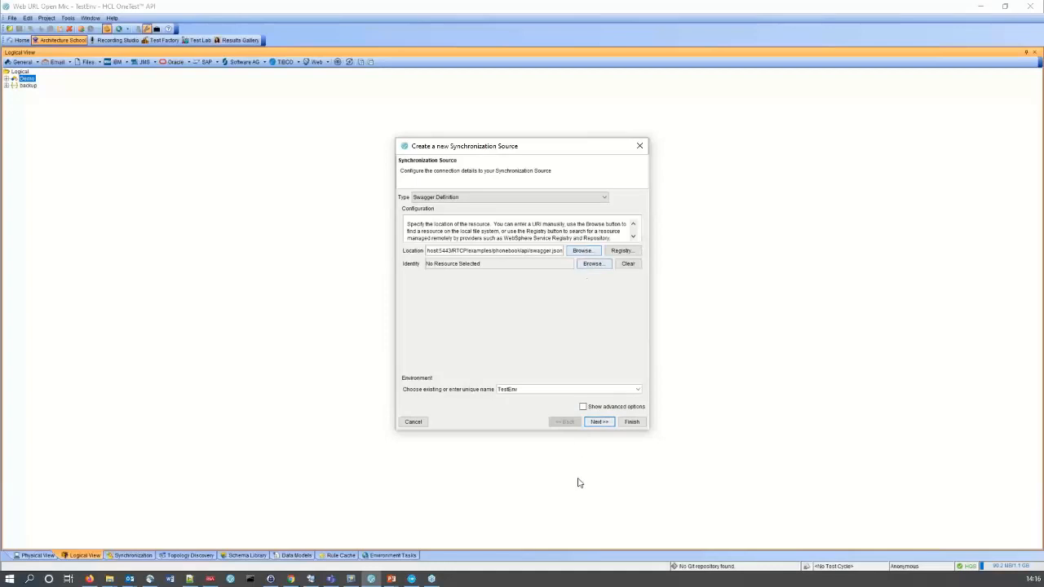
pyautogui.click(605, 424)
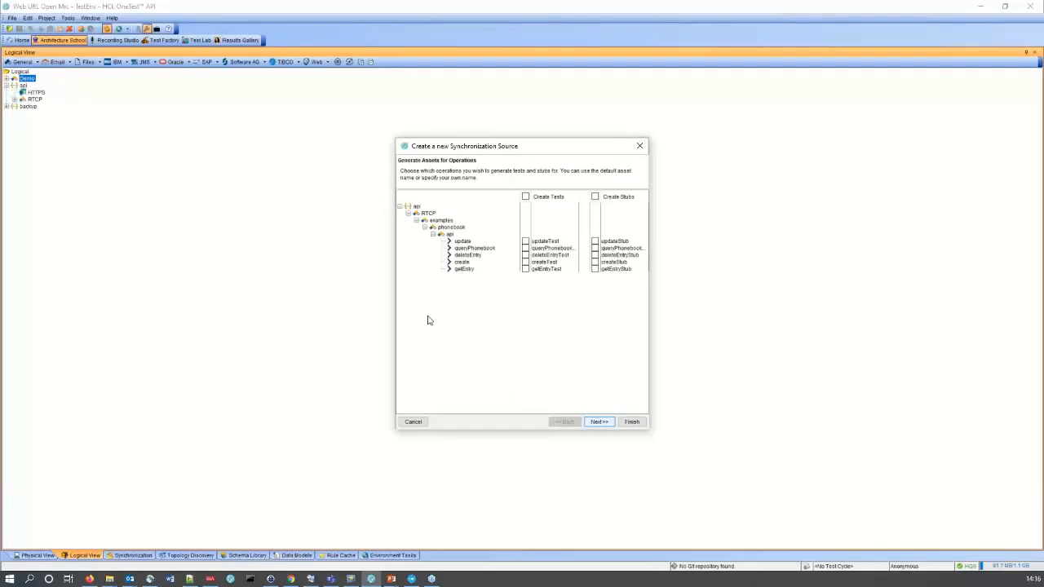
pyautogui.moveTo(496, 151); pyautogui.dragTo(325, 138)
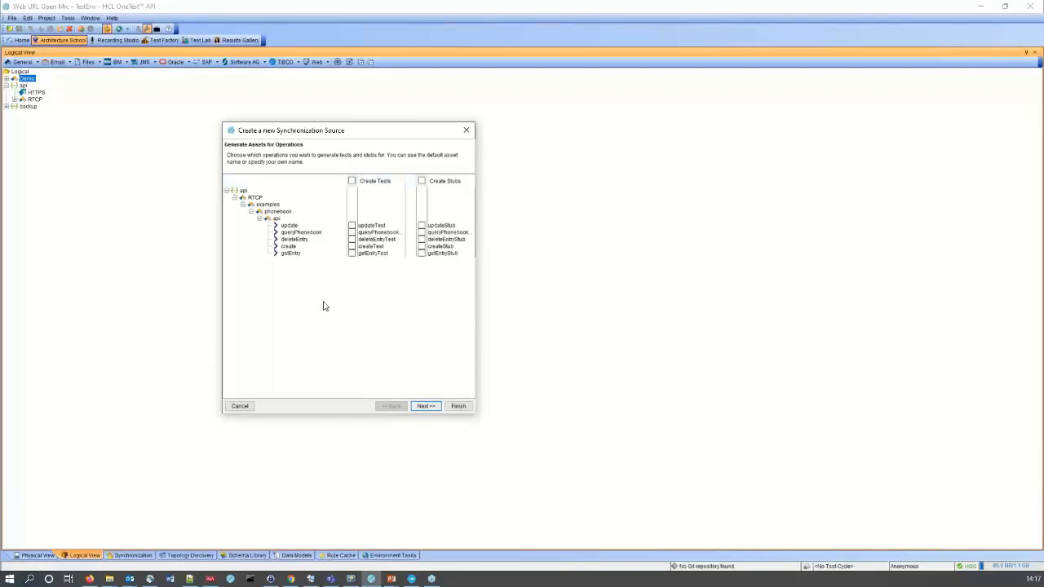
pyautogui.click(458, 405)
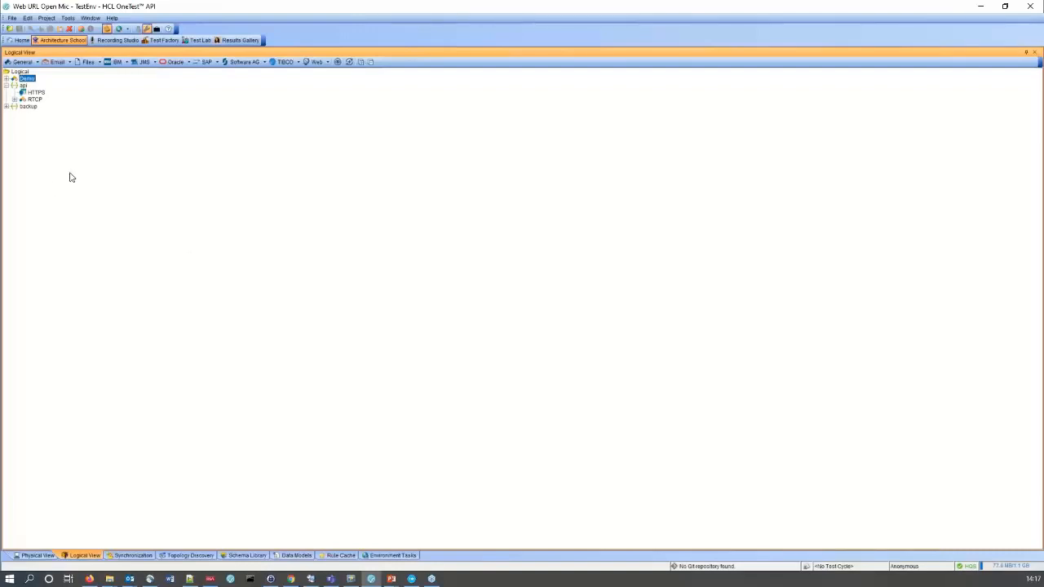
# Step: Expand RTCP, examples, phonebook and api in the logical tree to show the imported phonebook operations
pyautogui.click(14, 100)
pyautogui.click(23, 107)
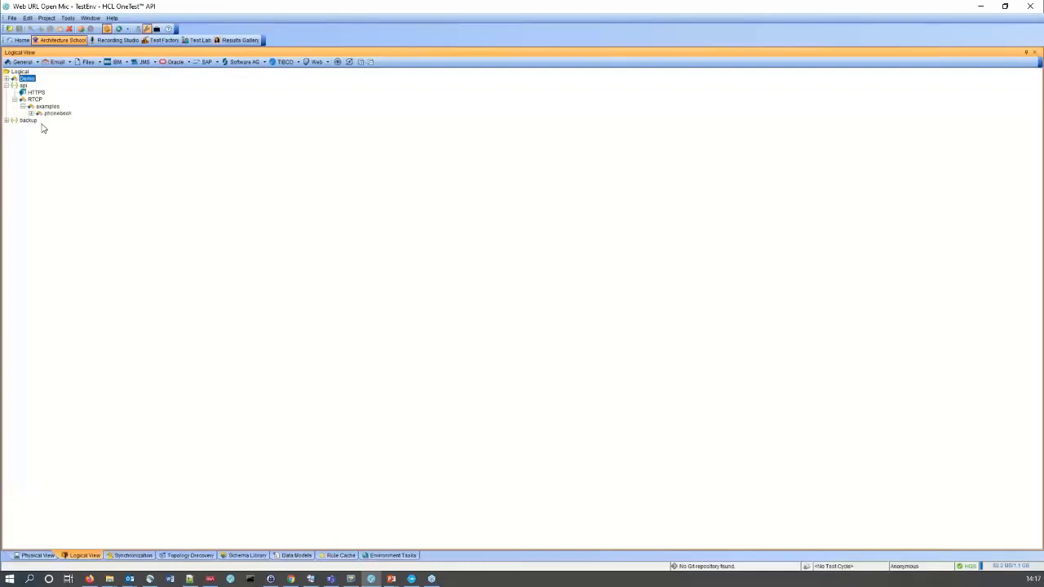
pyautogui.click(31, 115)
pyautogui.click(39, 121)
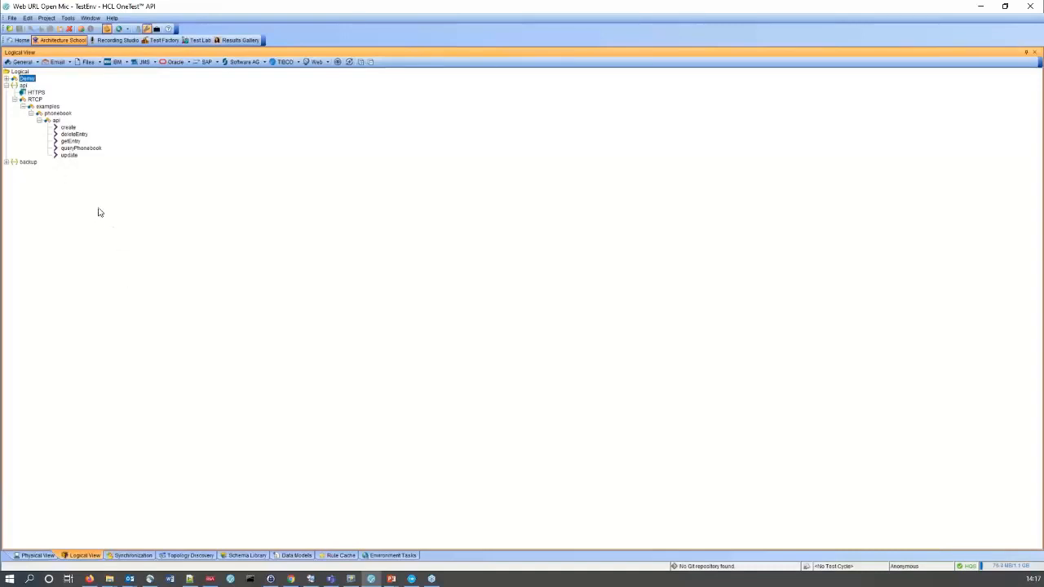
# Step: Open the physical resource of the api service's HTTPS connection and review its host and port
pyautogui.click(33, 94)
pyautogui.rightClick(39, 95)
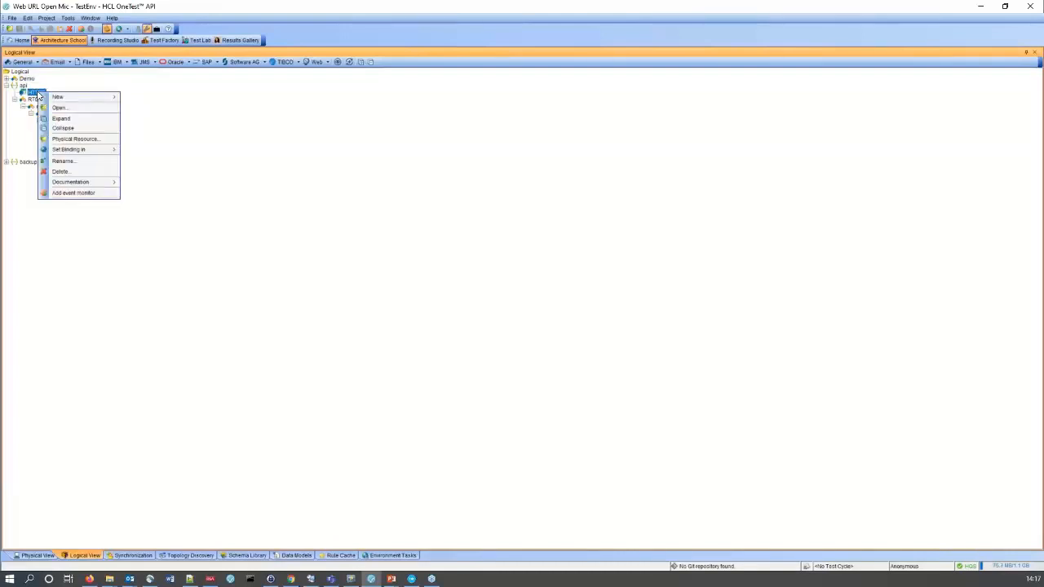
pyautogui.click(90, 140)
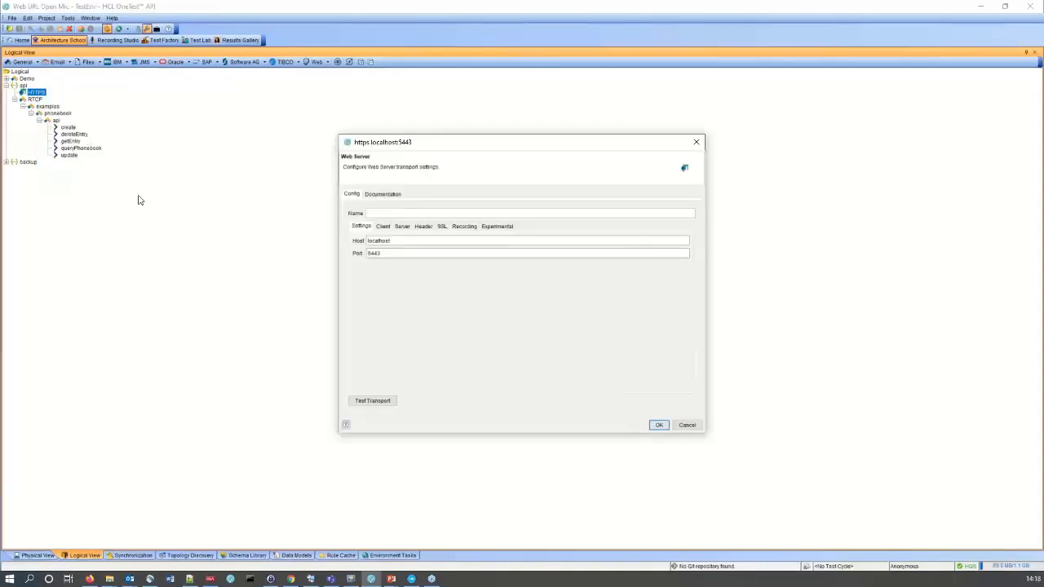
pyautogui.doubleClick(371, 240)
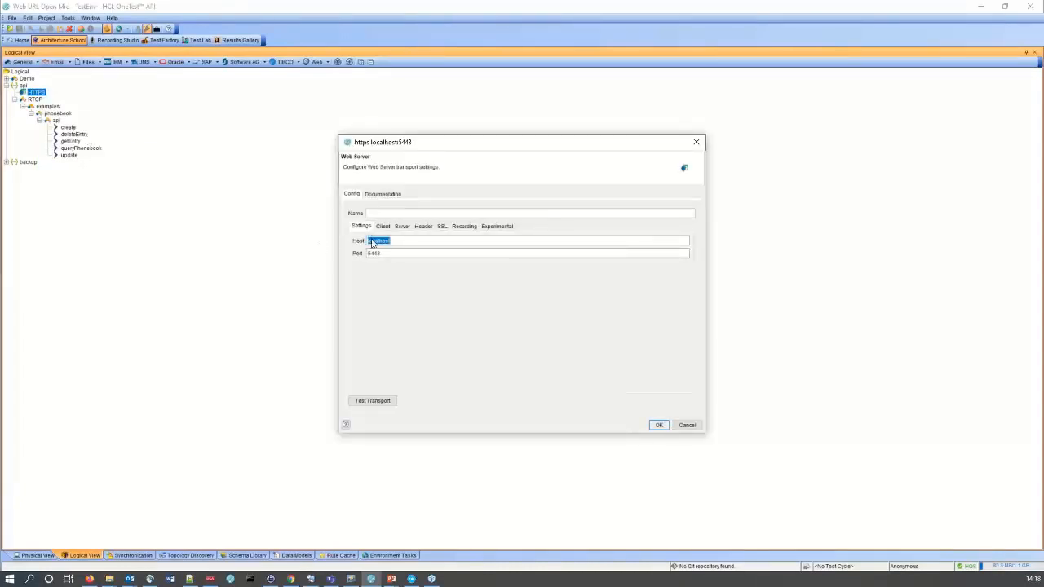
pyautogui.doubleClick(371, 254)
# Step: Compare the connection's host and port with the Swagger URL in Chrome, and close the physical resource in OneTest API without changes
pyautogui.click(290, 579)
pyautogui.doubleClick(155, 29)
pyautogui.click(124, 28)
pyautogui.moveTo(150, 29); pyautogui.dragTo(174, 29)
pyautogui.doubleClick(187, 28)
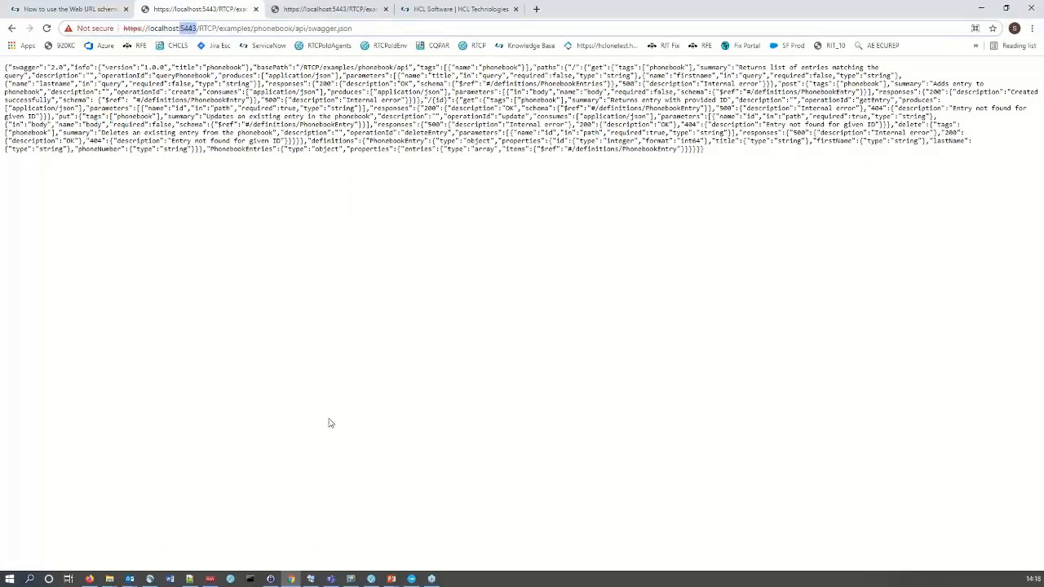
pyautogui.hotkey('alt', 'Tab')
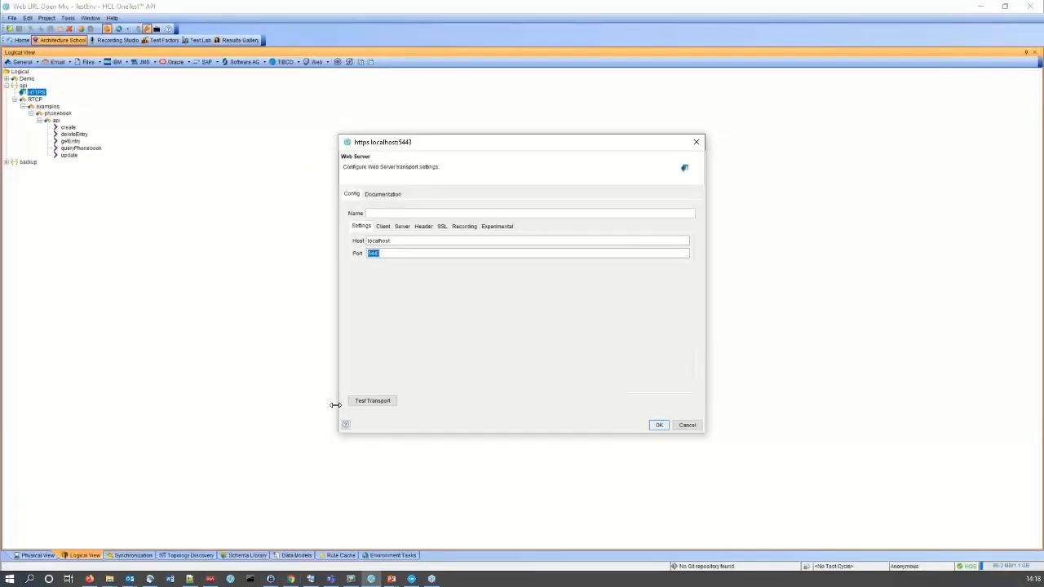
pyautogui.click(687, 425)
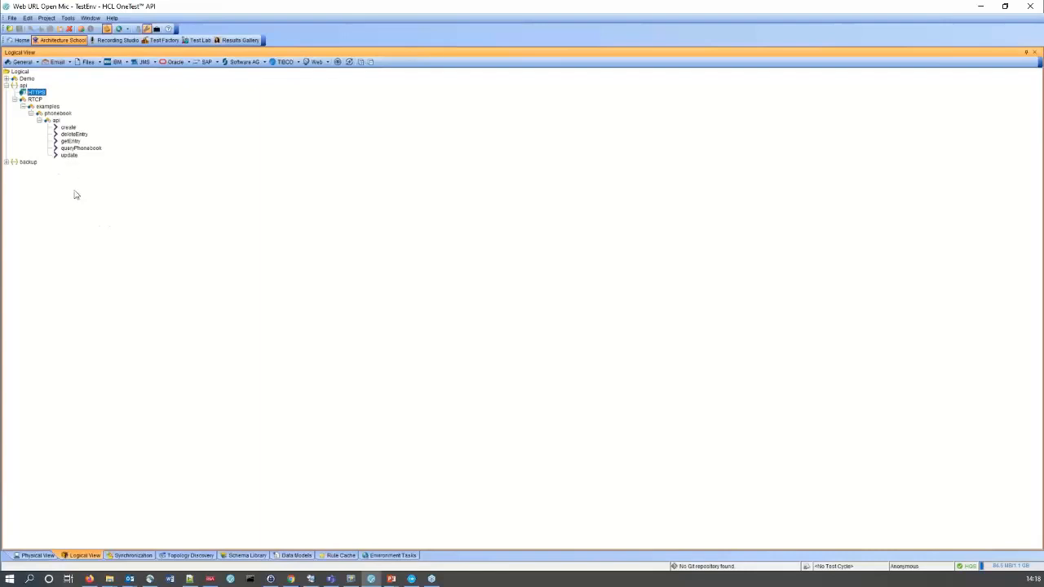
# Step: Examine the getEntry operation's message exchange pattern, including schemas, HTTPS binding, resource path and HTTP method, and close it without changes
pyautogui.doubleClick(71, 142)
pyautogui.moveTo(410, 164); pyautogui.dragTo(236, 128)
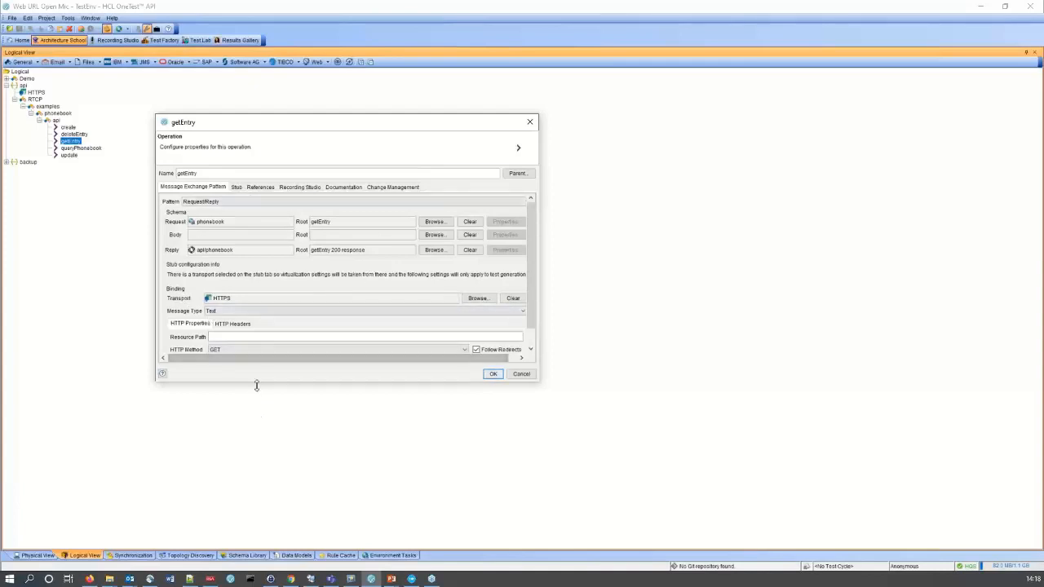
pyautogui.moveTo(256, 380); pyautogui.dragTo(272, 443)
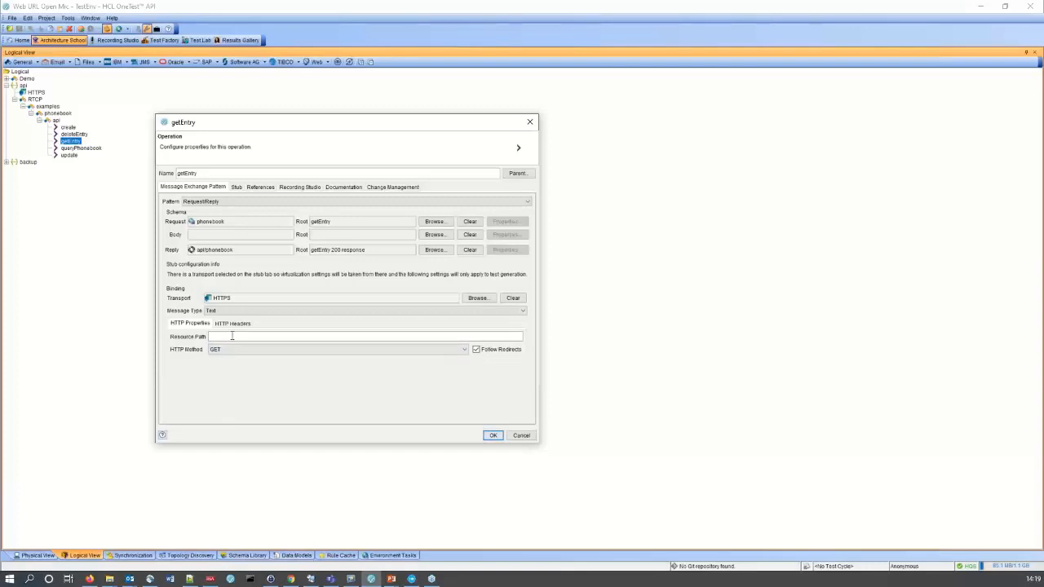
pyautogui.click(216, 336)
pyautogui.click(520, 436)
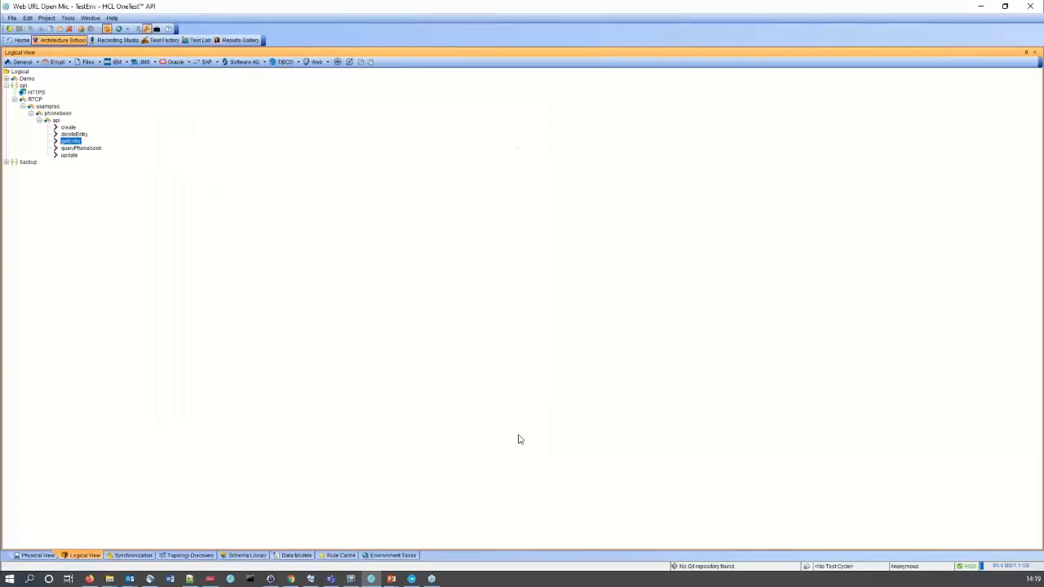
# Step: Create a test using MEP named getEntry under the getEntry operation in the Test Factory perspective
pyautogui.click(161, 41)
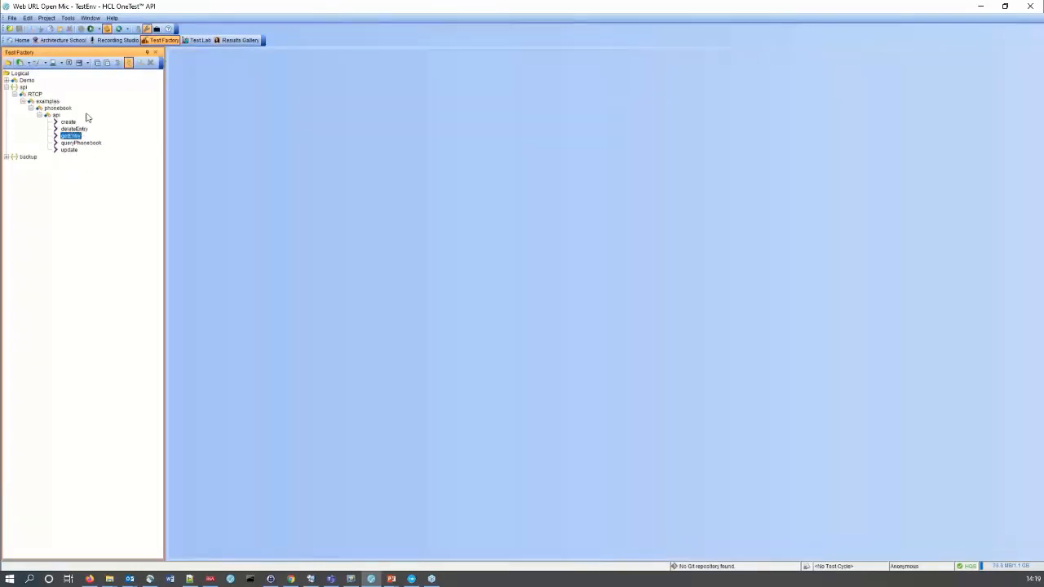
pyautogui.click(53, 41)
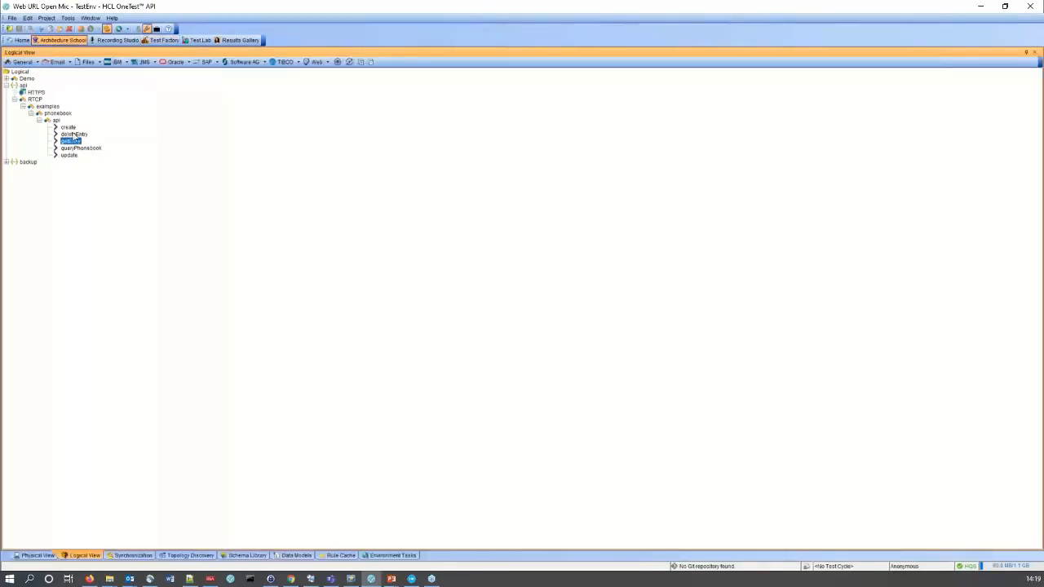
pyautogui.click(160, 41)
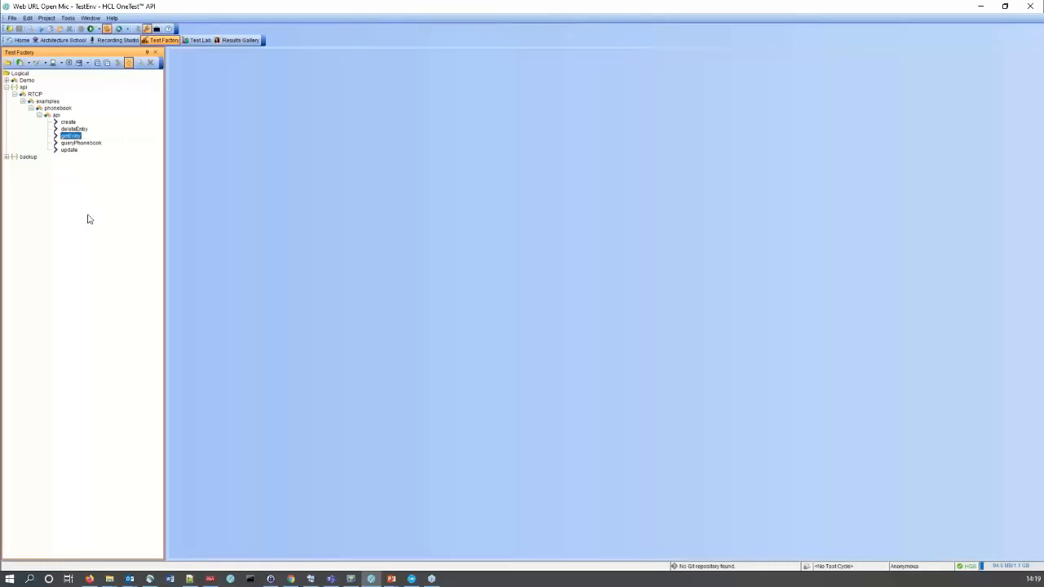
pyautogui.rightClick(72, 141)
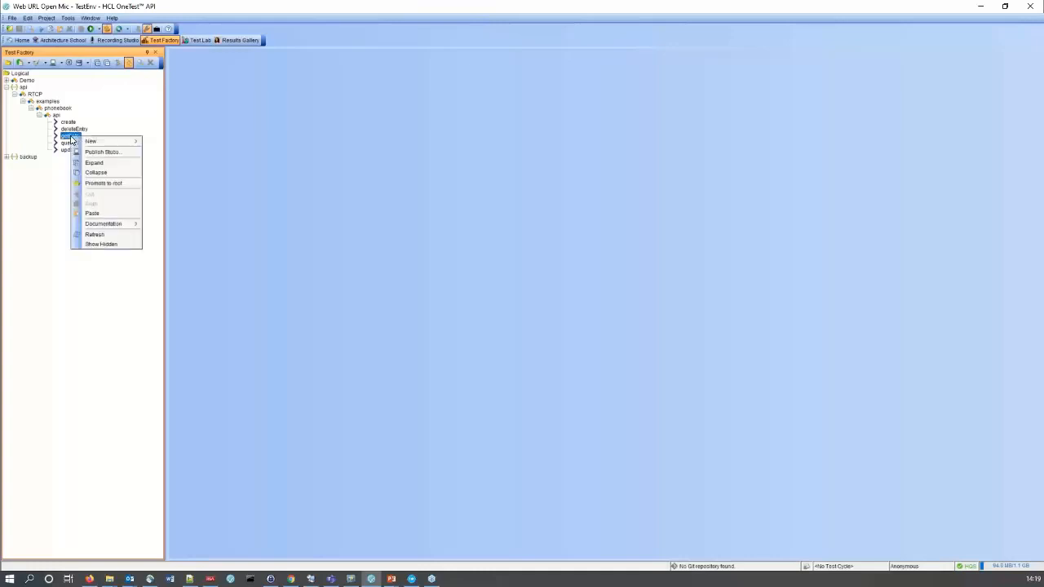
pyautogui.moveTo(98, 142)
pyautogui.moveTo(173, 154)
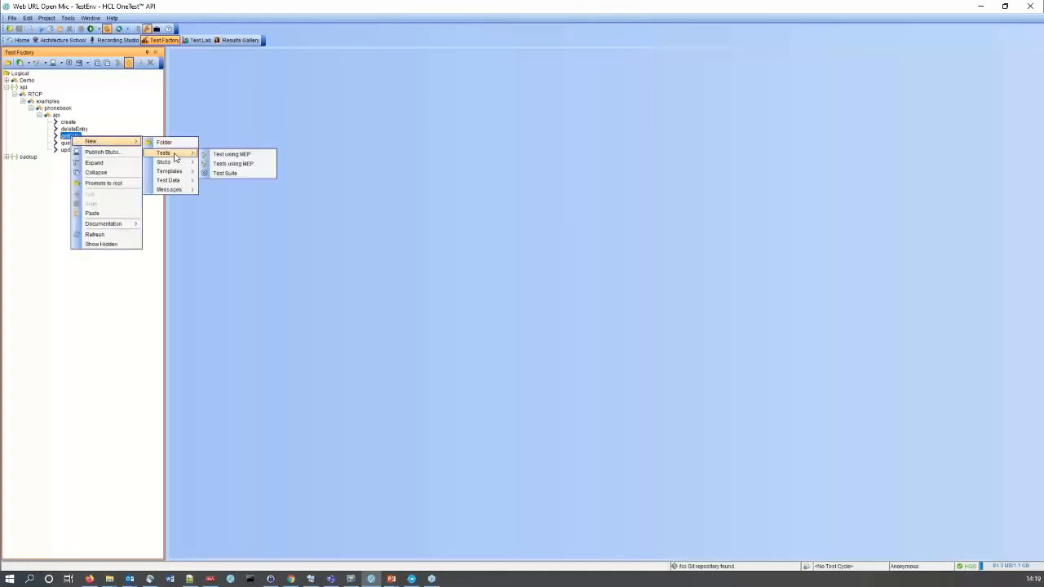
pyautogui.click(233, 155)
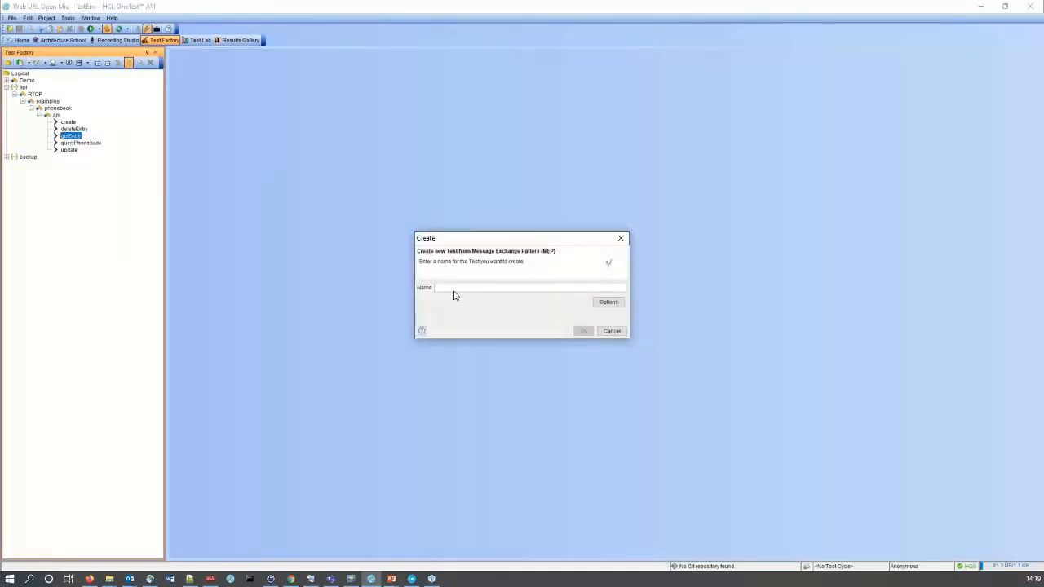
pyautogui.write('getEntry')
pyautogui.click(580, 331)
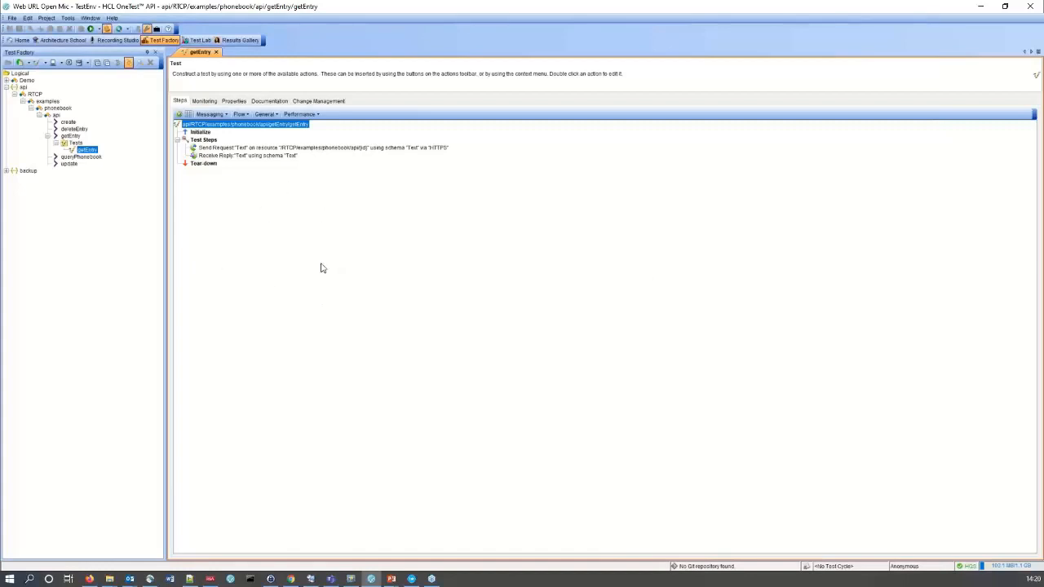
# Step: Open the getEntry test's Send Request action, review its resource path, and set the id field's value to 1
pyautogui.click(222, 148)
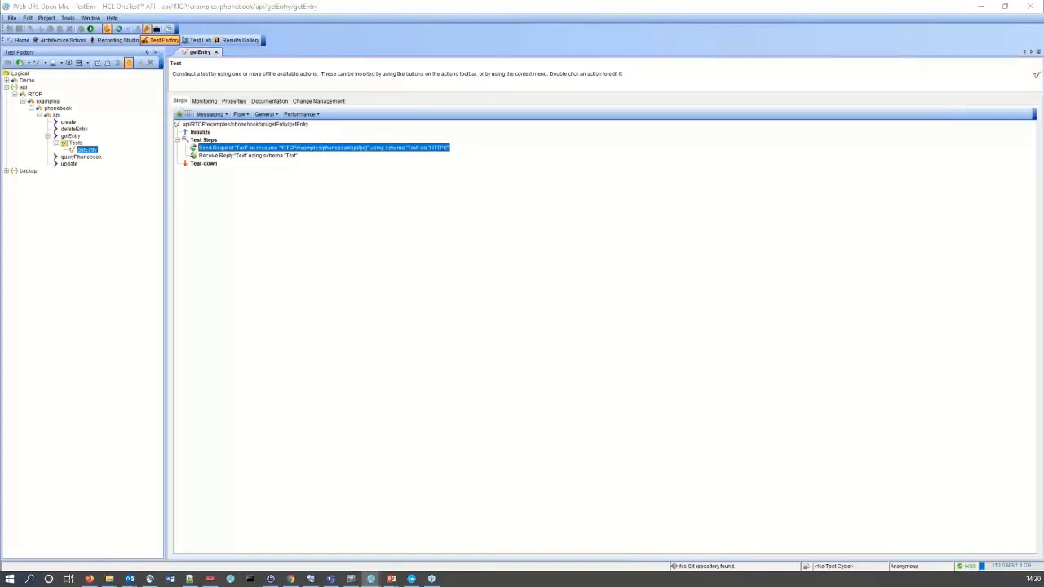
pyautogui.moveTo(0, 58); pyautogui.dragTo(482, 91)
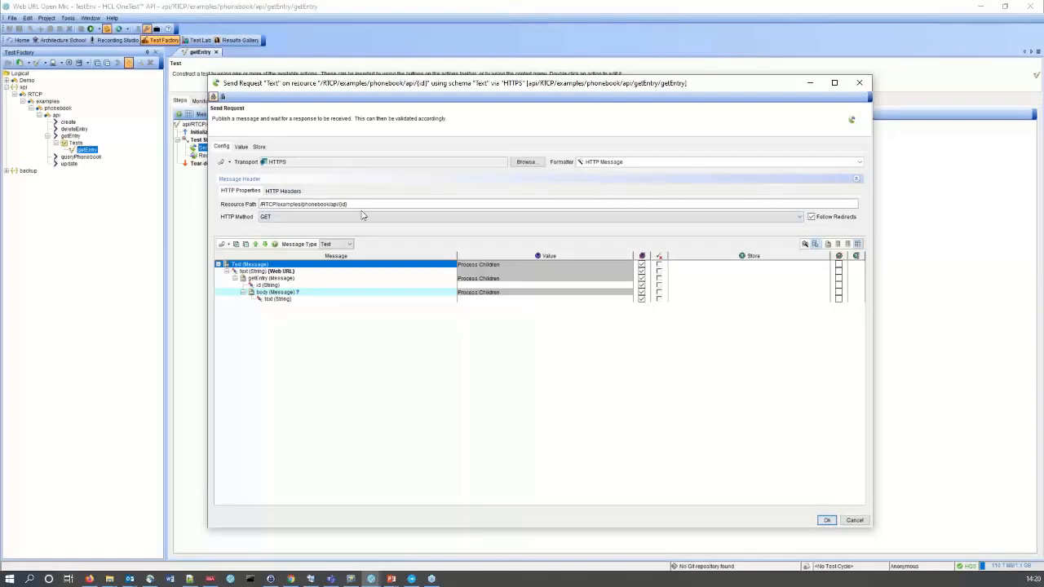
pyautogui.doubleClick(340, 205)
pyautogui.click(354, 204)
pyautogui.click(309, 284)
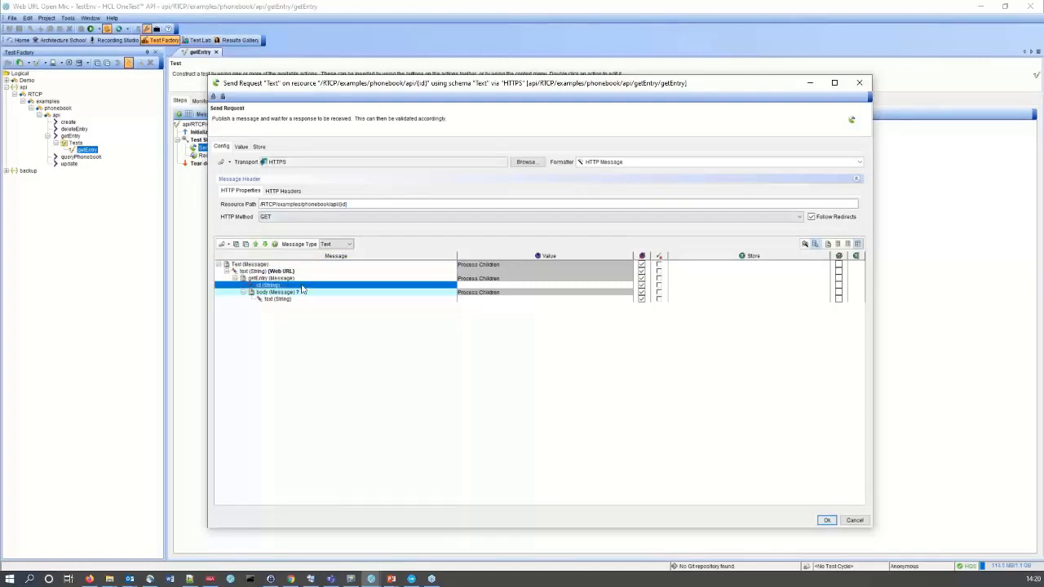
pyautogui.click(481, 288)
pyautogui.click(480, 286)
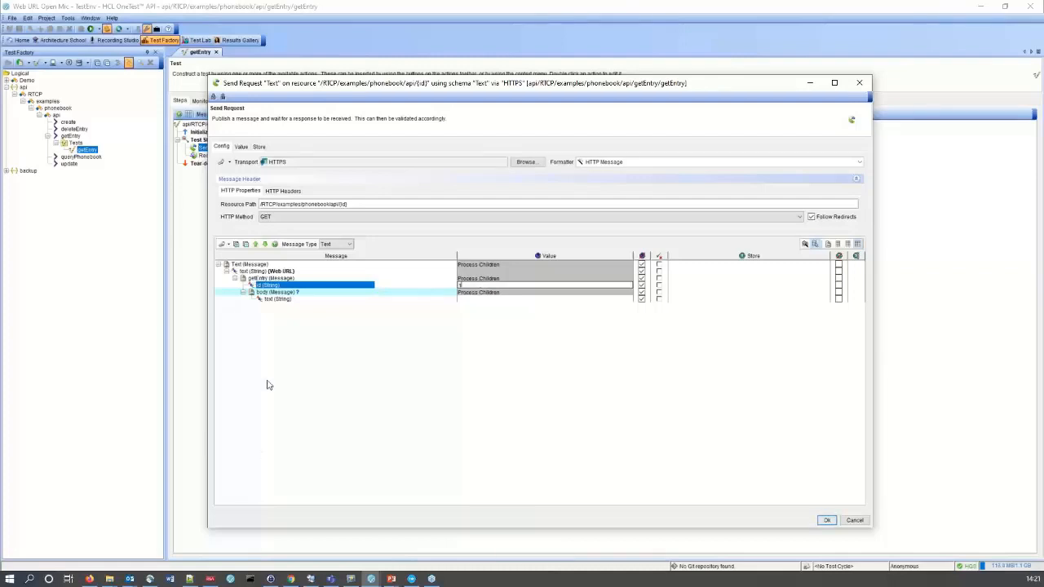
# Step: Check the entry IDs on the Phonebook page in Chrome, and accept the Send Request settings back in OneTest API
pyautogui.click(291, 580)
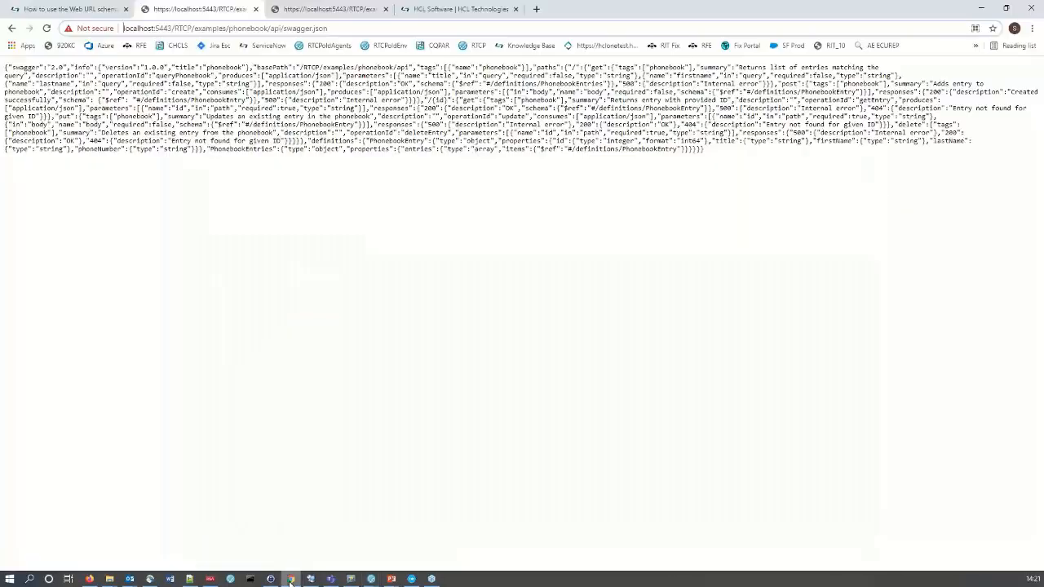
pyautogui.click(433, 12)
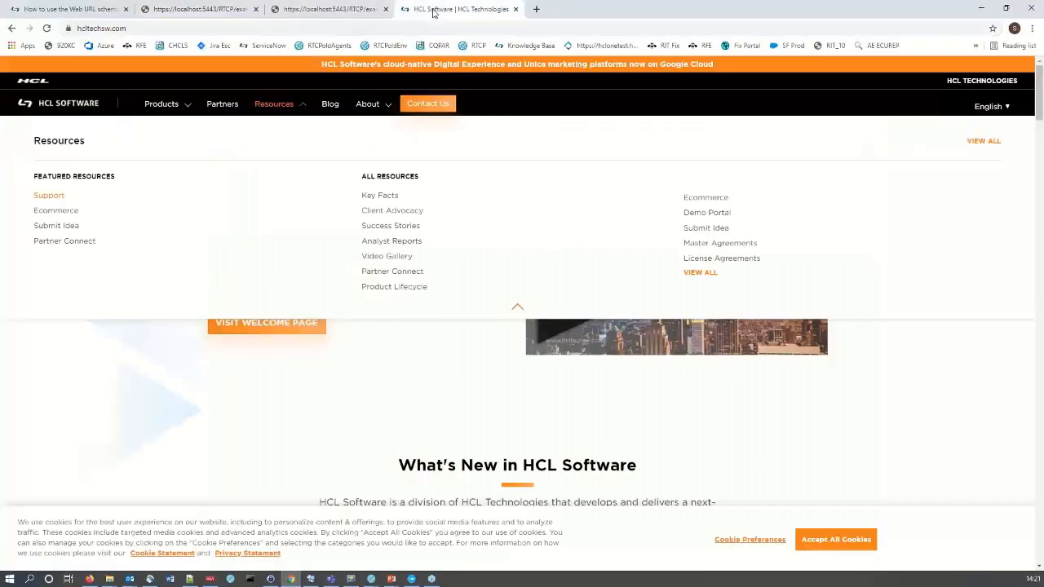
pyautogui.click(318, 11)
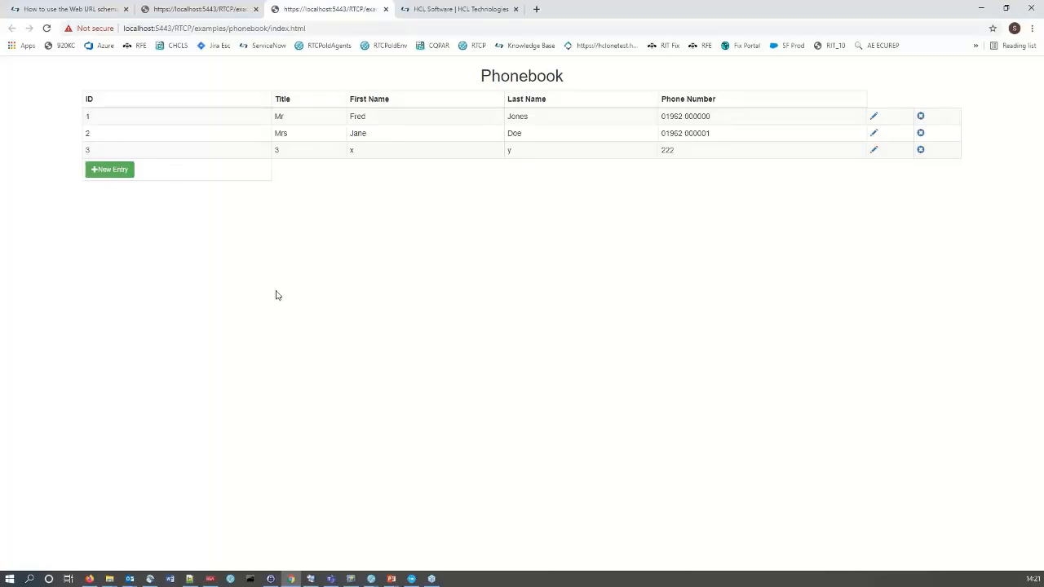
pyautogui.hotkey('alt', 'Tab')
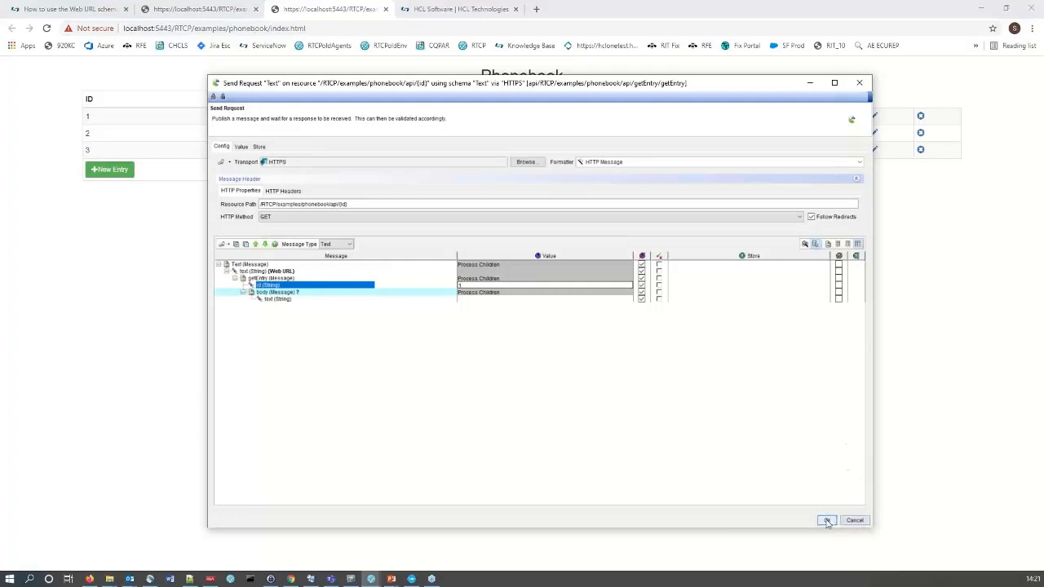
pyautogui.click(852, 520)
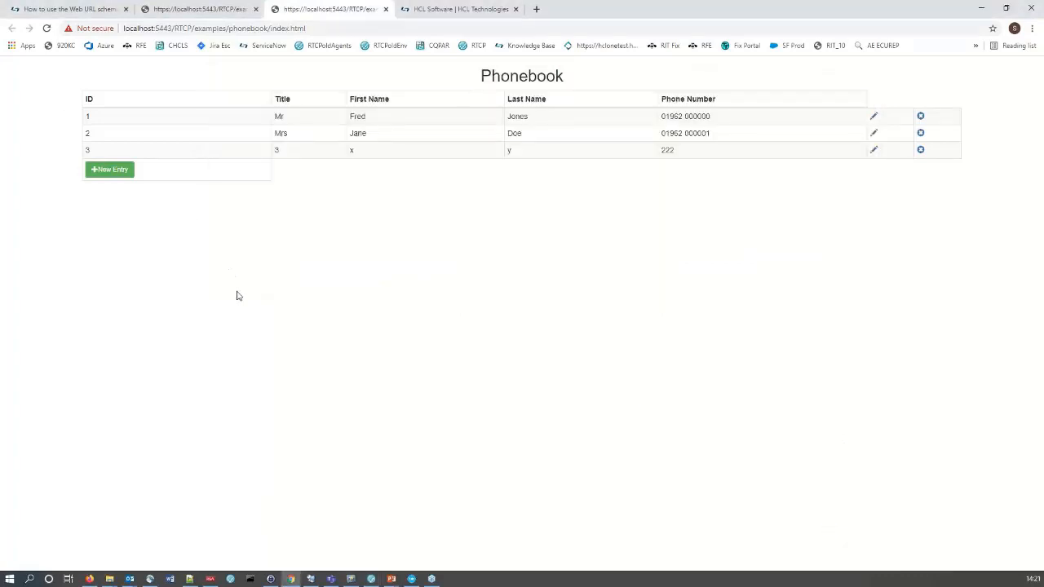
pyautogui.hotkey('alt', 'Tab')
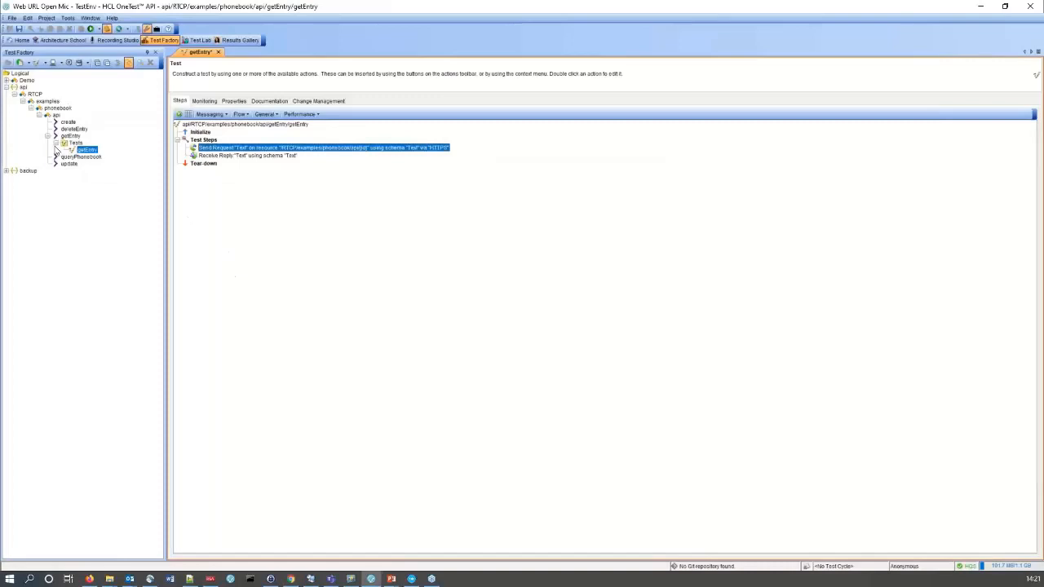
# Step: Run the getEntry test and widen the test tree in the Test Lab perspective to show the full operation names
pyautogui.rightClick(88, 152)
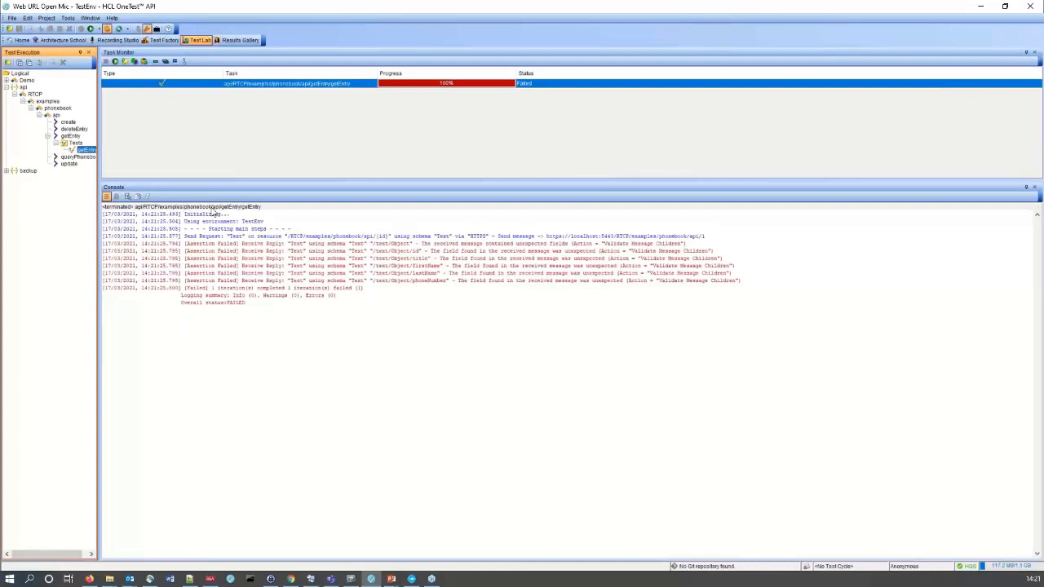
pyautogui.click(114, 124)
pyautogui.moveTo(99, 122); pyautogui.dragTo(111, 122)
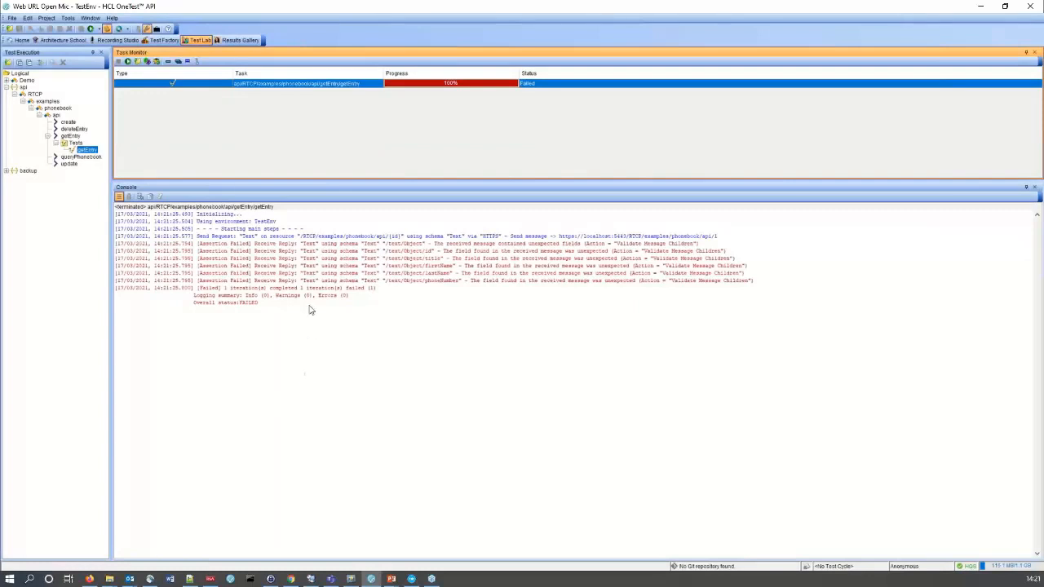
# Step: Compare the failed reply with the Phonebook page in Chrome, overwrite the expected message with the actual one, and close and re-run the getEntry test
pyautogui.click(354, 245)
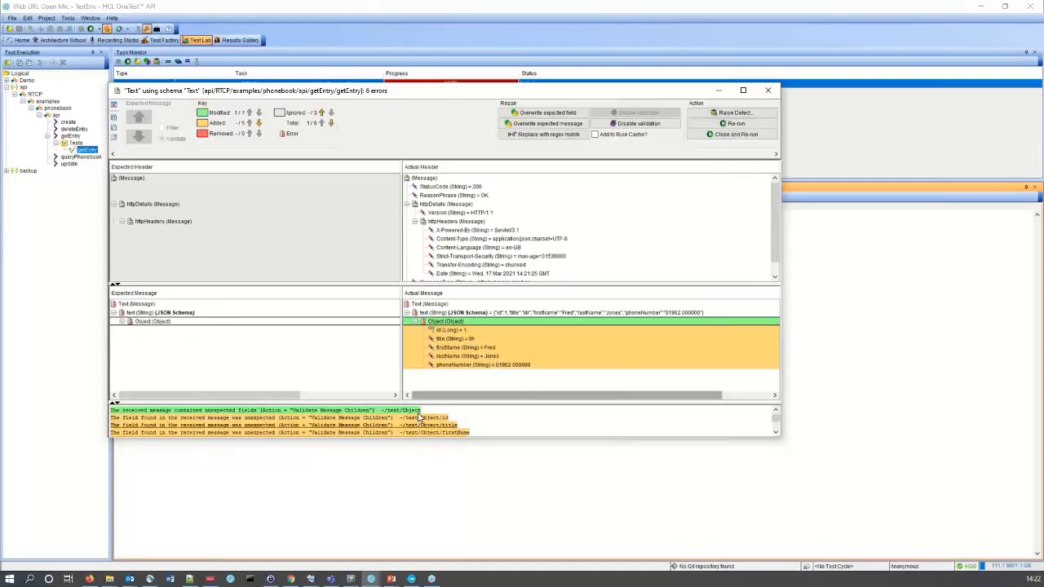
pyautogui.click(291, 579)
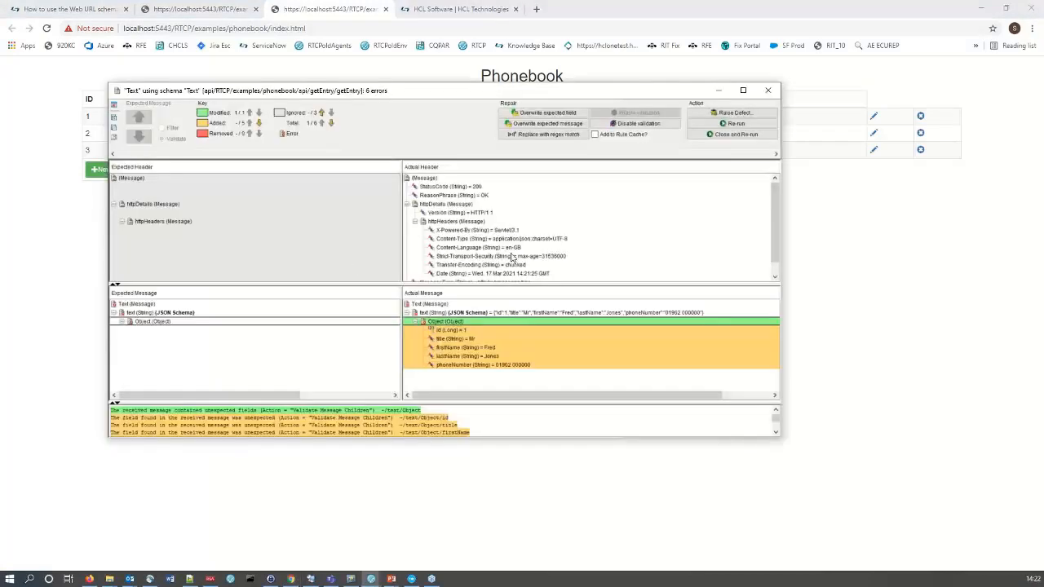
pyautogui.click(543, 124)
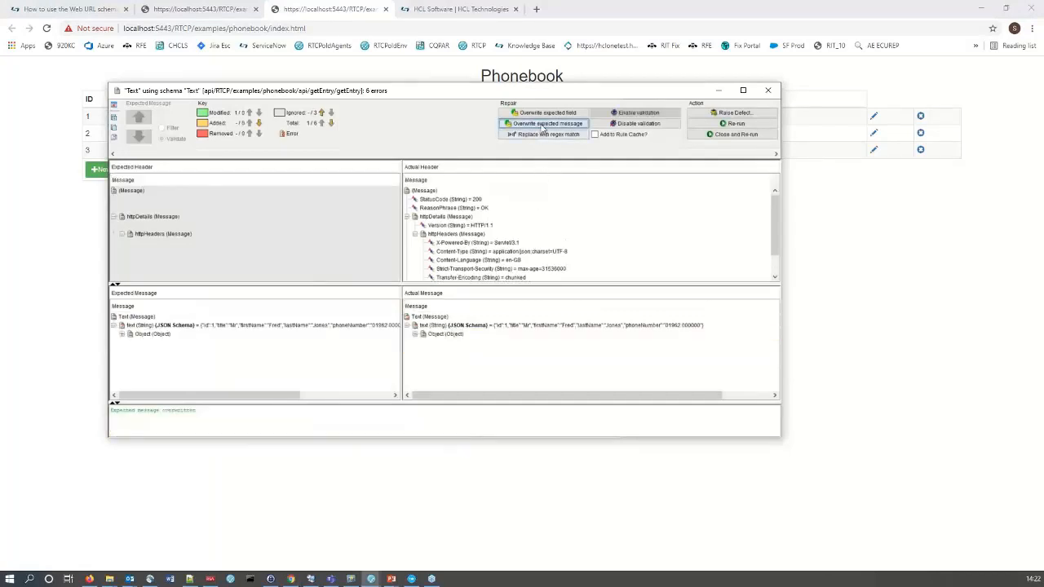
pyautogui.click(725, 136)
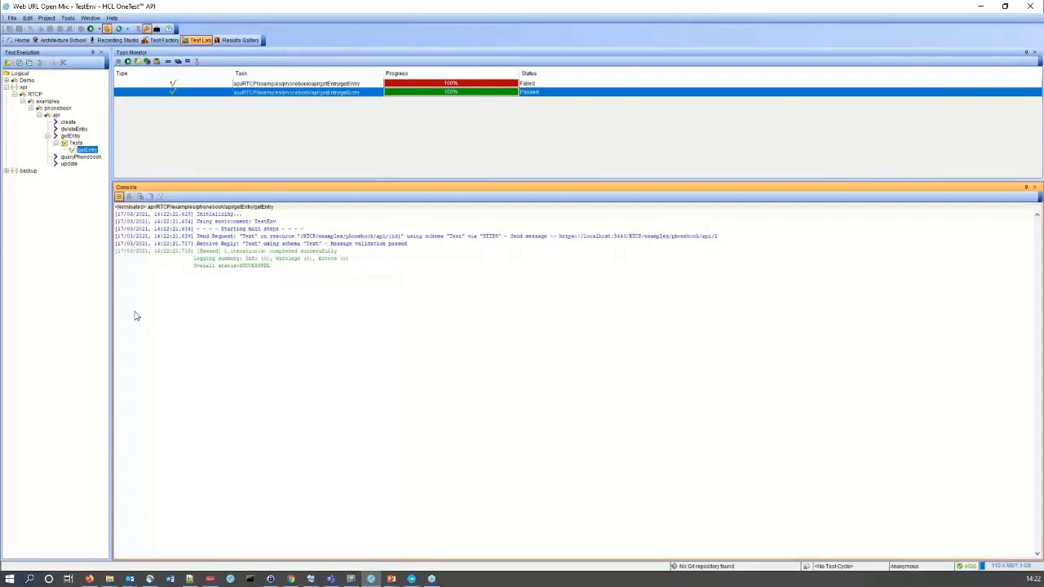
# Step: Examine the request sent by the re-run getEntry test, including its URL, method and id field, and close the message comparison
pyautogui.click(419, 240)
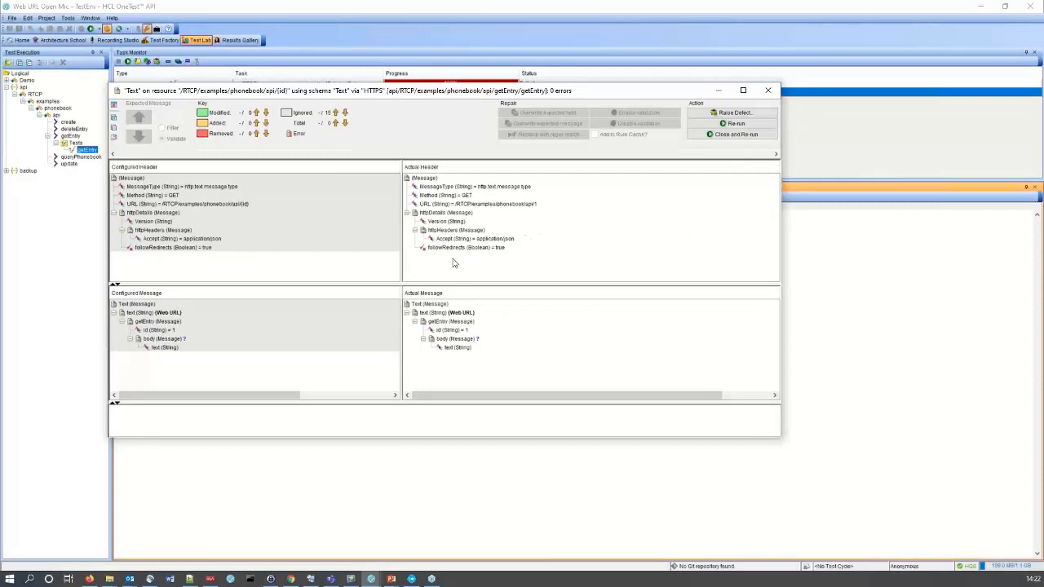
pyautogui.click(547, 204)
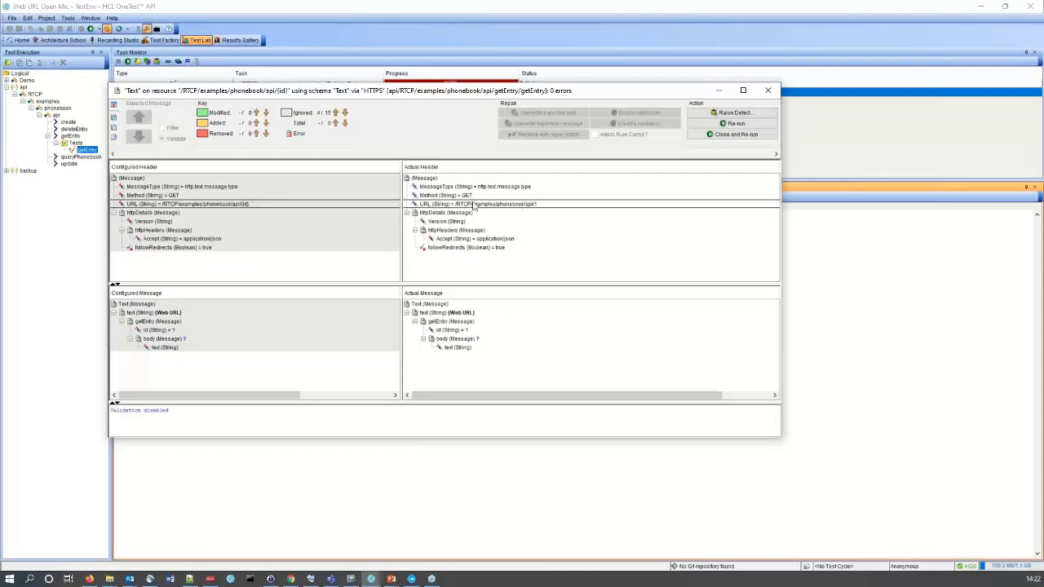
pyautogui.click(469, 196)
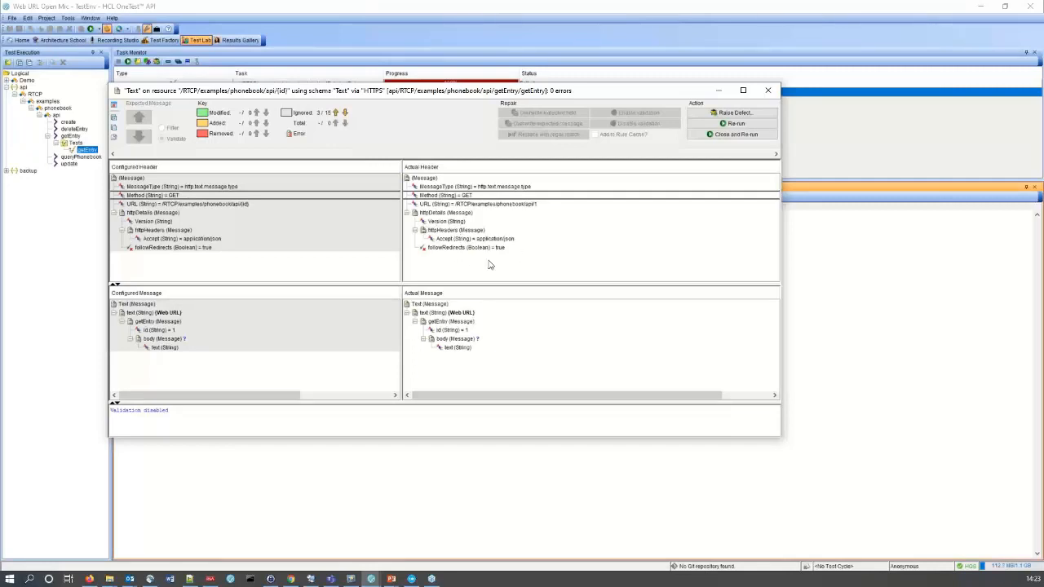
pyautogui.click(461, 331)
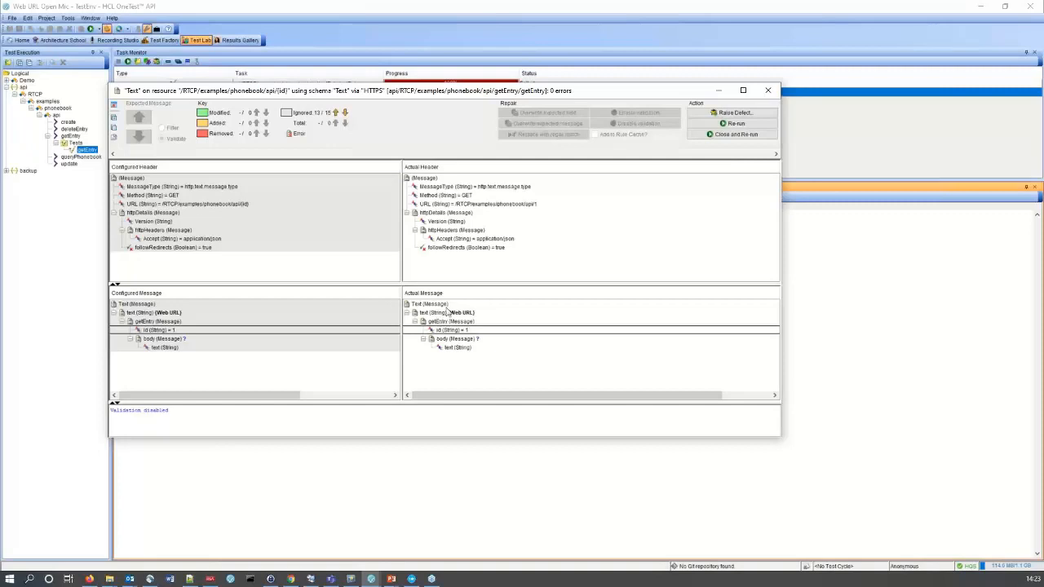
pyautogui.click(769, 90)
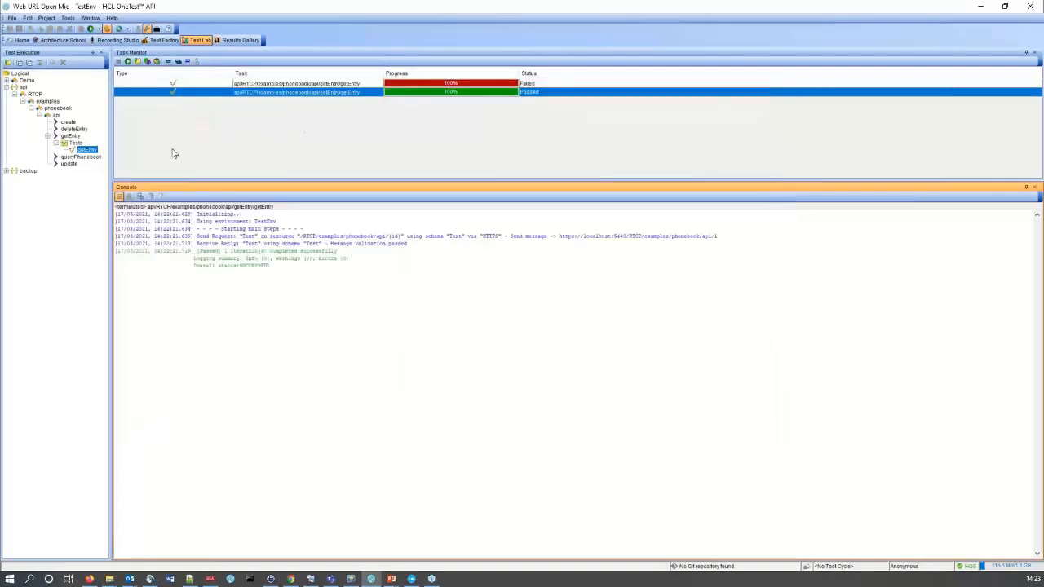
# Step: Examine the path segments of the getEntry URL template in the phonebook Web URL schema in the Schema Library, and close it without changes
pyautogui.click(54, 41)
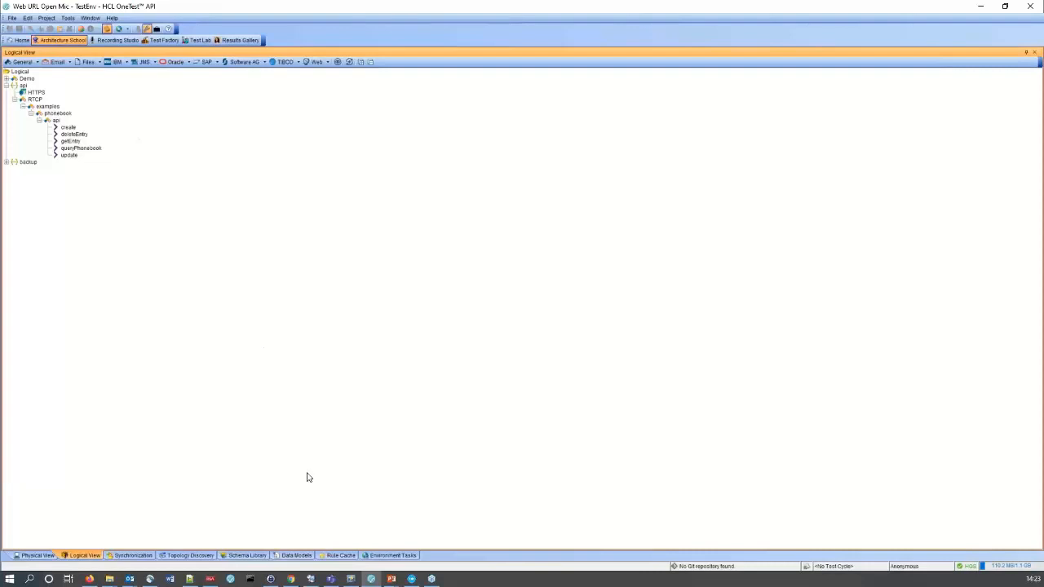
pyautogui.click(245, 556)
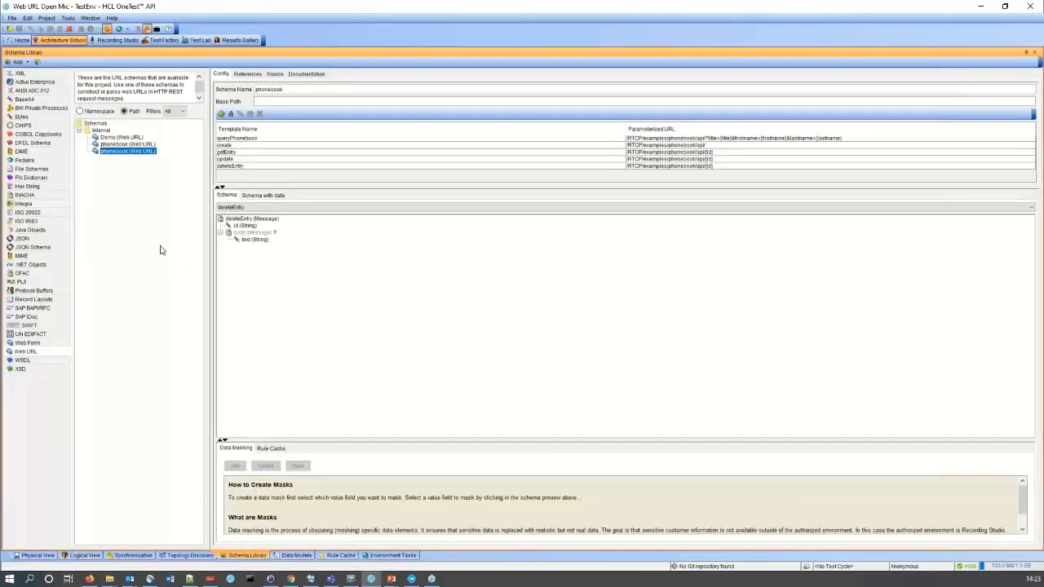
pyautogui.click(112, 146)
pyautogui.click(114, 152)
pyautogui.click(234, 153)
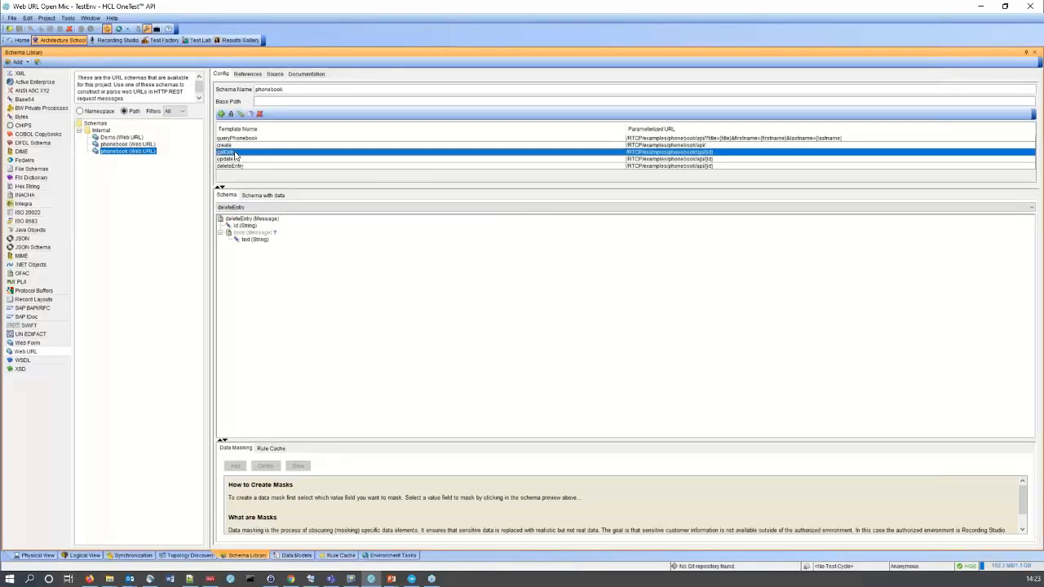
pyautogui.doubleClick(235, 157)
pyautogui.moveTo(513, 217); pyautogui.dragTo(378, 165)
pyautogui.moveTo(472, 303); pyautogui.dragTo(598, 361)
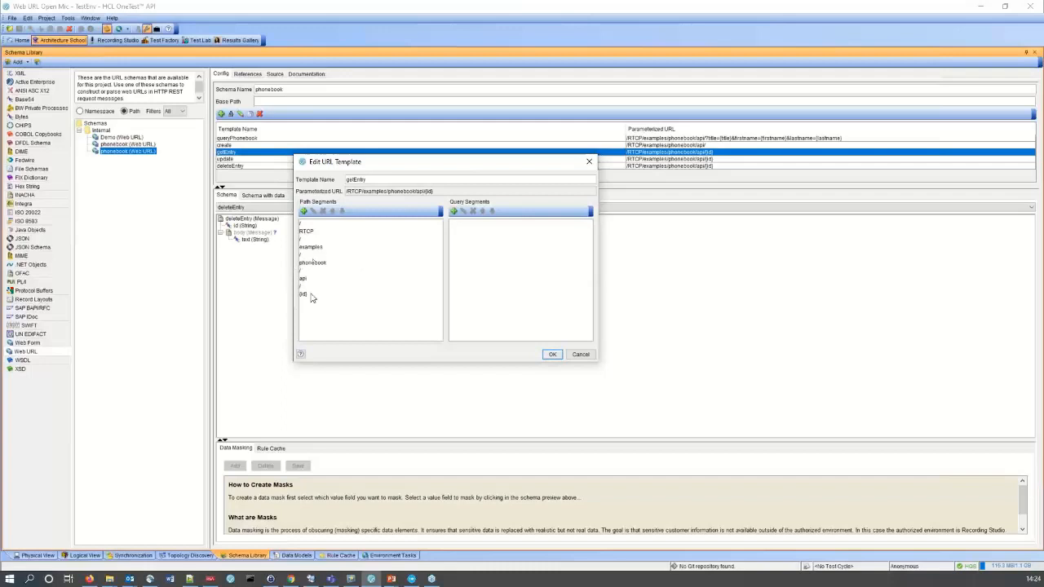
pyautogui.click(590, 163)
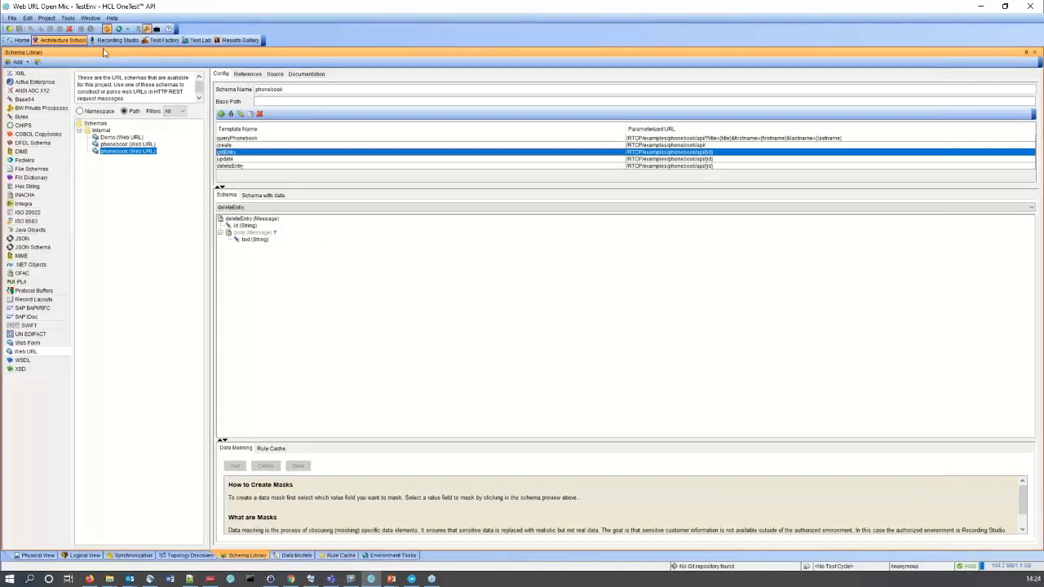
# Step: Create a service component named Open Mic in the Architecture School Logical View
pyautogui.click(83, 556)
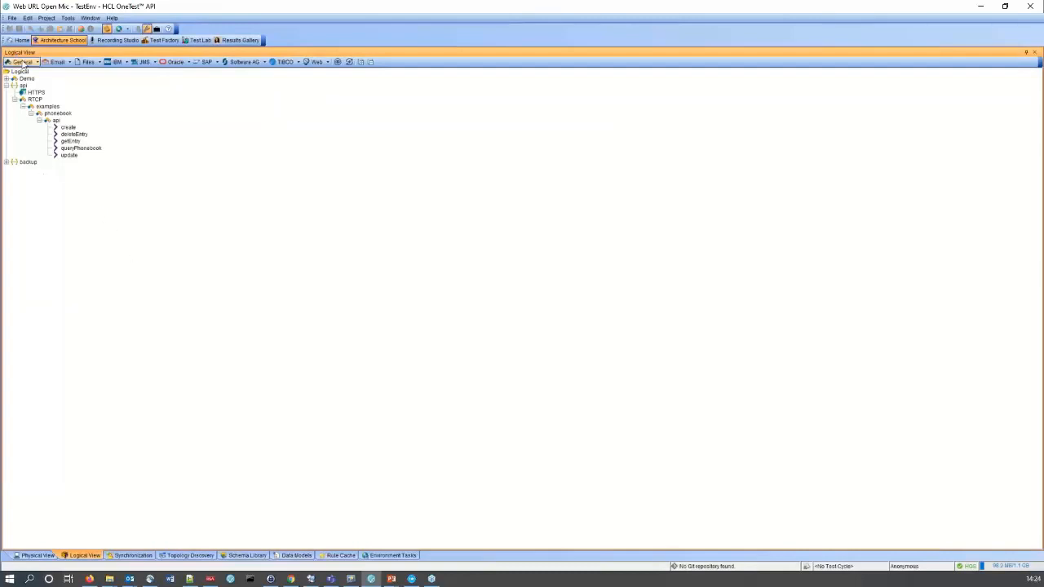
pyautogui.click(27, 63)
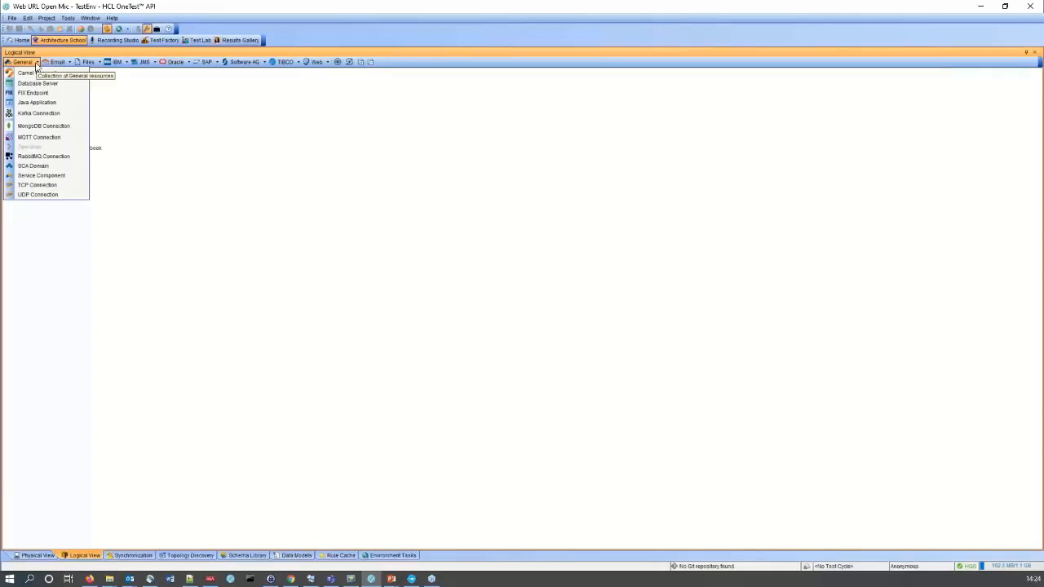
pyautogui.click(53, 177)
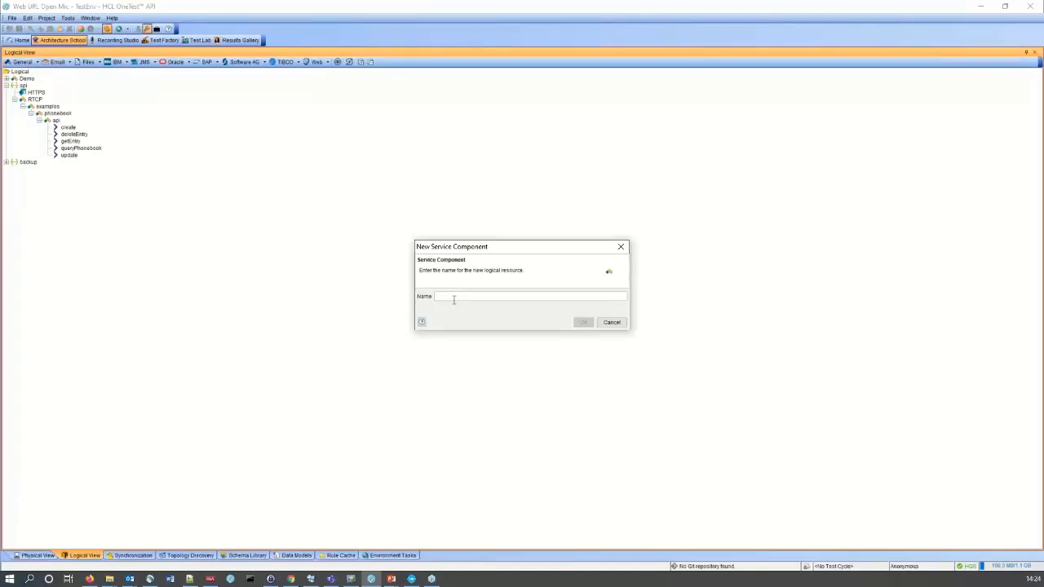
pyautogui.write('Open Mic')
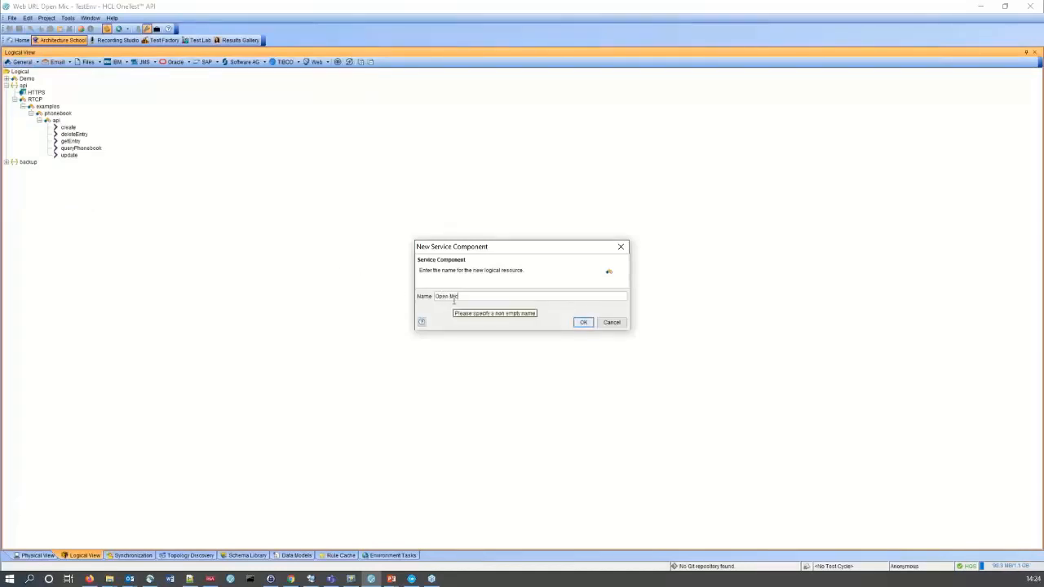
pyautogui.click(583, 323)
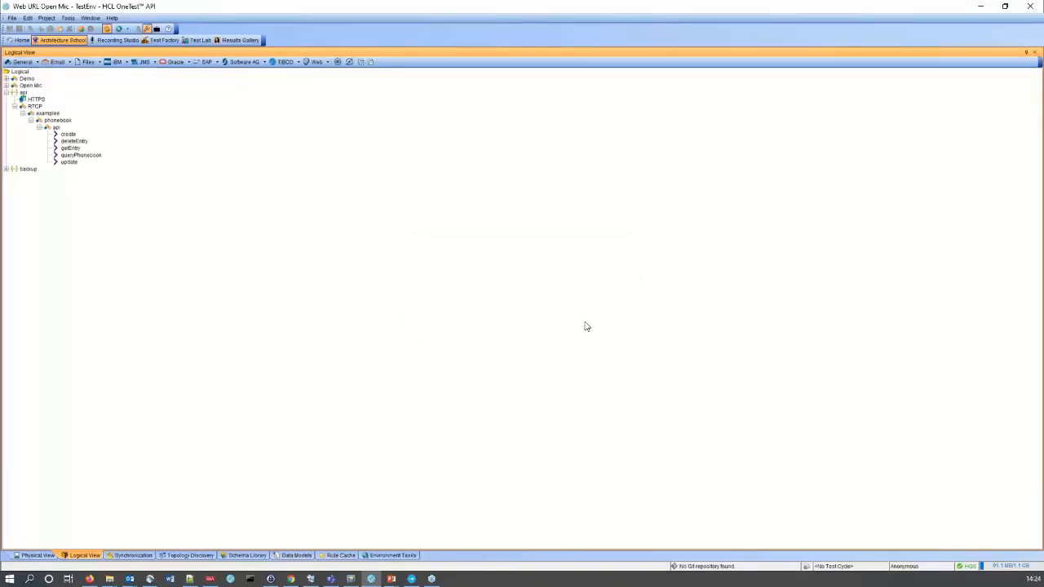
# Step: Add an operation named ID under the Open Mic service component
pyautogui.rightClick(24, 87)
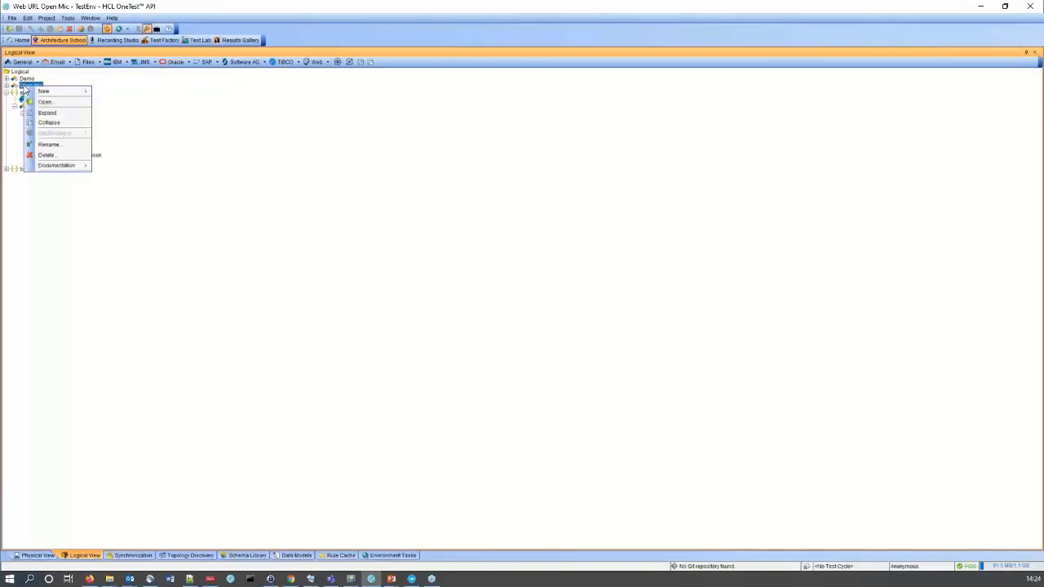
pyautogui.moveTo(64, 93)
pyautogui.moveTo(110, 94)
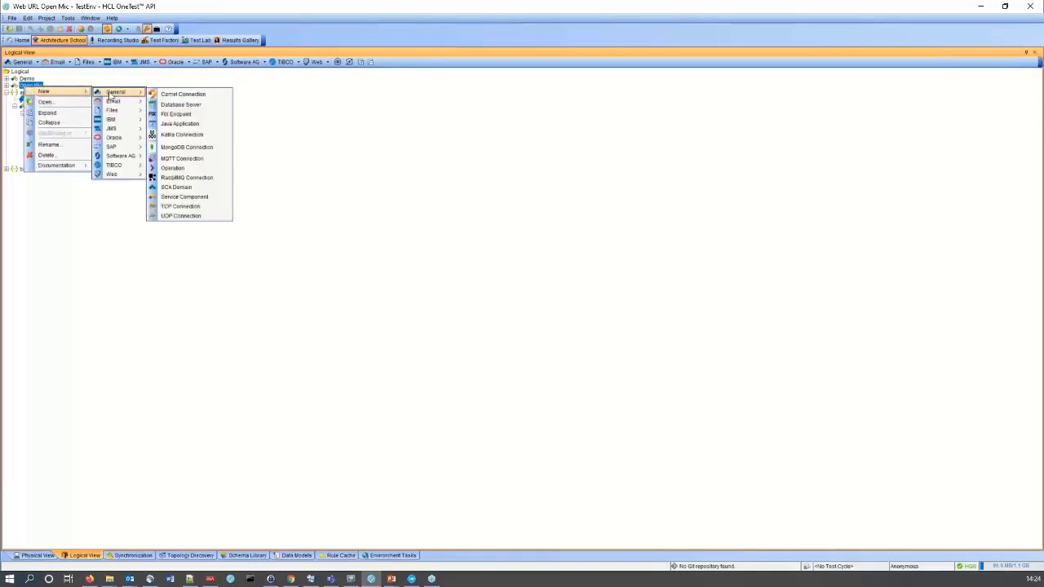
pyautogui.click(197, 169)
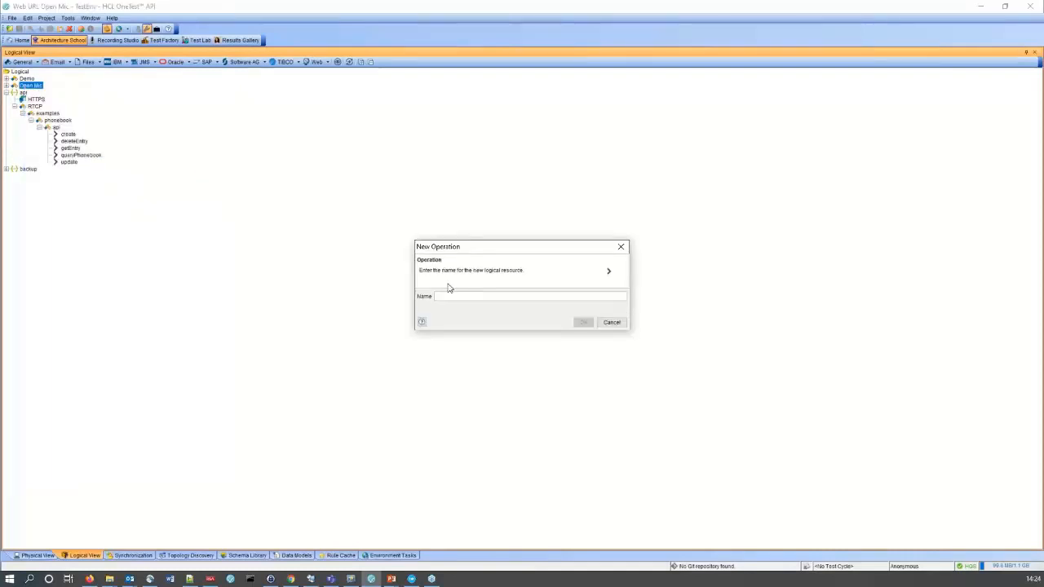
pyautogui.write('ID')
pyautogui.click(584, 325)
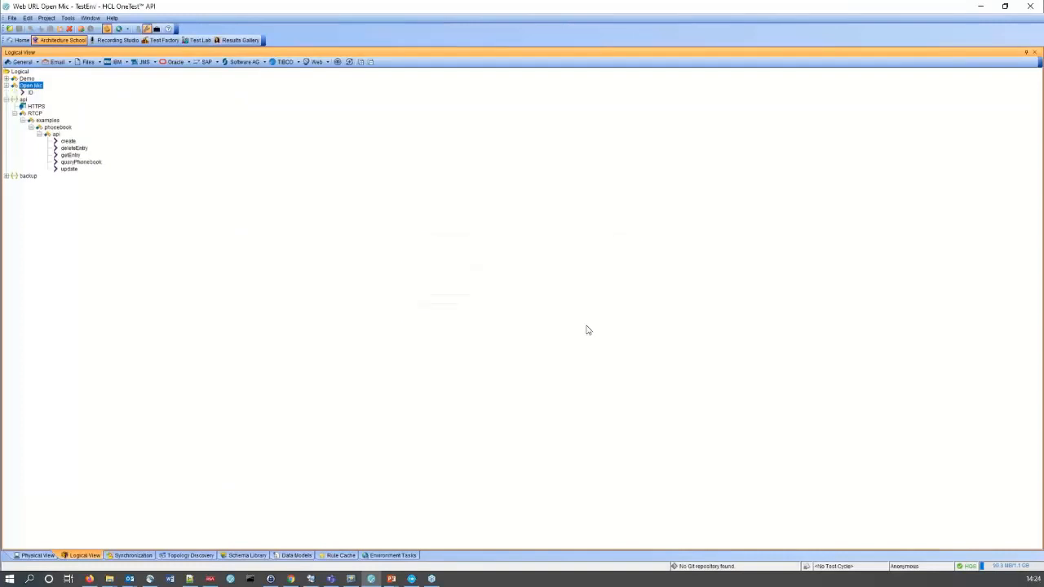
# Step: Add an operation named Query Params under the Open Mic service component
pyautogui.rightClick(27, 88)
pyautogui.moveTo(49, 89)
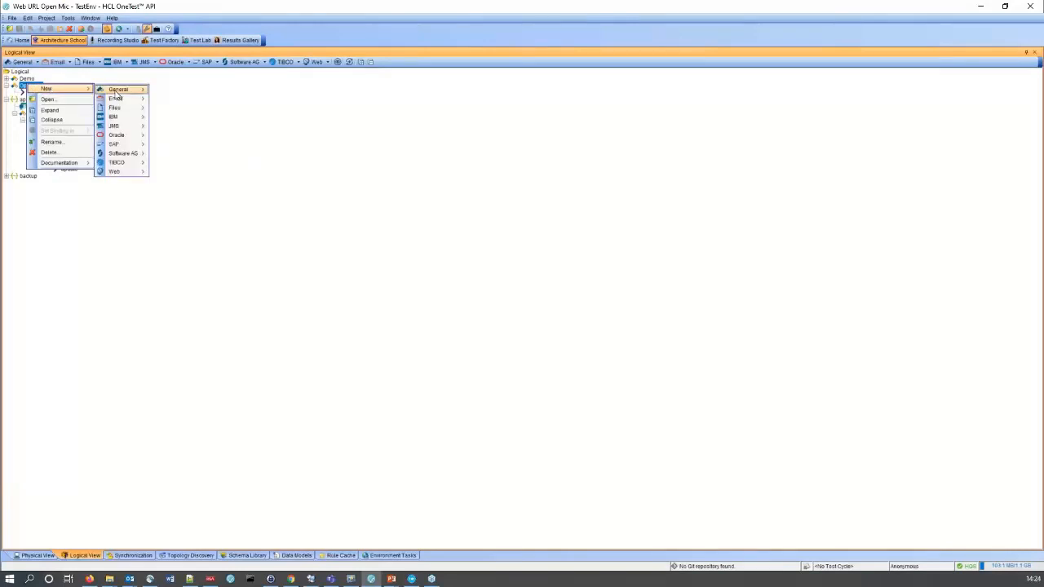
pyautogui.moveTo(117, 94)
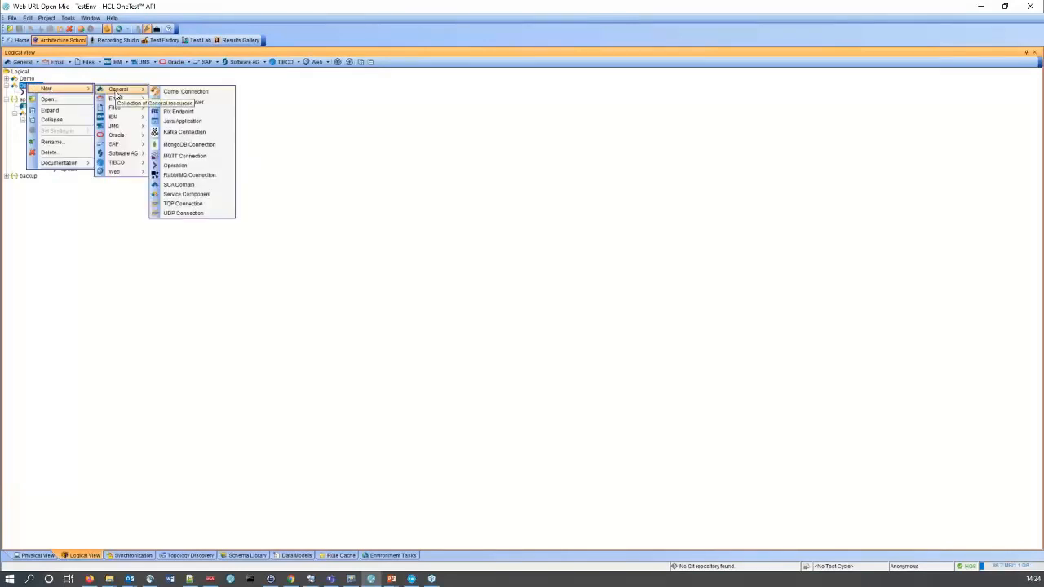
pyautogui.click(204, 166)
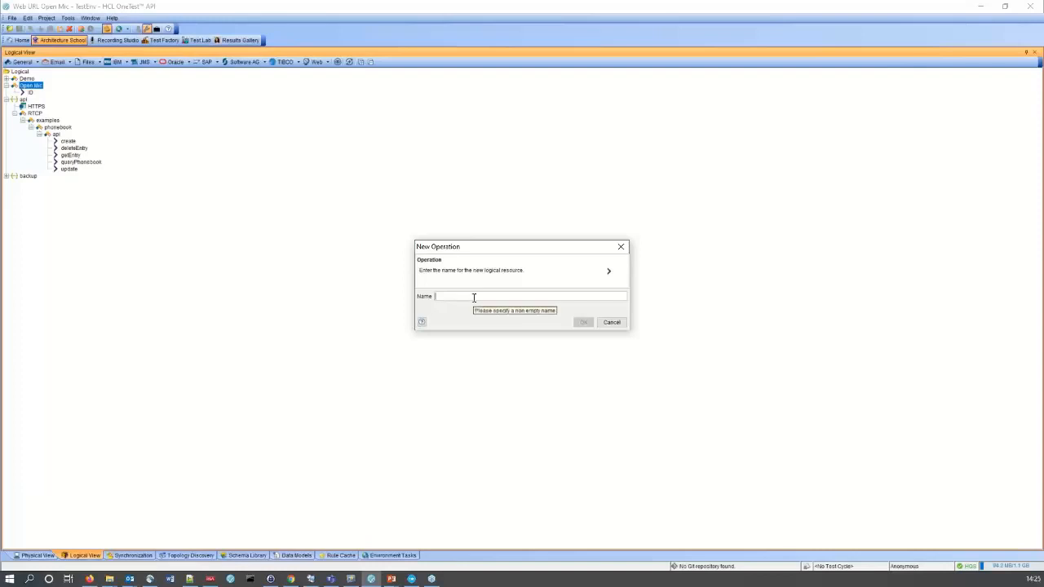
pyautogui.write('Query Params')
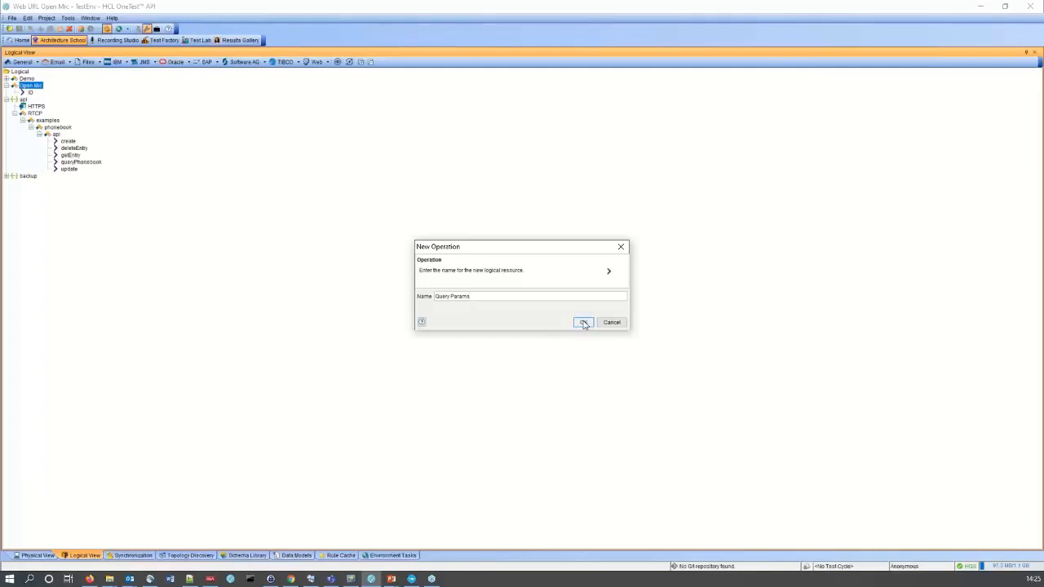
pyautogui.click(583, 323)
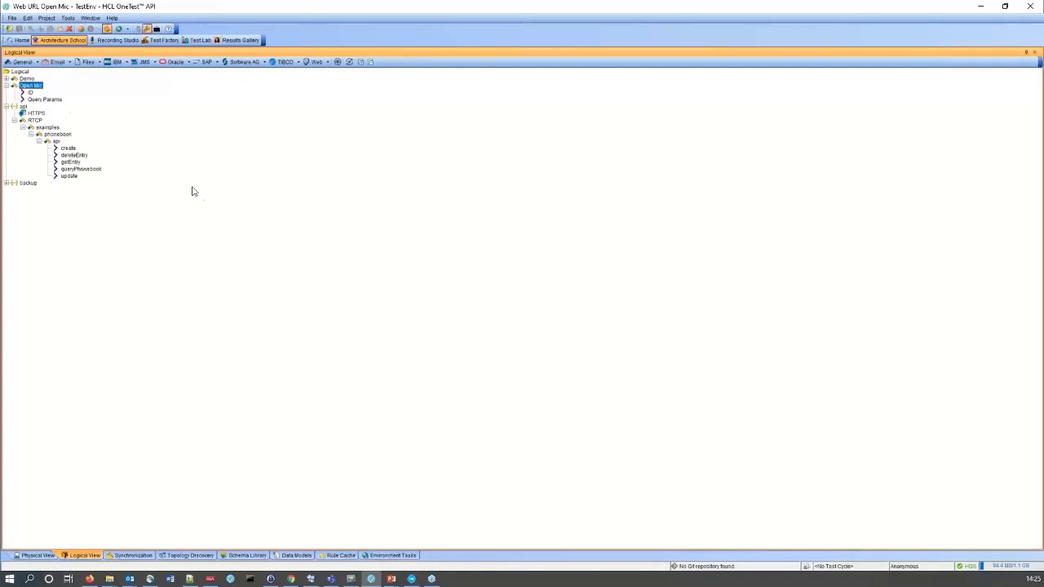
# Step: Add an HTTP connection named 9876 under the Open Mic service component
pyautogui.rightClick(25, 88)
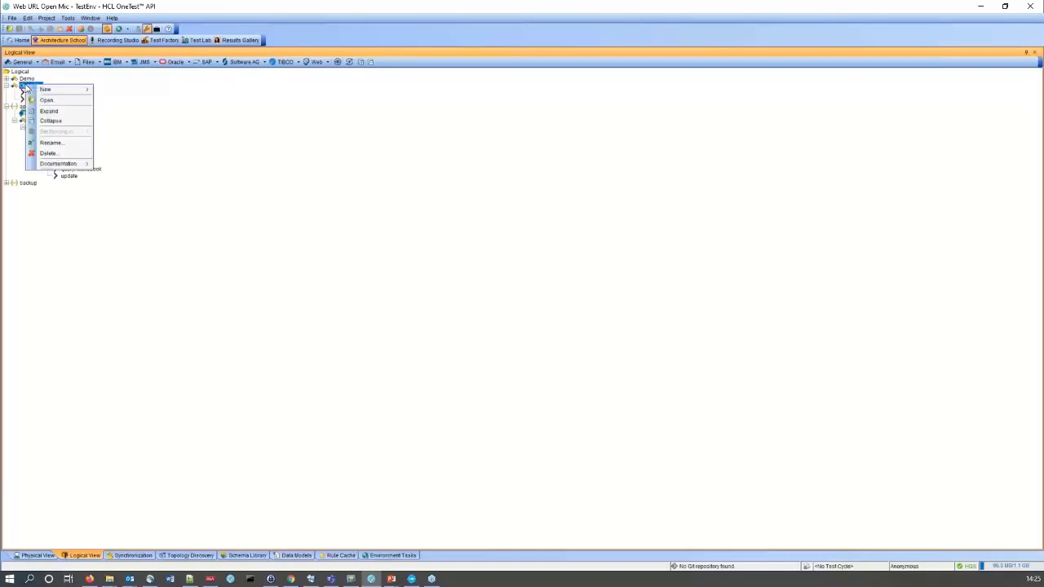
pyautogui.moveTo(86, 90)
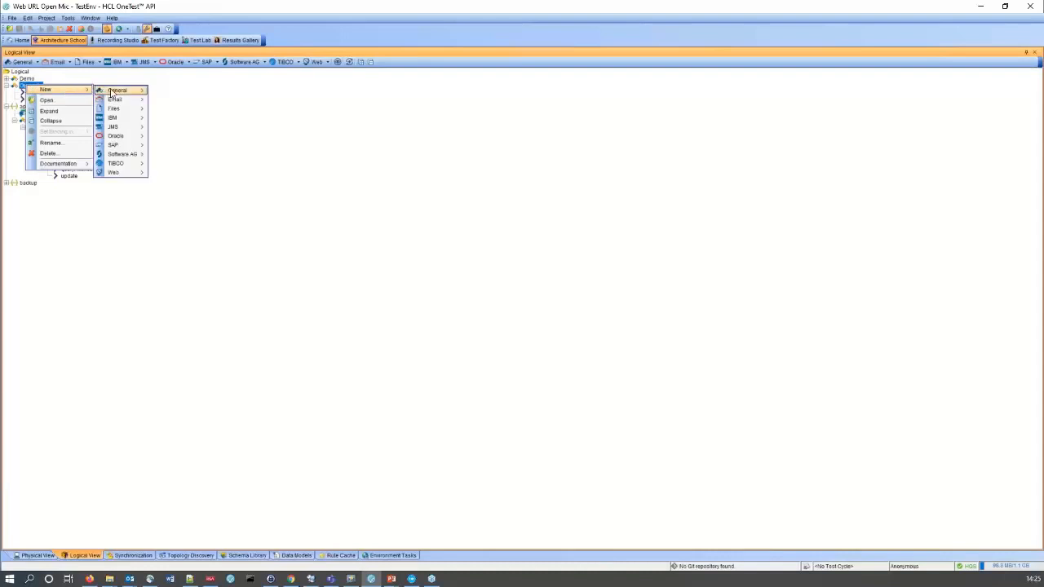
pyautogui.moveTo(121, 173)
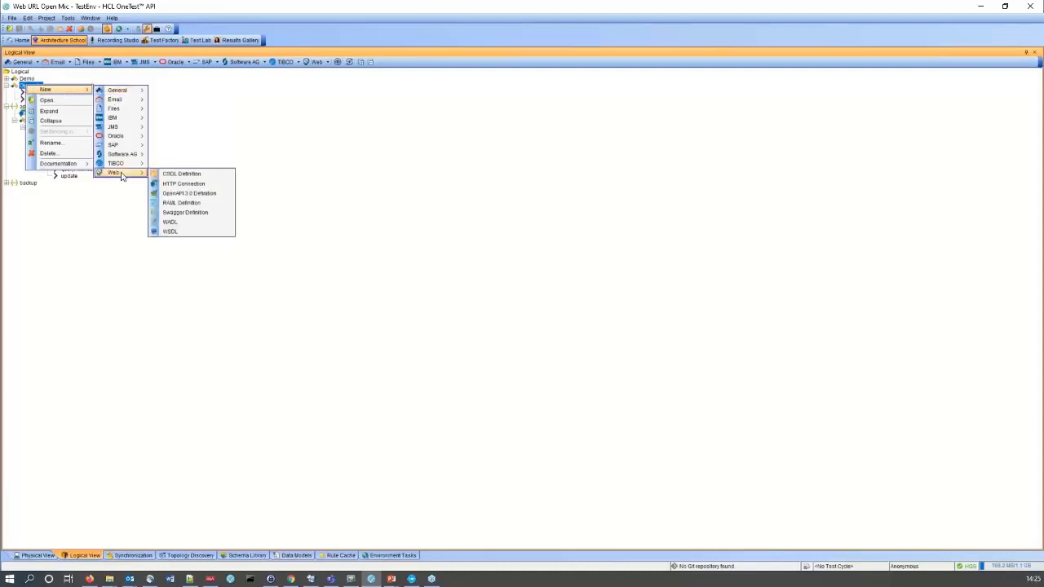
pyautogui.click(202, 186)
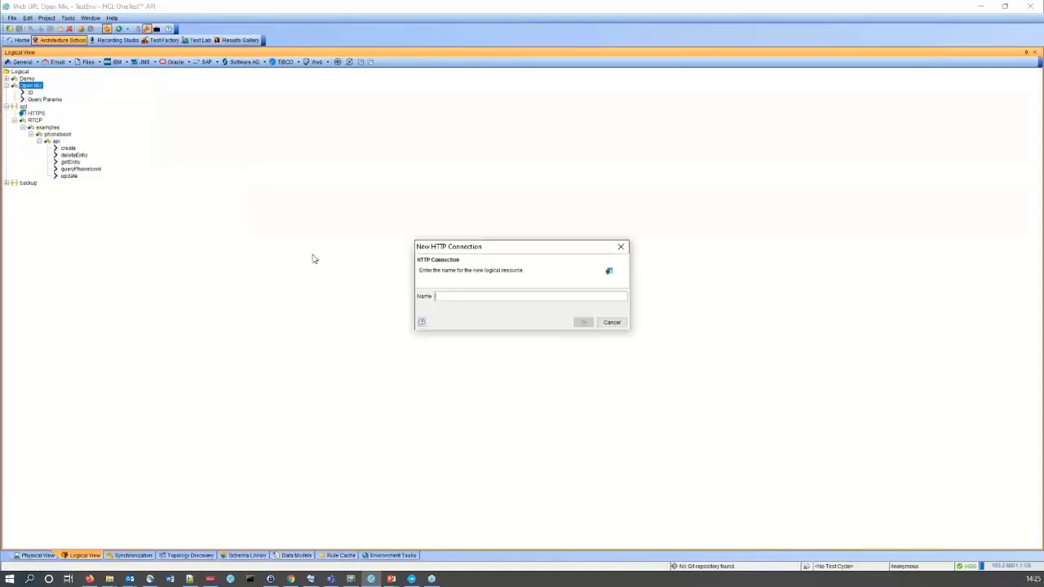
pyautogui.write('9876')
pyautogui.click(582, 323)
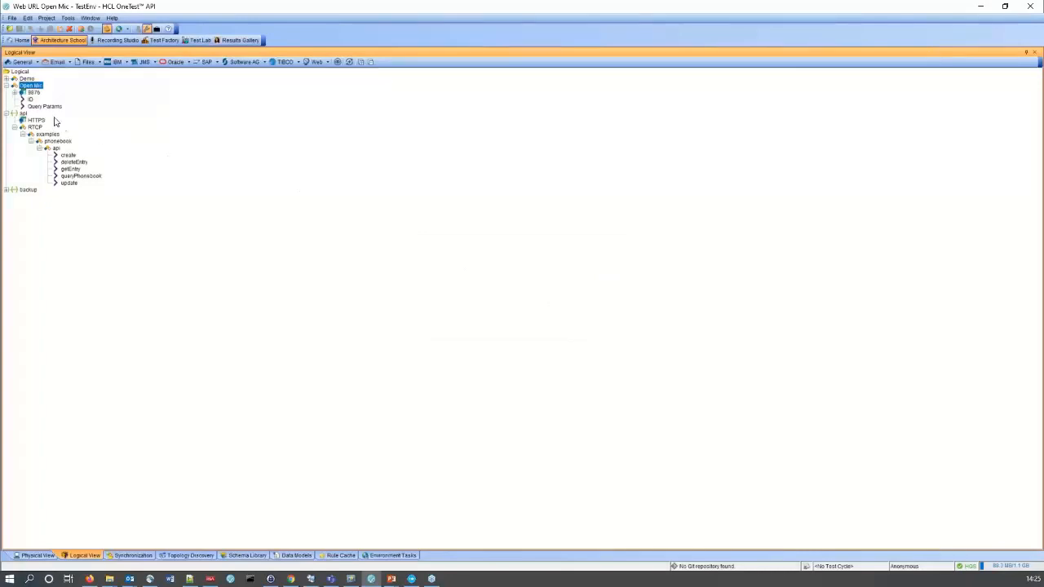
# Step: Review the logical-to-physical bindings of the TestEnv environment for the 9876 connection
pyautogui.click(33, 93)
pyautogui.click(128, 29)
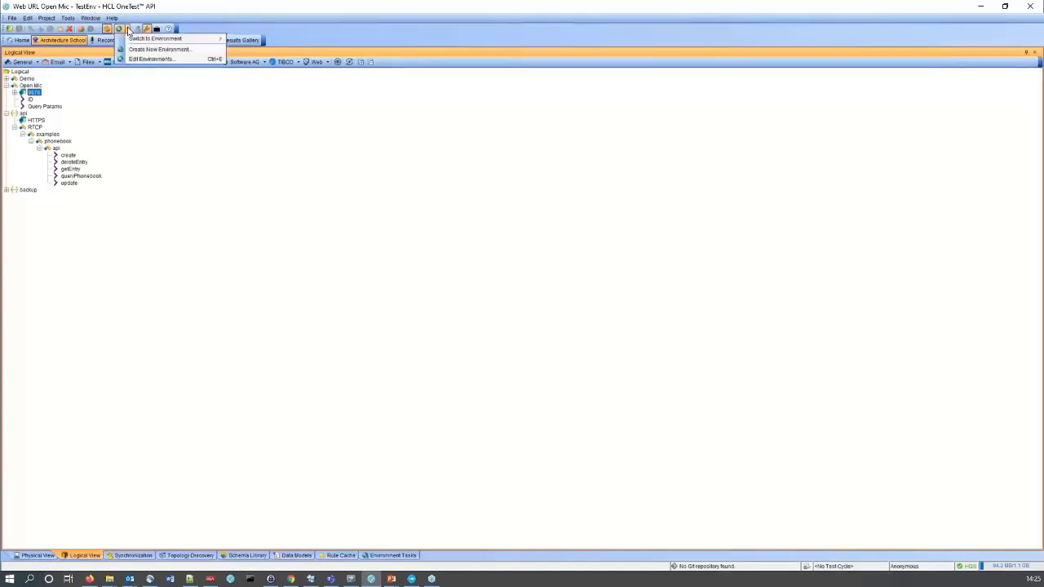
pyautogui.click(150, 60)
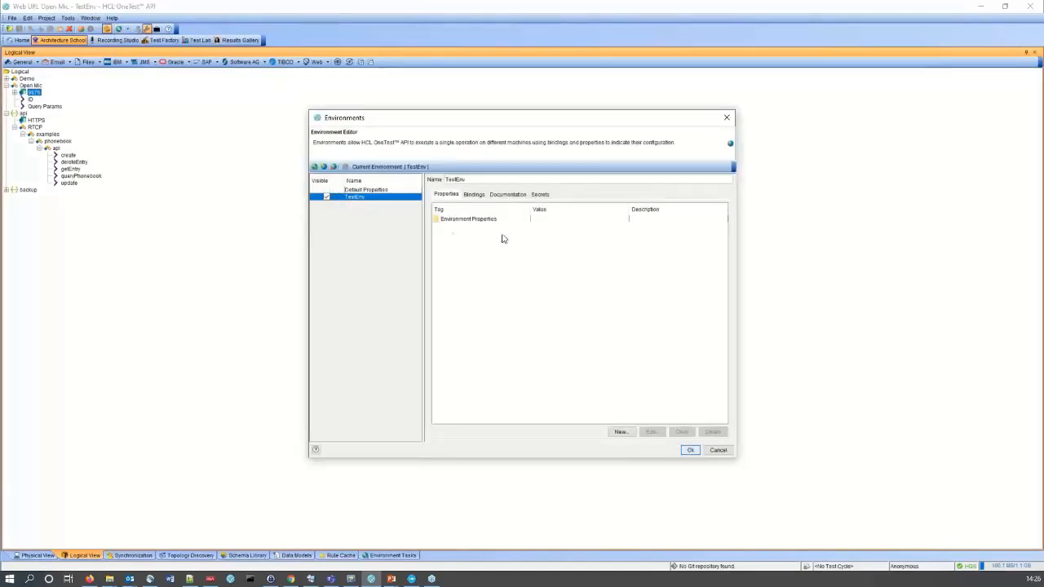
pyautogui.click(475, 195)
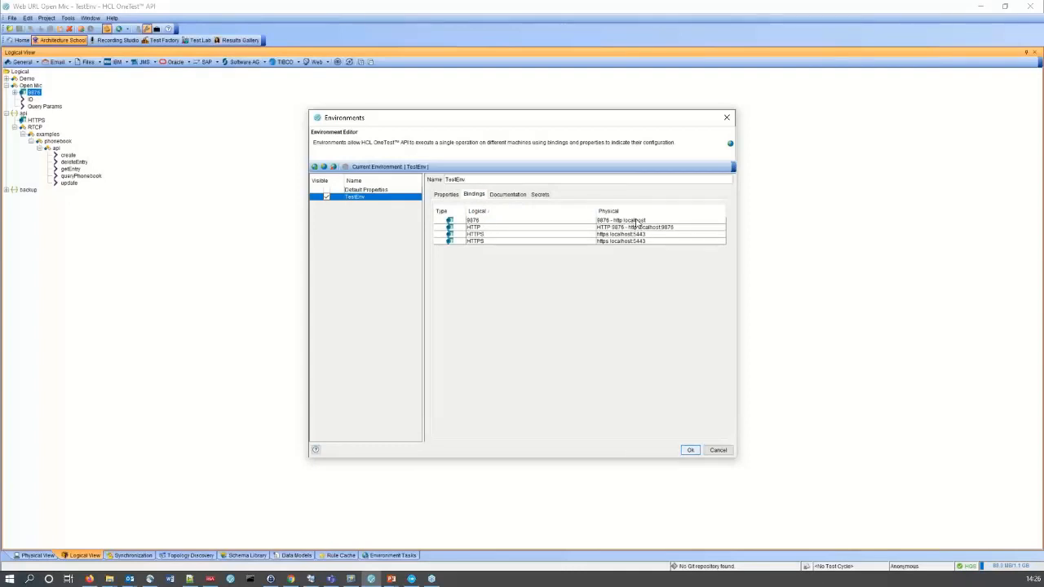
pyautogui.click(717, 451)
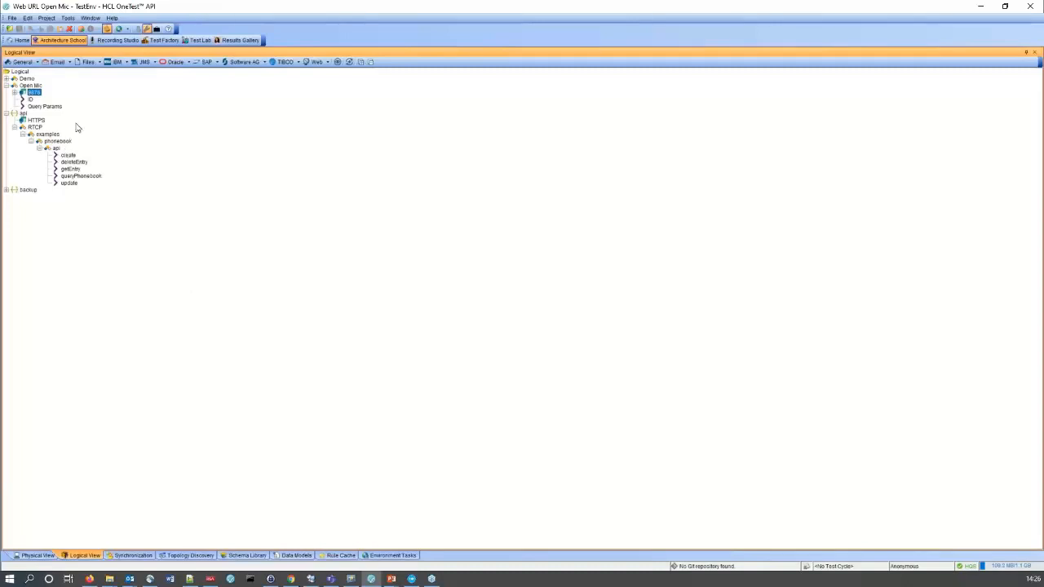
# Step: Configure the physical resource of the 9876 connection with host localhost and port 9876
pyautogui.rightClick(35, 98)
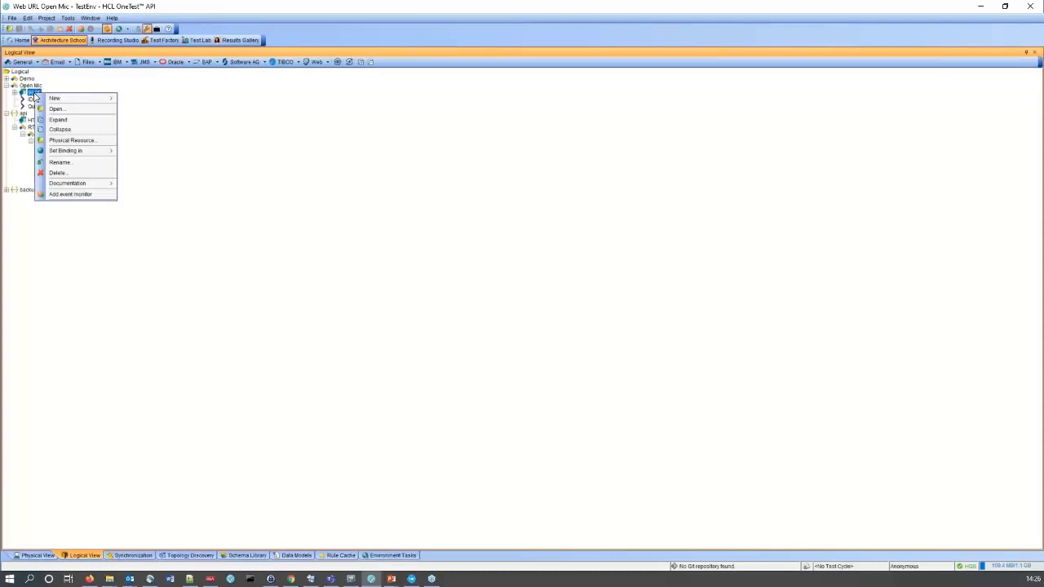
pyautogui.click(88, 141)
pyautogui.click(453, 239)
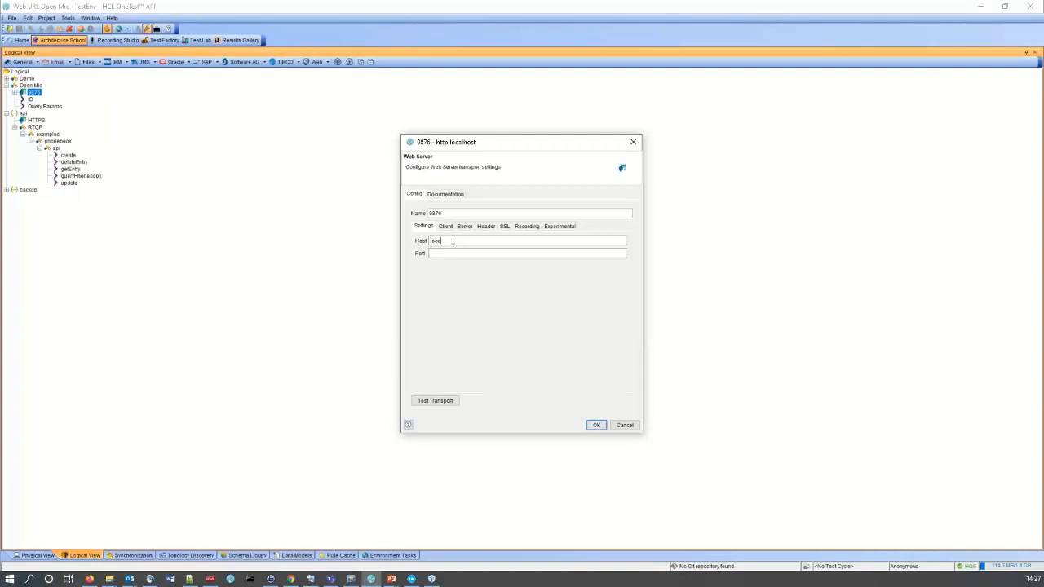
pyautogui.write('localhost')
pyautogui.click(441, 253)
pyautogui.write('9876')
pyautogui.click(594, 425)
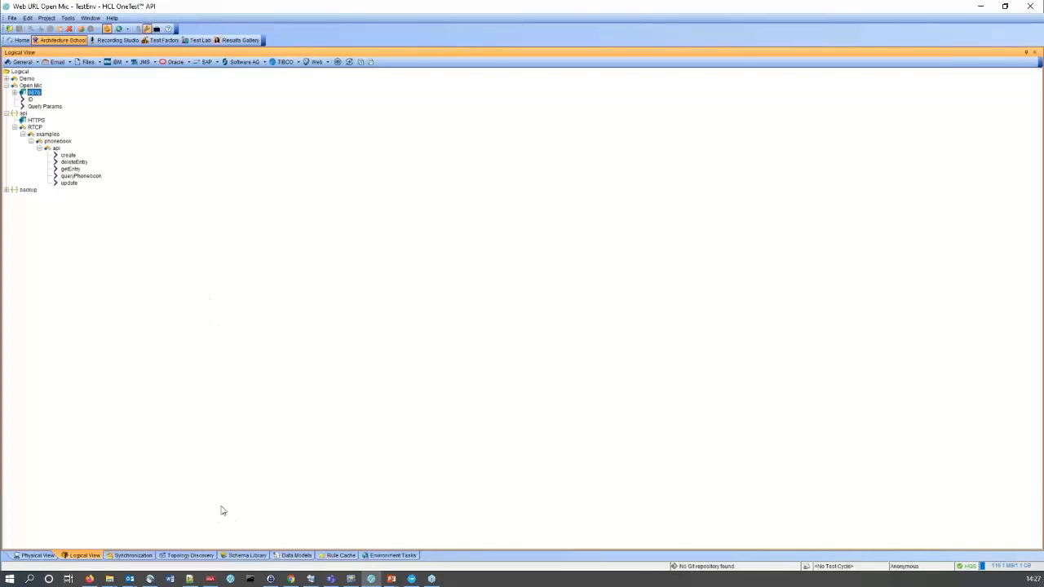
# Step: Start a new Web URL schema in the Schema Library and name it Open Mic
pyautogui.click(245, 555)
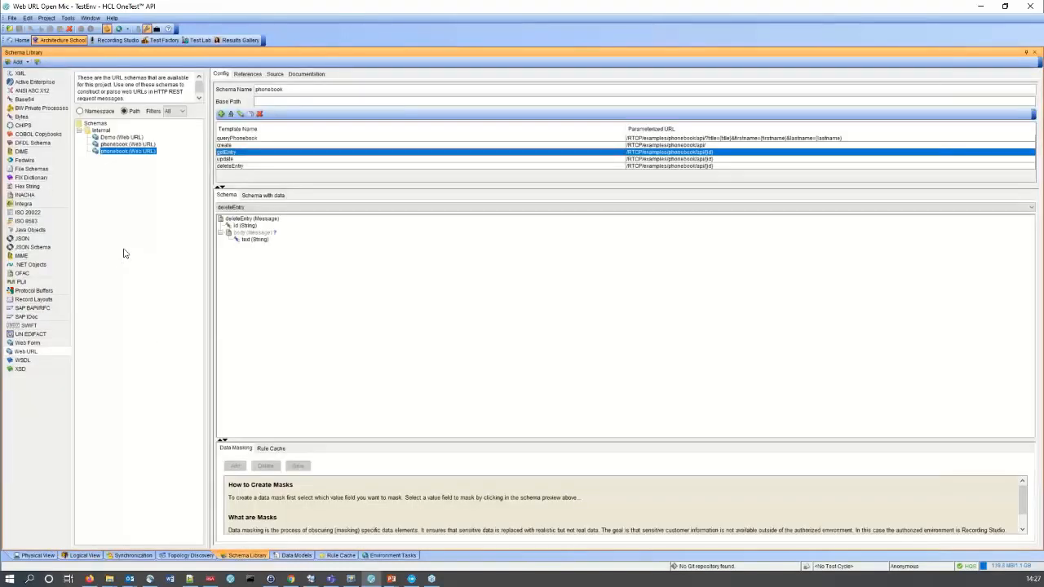
pyautogui.click(28, 63)
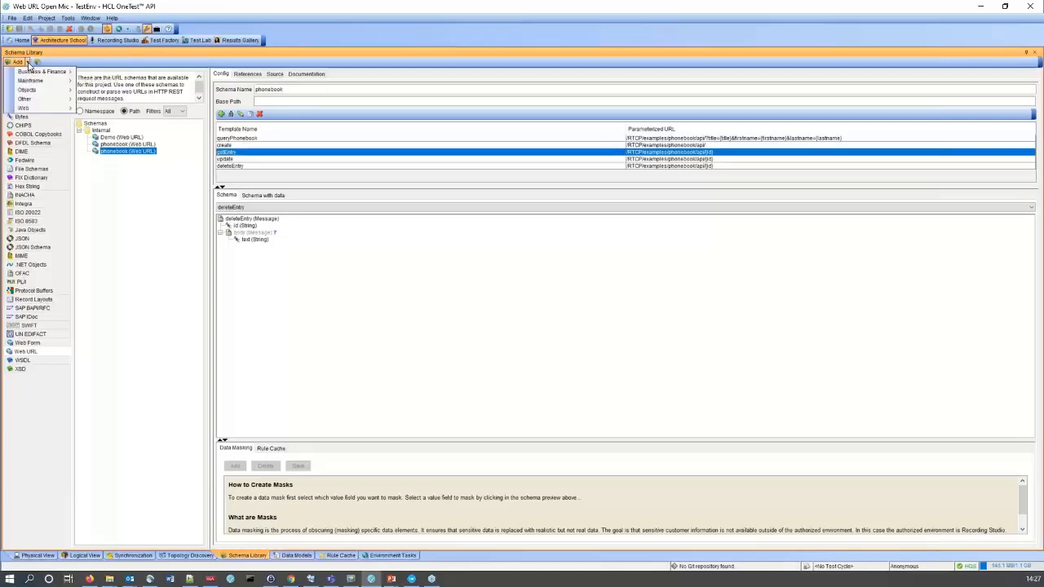
pyautogui.moveTo(40, 108)
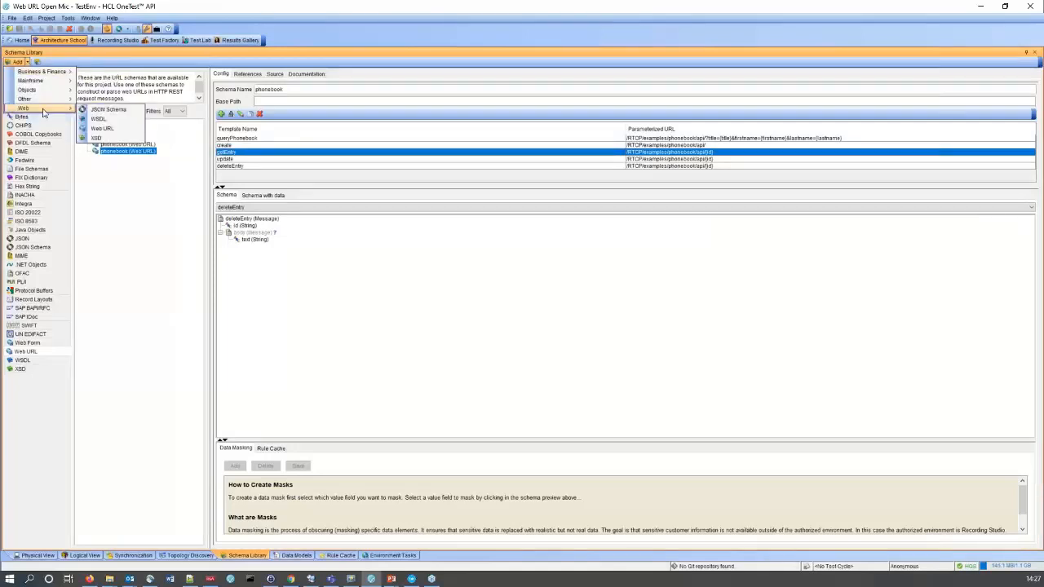
pyautogui.click(126, 131)
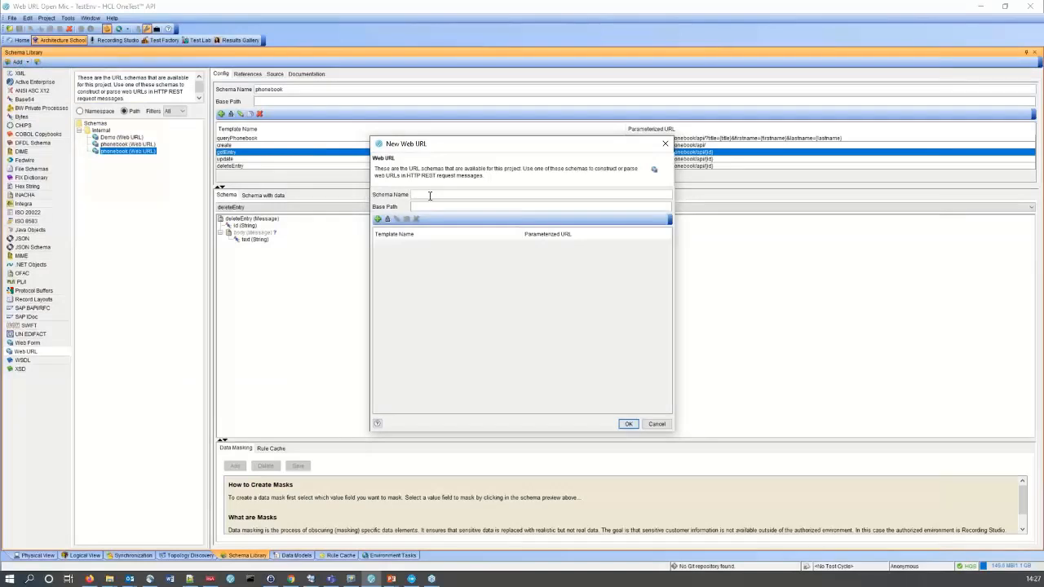
pyautogui.write('Open mic')
pyautogui.press('Left')
pyautogui.press('Left')
pyautogui.press('BackSpace')
pyautogui.write('M')
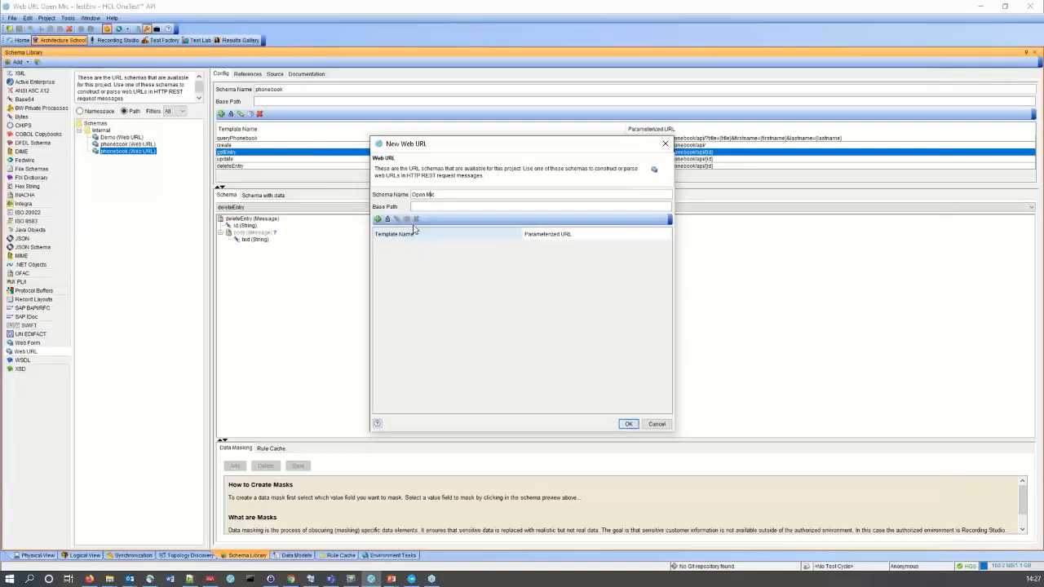
pyautogui.click(428, 206)
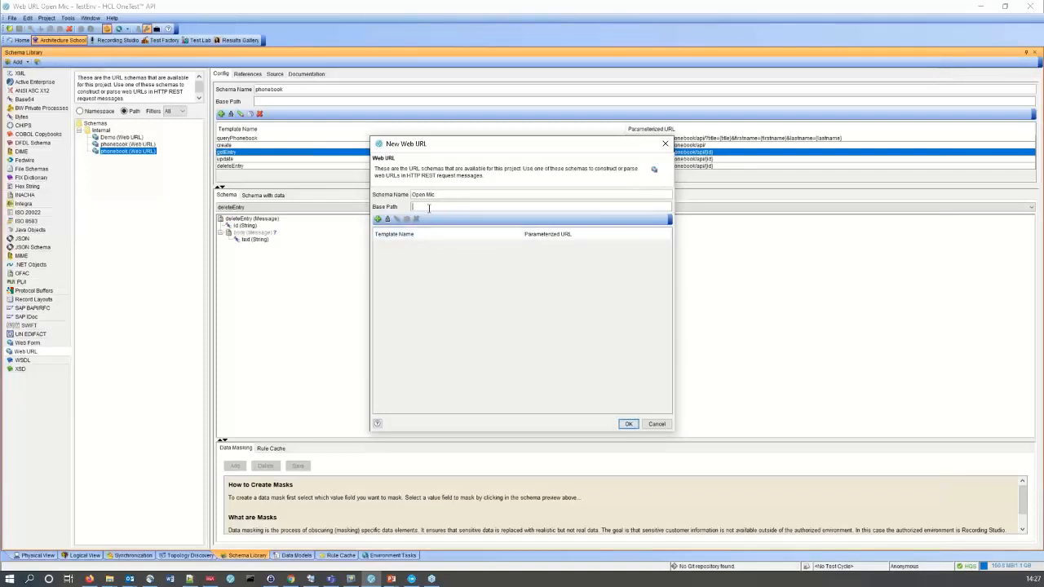
pyautogui.write('/customer')
pyautogui.moveTo(438, 206); pyautogui.dragTo(409, 206)
pyautogui.click(504, 207)
pyautogui.moveTo(484, 210); pyautogui.dragTo(414, 203)
pyautogui.press('BackSpace')
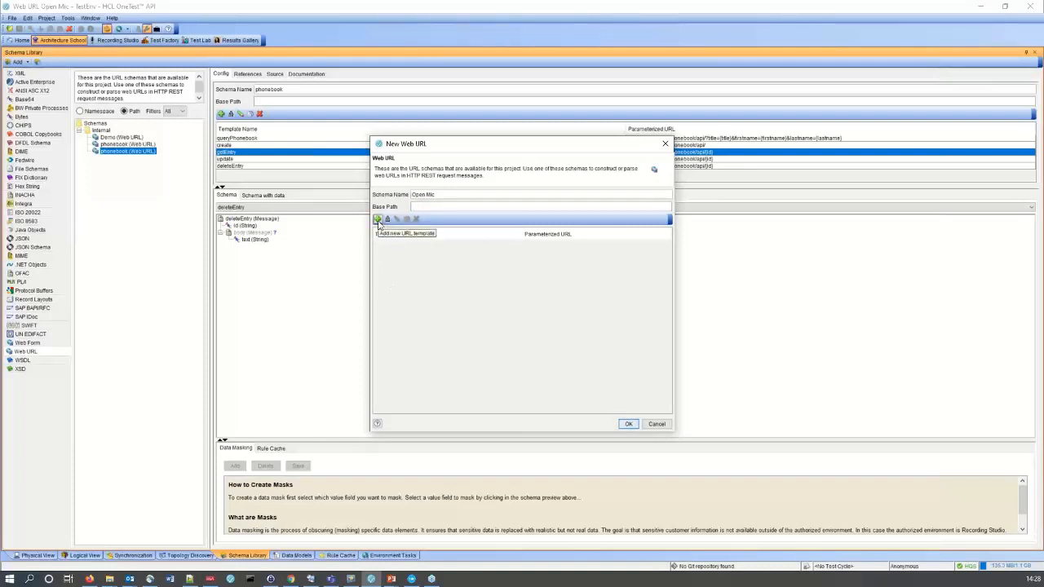
# Step: Start a new URL template named ID in the Open Mic schema
pyautogui.click(378, 220)
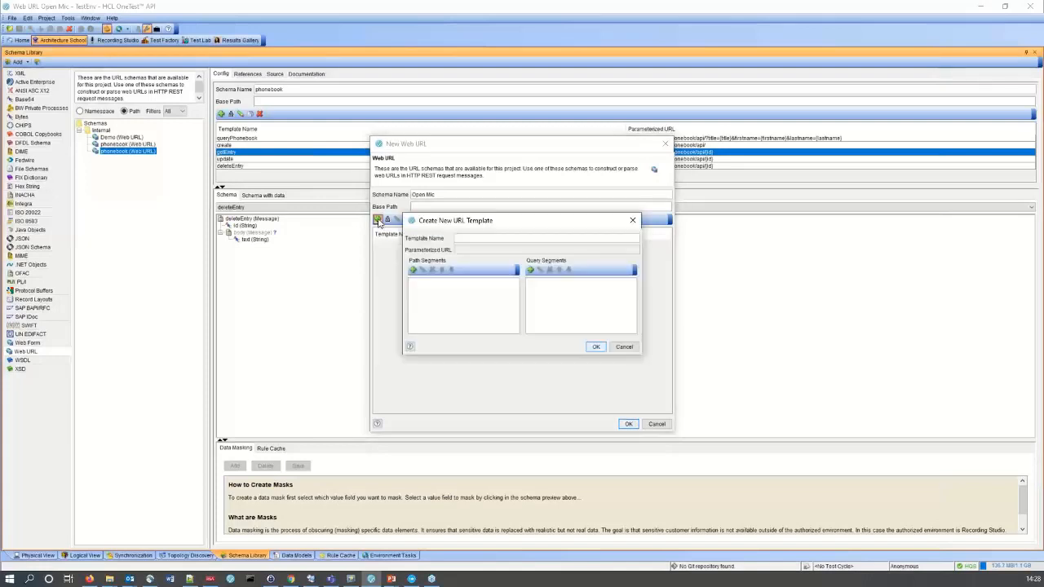
pyautogui.click(481, 238)
pyautogui.write('ID')
pyautogui.write('louis')
pyautogui.write('tomer/ID/status')
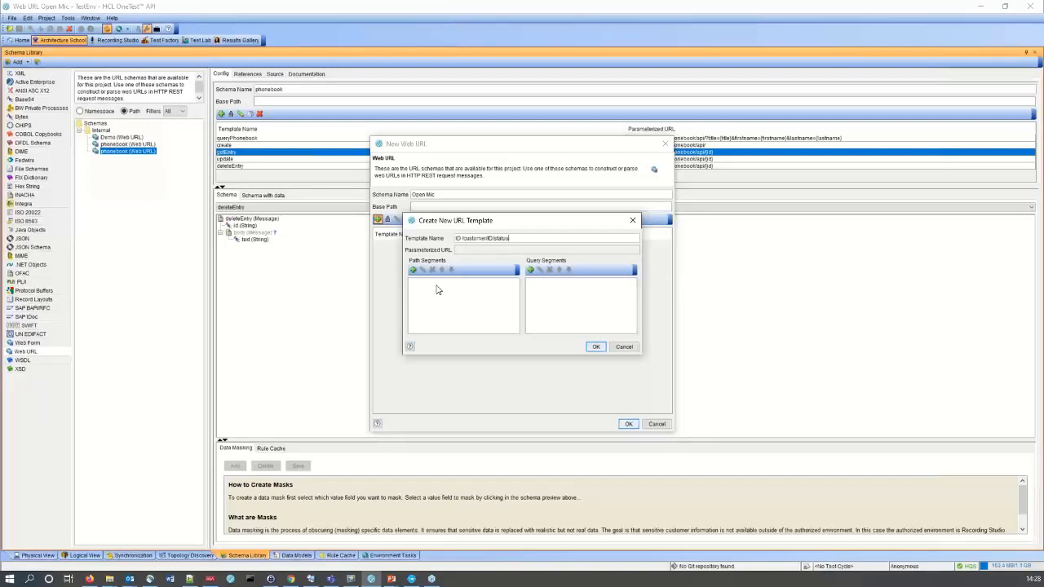
pyautogui.press('BackSpace')
pyautogui.press('BackSpace')
pyautogui.press('BackSpace')
pyautogui.press('BackSpace')
pyautogui.press('BackSpace')
pyautogui.press('BackSpace')
pyautogui.press('BackSpace')
pyautogui.press('BackSpace')
pyautogui.press('BackSpace')
pyautogui.press('BackSpace')
pyautogui.press('BackSpace')
pyautogui.press('BackSpace')
pyautogui.press('BackSpace')
pyautogui.press('BackSpace')
pyautogui.press('BackSpace')
pyautogui.press('BackSpace')
# Step: Add the literal path segment /customer to the ID template
pyautogui.click(413, 271)
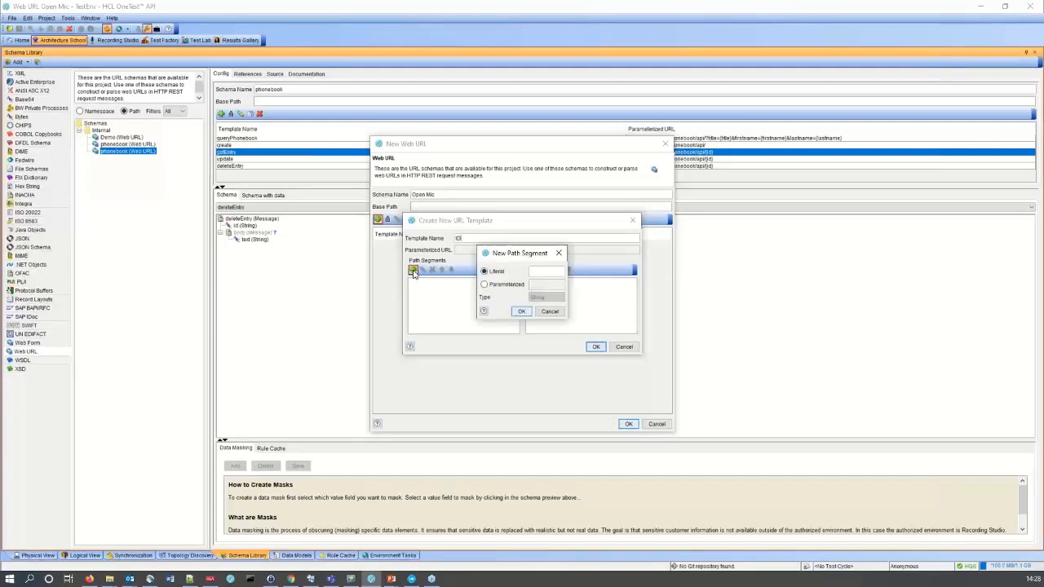
pyautogui.click(536, 271)
pyautogui.write('/customer')
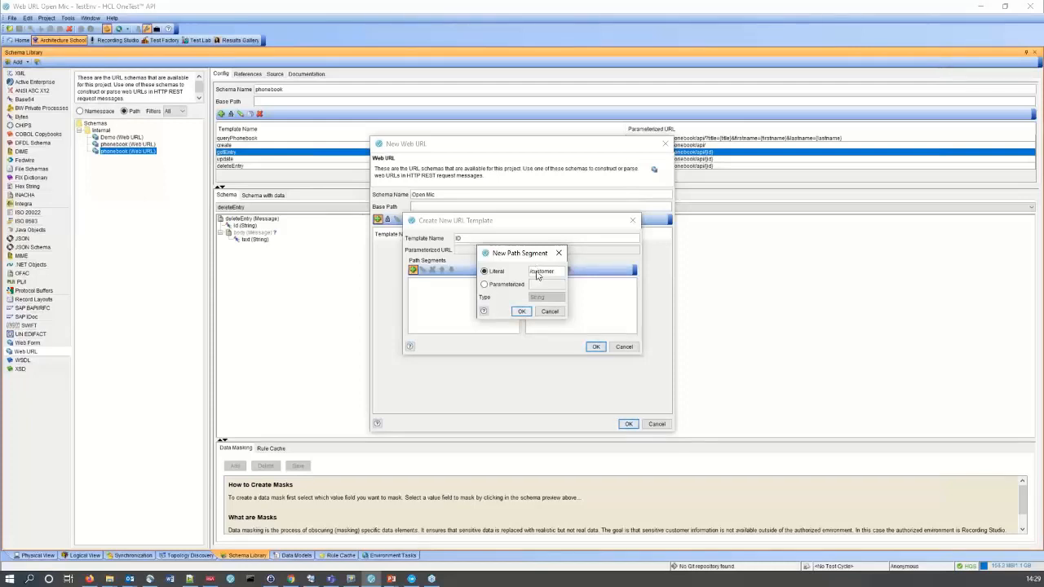
pyautogui.click(522, 312)
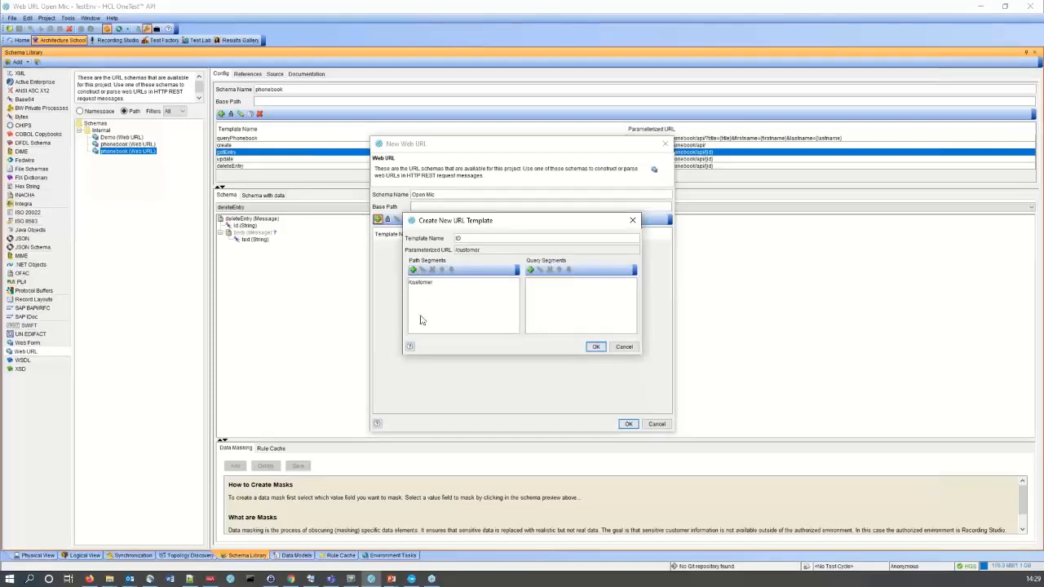
pyautogui.click(413, 270)
pyautogui.click(540, 269)
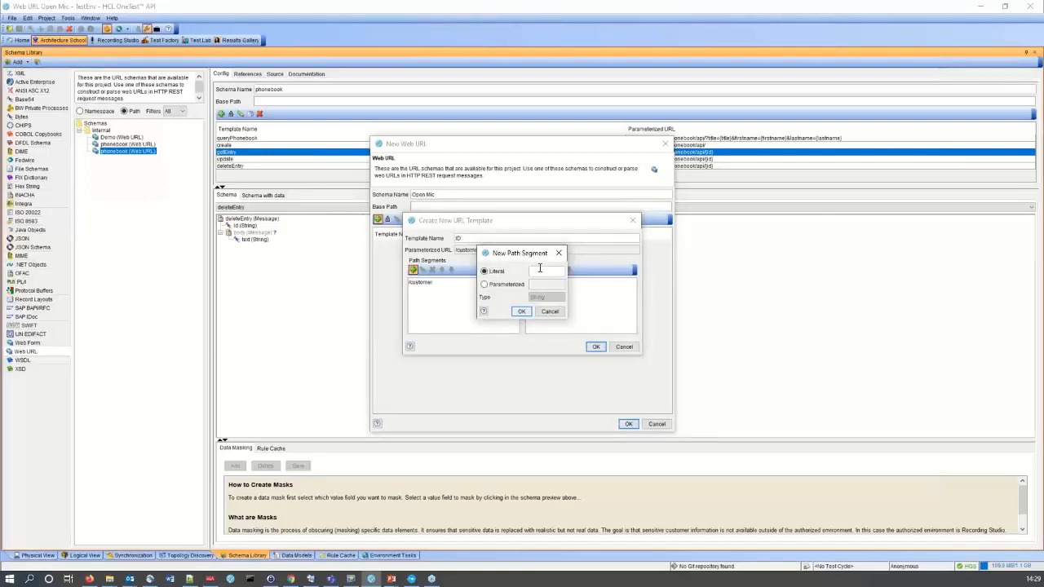
pyautogui.click(521, 311)
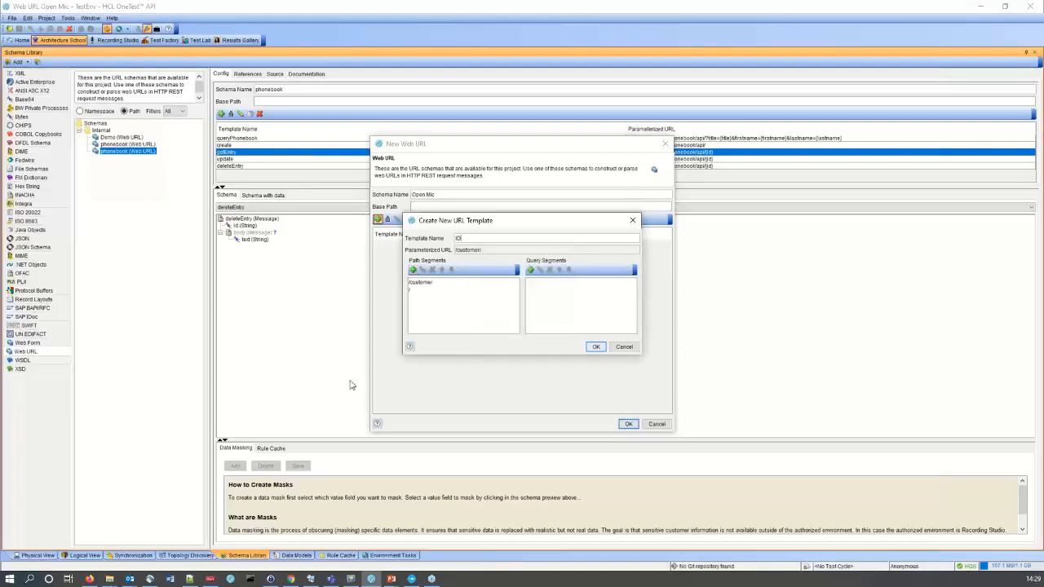
pyautogui.click(423, 290)
pyautogui.click(431, 274)
# Step: Edit the ID template's literal customer path segment to read /customer/
pyautogui.doubleClick(425, 283)
pyautogui.click(556, 271)
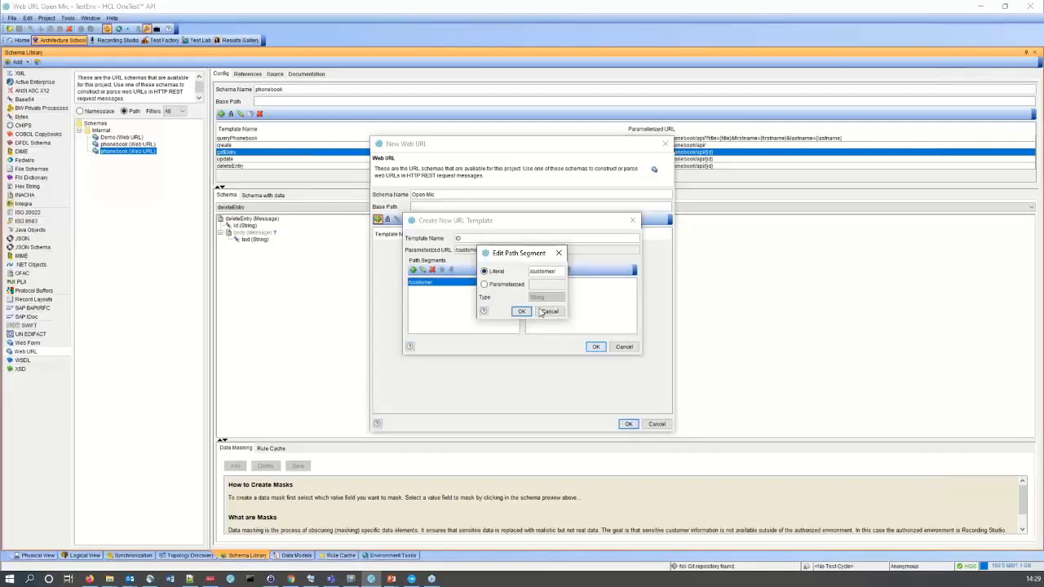
pyautogui.click(522, 311)
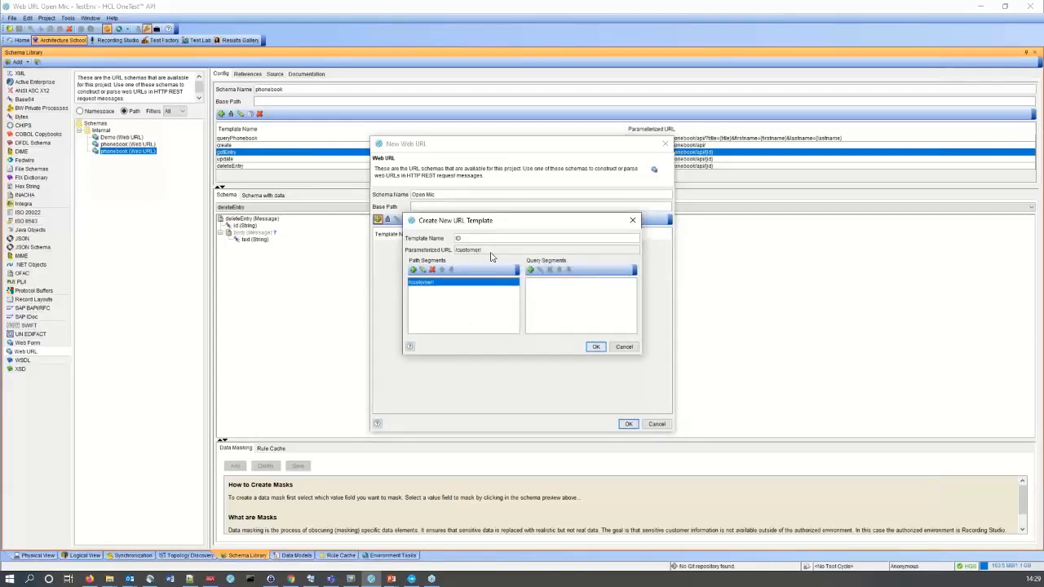
# Step: Add a parameterized path segment named ID of type String after the customer segment
pyautogui.click(412, 270)
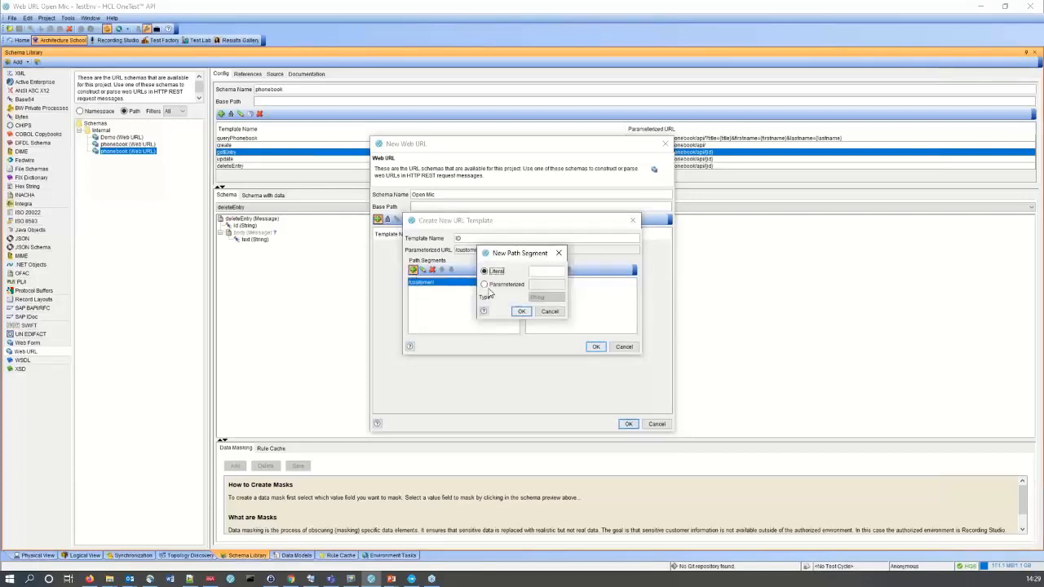
pyautogui.click(485, 285)
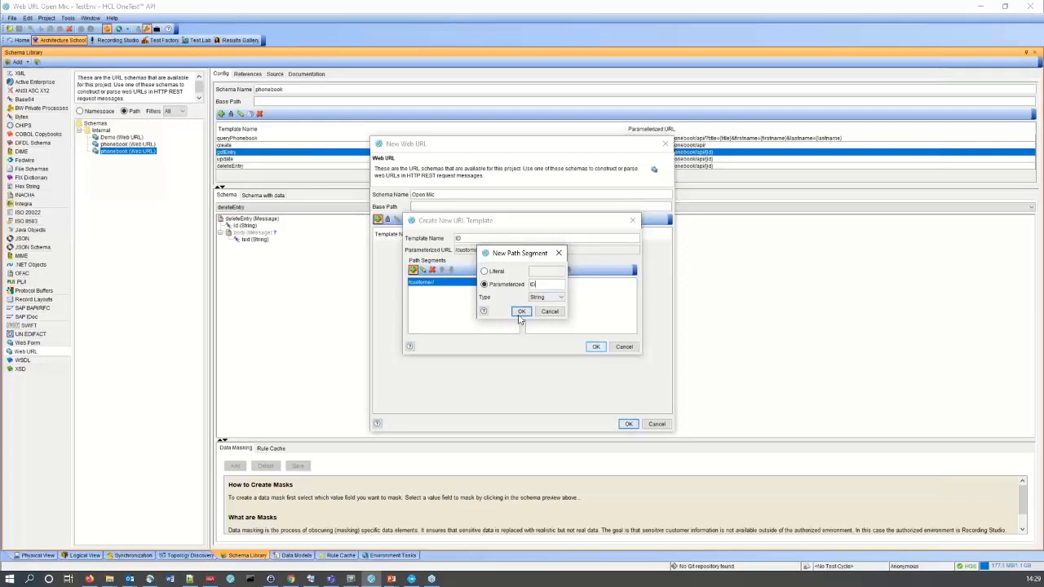
pyautogui.click(521, 312)
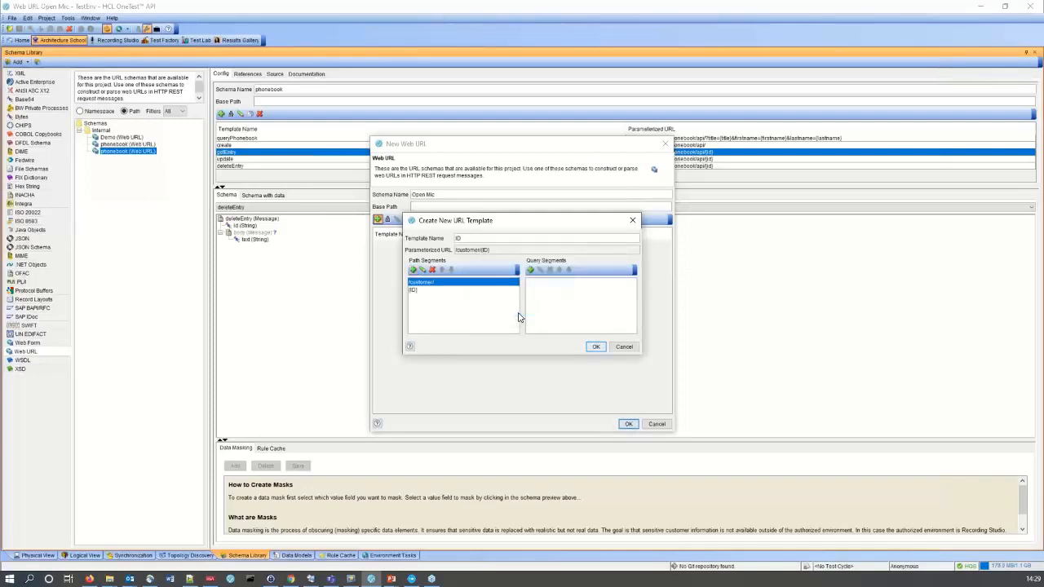
# Step: Add the literal path segment /status and save the ID template to the Open Mic schema
pyautogui.click(415, 271)
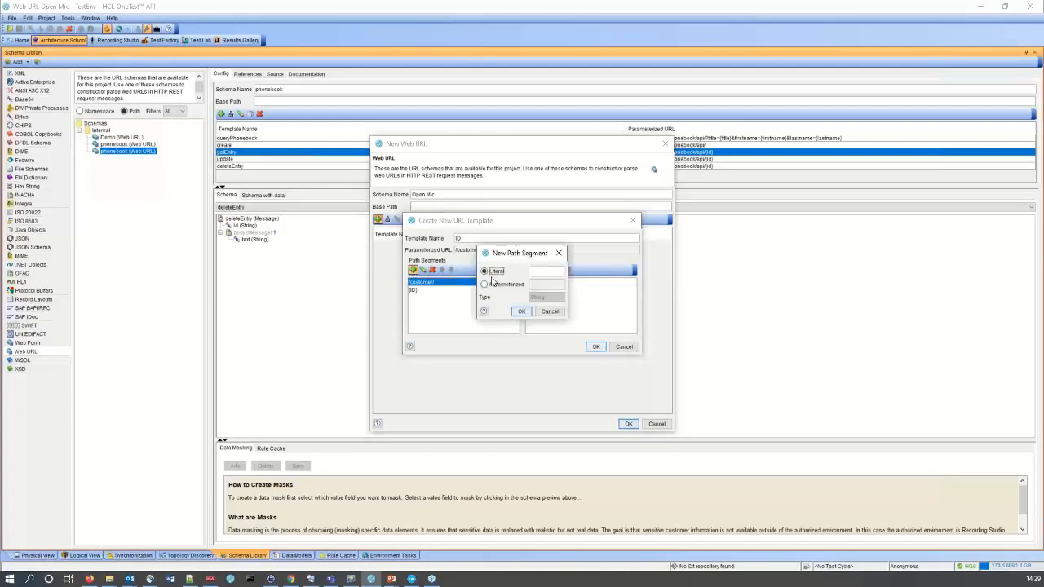
pyautogui.write('status')
pyautogui.click(521, 312)
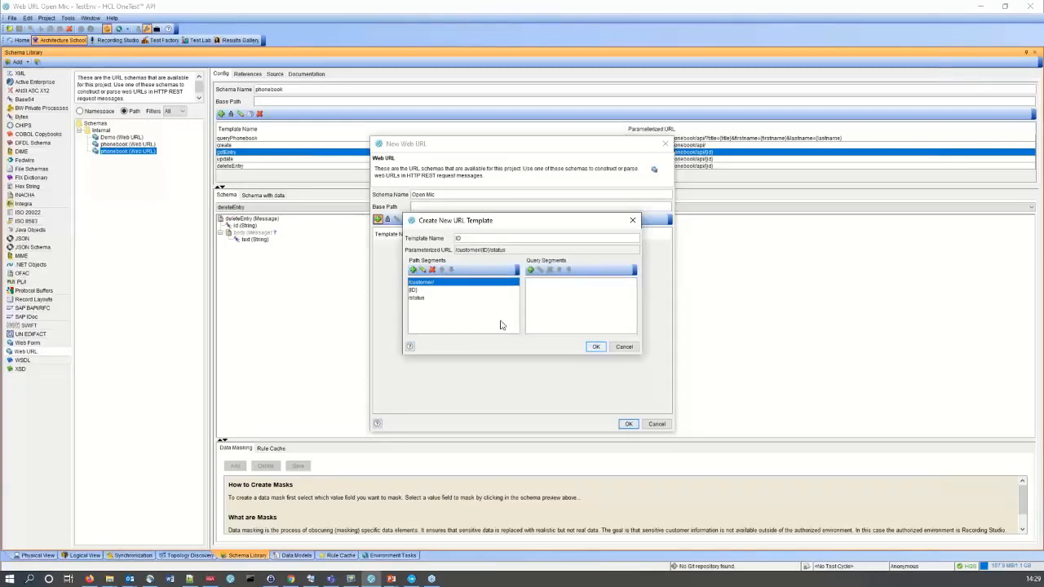
pyautogui.click(596, 347)
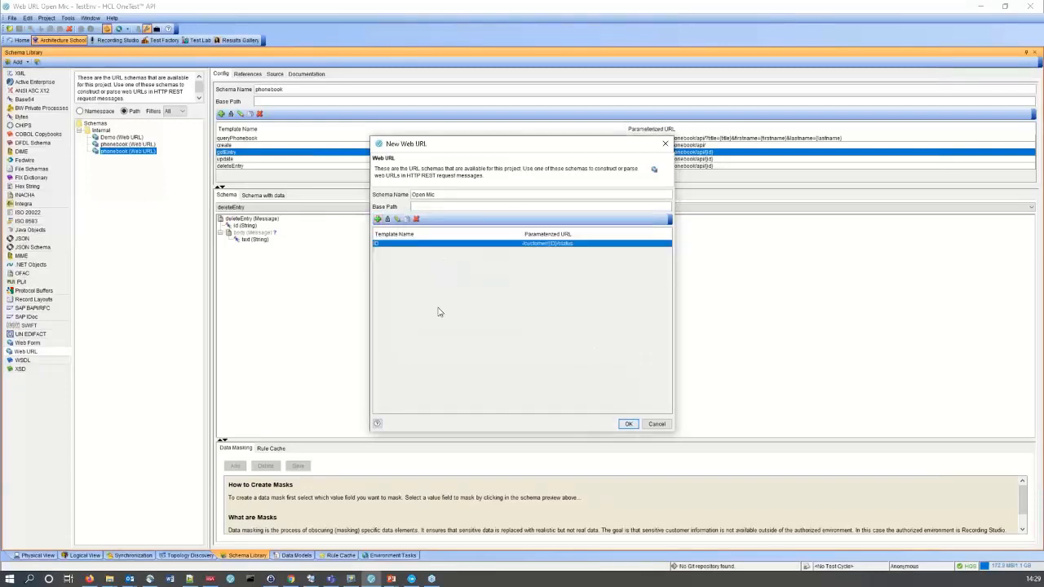
# Step: Start a second URL template named Query Params and give it the literal path segment /customer
pyautogui.click(378, 220)
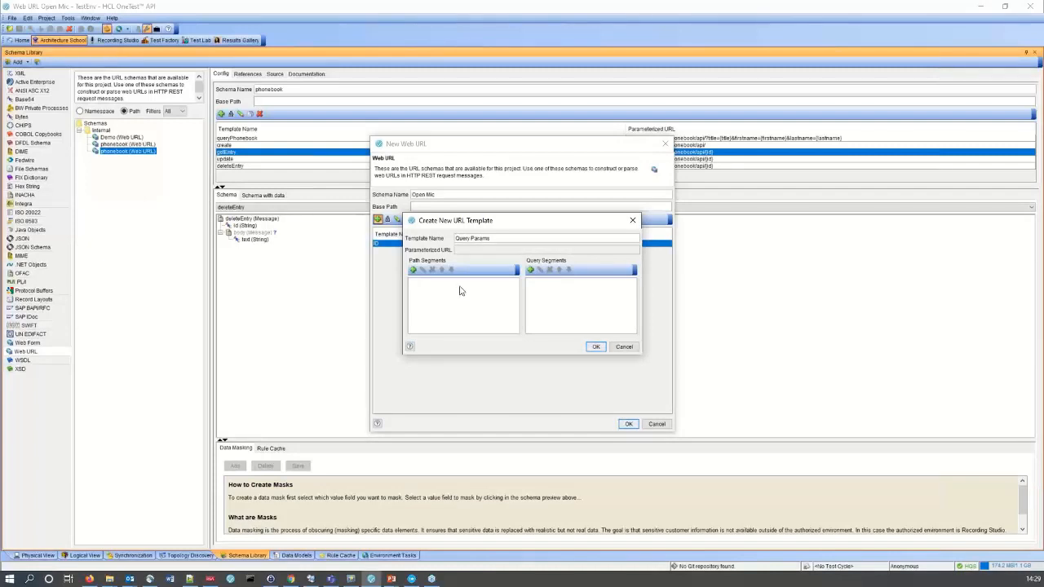
pyautogui.moveTo(448, 220); pyautogui.dragTo(477, 265)
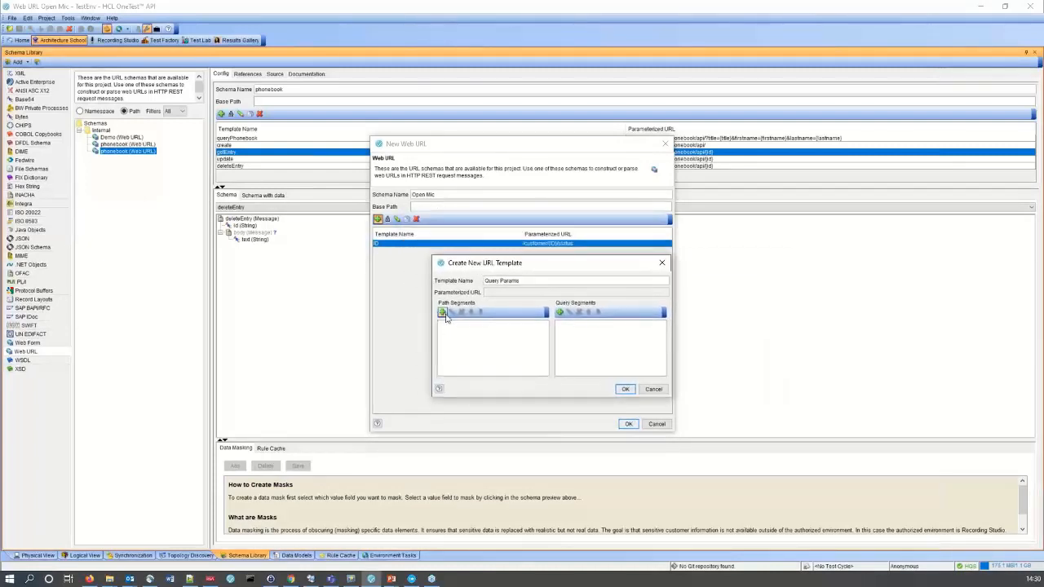
pyautogui.click(442, 313)
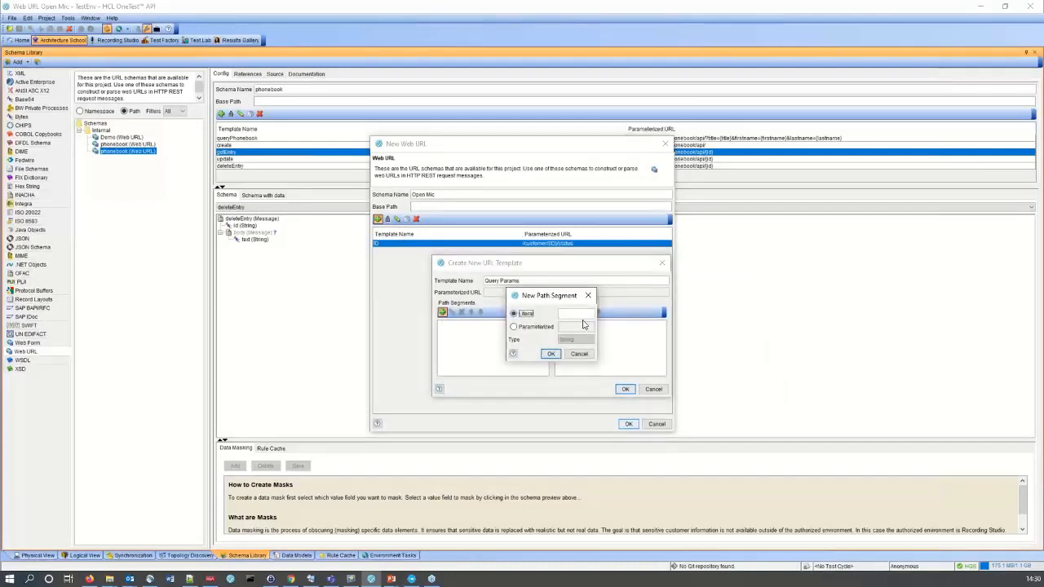
pyautogui.click(572, 312)
pyautogui.write('/customer')
pyautogui.click(551, 354)
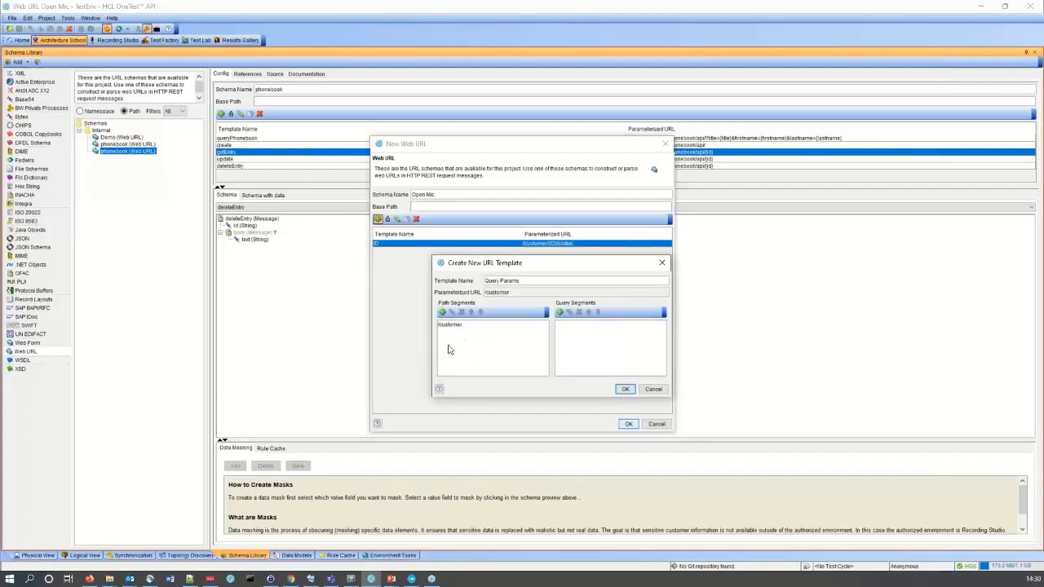
# Step: Add a name-value query segment to the Query Params template, with parameter name "name" and required parameterized String value "name"
pyautogui.click(559, 313)
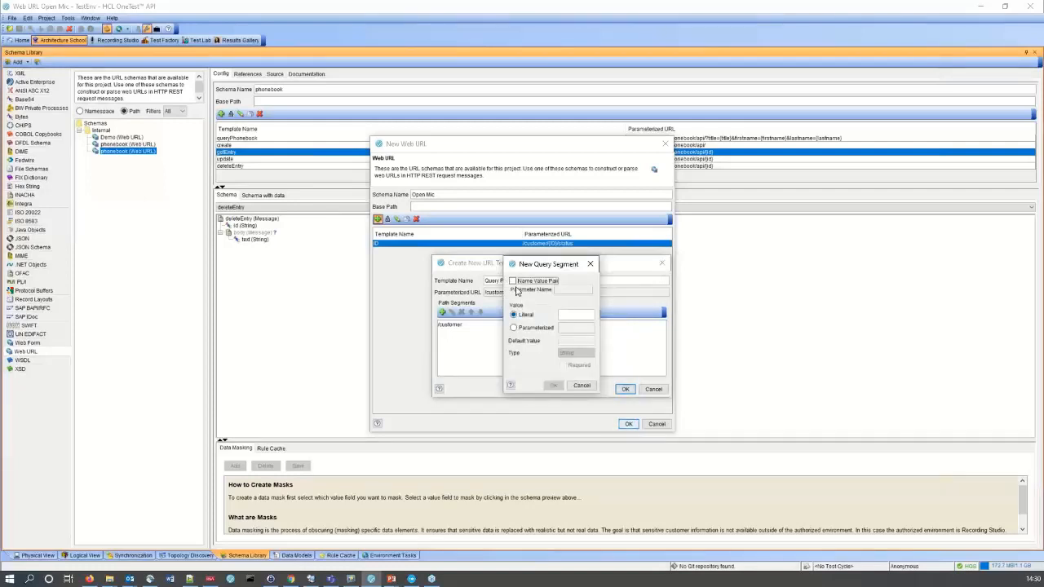
pyautogui.click(513, 280)
pyautogui.click(569, 289)
pyautogui.write('name')
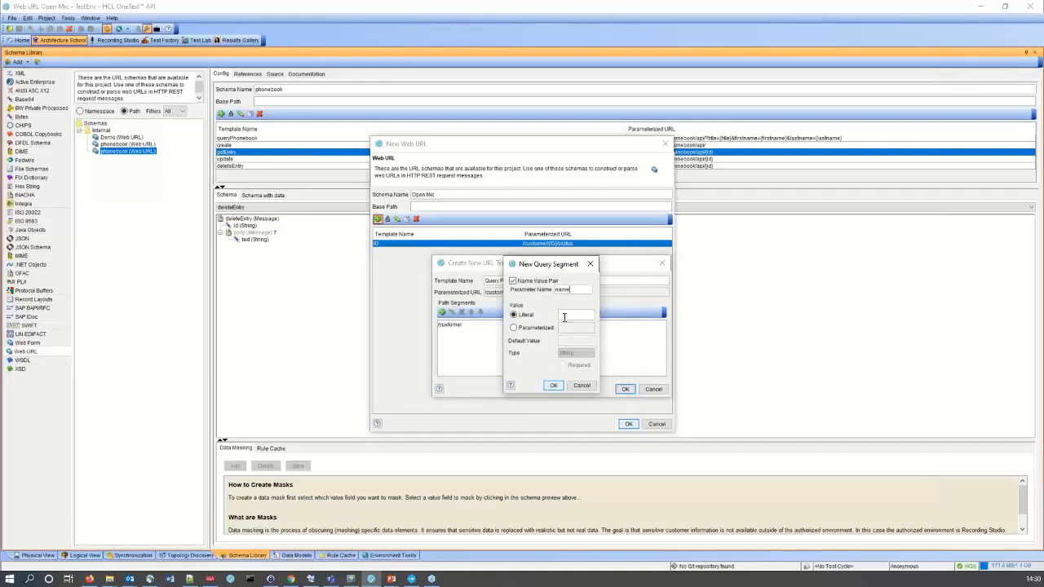
pyautogui.click(514, 328)
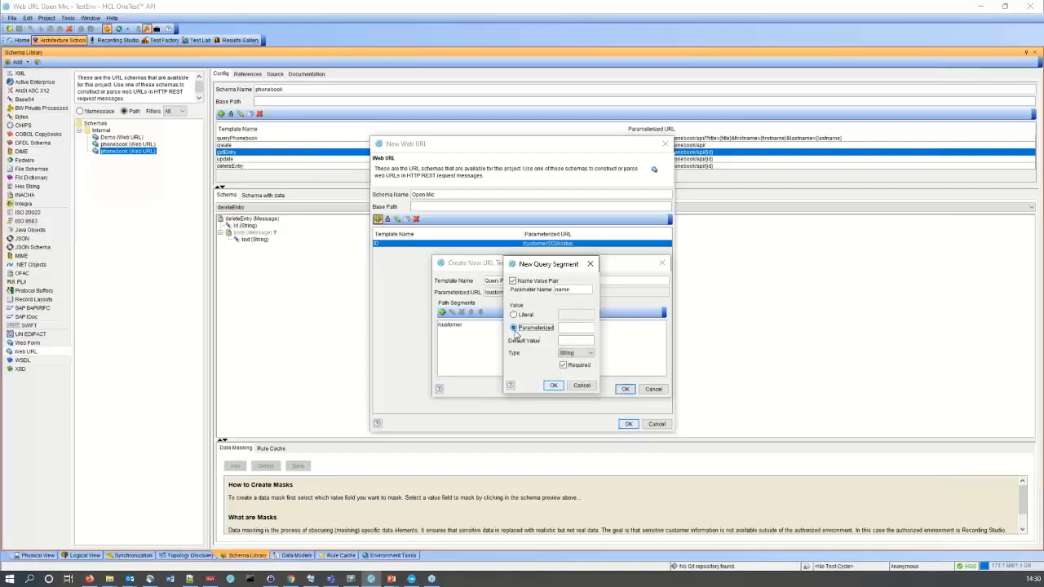
pyautogui.click(572, 327)
pyautogui.write('name')
pyautogui.doubleClick(566, 327)
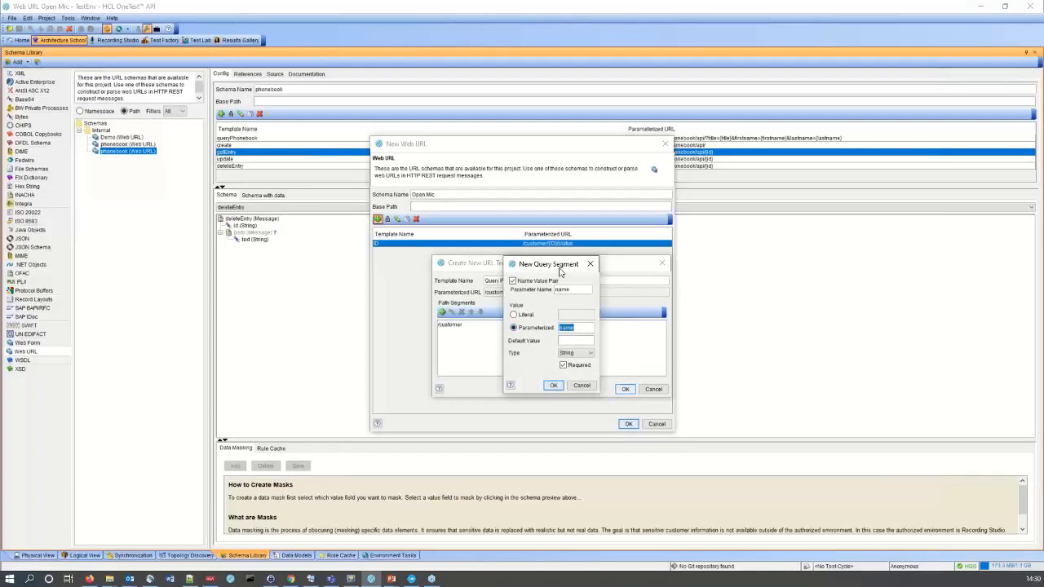
pyautogui.click(553, 385)
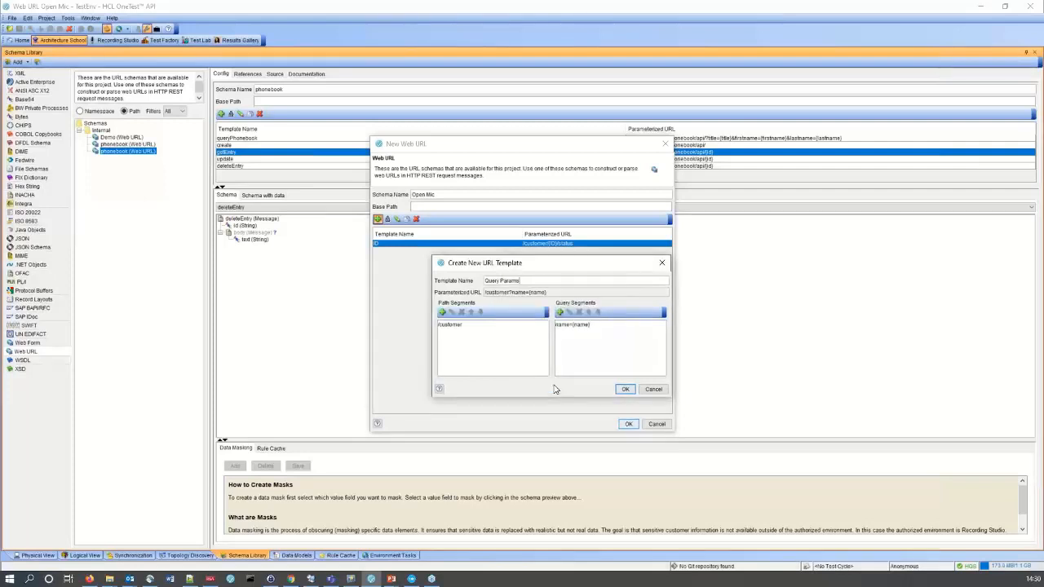
# Step: Add a second name-value query segment "age" with parameterized String value "age", and save the template and the Open Mic schema
pyautogui.click(560, 312)
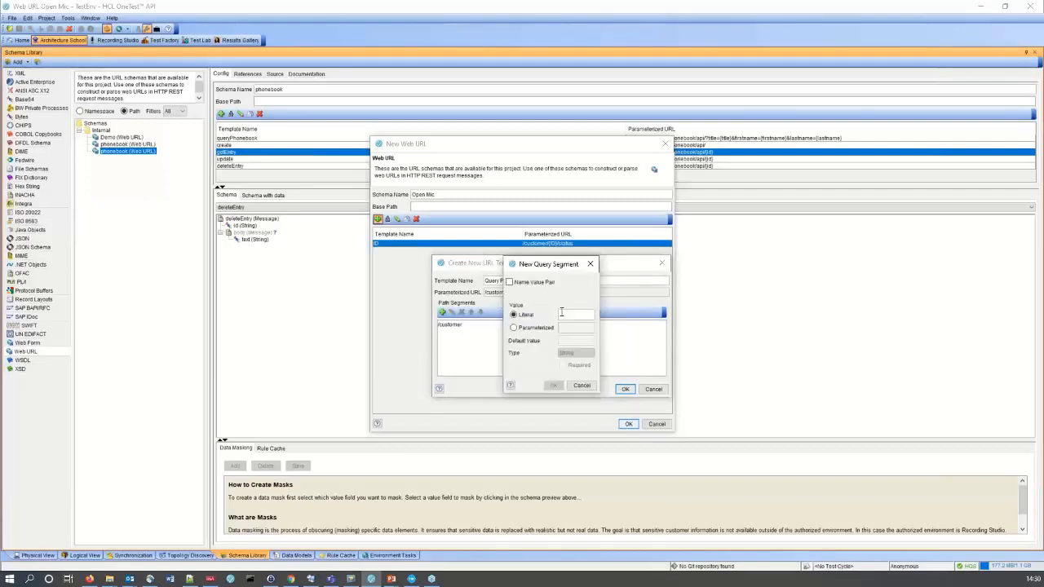
pyautogui.click(512, 280)
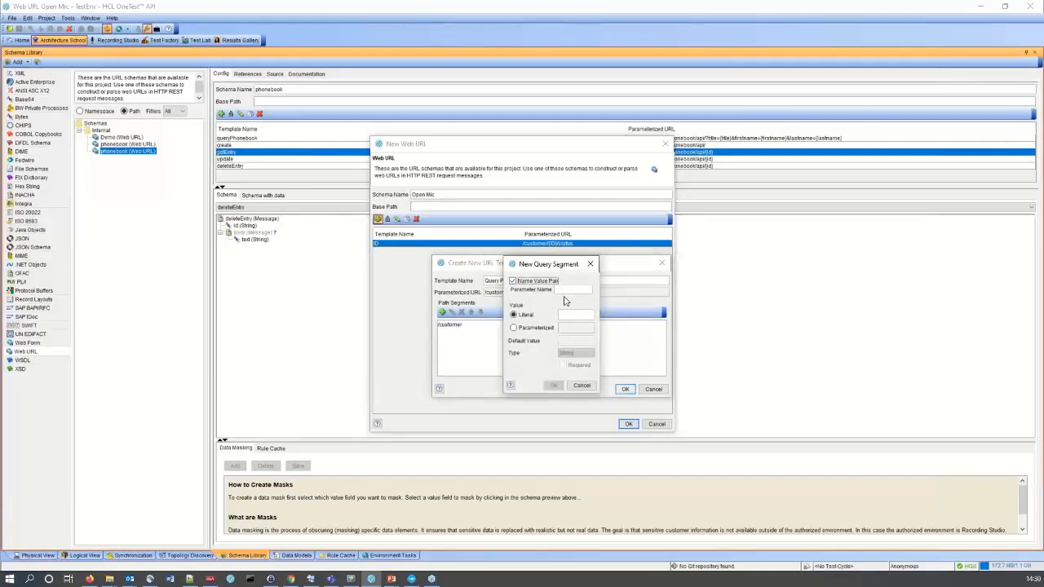
pyautogui.click(567, 290)
pyautogui.write('age')
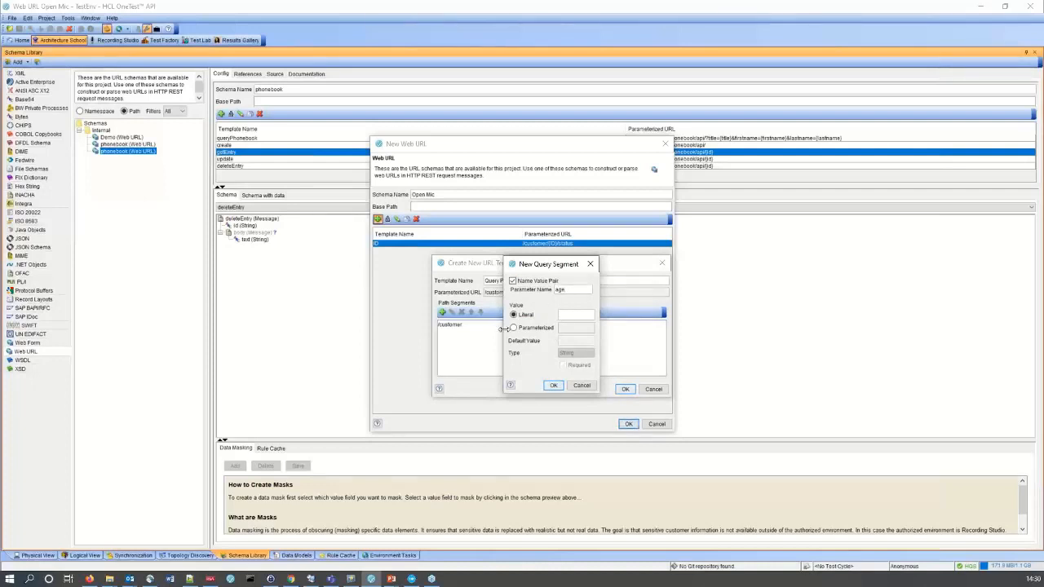
pyautogui.click(513, 329)
pyautogui.click(570, 327)
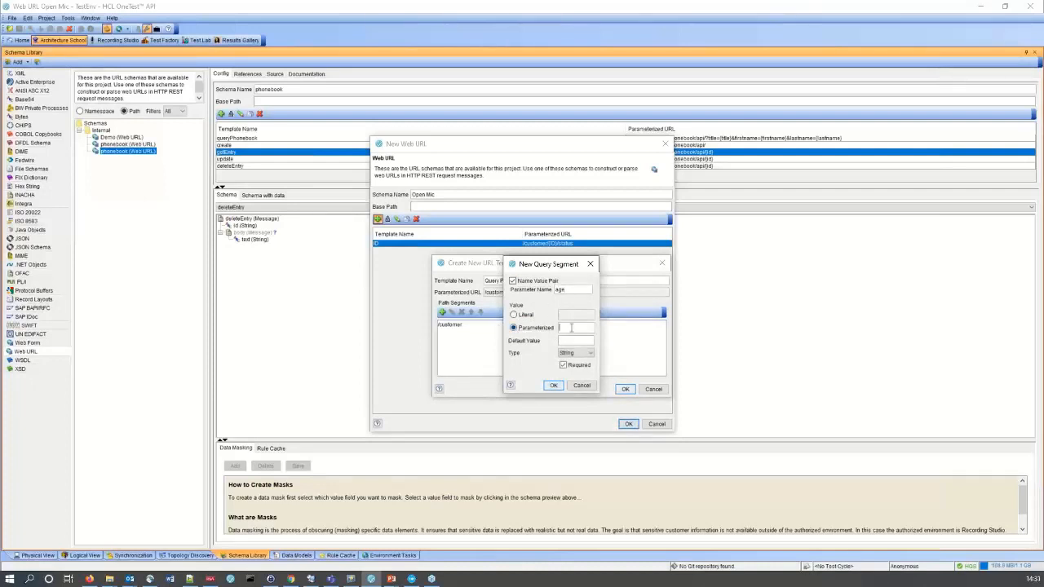
pyautogui.write('age')
pyautogui.click(553, 385)
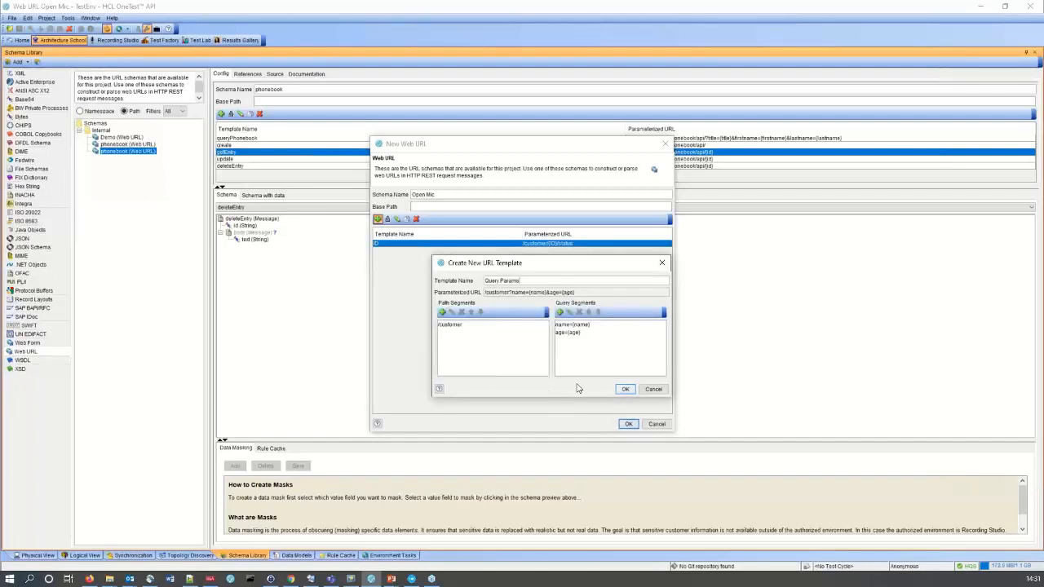
pyautogui.click(624, 389)
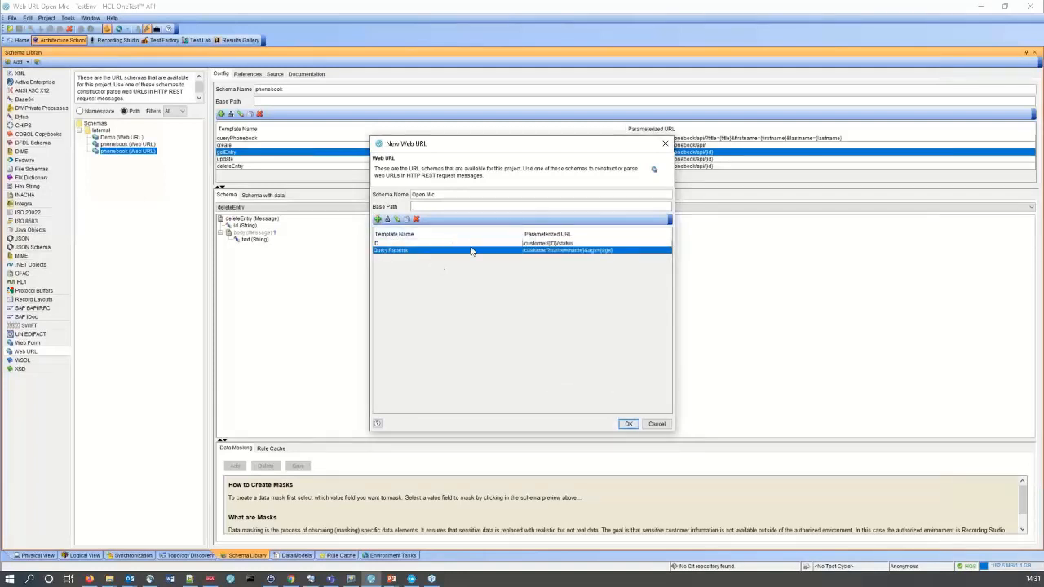
pyautogui.click(627, 424)
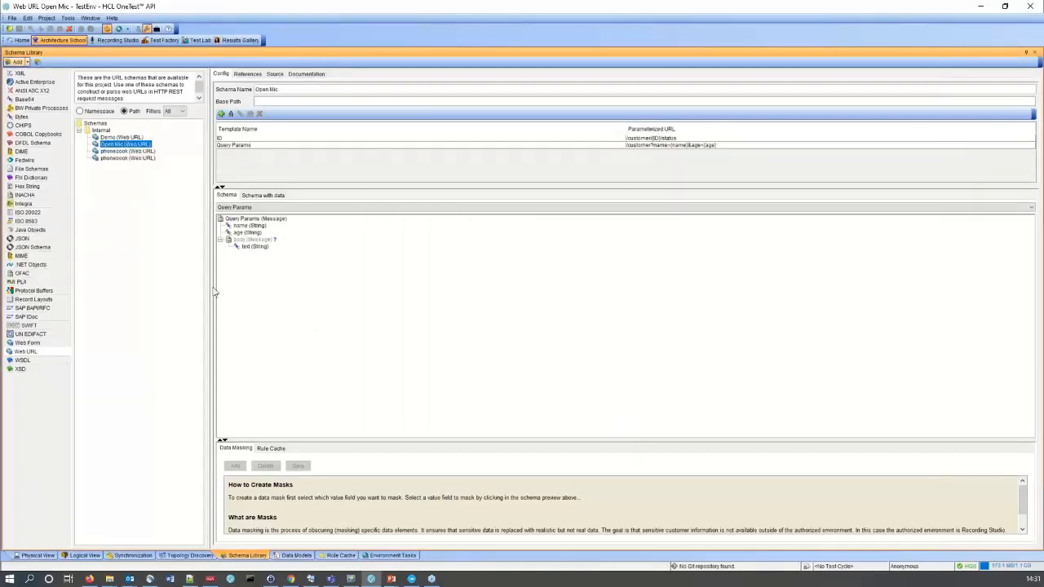
# Step: Examine the Open Mic schema's URL templates and the message structure of its ID and Query Params roots
pyautogui.click(260, 145)
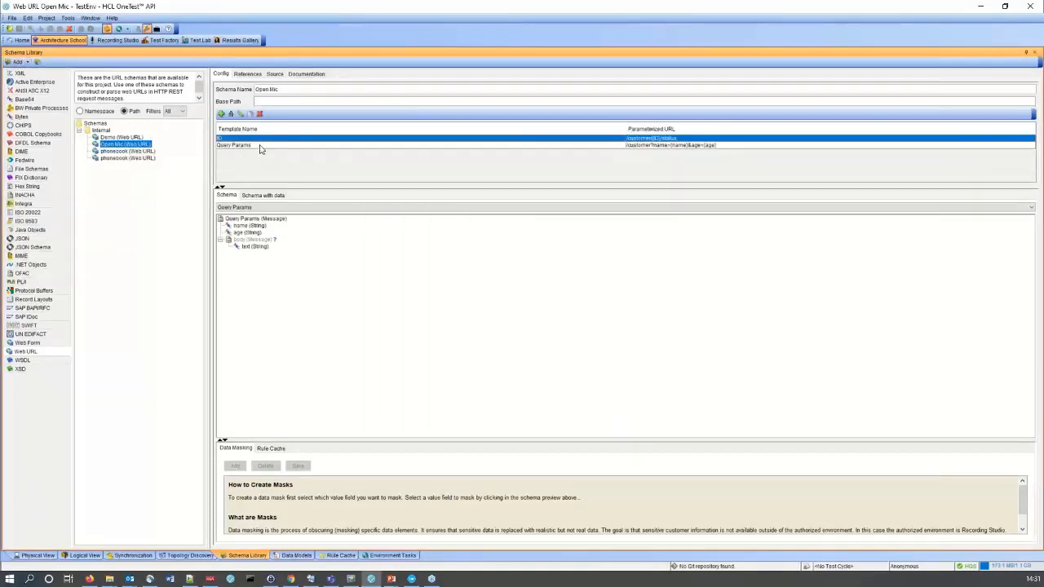
pyautogui.press('Up')
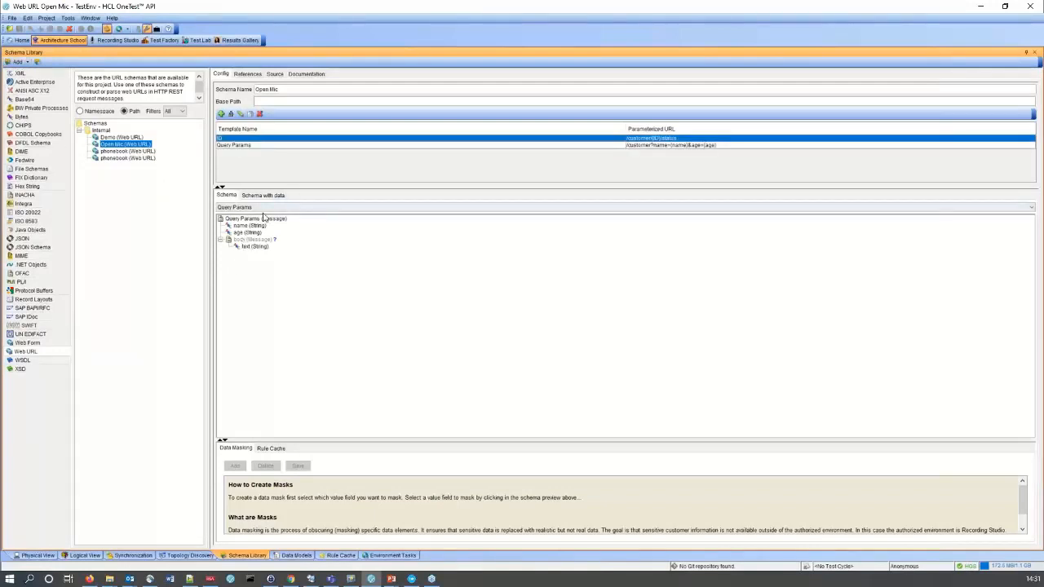
pyautogui.click(363, 209)
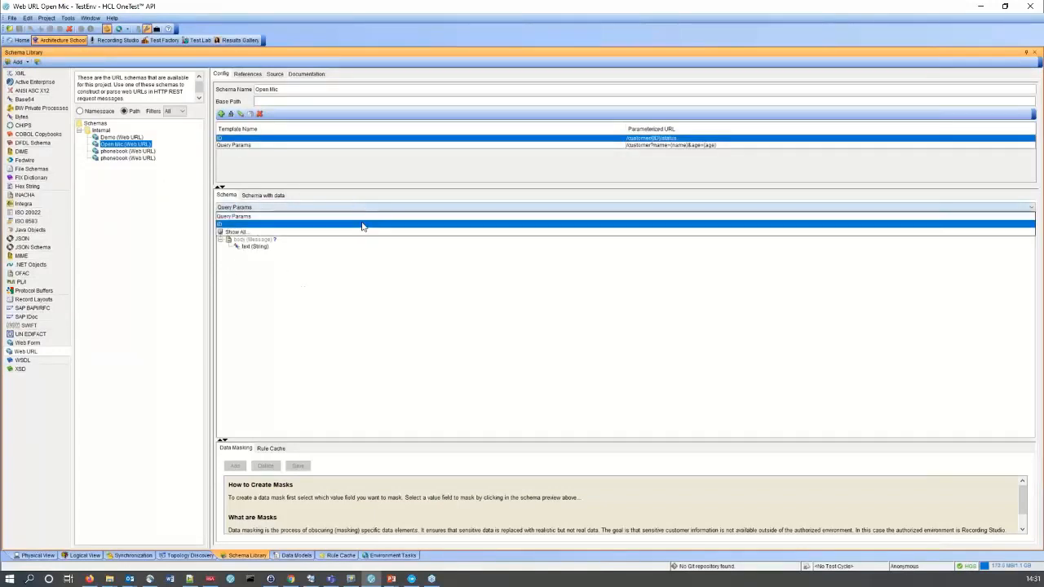
pyautogui.click(363, 226)
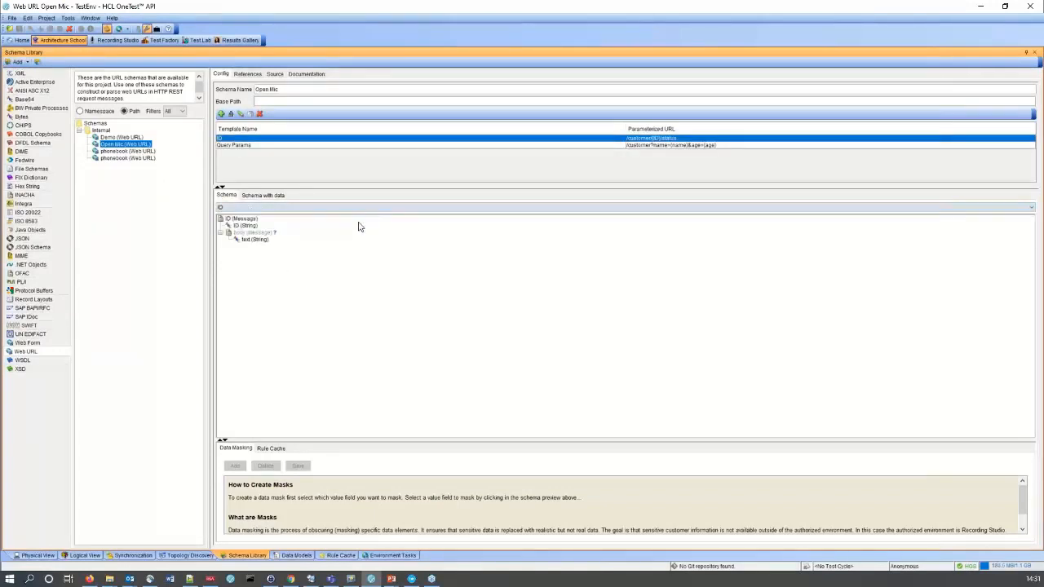
pyautogui.click(364, 209)
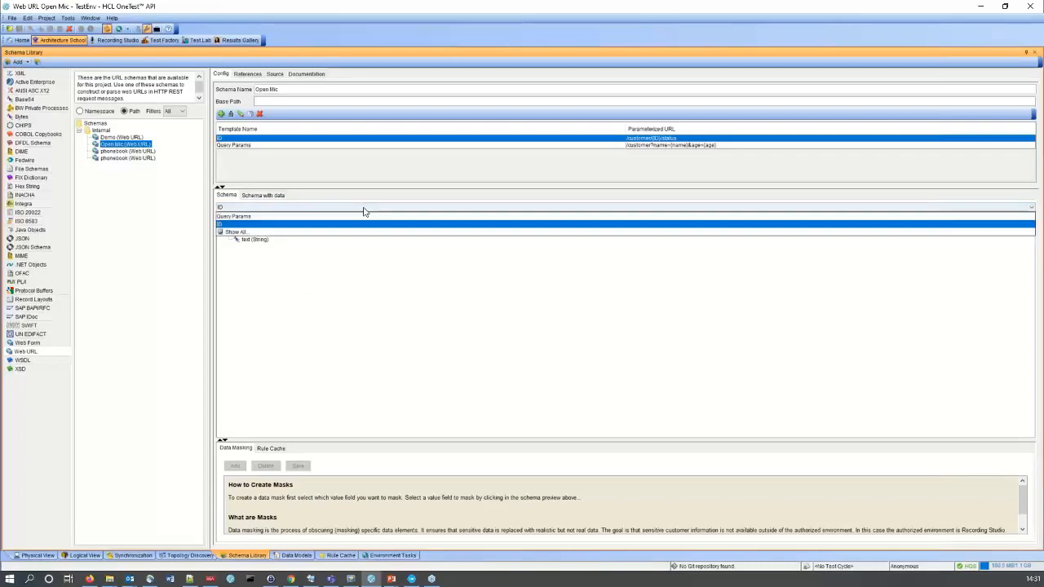
pyautogui.click(238, 233)
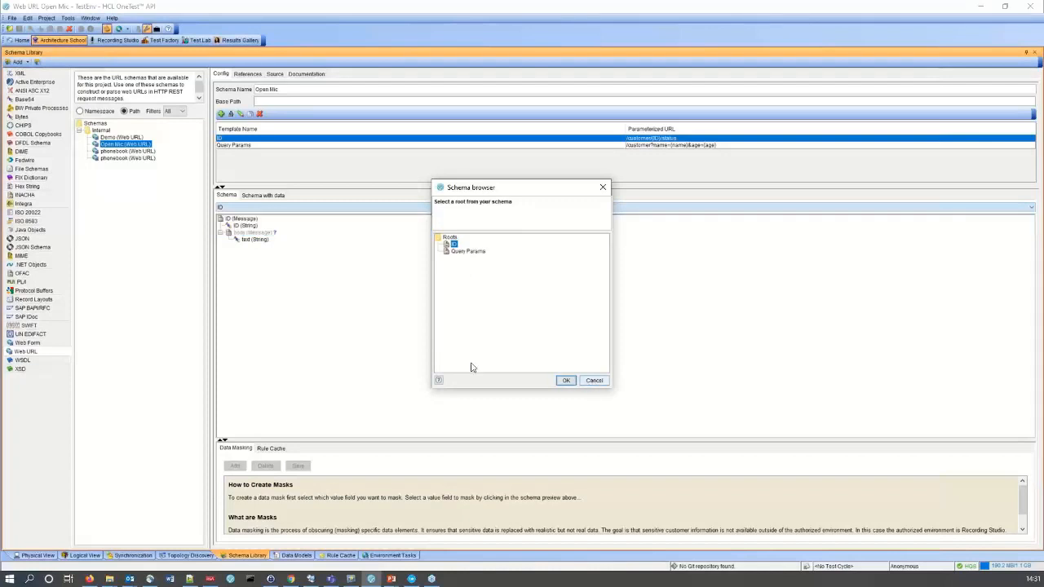
pyautogui.click(603, 187)
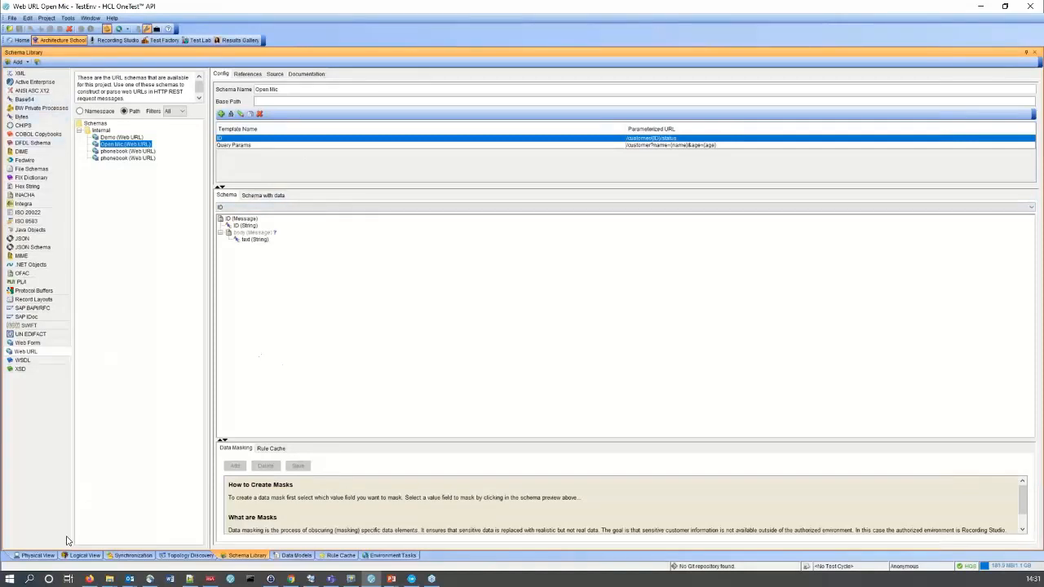
# Step: Open the Open Mic component's ID operation in the Logical View and bind its transport to Open Mic's 9876 connection
pyautogui.click(82, 555)
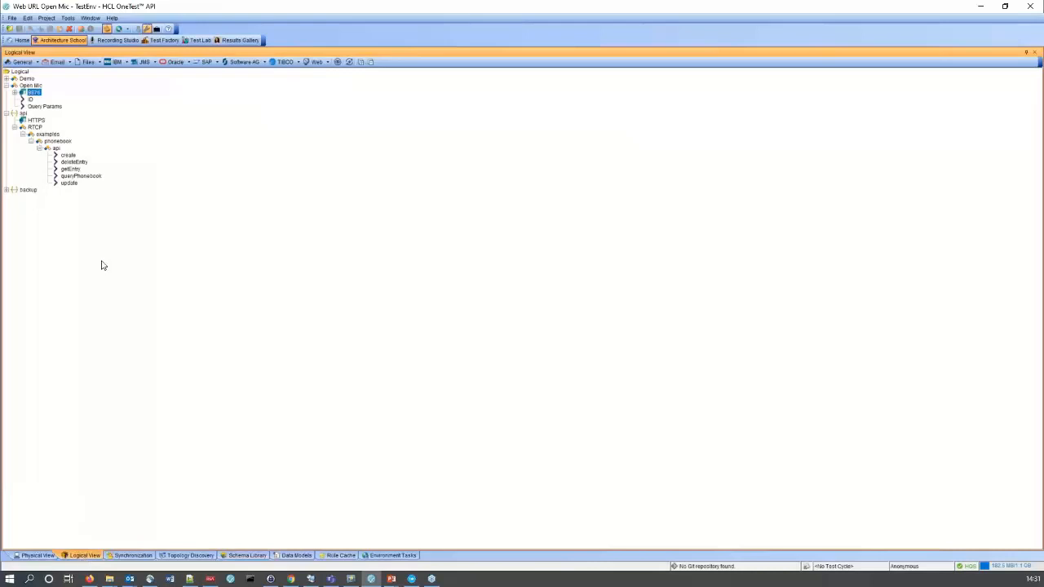
pyautogui.click(6, 114)
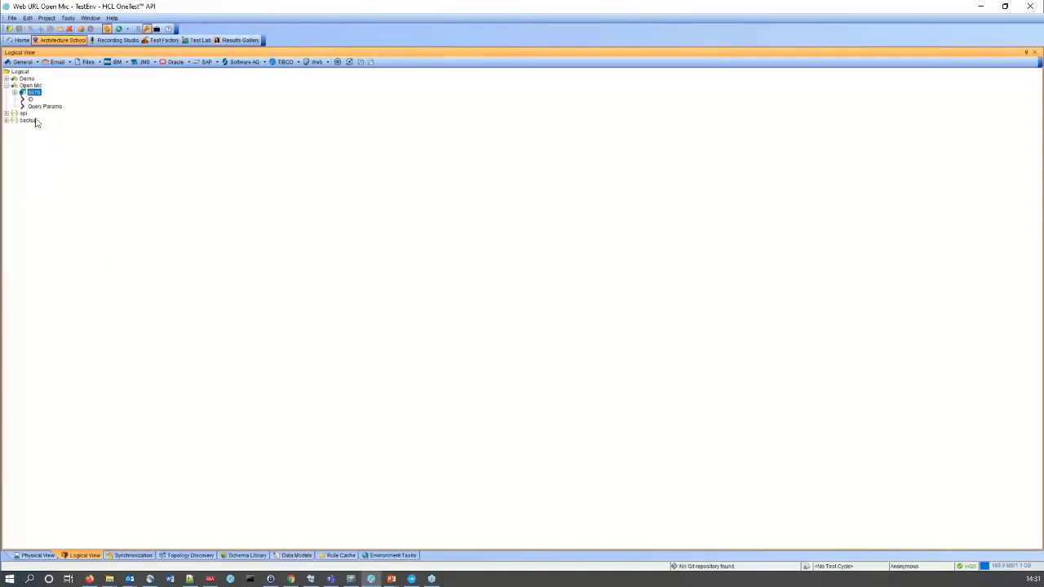
pyautogui.click(30, 100)
pyautogui.doubleClick(30, 99)
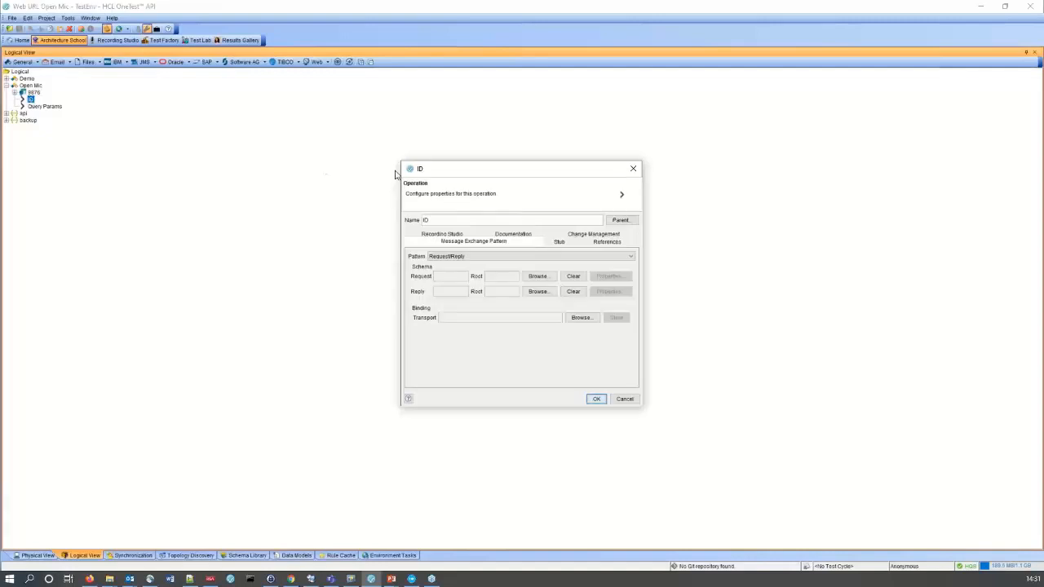
pyautogui.moveTo(466, 173); pyautogui.dragTo(235, 124)
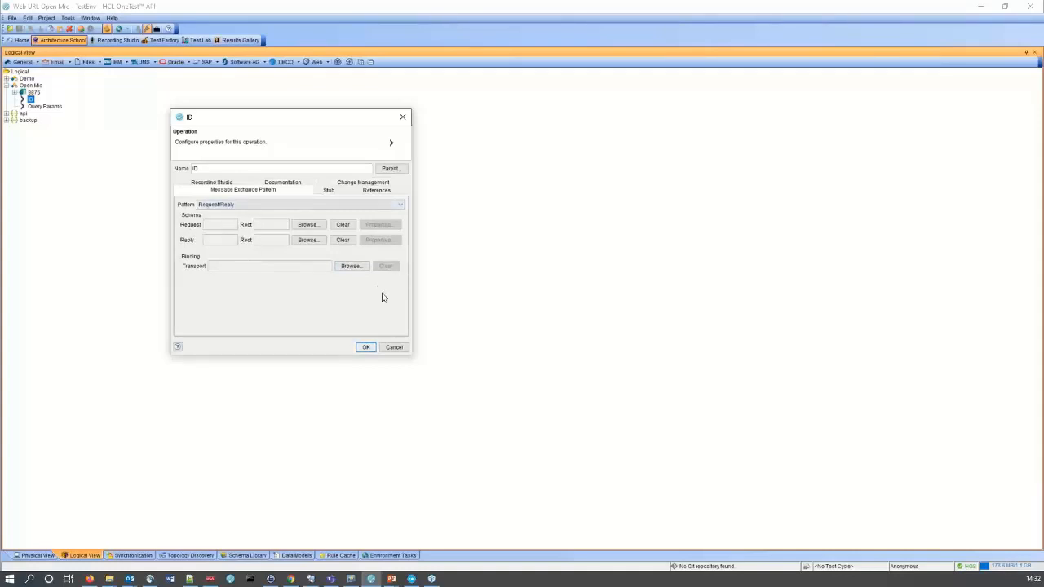
pyautogui.click(351, 266)
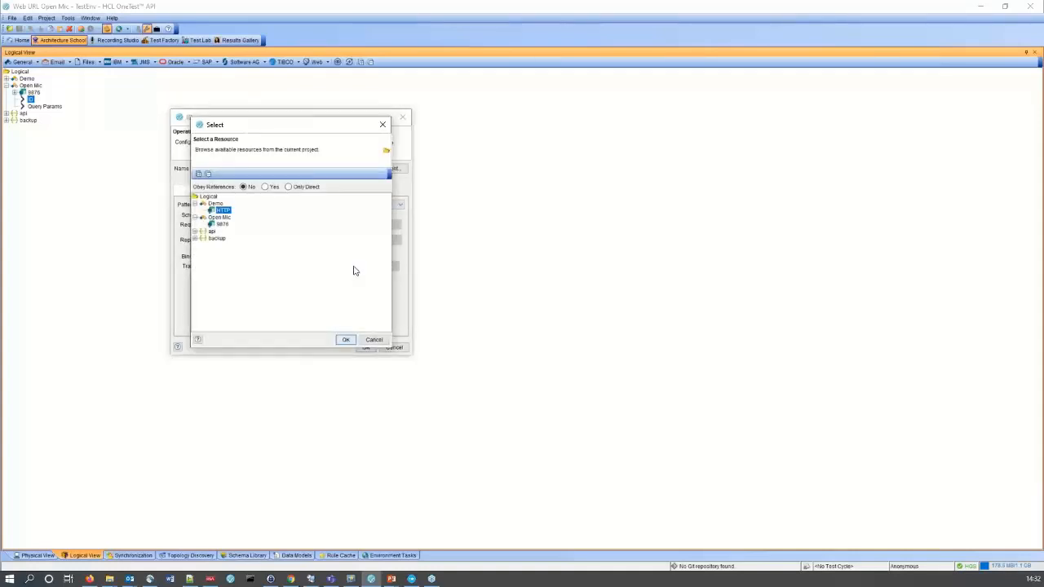
pyautogui.click(222, 224)
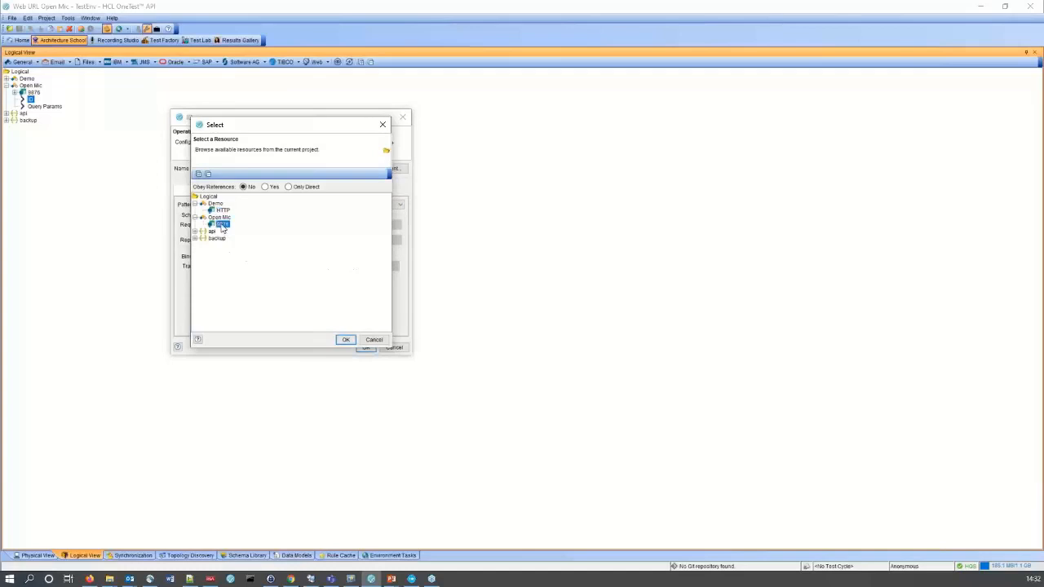
pyautogui.click(345, 341)
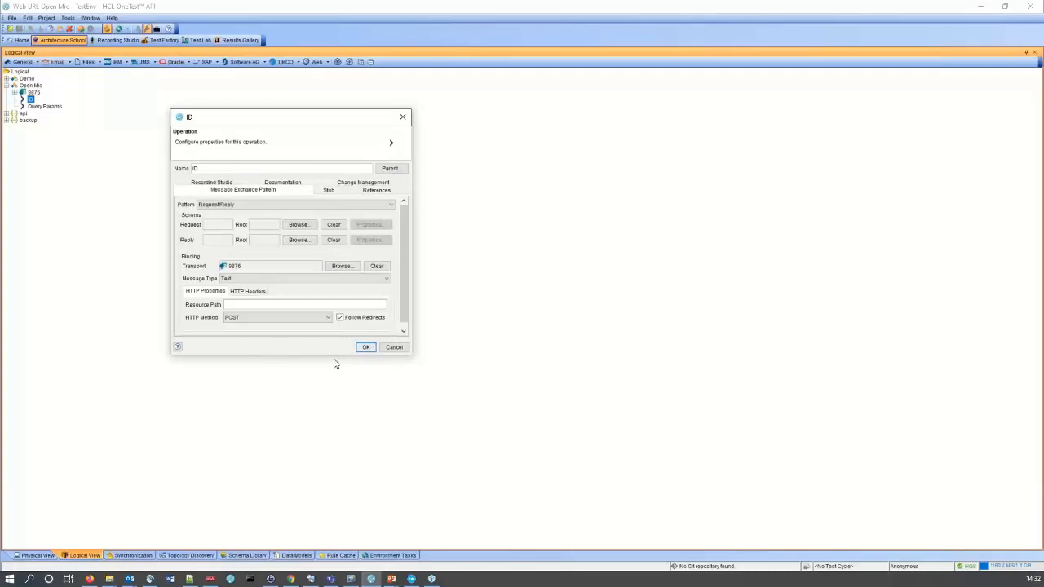
# Step: Set the ID operation's HTTP method to GET in an enlarged properties dialog
pyautogui.moveTo(412, 357); pyautogui.dragTo(503, 384)
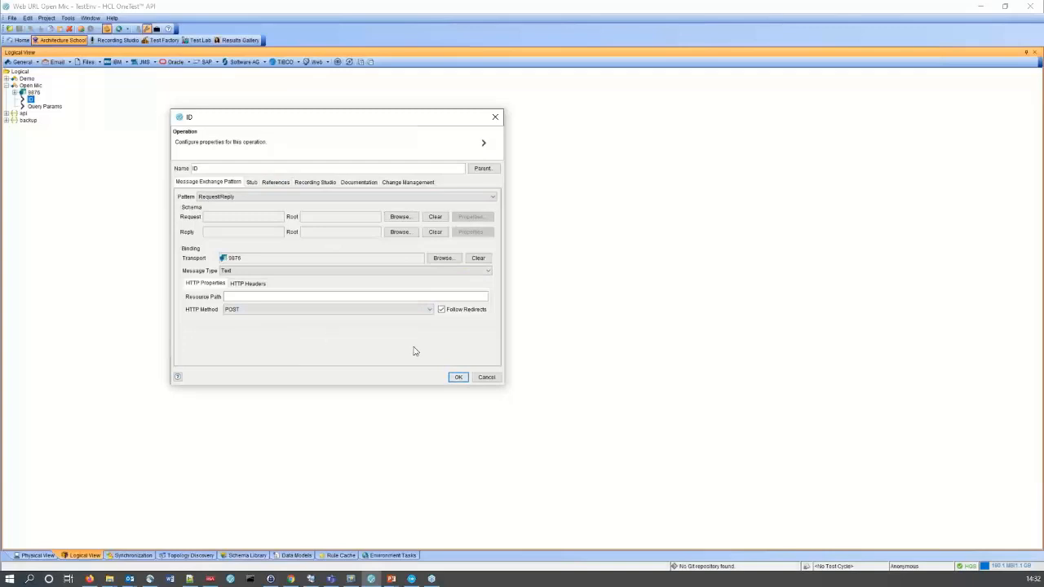
pyautogui.click(430, 310)
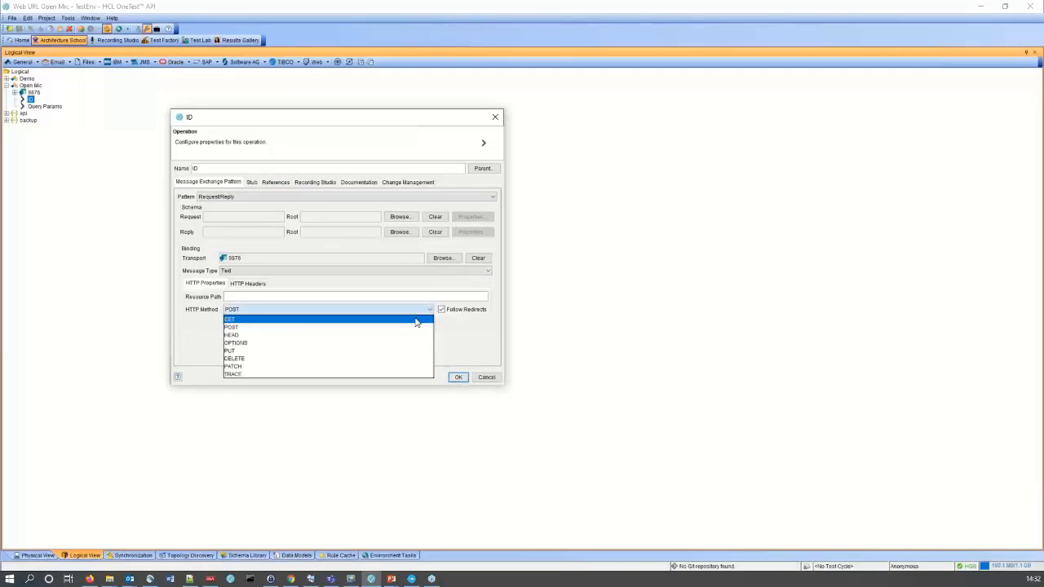
pyautogui.click(416, 321)
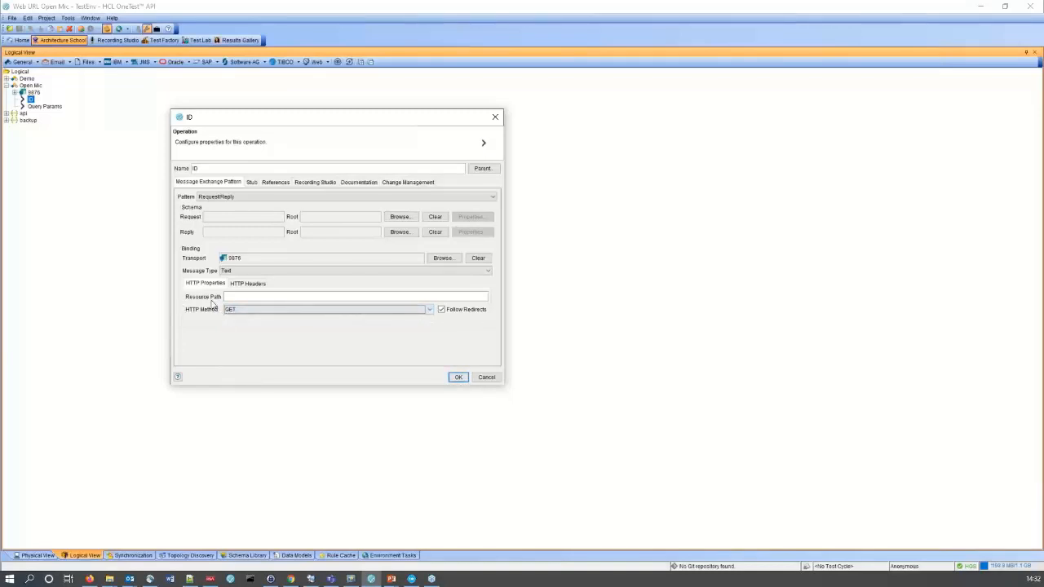
# Step: Assign the Open Mic Web URL schema with root ID to the ID operation's request
pyautogui.click(397, 218)
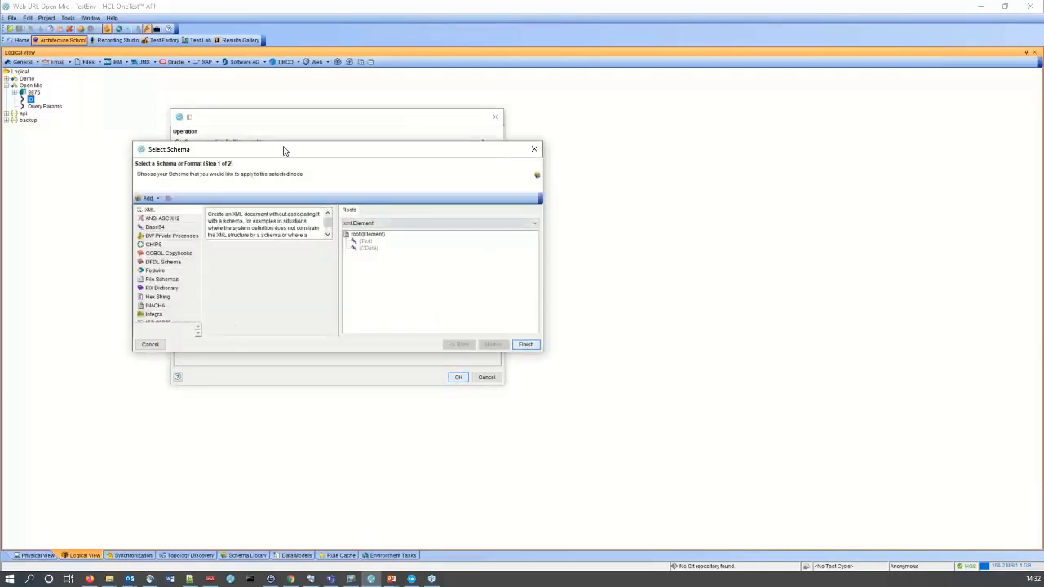
pyautogui.moveTo(283, 141); pyautogui.dragTo(283, 95)
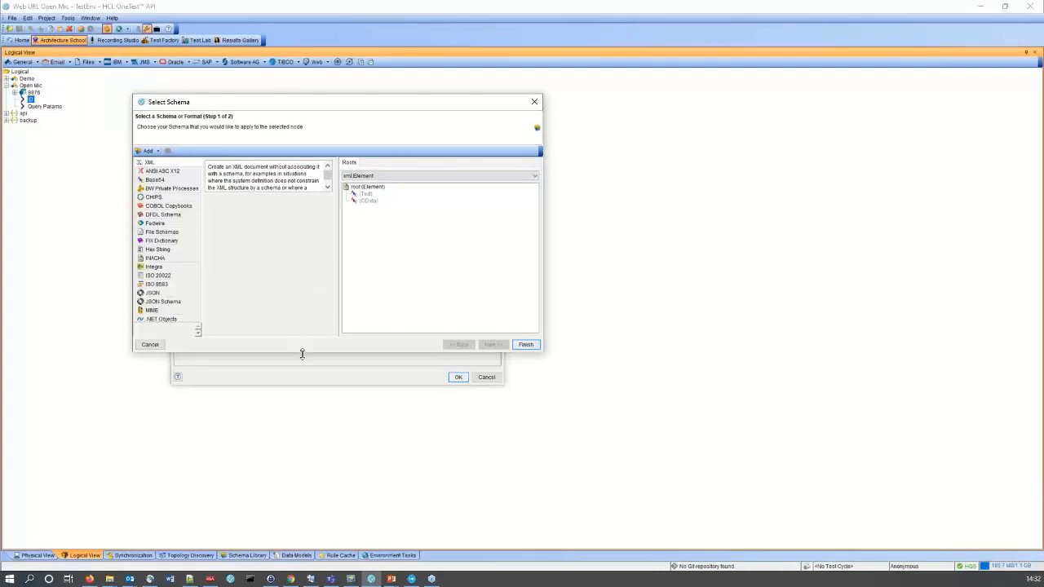
pyautogui.moveTo(302, 353); pyautogui.dragTo(313, 476)
pyautogui.click(156, 389)
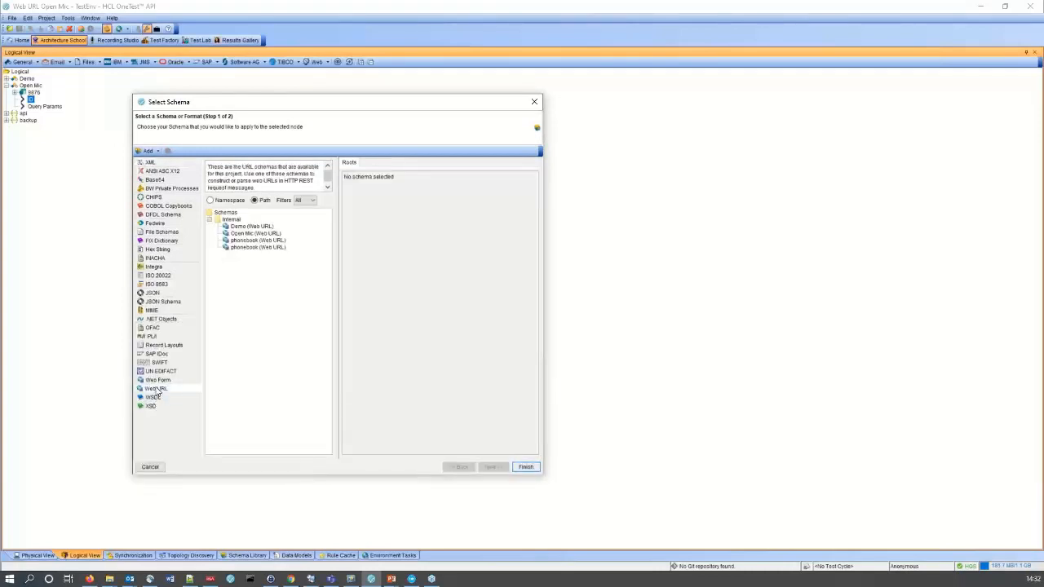
pyautogui.moveTo(247, 105); pyautogui.dragTo(375, 122)
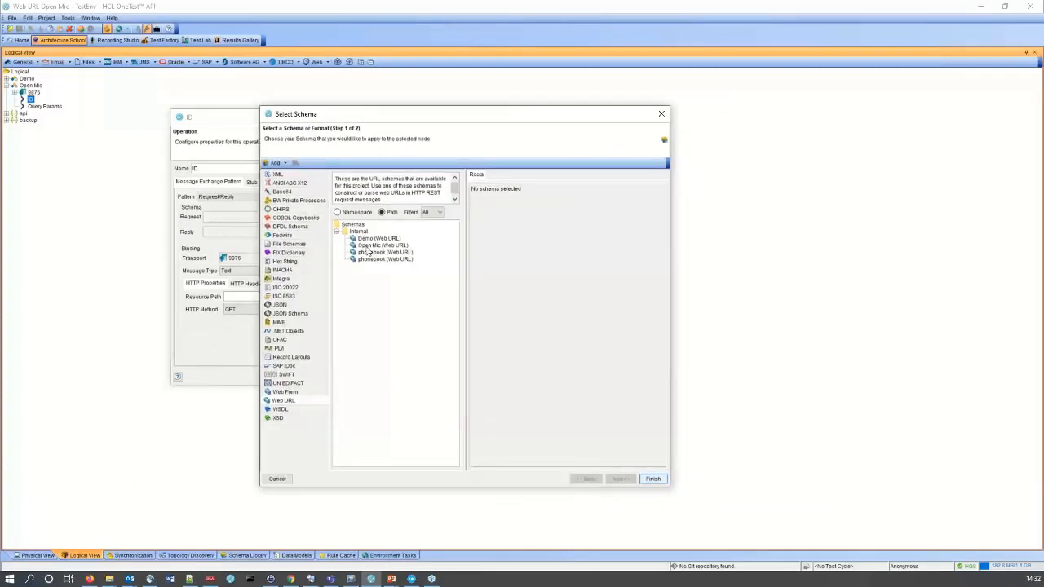
pyautogui.click(368, 245)
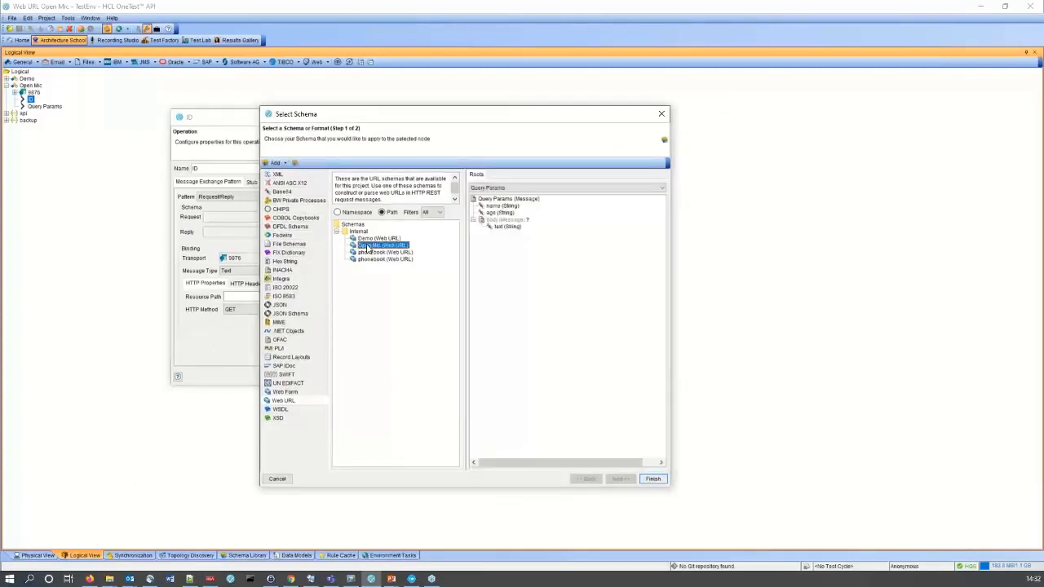
pyautogui.click(518, 188)
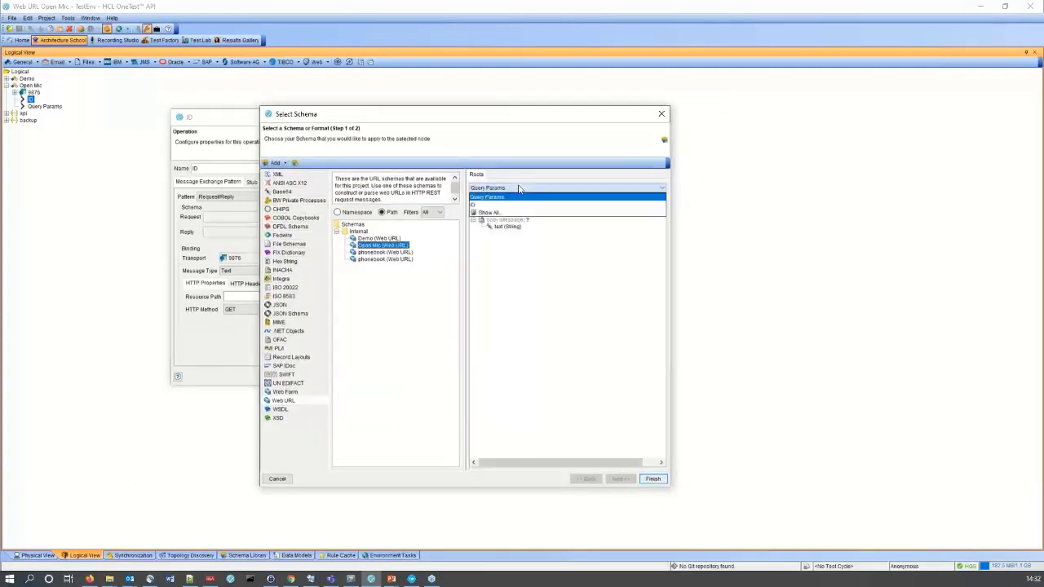
pyautogui.click(513, 204)
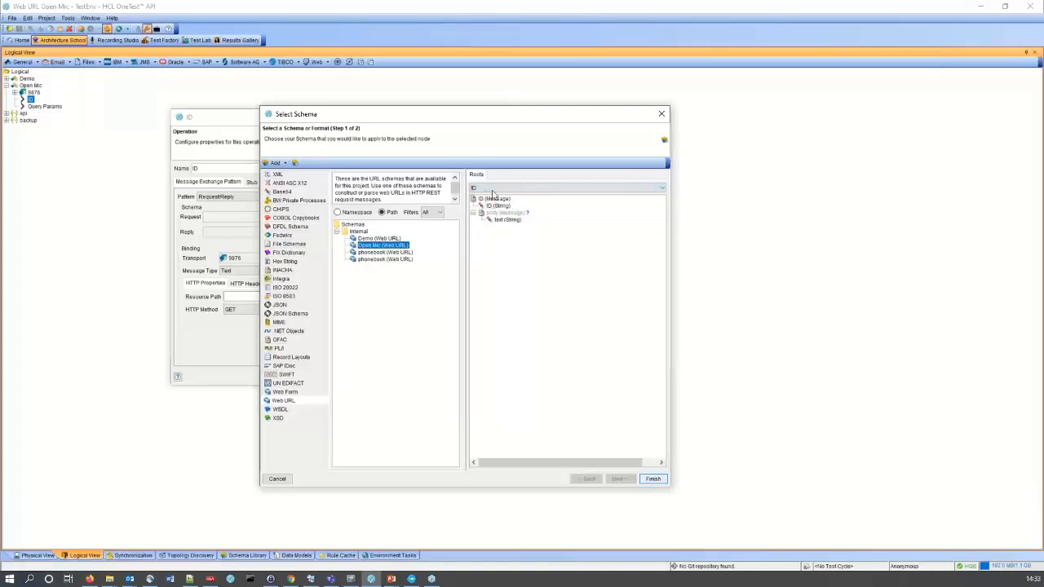
pyautogui.click(652, 478)
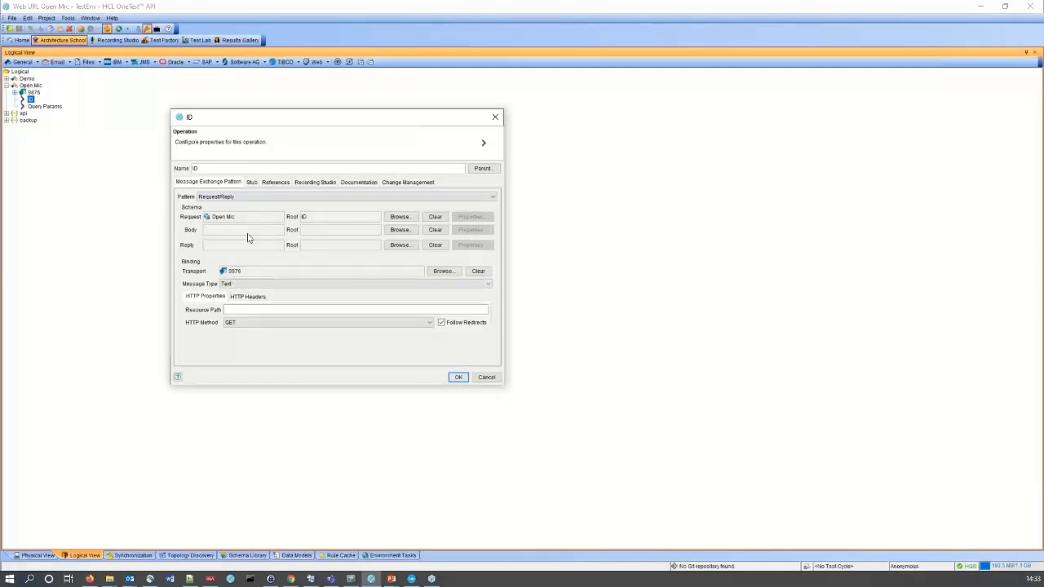
# Step: Review the ID operation's stub binding settings and accept the operation's configuration
pyautogui.click(252, 182)
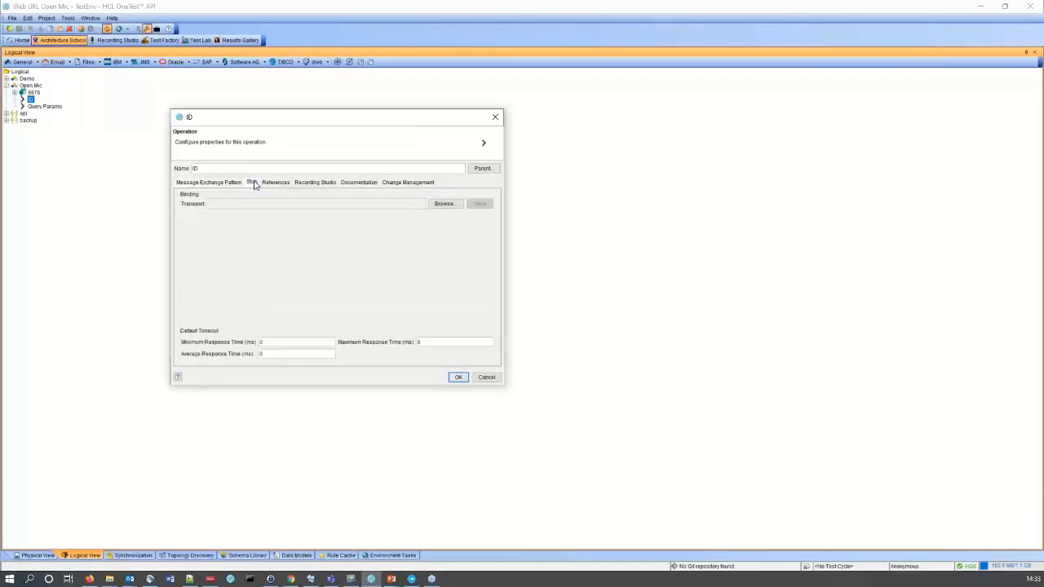
pyautogui.click(199, 184)
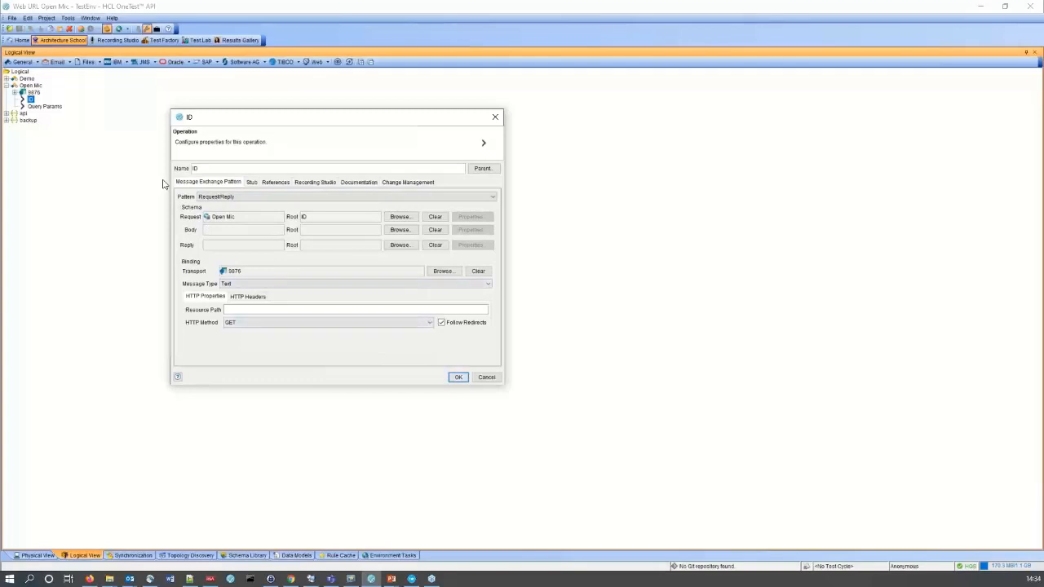
pyautogui.click(458, 377)
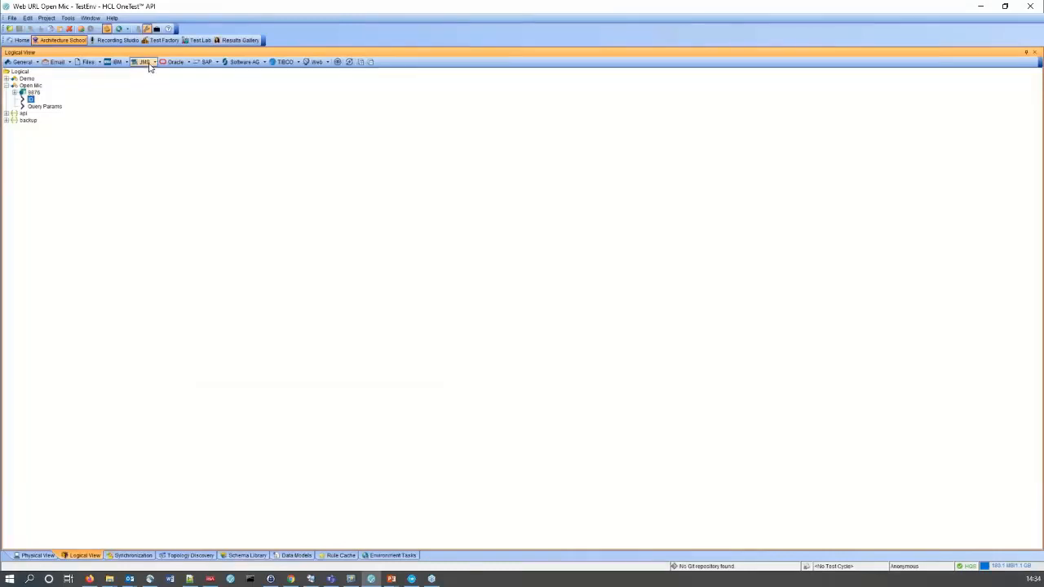
# Step: Close the getEntry test in the Test Factory and create a test using MEP named "ID" under Open Mic's ID operation
pyautogui.click(160, 40)
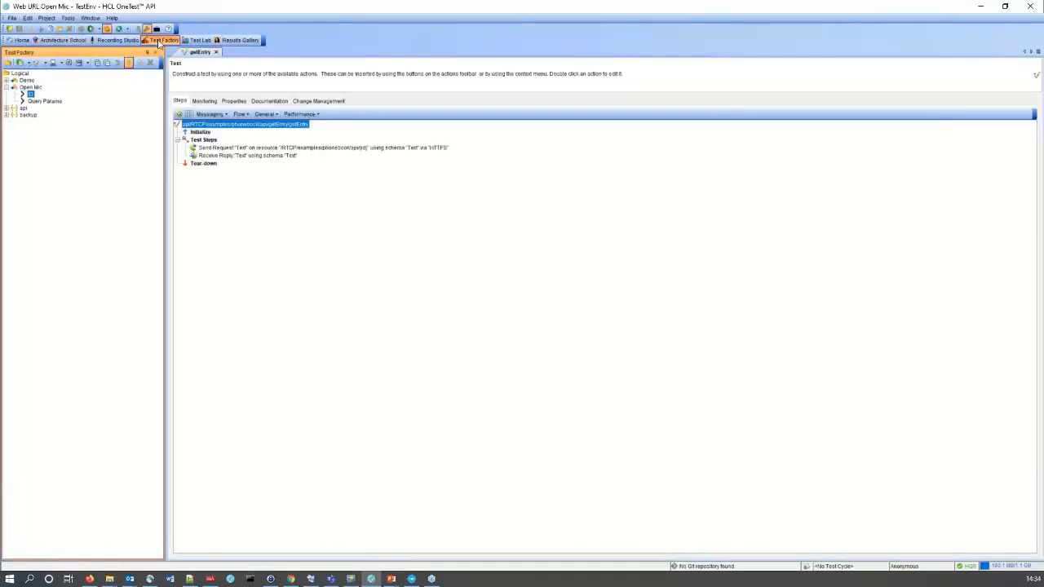
pyautogui.click(216, 52)
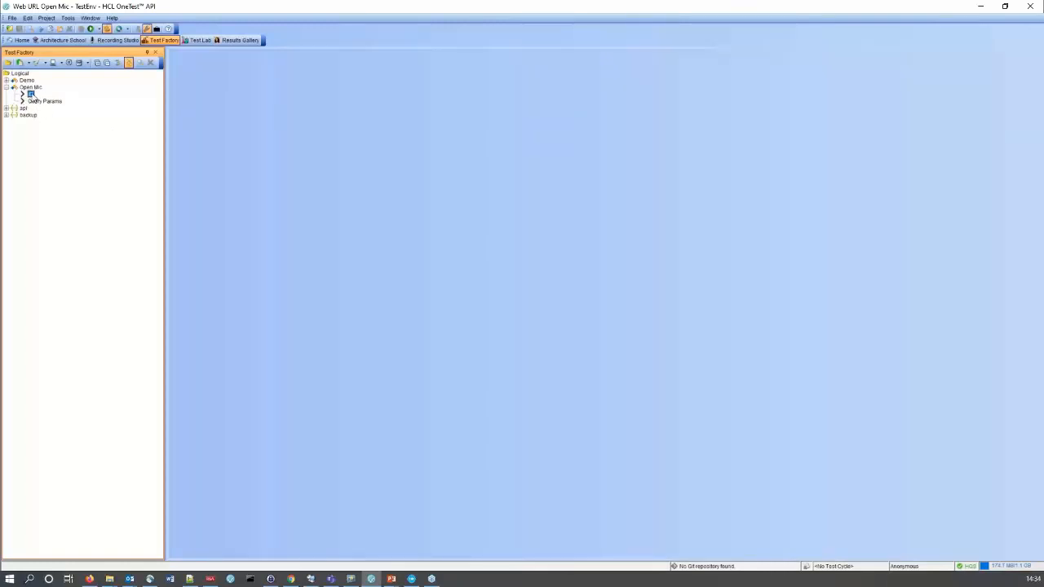
pyautogui.rightClick(31, 95)
pyautogui.moveTo(50, 98)
pyautogui.moveTo(124, 111)
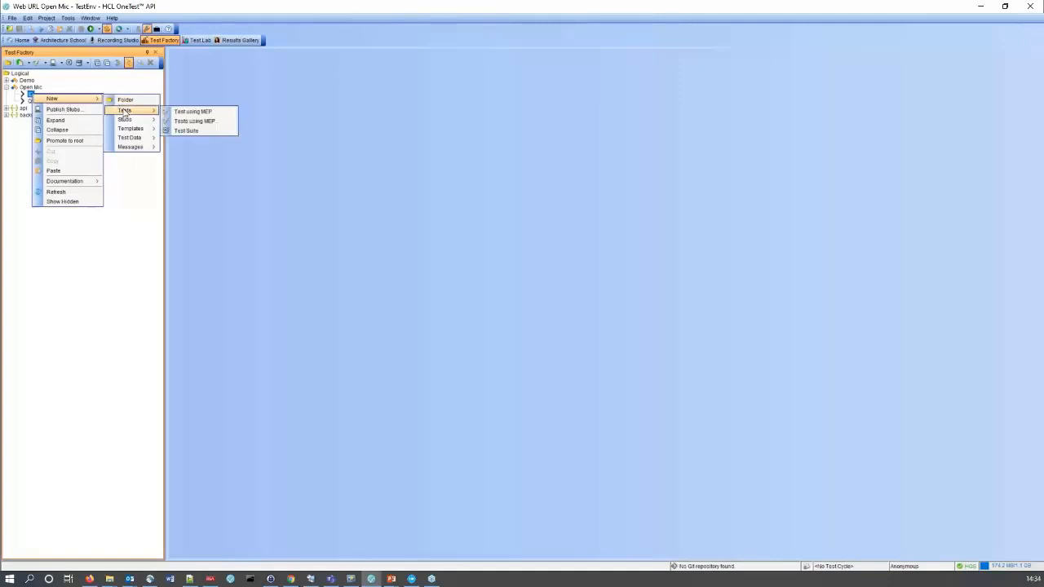
pyautogui.click(194, 112)
pyautogui.moveTo(478, 241); pyautogui.dragTo(346, 168)
pyautogui.write('l')
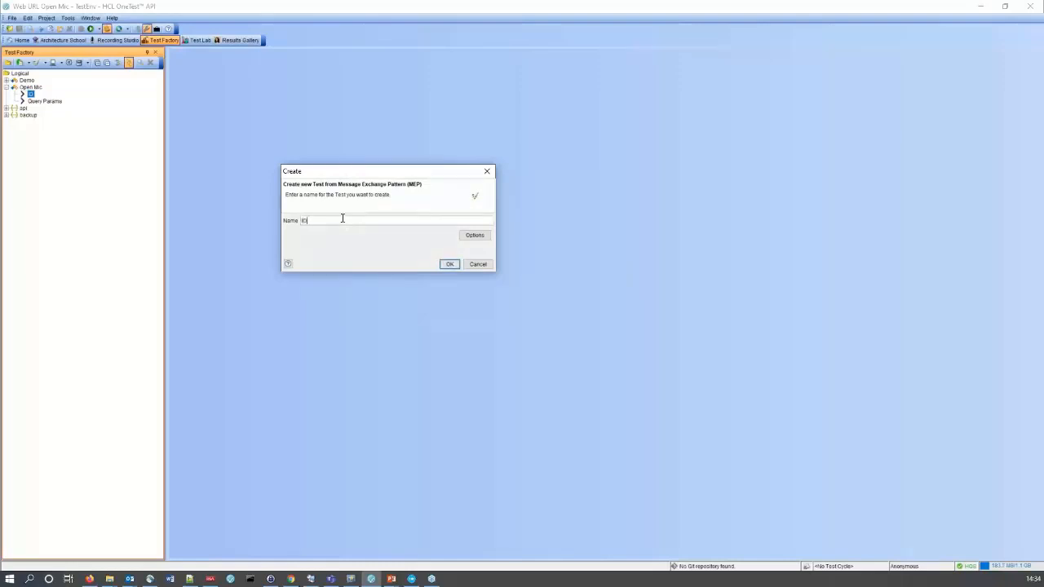
pyautogui.click(450, 264)
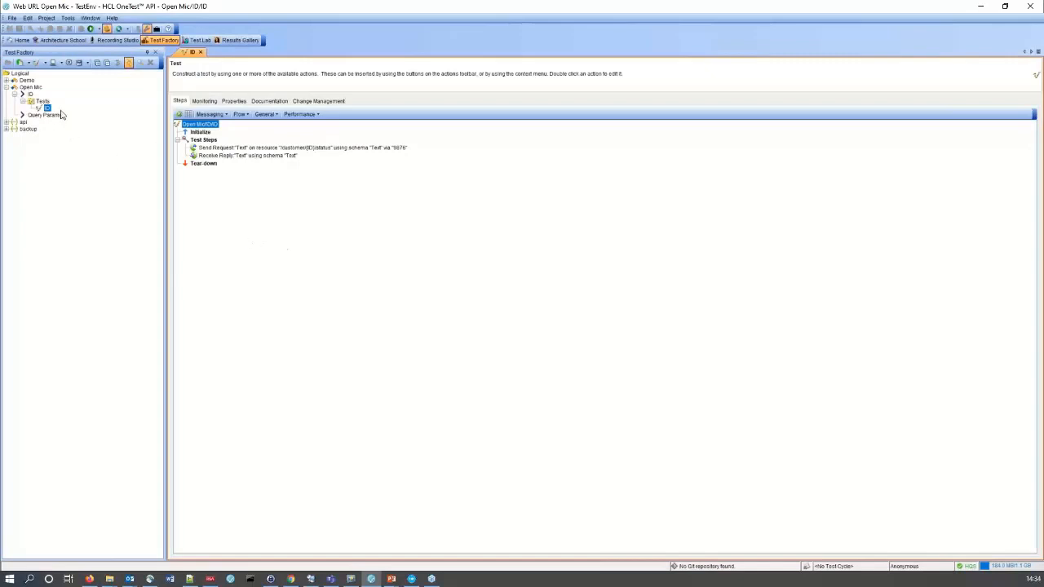
# Step: Enter a numeric value for the ID (String) field in the test's Send Request message, and save the test
pyautogui.doubleClick(230, 150)
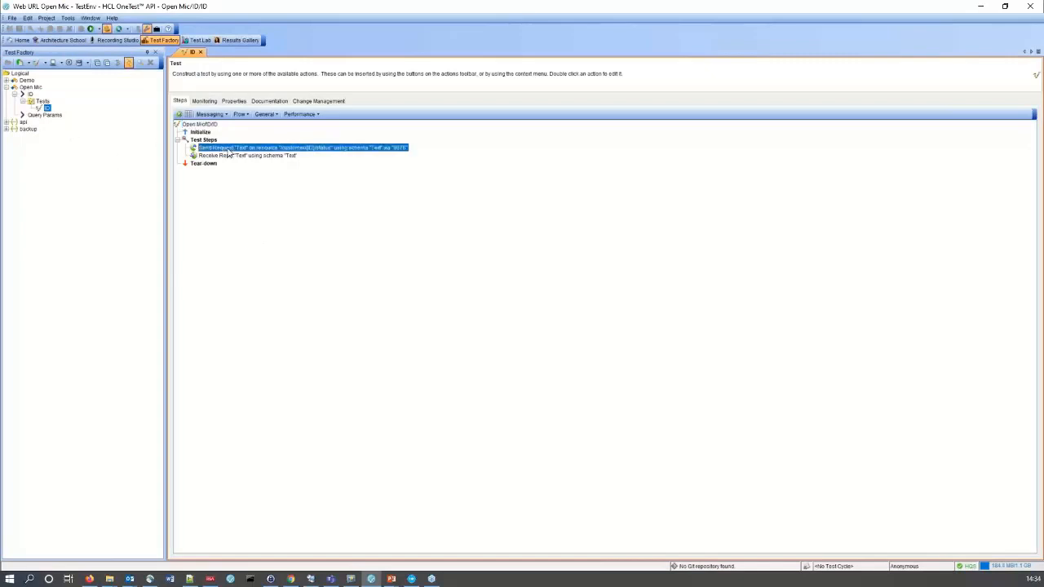
pyautogui.moveTo(305, 83); pyautogui.dragTo(198, 71)
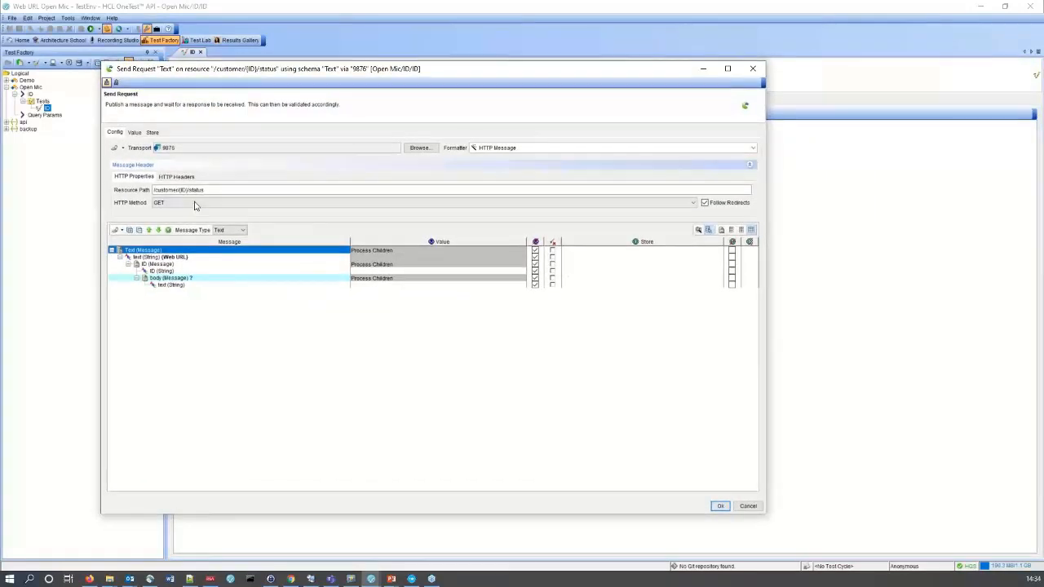
pyautogui.doubleClick(181, 190)
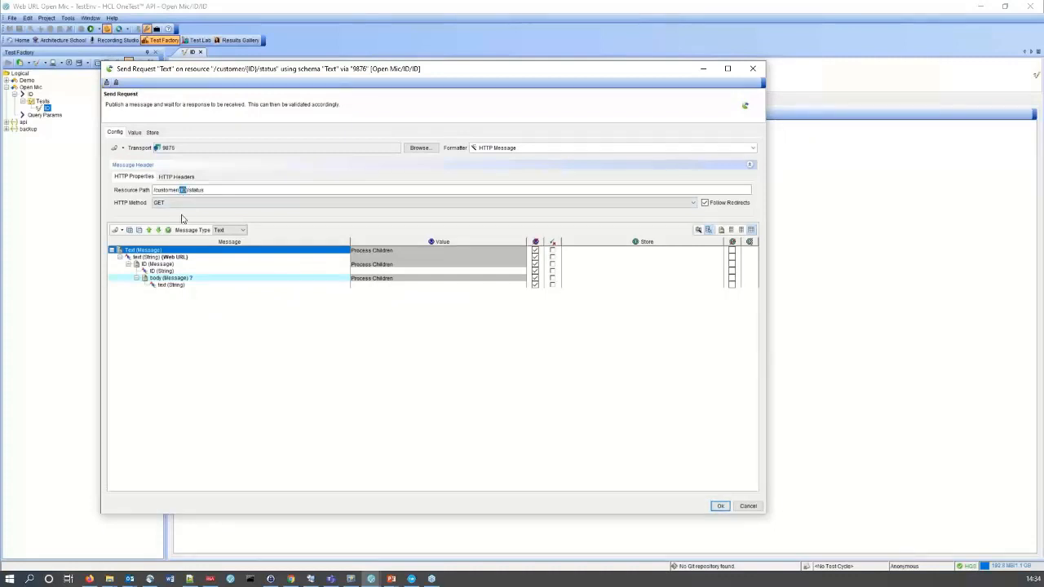
pyautogui.click(387, 272)
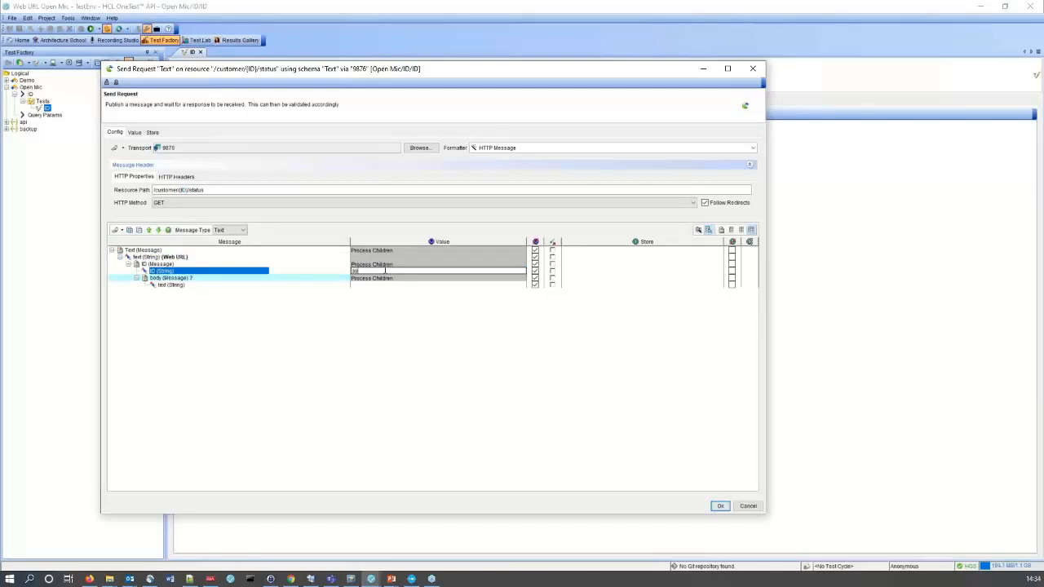
pyautogui.press('Return')
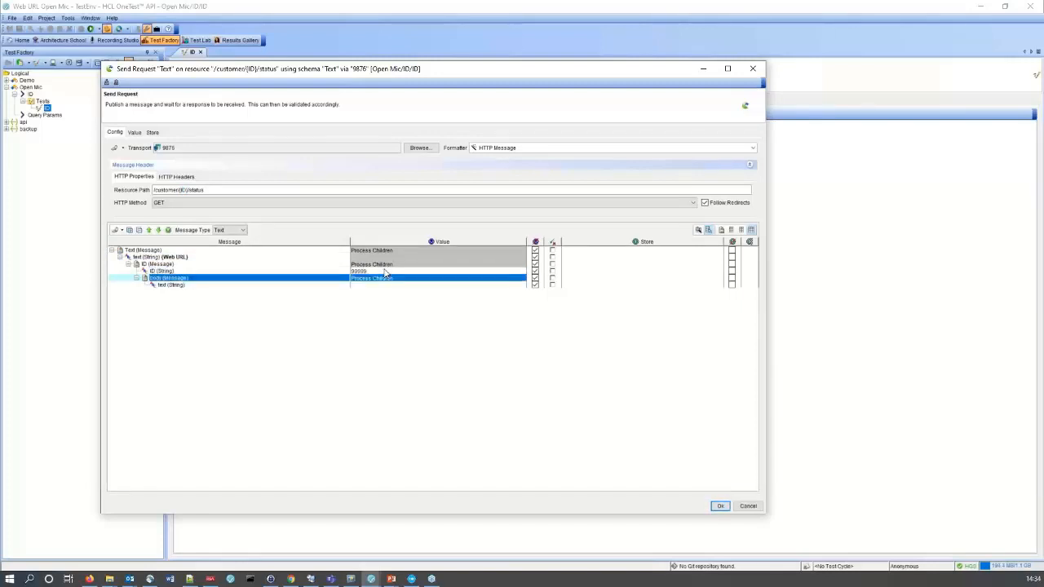
pyautogui.click(720, 506)
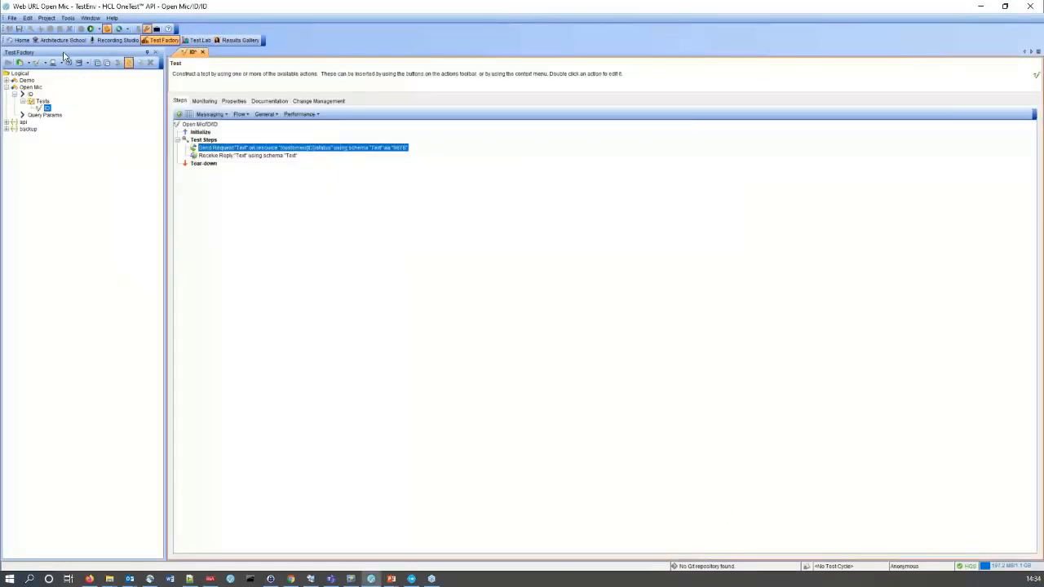
pyautogui.click(19, 28)
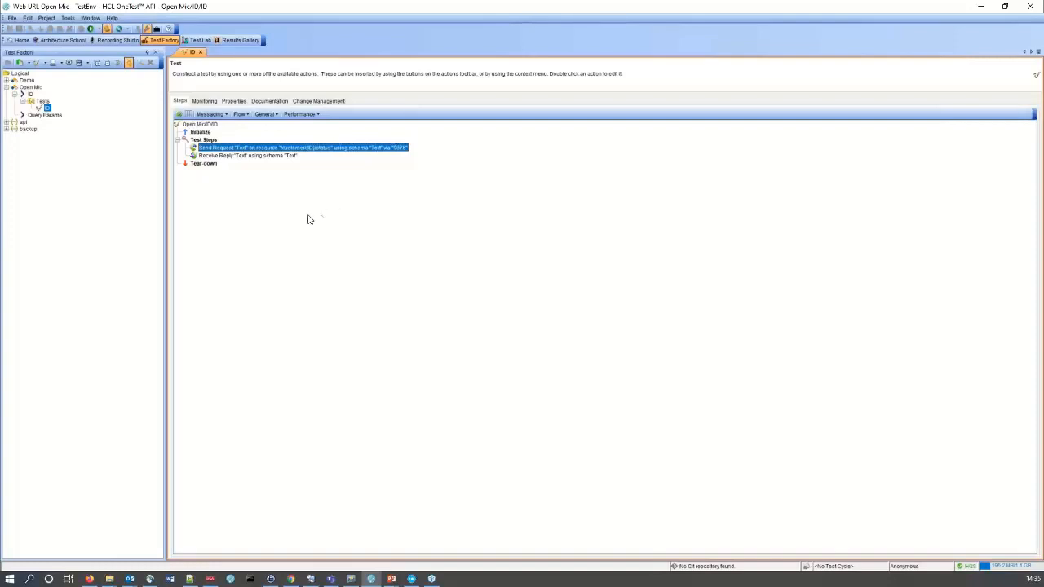
# Step: Create a stub using MEP named "ID" under Open Mic's ID operation
pyautogui.rightClick(30, 96)
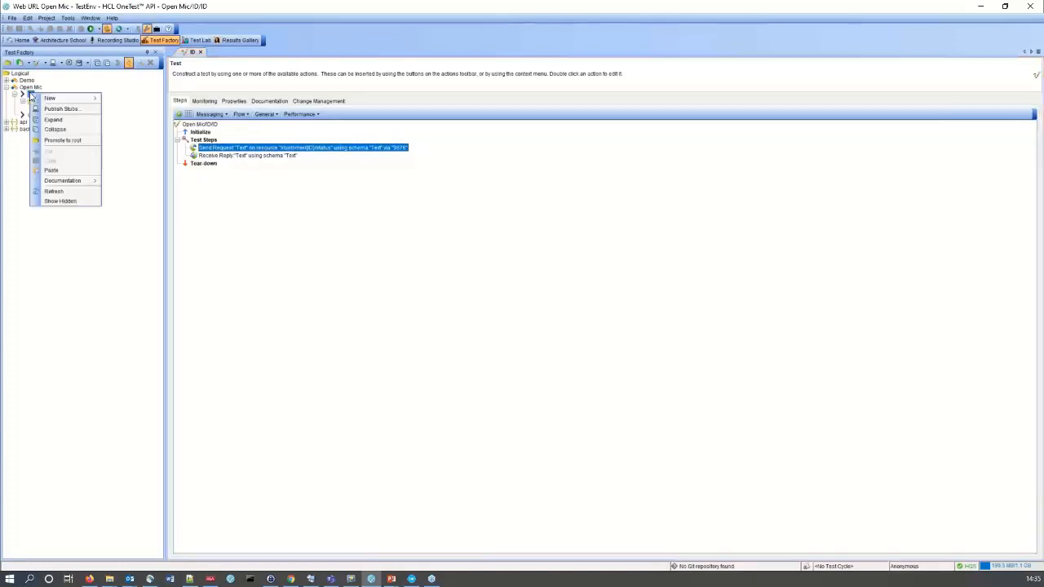
pyautogui.moveTo(49, 98)
pyautogui.moveTo(124, 120)
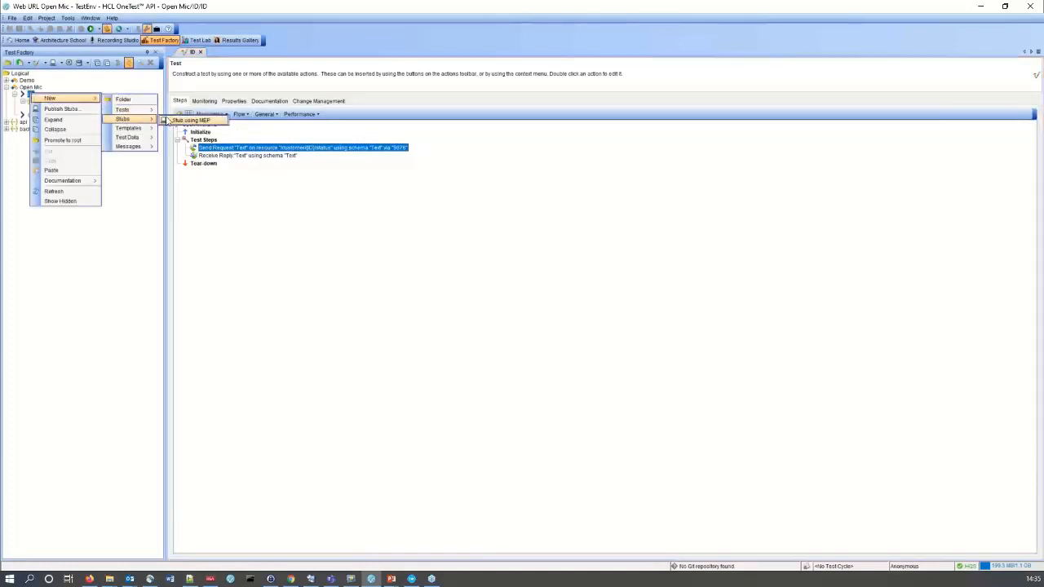
pyautogui.click(193, 121)
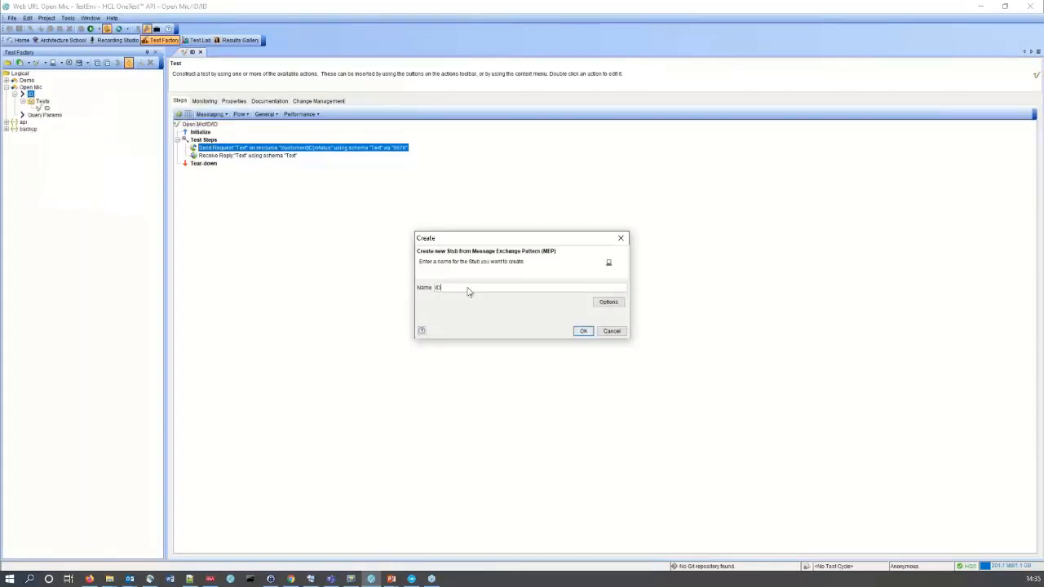
pyautogui.click(583, 331)
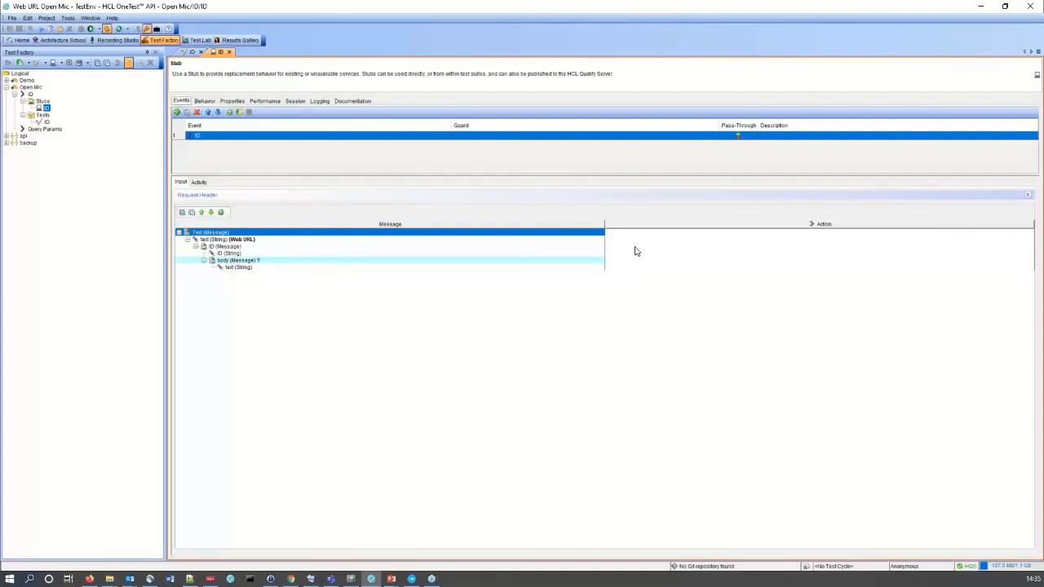
# Step: Review the ID stub's input message and reply activity, and set its event activity to Business Logic
pyautogui.moveTo(605, 222); pyautogui.dragTo(464, 221)
pyautogui.click(199, 182)
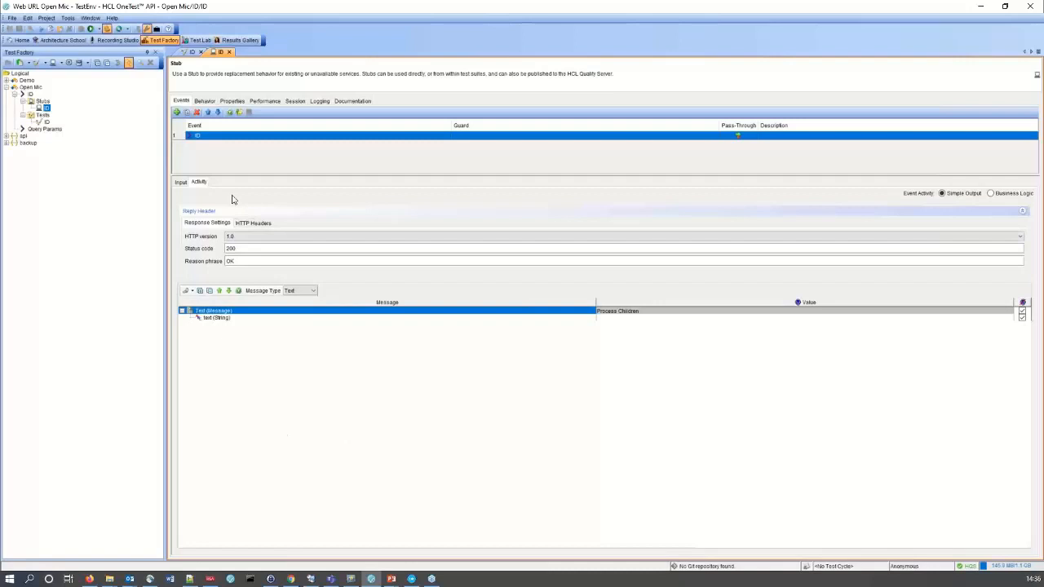
pyautogui.click(181, 182)
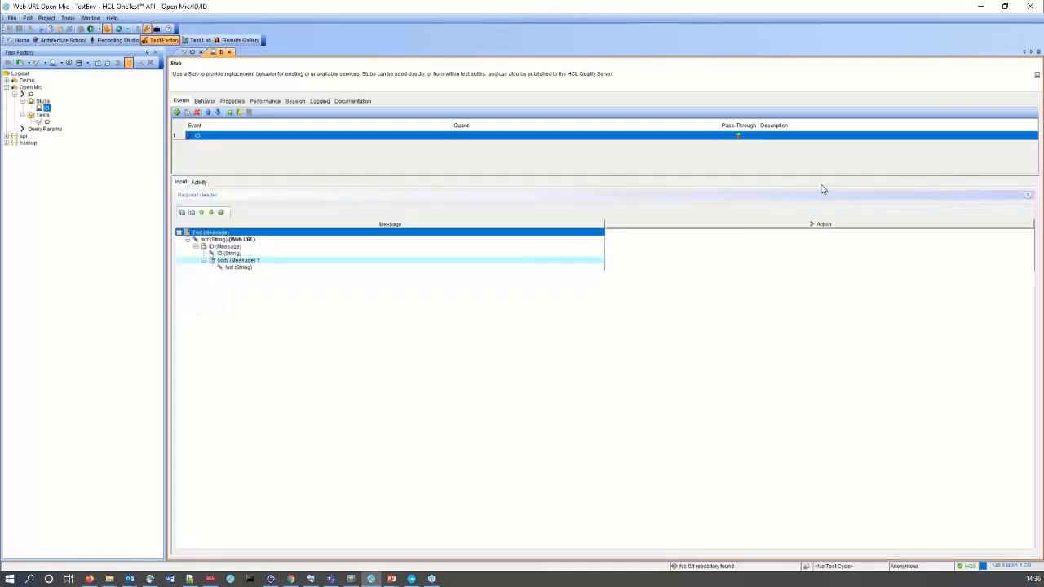
pyautogui.click(199, 182)
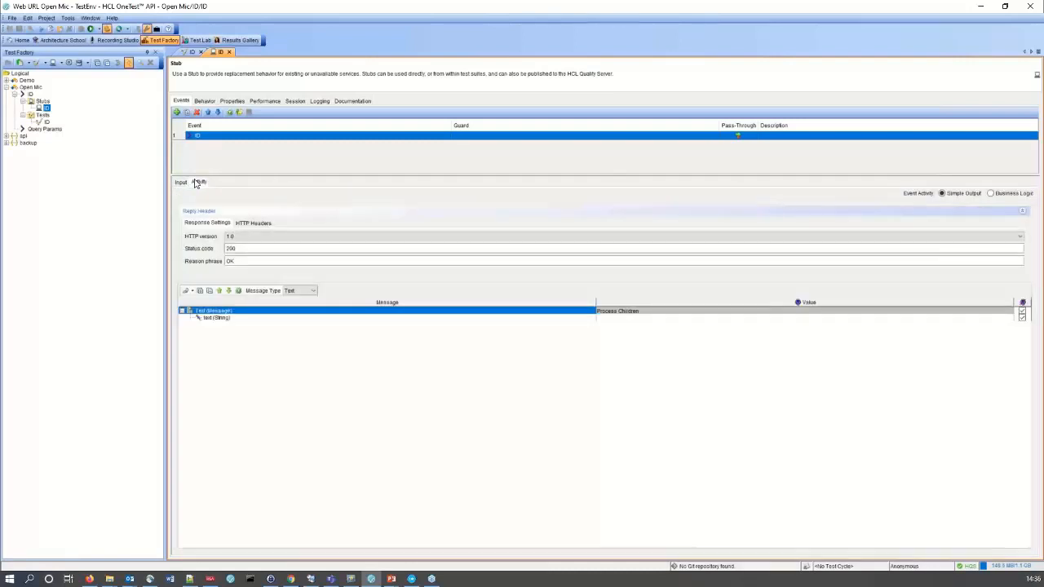
pyautogui.click(991, 195)
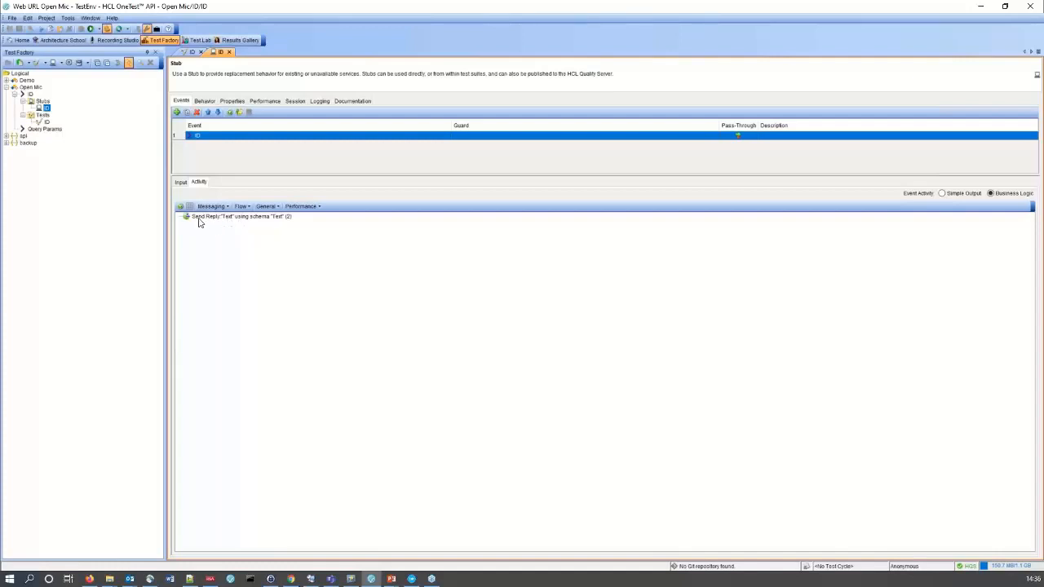
pyautogui.click(942, 193)
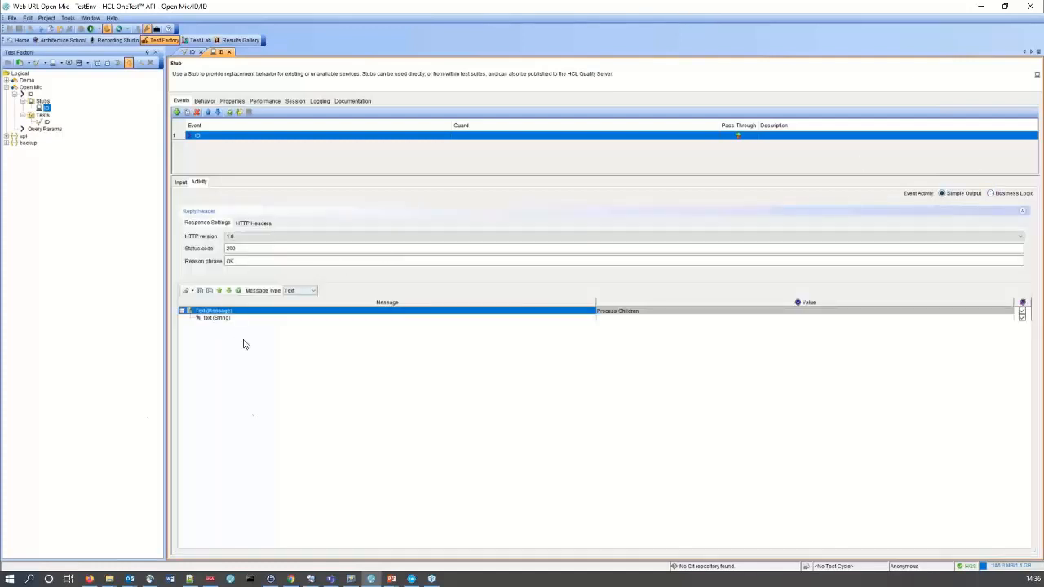
pyautogui.click(990, 194)
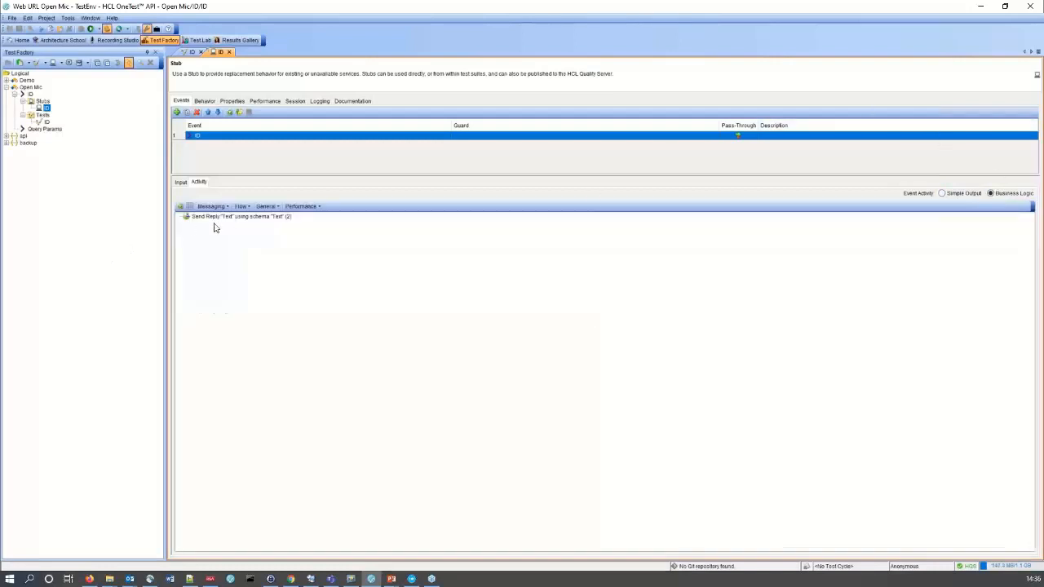
# Step: Examine the settings of the stub's Send Reply action and close them without making changes
pyautogui.click(232, 217)
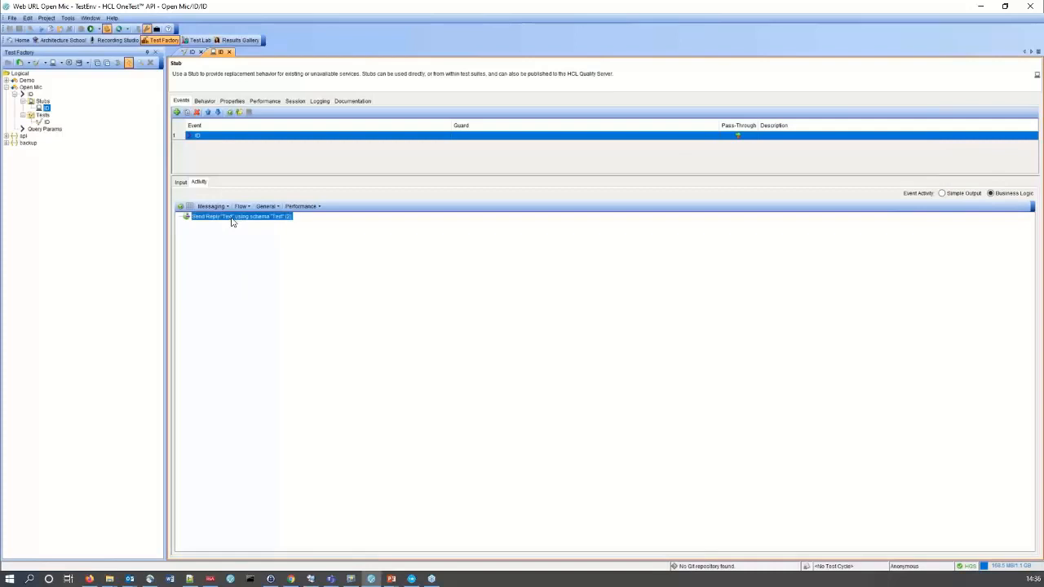
pyautogui.doubleClick(232, 217)
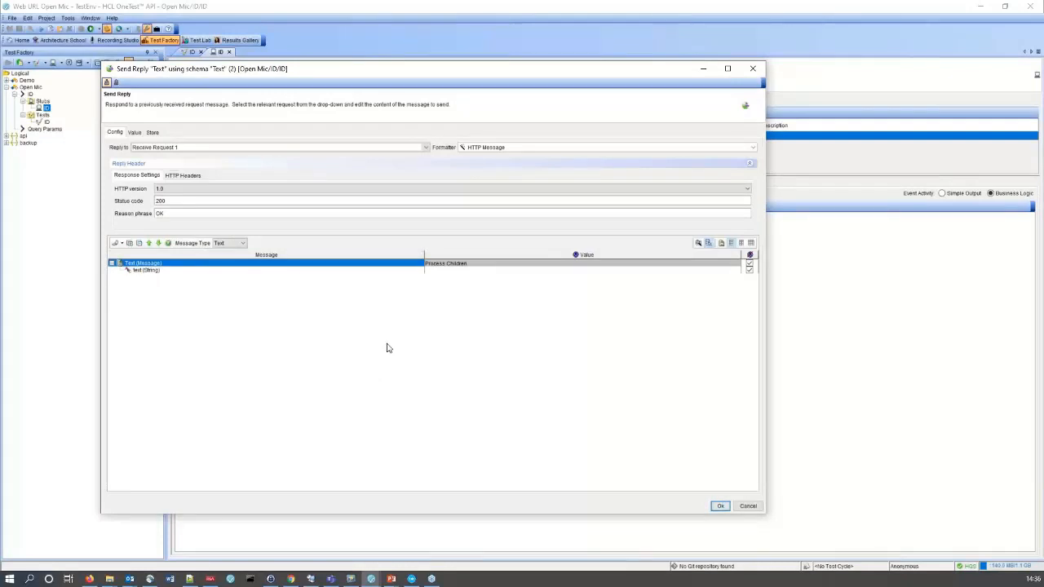
pyautogui.click(747, 507)
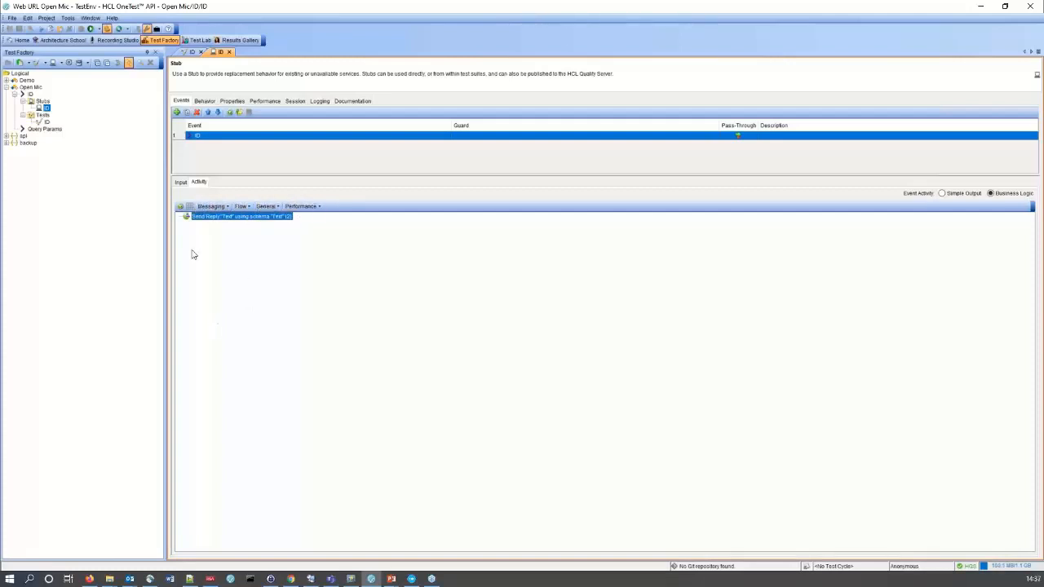
# Step: Quick-tag the ID (String) field in the stub's input message and check the tag list for the ID tag
pyautogui.click(179, 181)
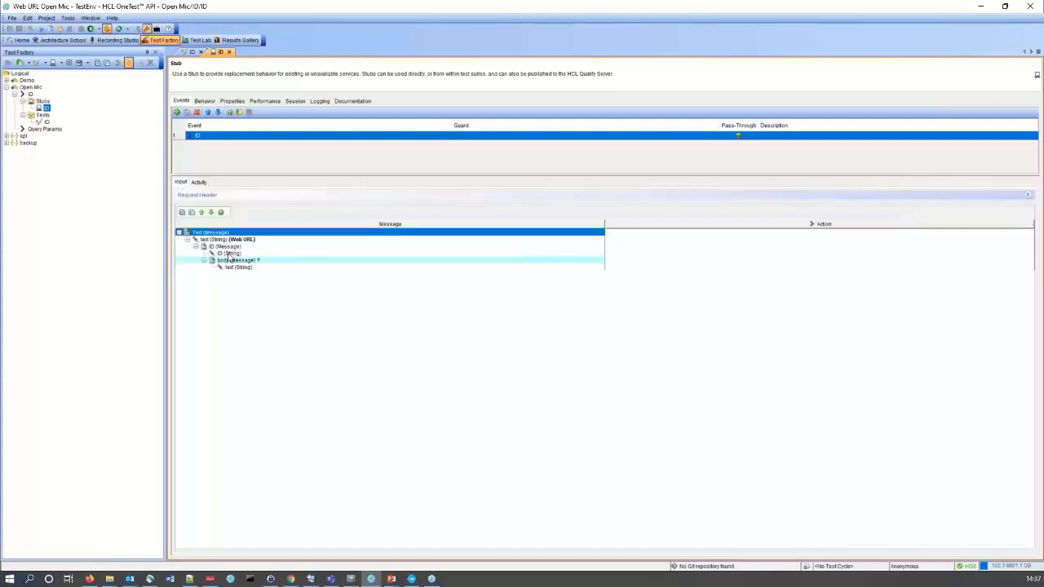
pyautogui.click(230, 253)
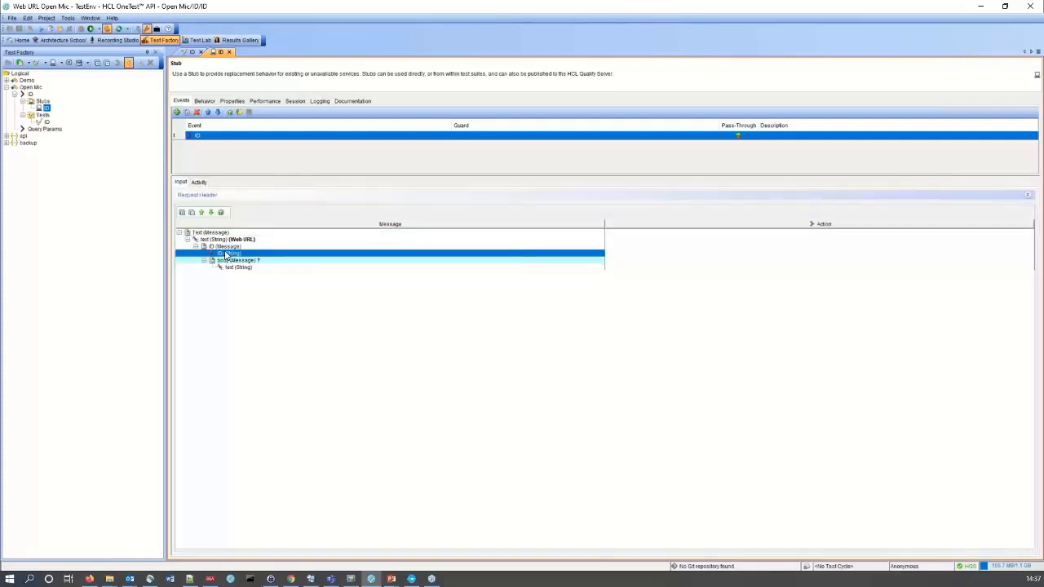
pyautogui.rightClick(236, 257)
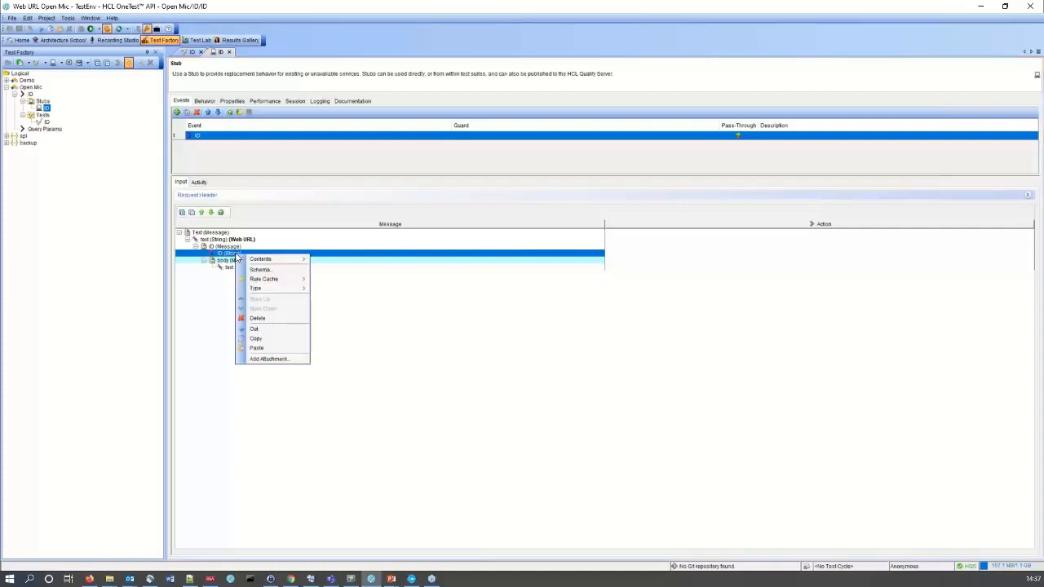
pyautogui.moveTo(277, 260)
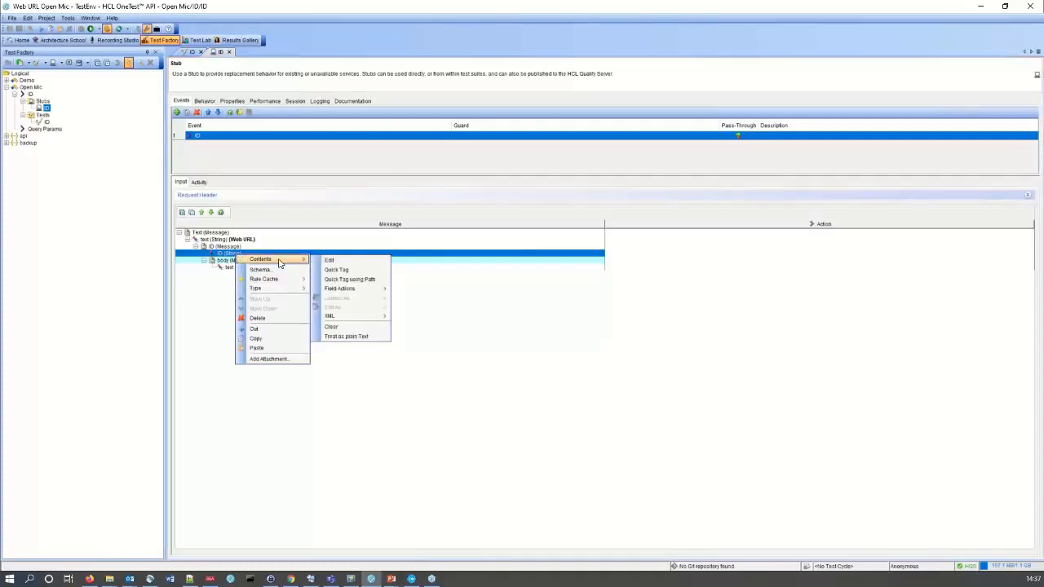
pyautogui.click(338, 270)
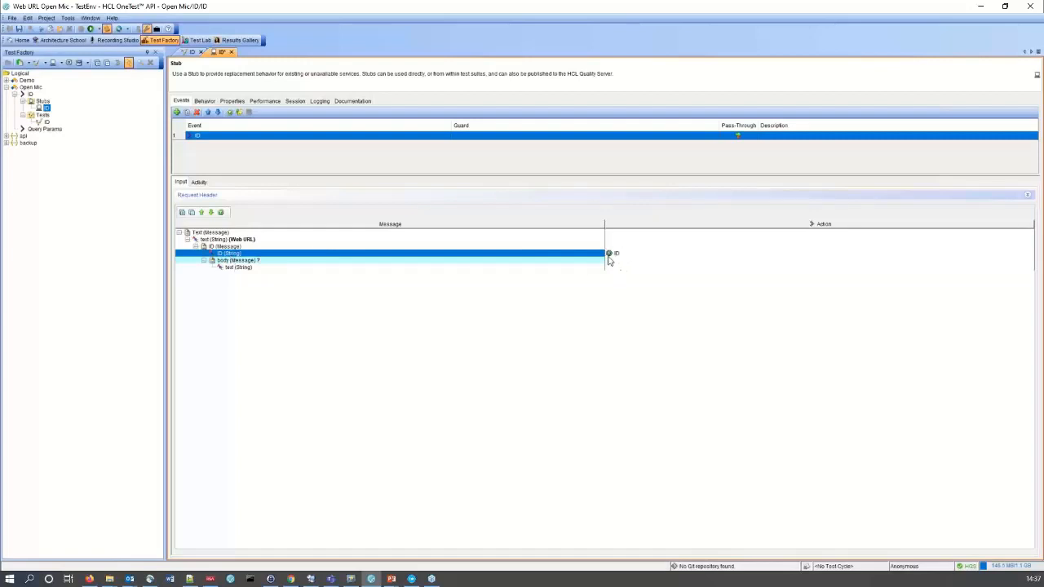
pyautogui.click(220, 213)
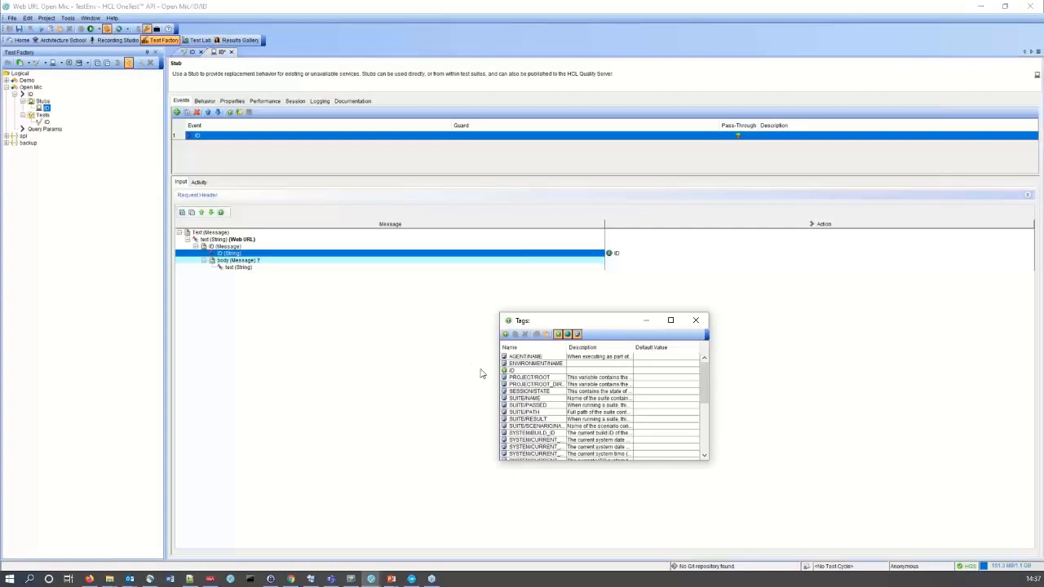
pyautogui.click(696, 321)
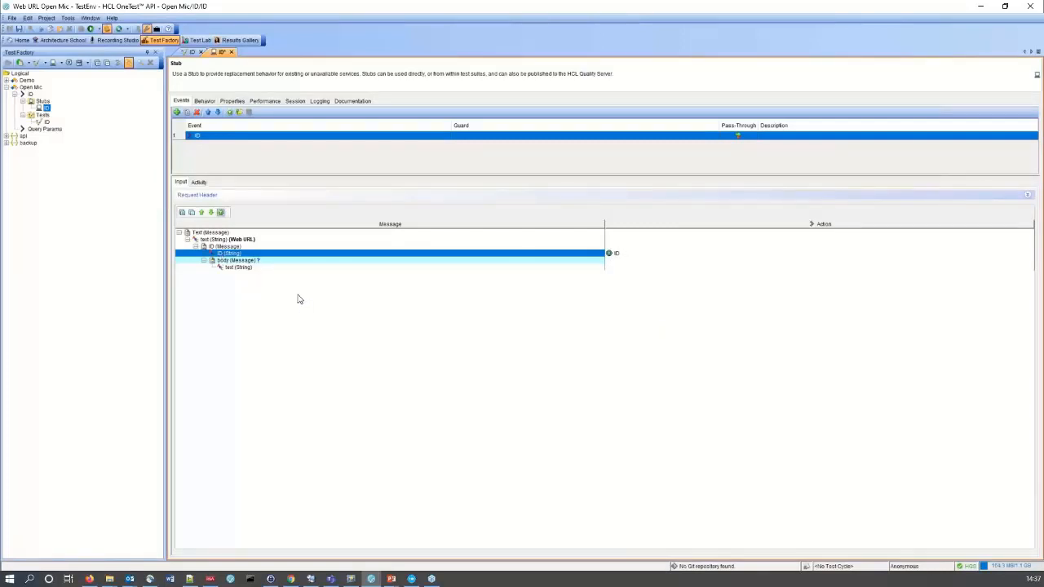
# Step: Insert the test-scope ID tag as the text (String) value in the stub's Send Reply message and accept it
pyautogui.click(199, 184)
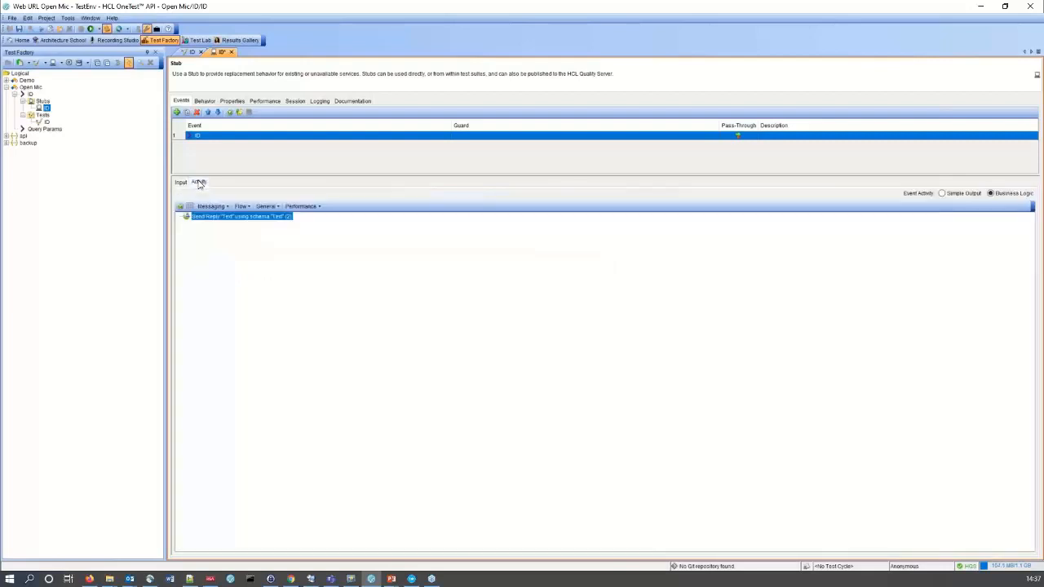
pyautogui.doubleClick(227, 217)
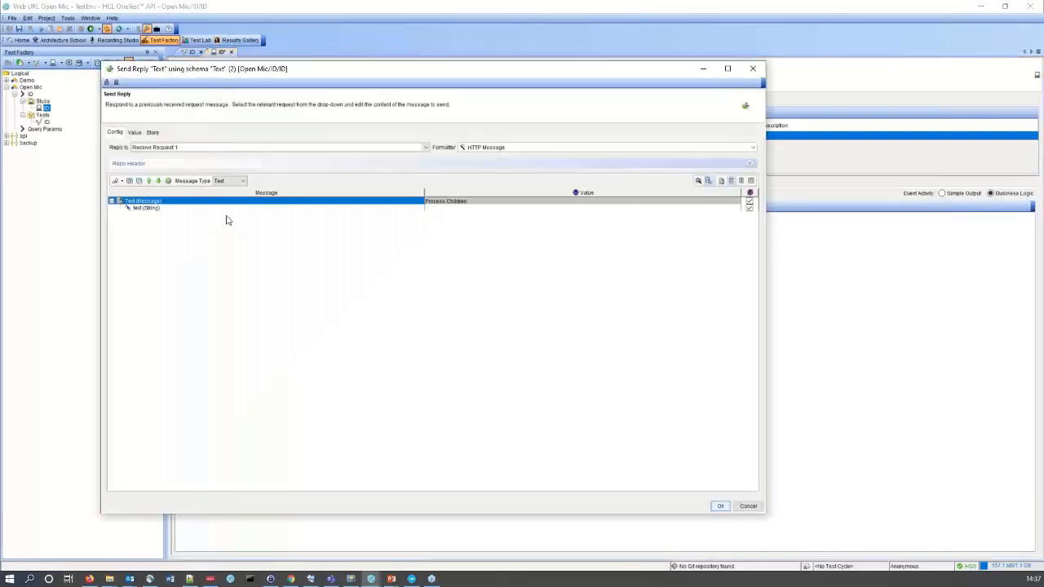
pyautogui.click(432, 209)
pyautogui.rightClick(432, 212)
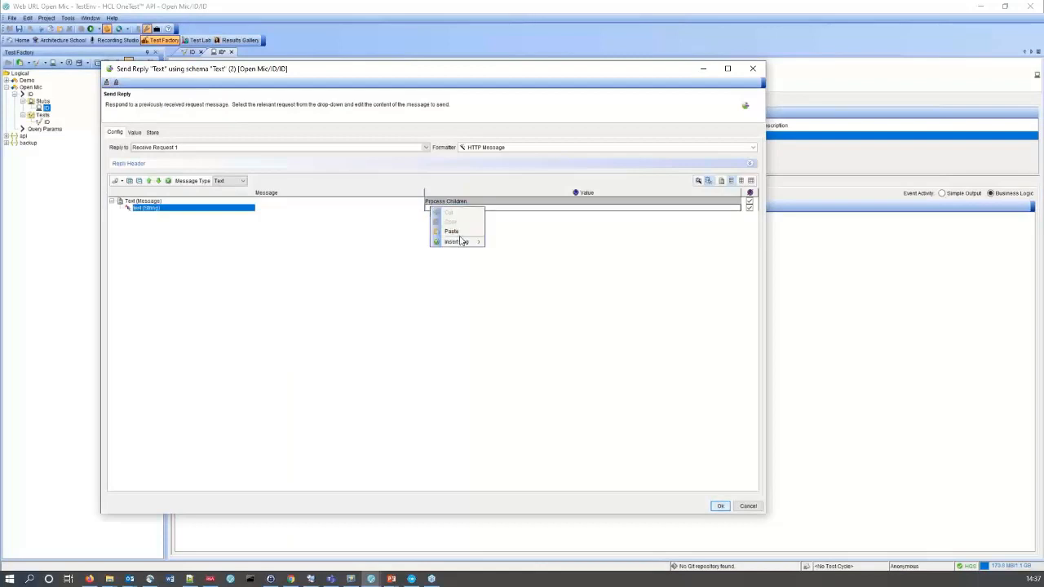
pyautogui.moveTo(457, 242)
pyautogui.moveTo(513, 252)
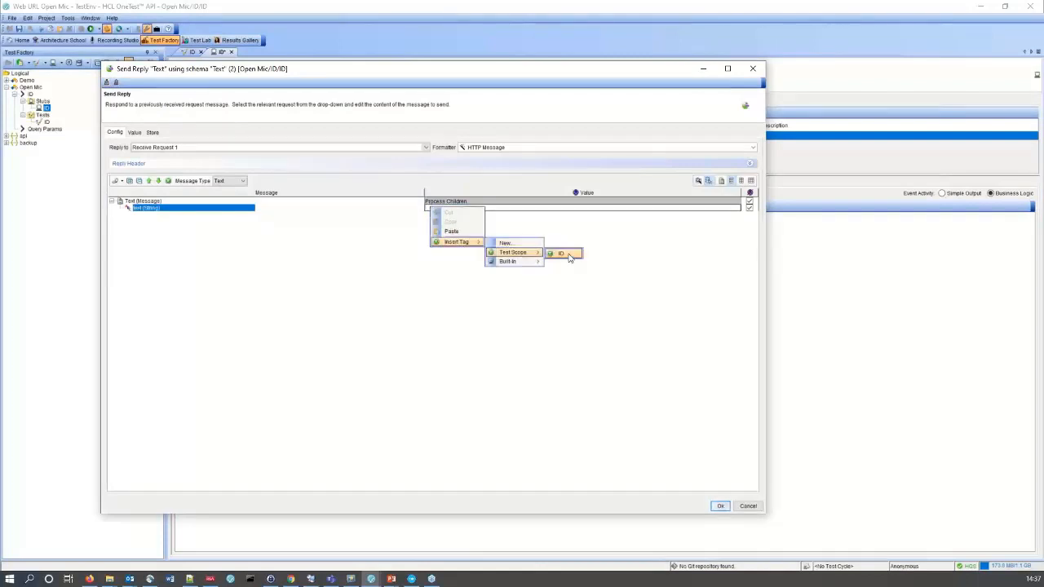
pyautogui.click(562, 254)
pyautogui.press('Up')
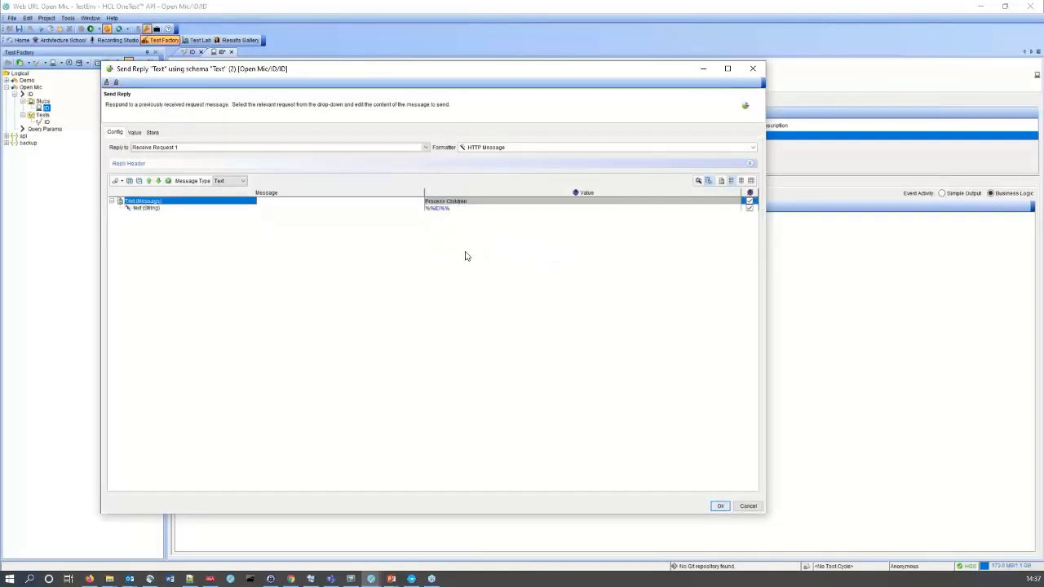
pyautogui.click(720, 506)
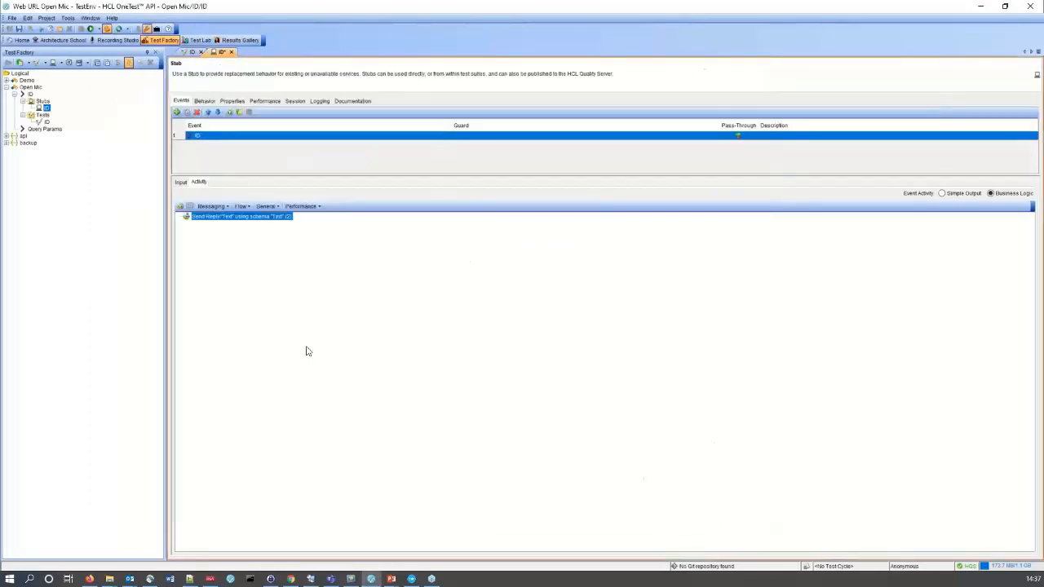
# Step: Add a Log action with the output message "Received ID: %%ID%%" to the stub's business logic and move it above the Send Reply action
pyautogui.click(245, 207)
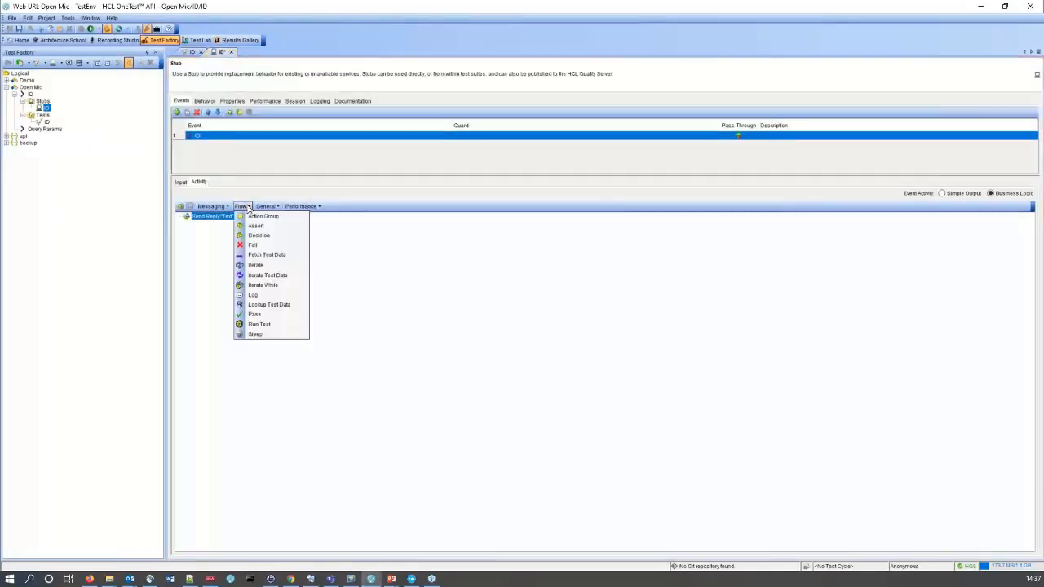
pyautogui.click(257, 296)
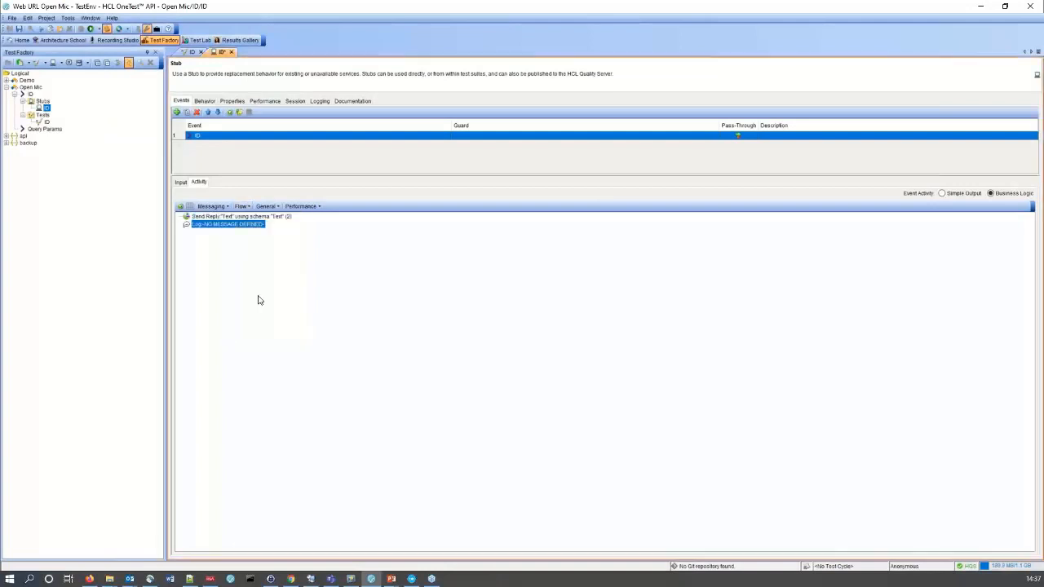
pyautogui.doubleClick(217, 224)
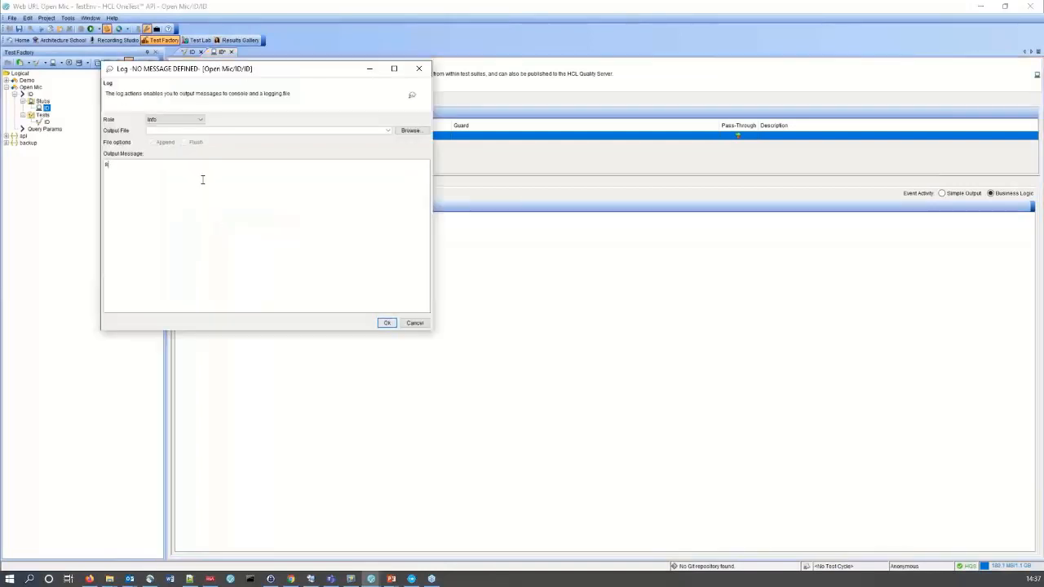
pyautogui.write('Received ID:')
pyautogui.rightClick(176, 165)
pyautogui.moveTo(206, 199)
pyautogui.moveTo(258, 209)
pyautogui.click(312, 211)
pyautogui.click(387, 323)
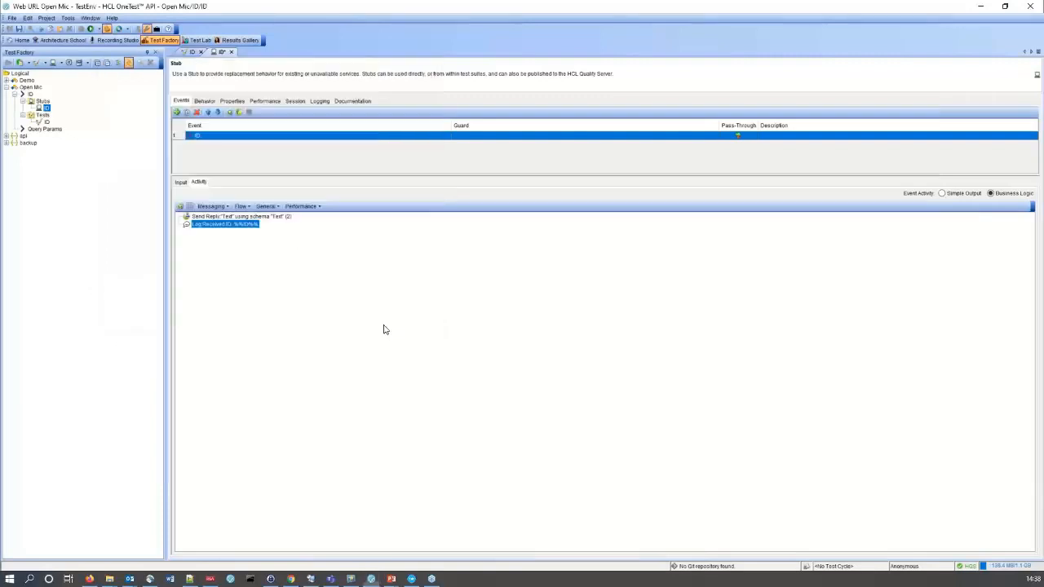
pyautogui.rightClick(232, 228)
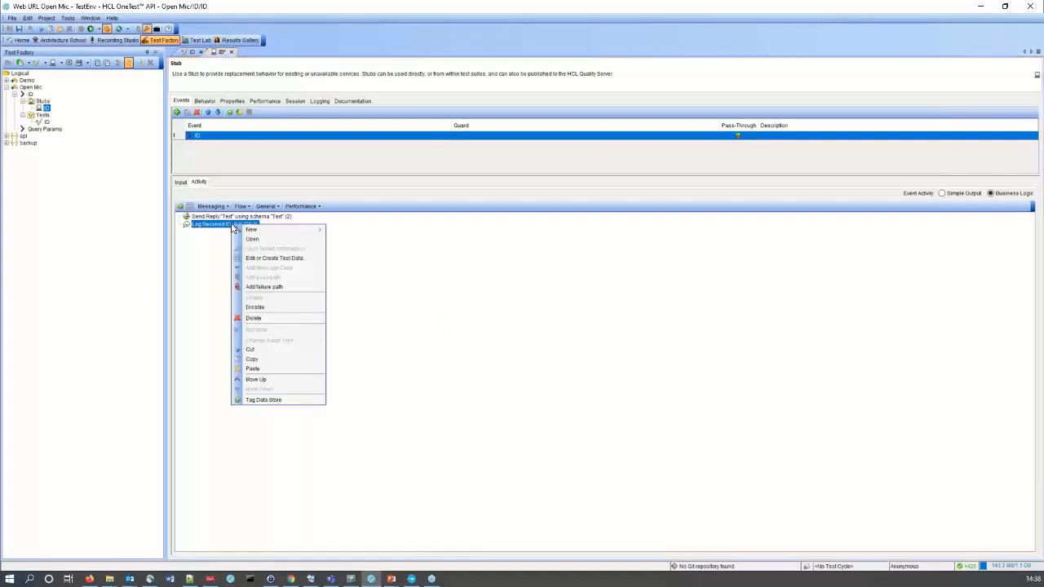
pyautogui.click(262, 383)
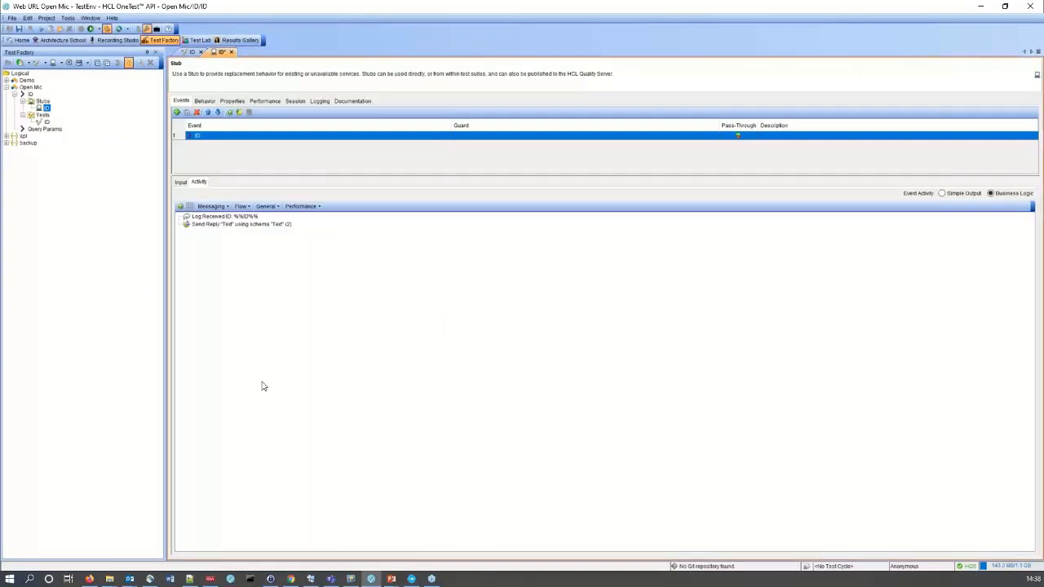
# Step: Run the ID stub and clear the finished tasks from the task monitor
pyautogui.click(90, 28)
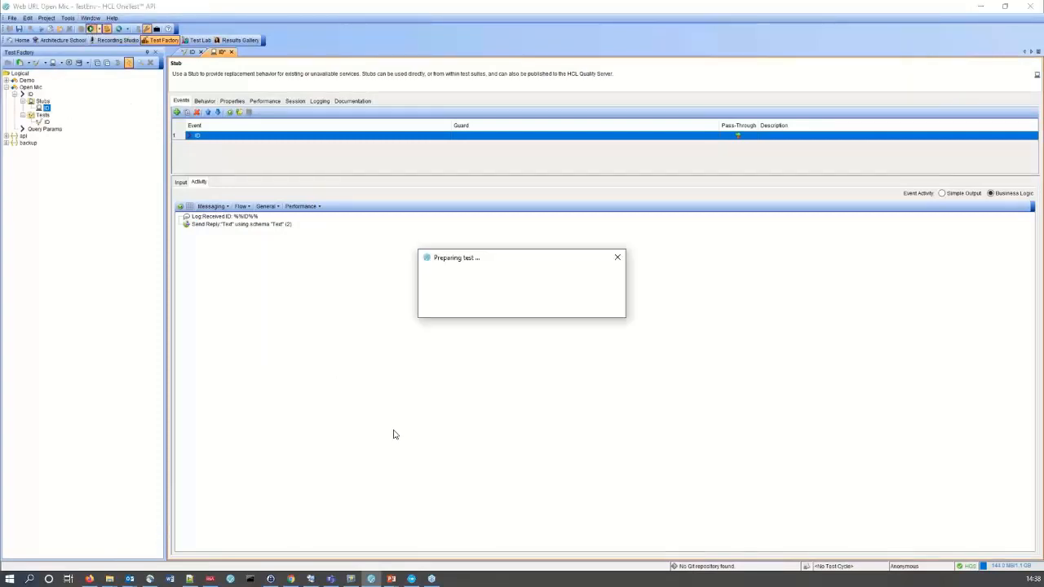
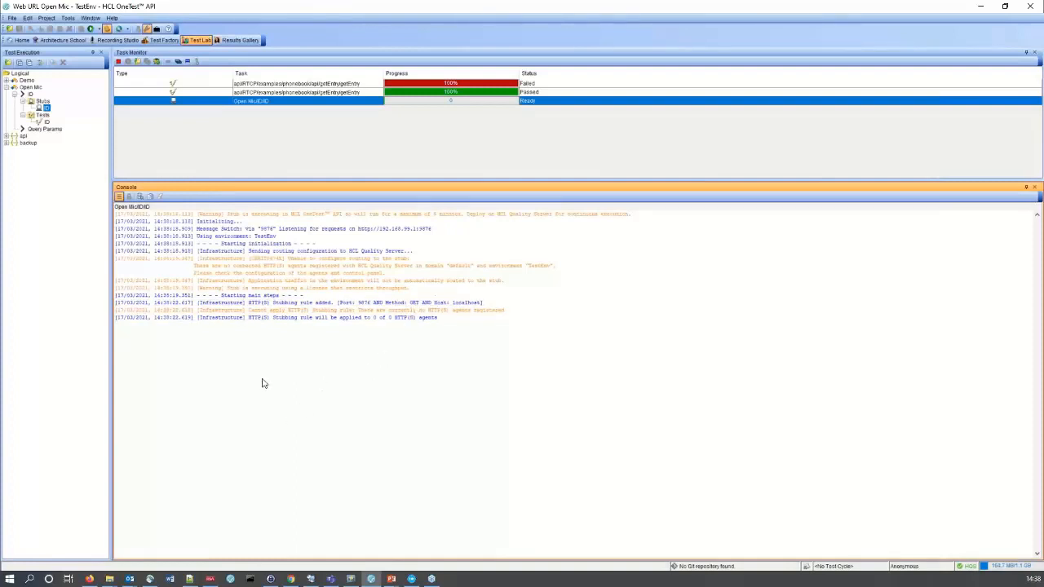
pyautogui.click(179, 63)
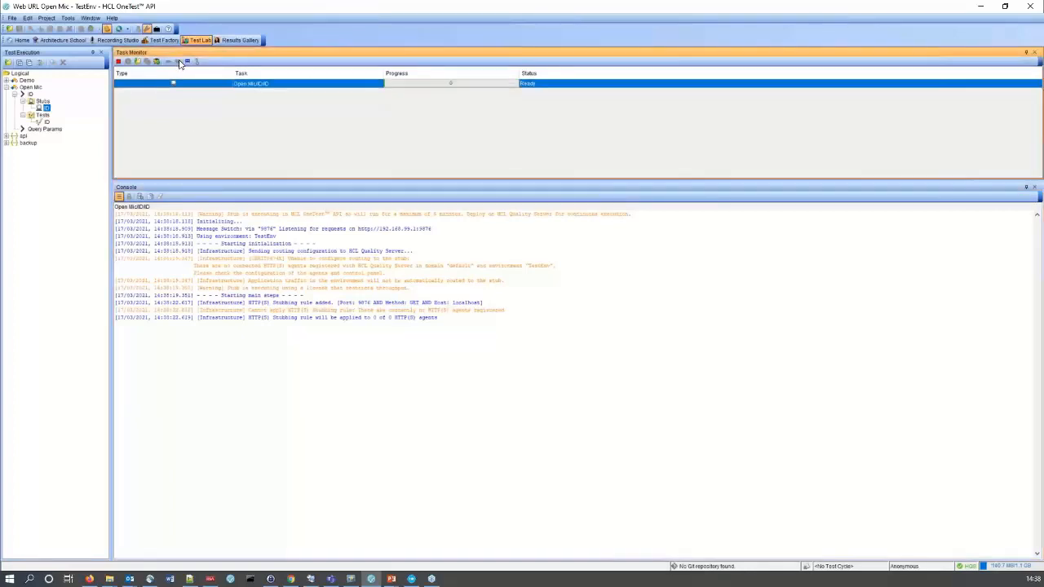
# Step: Run the ID test and review the console output of both the ID stub and the test
pyautogui.rightClick(44, 121)
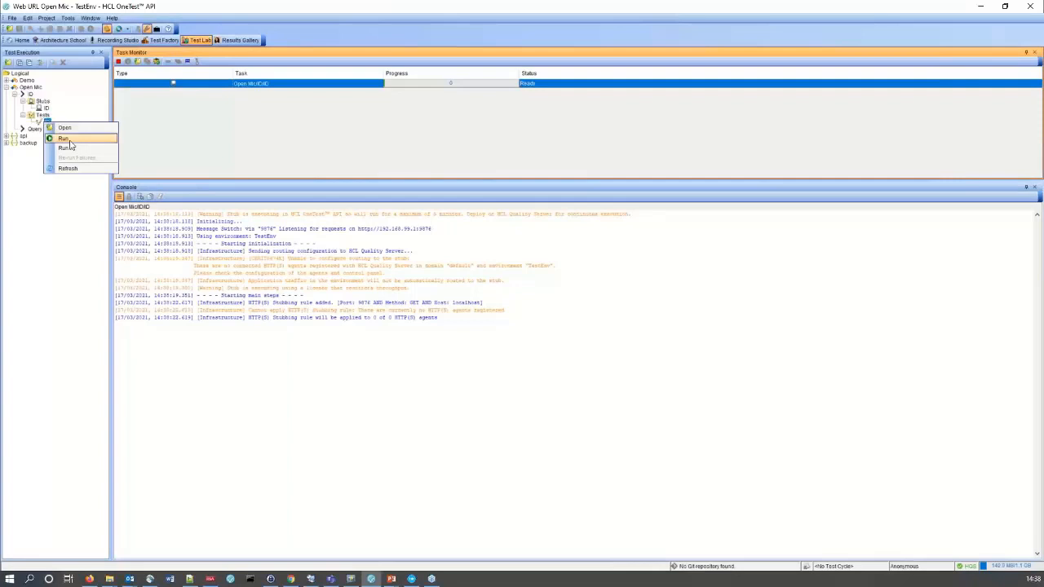
pyautogui.click(65, 139)
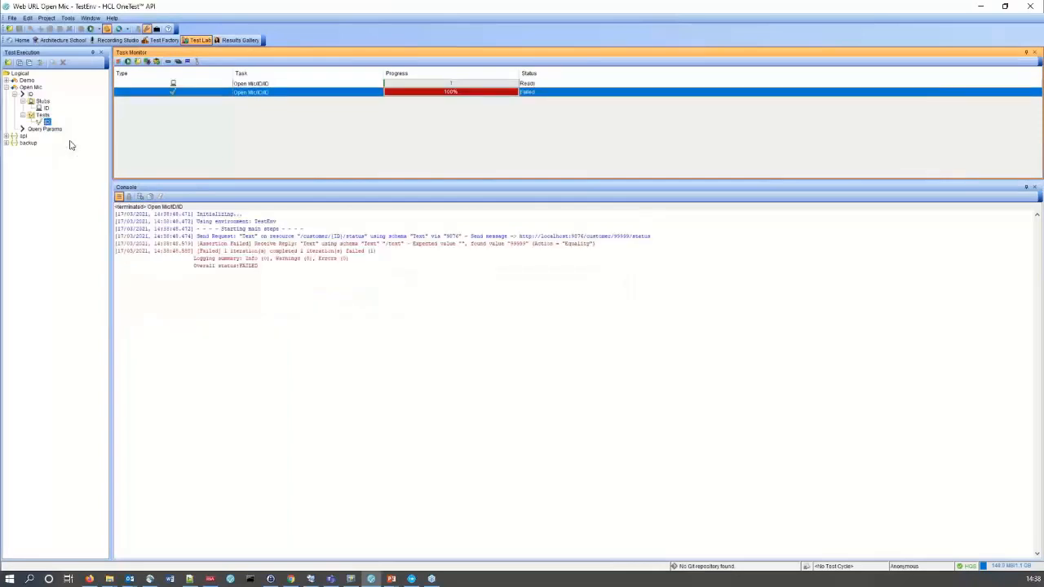
pyautogui.click(286, 84)
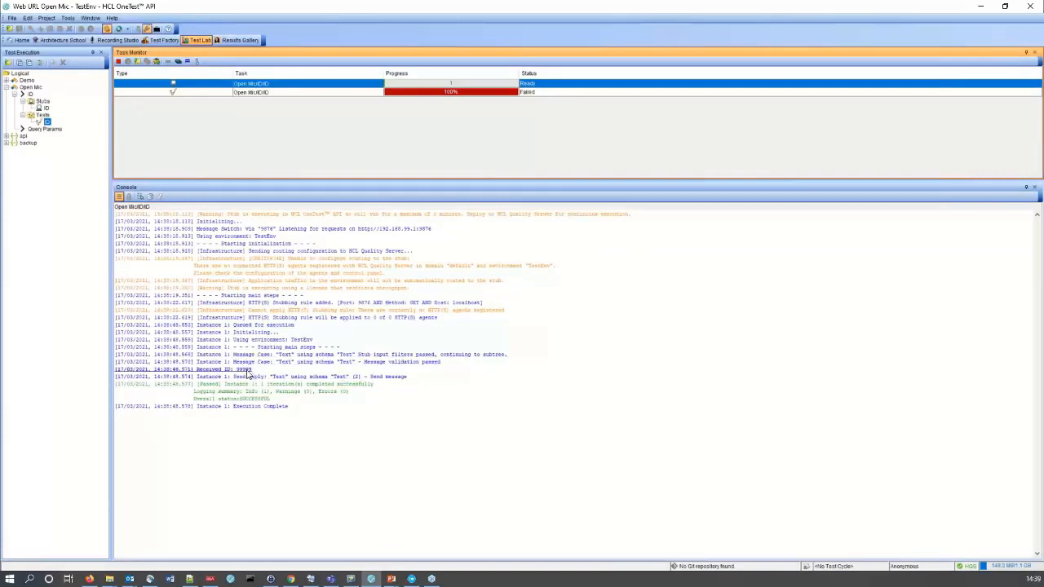
pyautogui.click(218, 94)
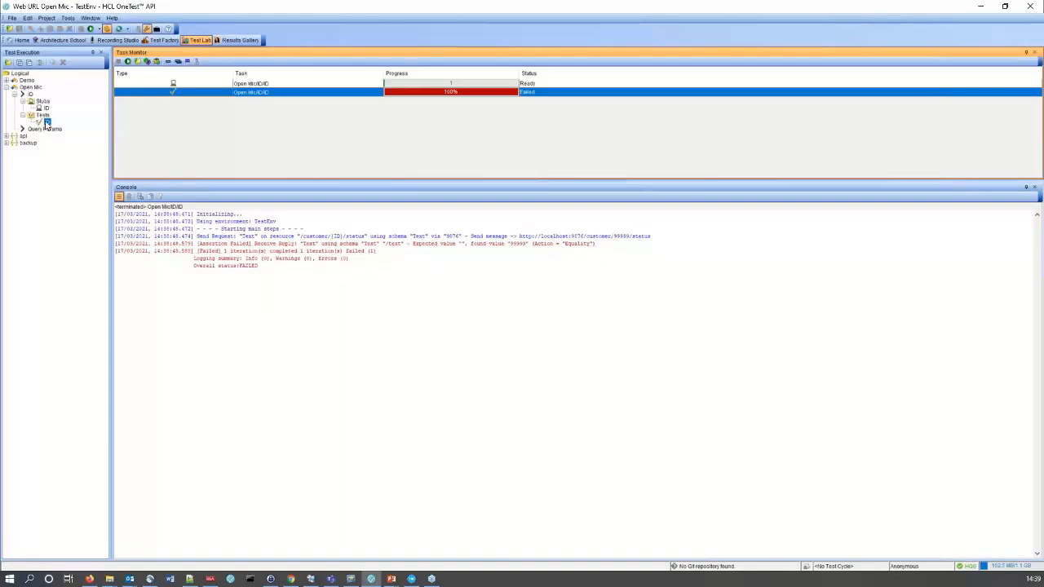
# Step: Set the ID value in the ID test's Send Request to 22222 and run the test again
pyautogui.click(139, 65)
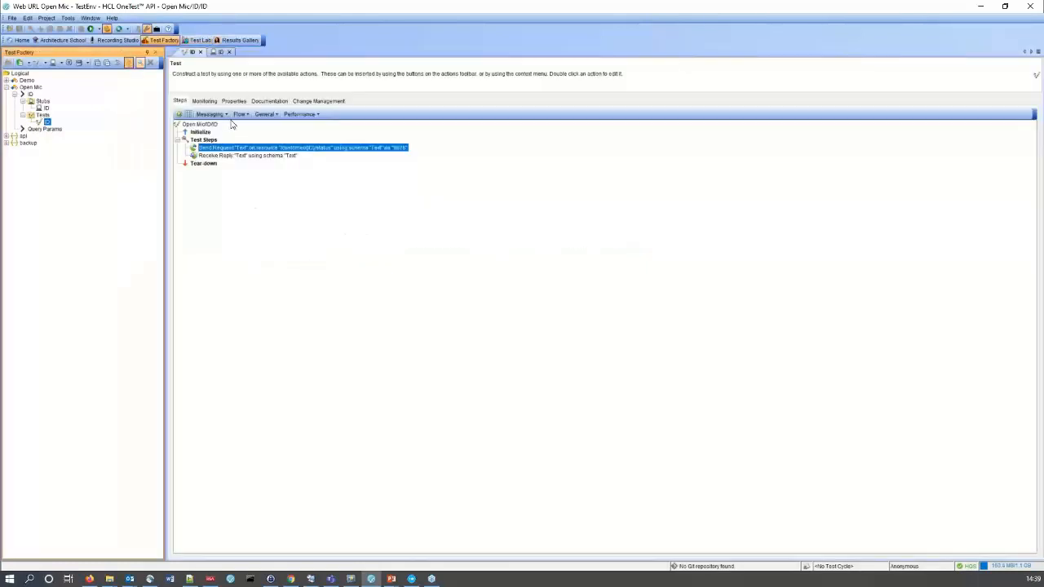
pyautogui.doubleClick(255, 148)
pyautogui.doubleClick(442, 224)
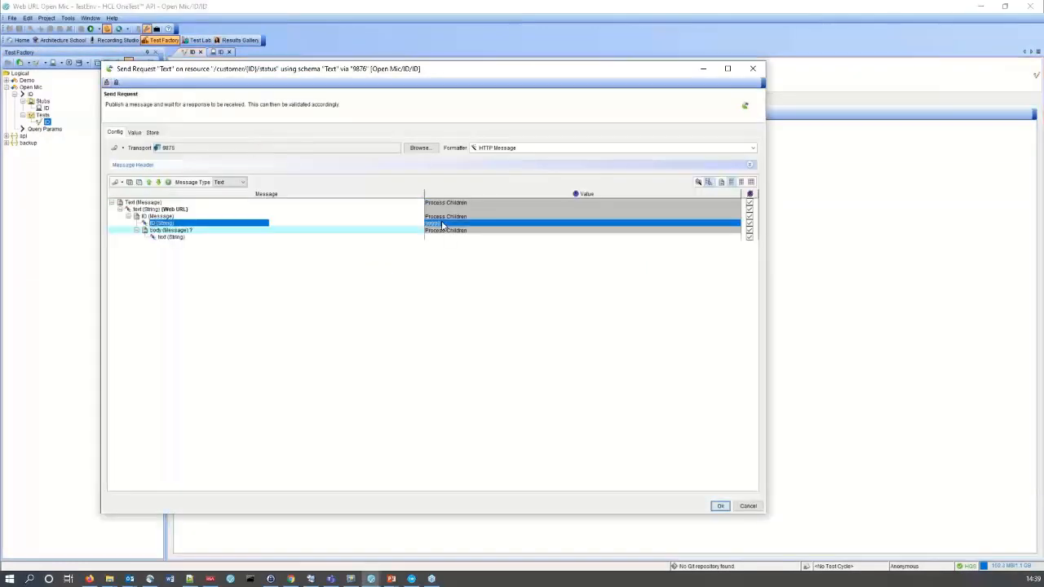
pyautogui.moveTo(441, 224); pyautogui.dragTo(412, 223)
pyautogui.write('22222')
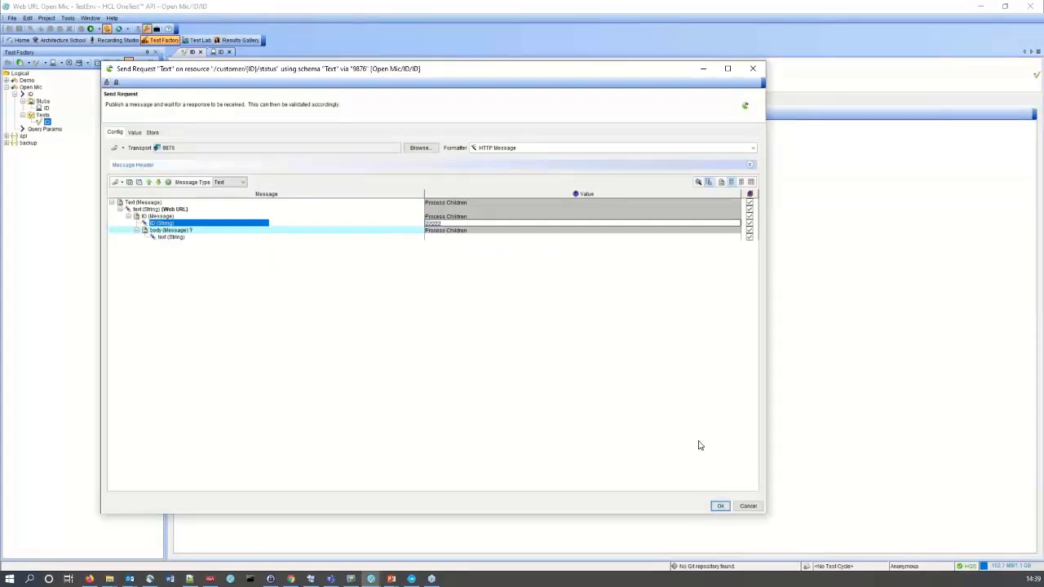
pyautogui.click(720, 506)
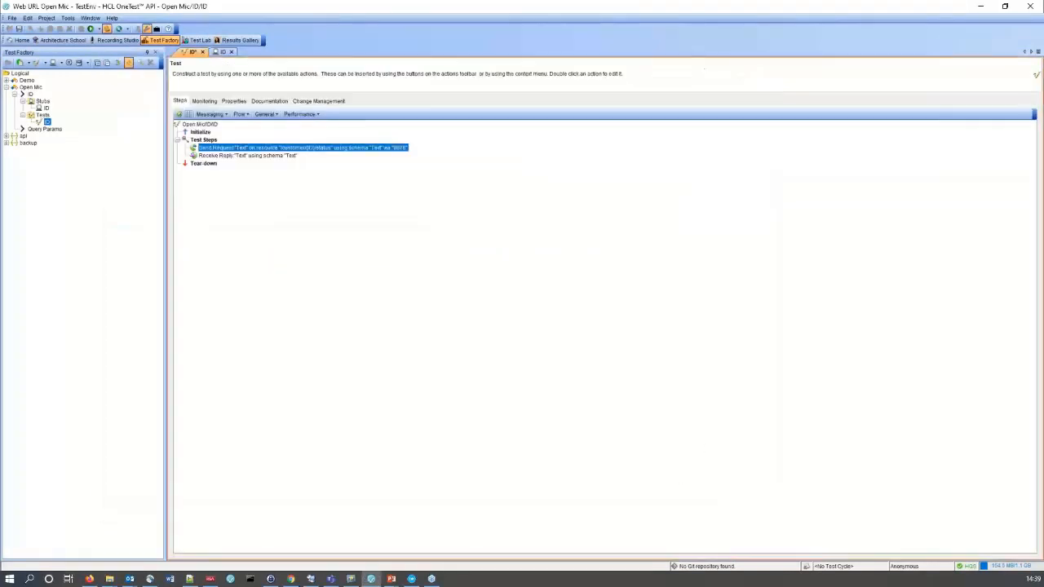
pyautogui.rightClick(48, 122)
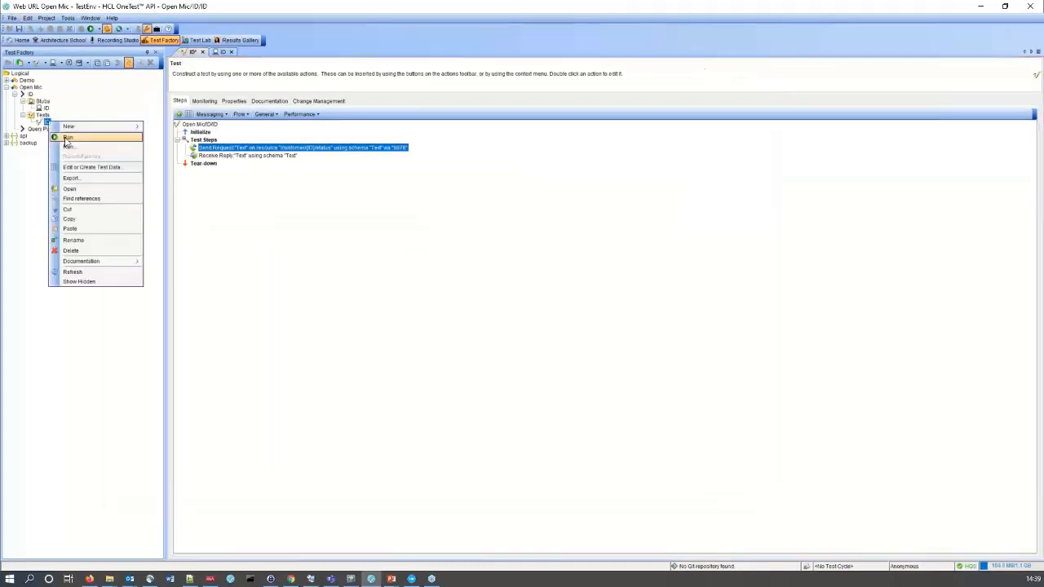
pyautogui.click(68, 138)
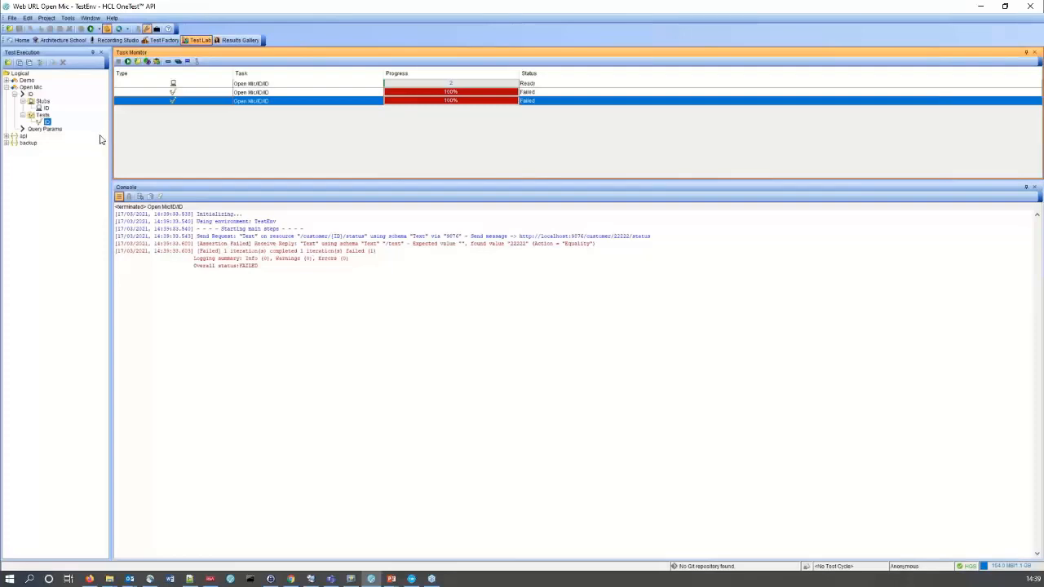
# Step: Bind the Query Params operation of Open Mic to the 9876 transport
pyautogui.click(66, 42)
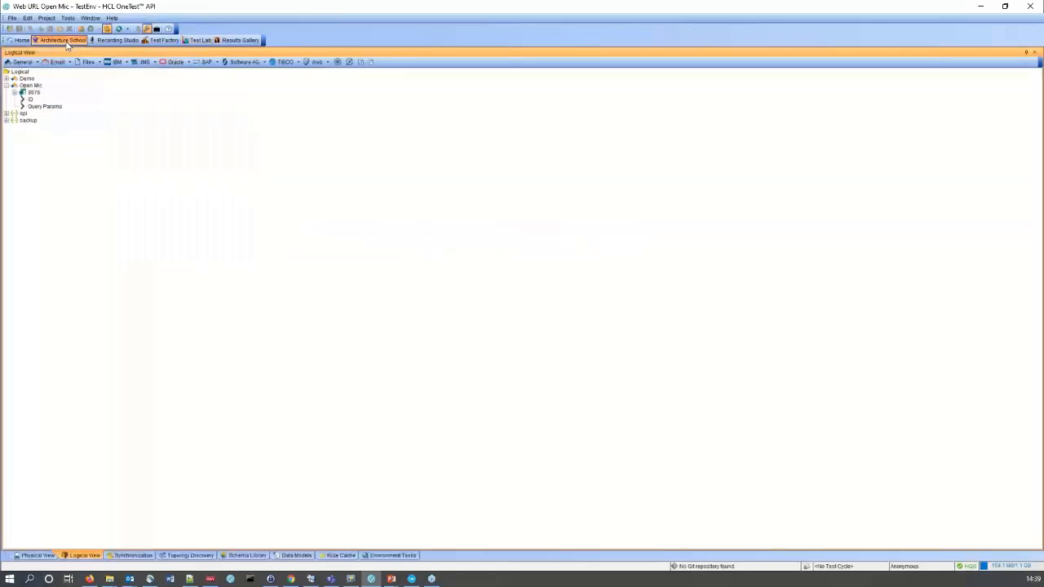
pyautogui.click(42, 107)
pyautogui.doubleClick(42, 107)
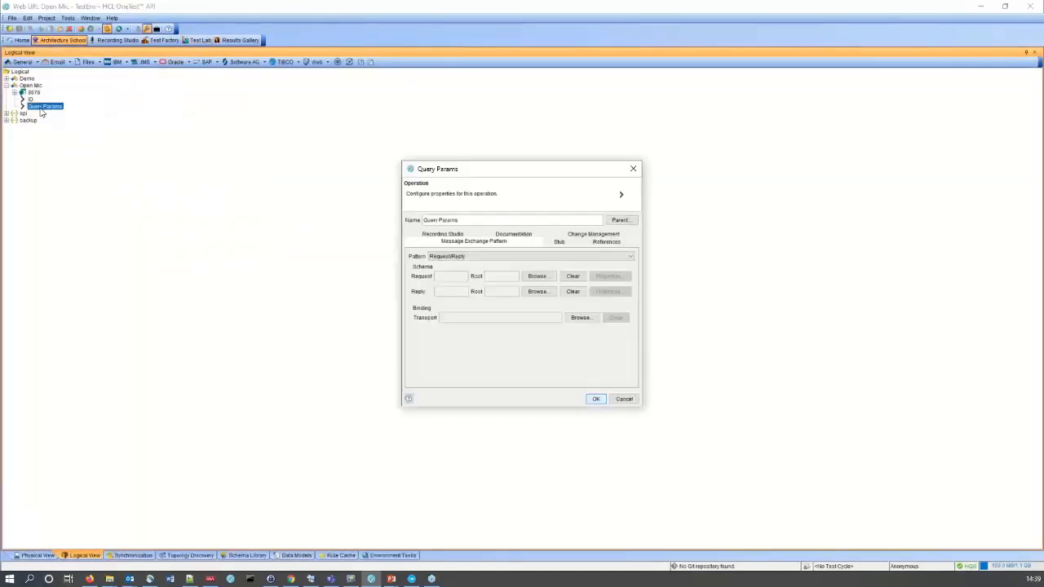
pyautogui.moveTo(489, 175); pyautogui.dragTo(225, 105)
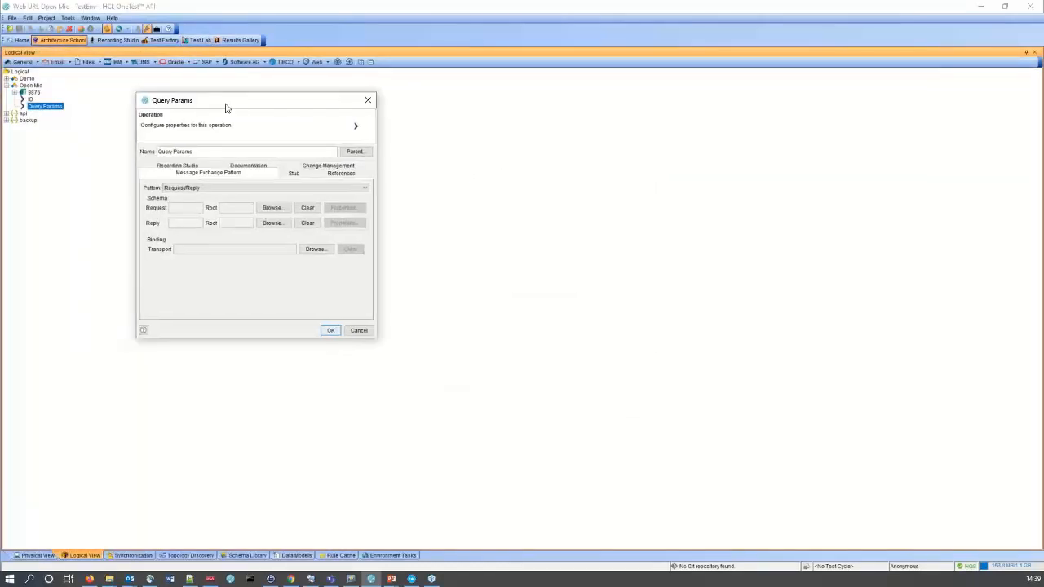
pyautogui.click(315, 249)
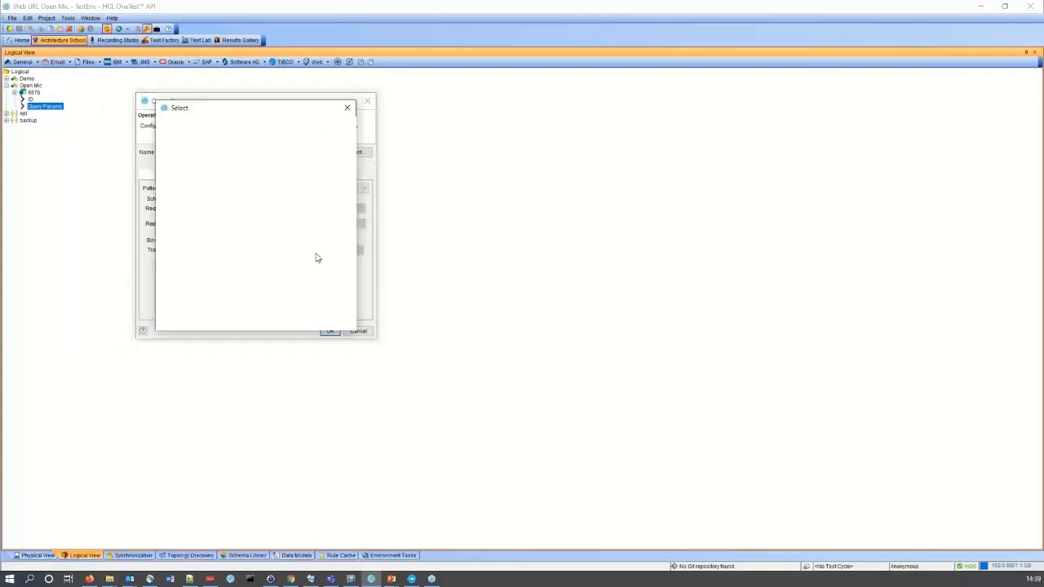
pyautogui.click(186, 207)
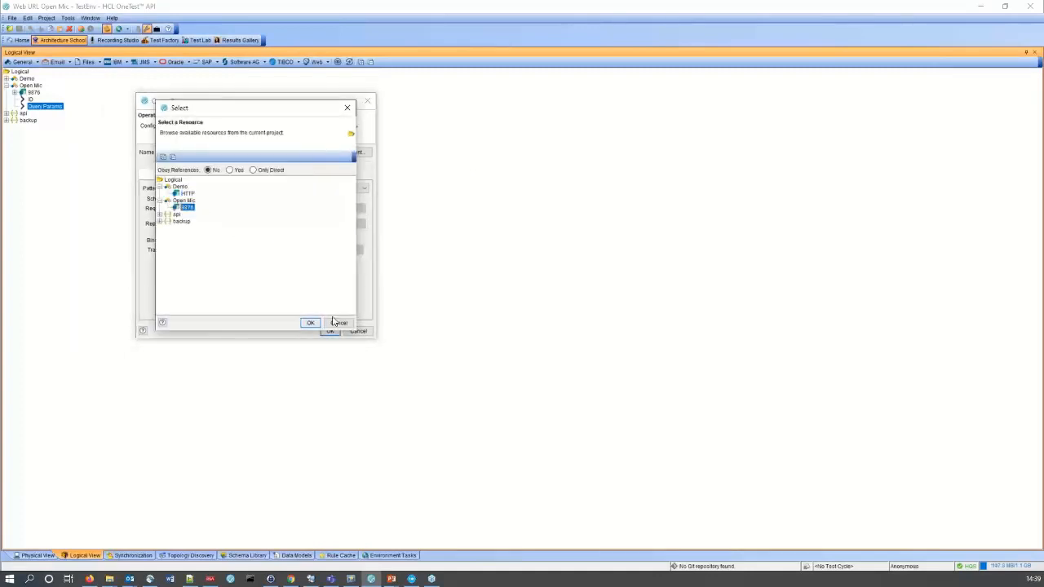
pyautogui.click(309, 323)
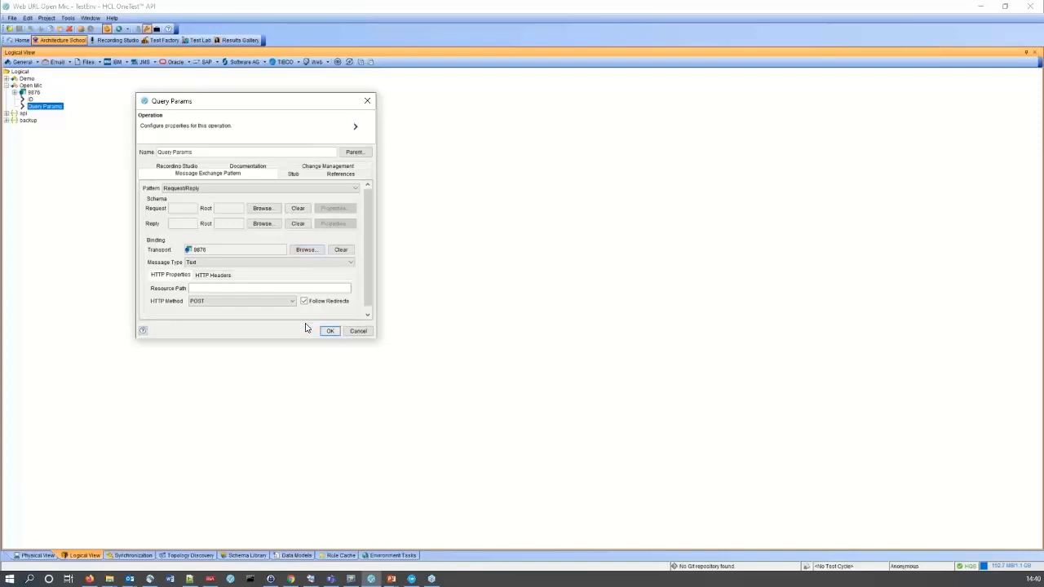
# Step: Assign the Open Mic Web URL schema with the Query Params root to the operation's request
pyautogui.click(262, 210)
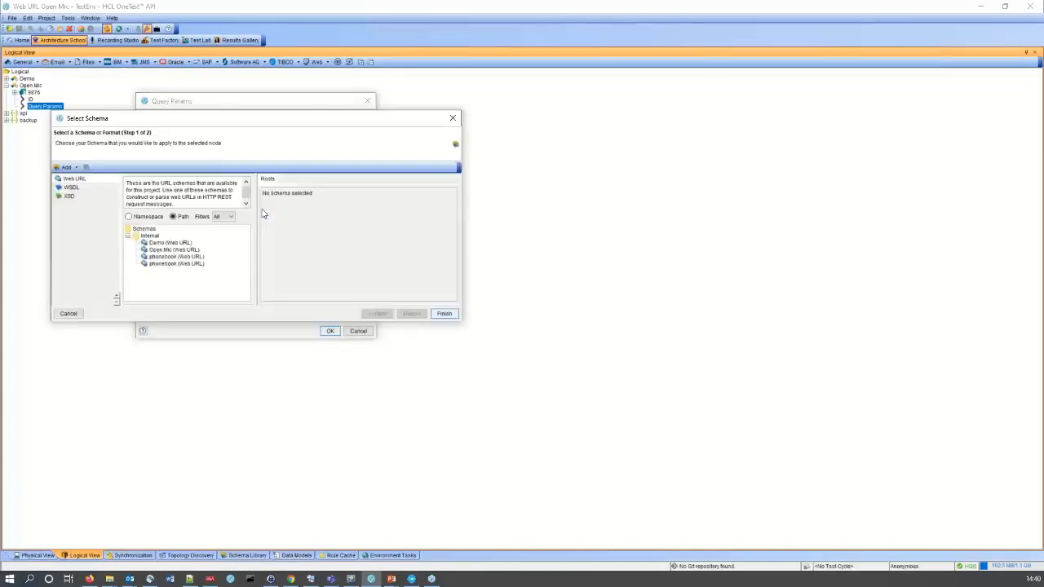
pyautogui.click(175, 249)
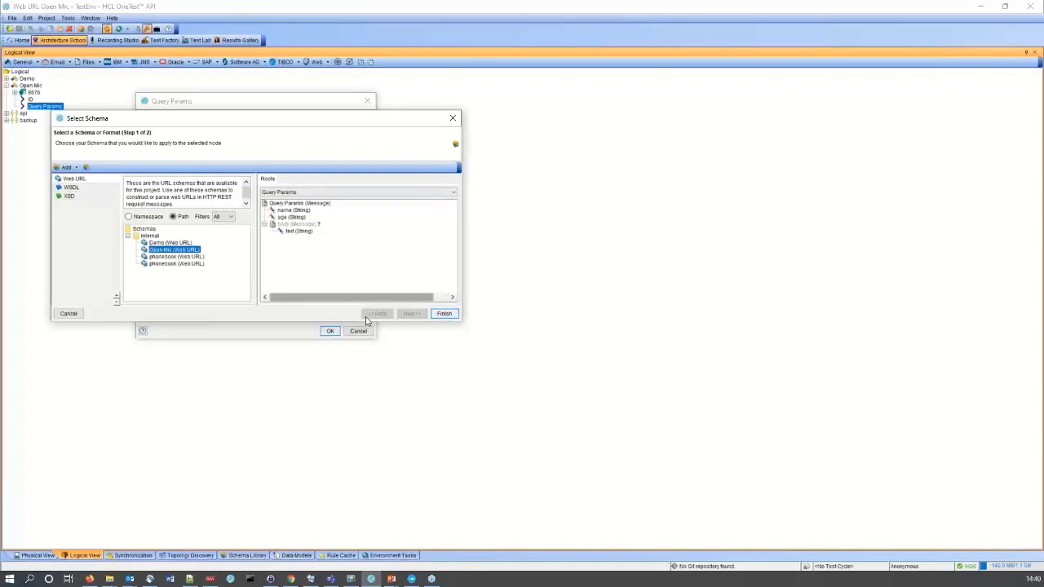
pyautogui.click(445, 316)
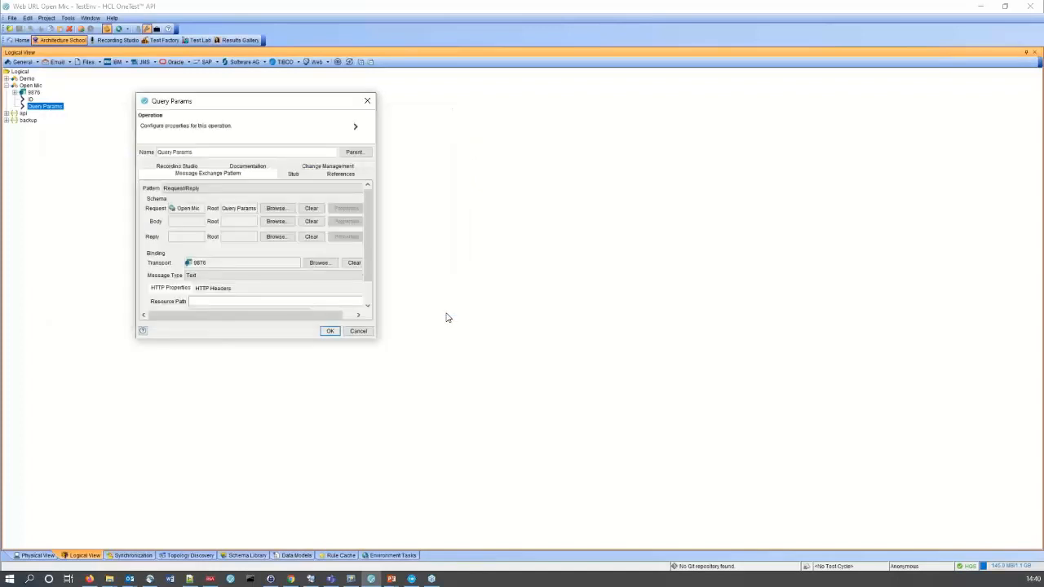
# Step: Set the Query Params operation's HTTP method to GET and save its properties
pyautogui.moveTo(291, 338); pyautogui.dragTo(291, 376)
pyautogui.click(220, 316)
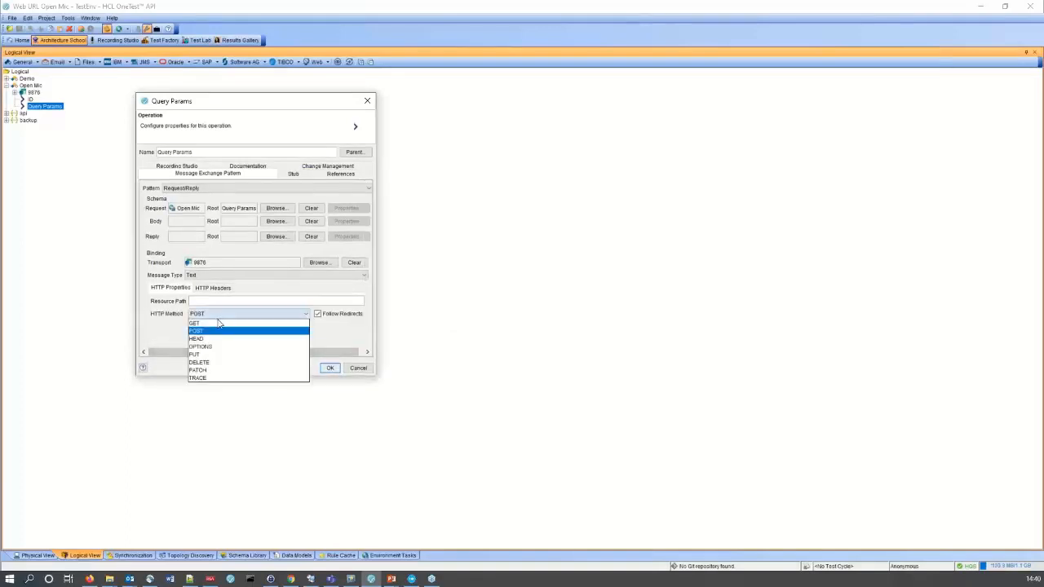
pyautogui.click(221, 329)
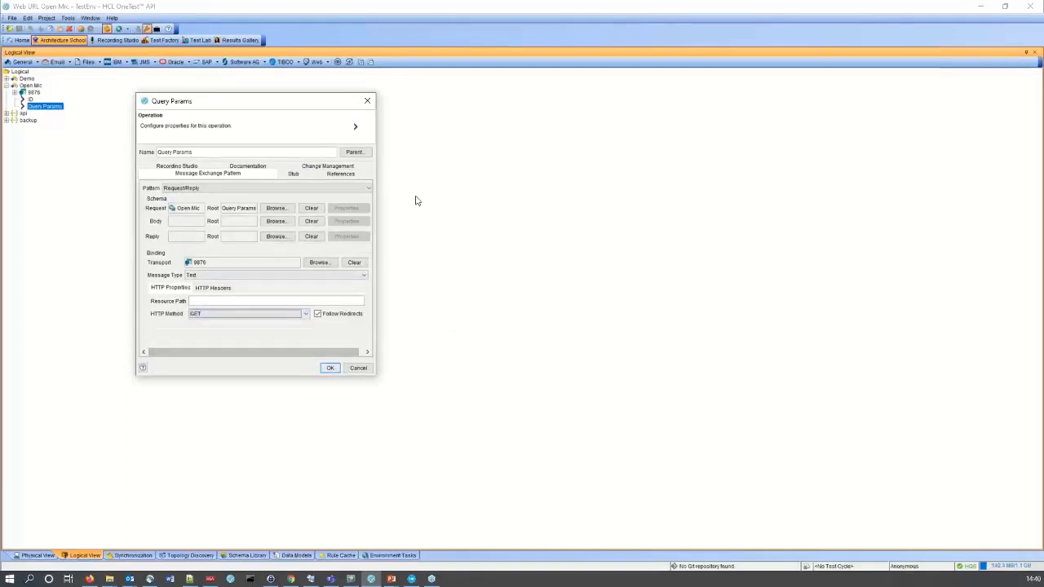
pyautogui.click(330, 367)
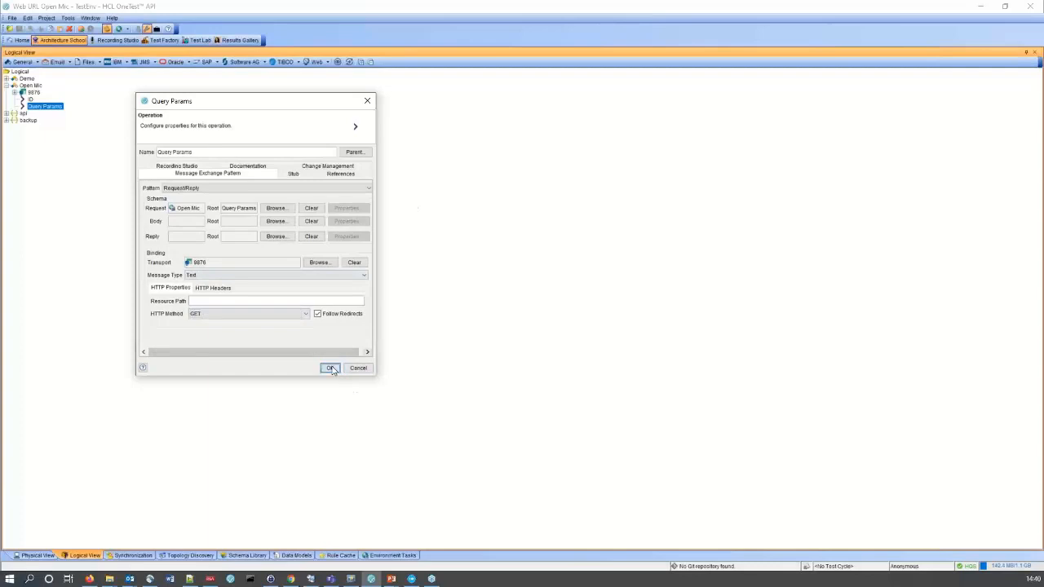
# Step: Return to the Test Factory and close all open test and stub editors
pyautogui.click(163, 40)
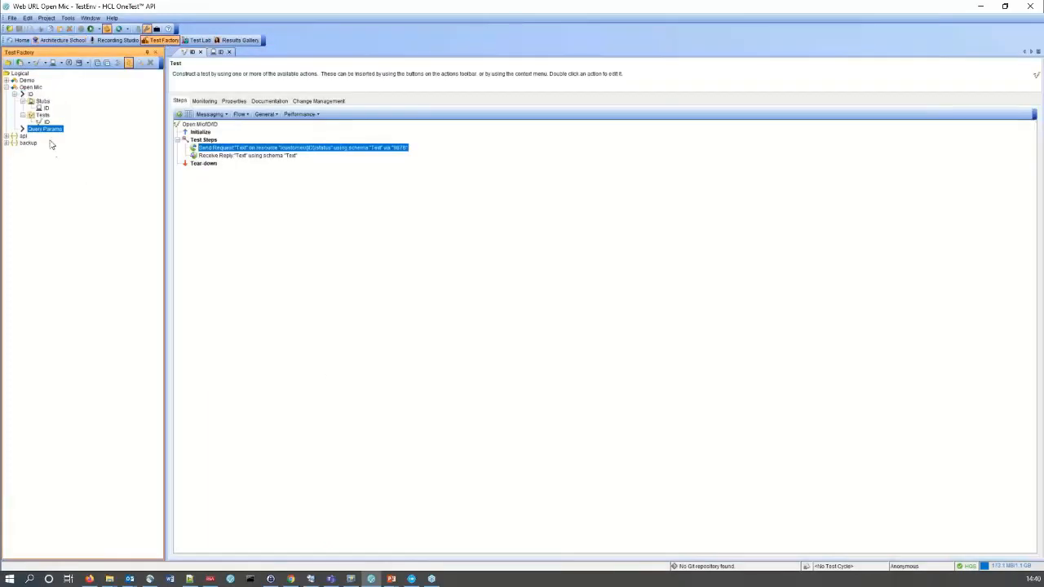
pyautogui.rightClick(219, 54)
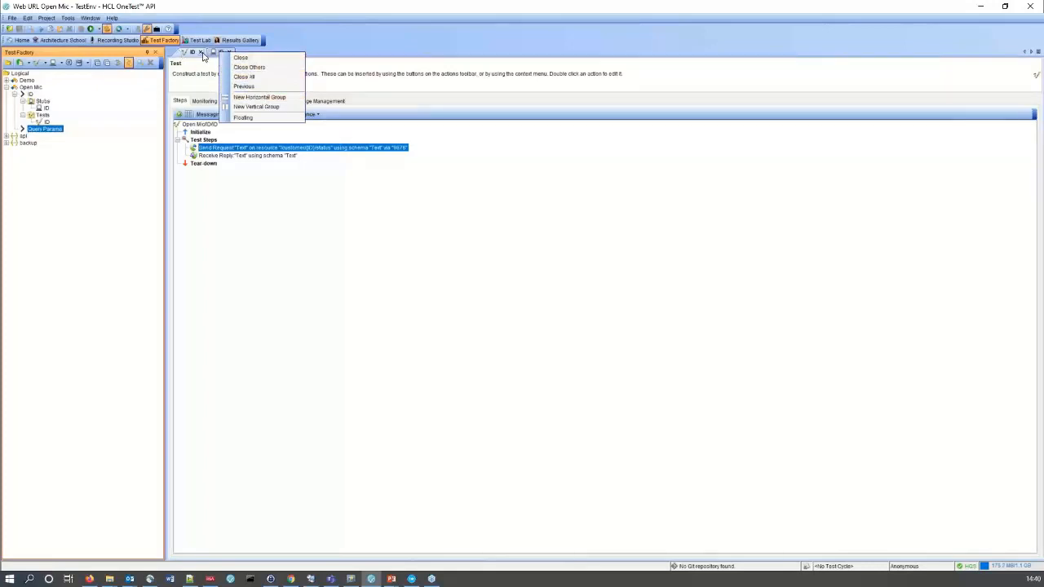
pyautogui.click(248, 79)
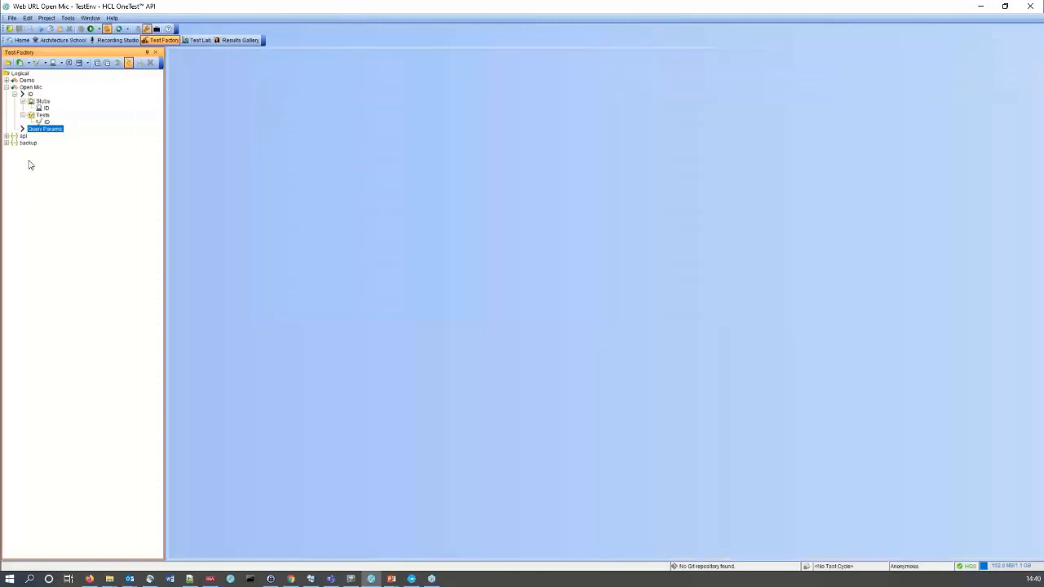
# Step: Create a test named QP from the message exchange pattern under the Query Params operation
pyautogui.rightClick(45, 133)
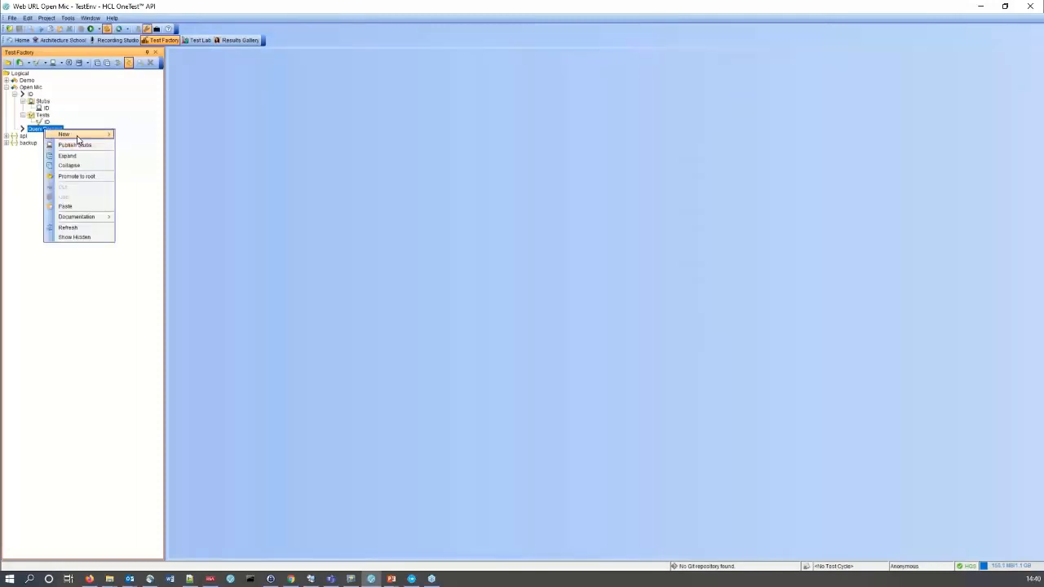
pyautogui.moveTo(67, 134)
pyautogui.moveTo(138, 148)
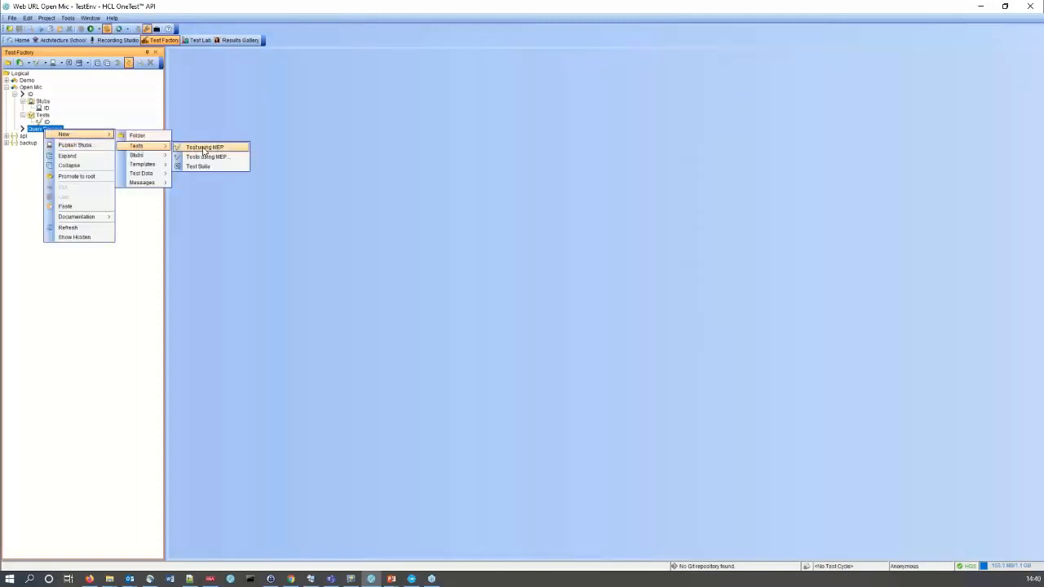
pyautogui.click(203, 147)
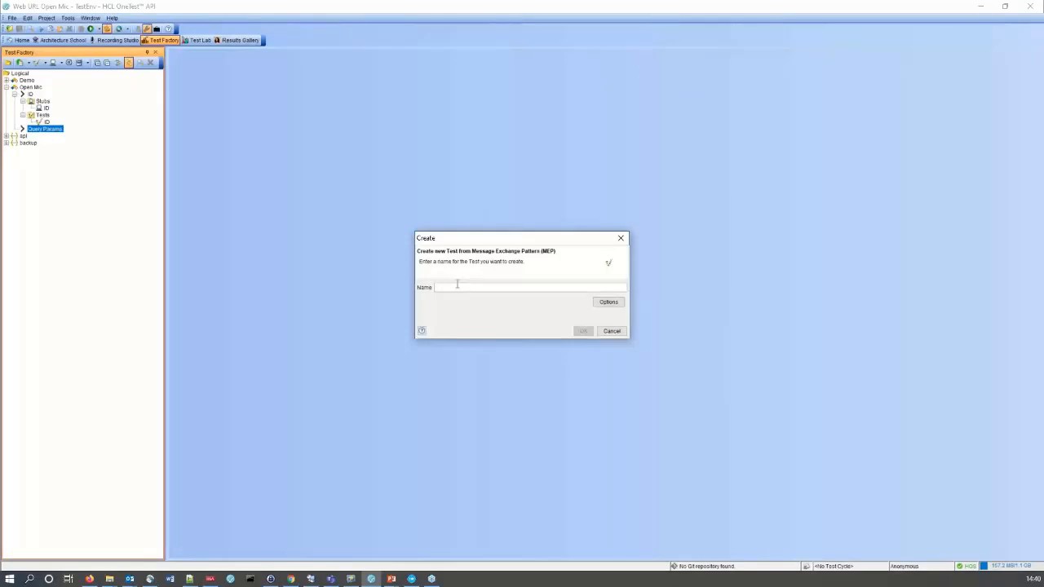
pyautogui.write('QP')
pyautogui.click(584, 331)
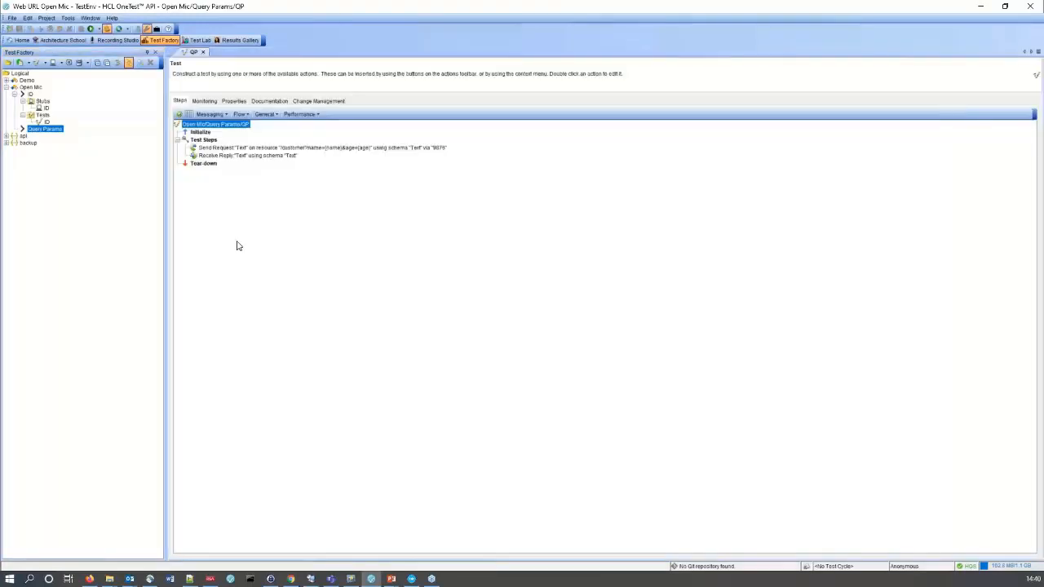
# Step: In the QP test's Send Request action, set the name parameter to a sample first name and age to 22
pyautogui.doubleClick(254, 148)
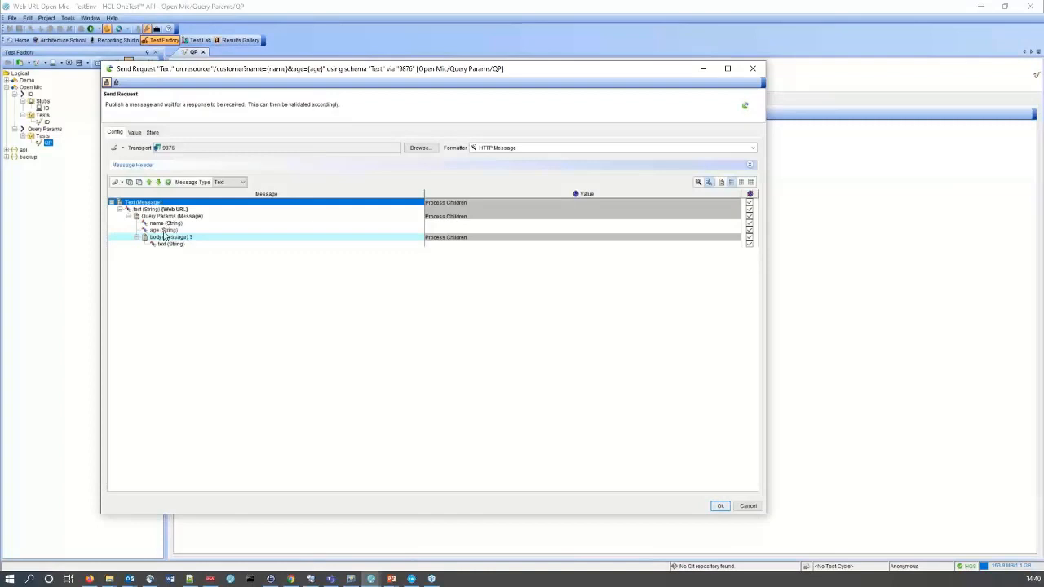
pyautogui.click(446, 224)
pyautogui.write('John')
pyautogui.press('Return')
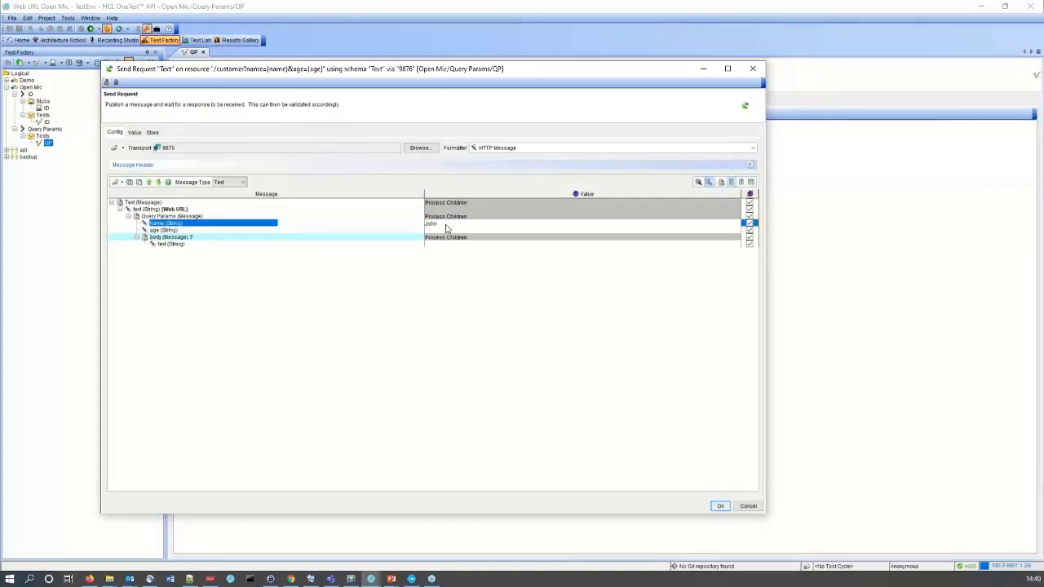
pyautogui.click(446, 230)
pyautogui.write('22')
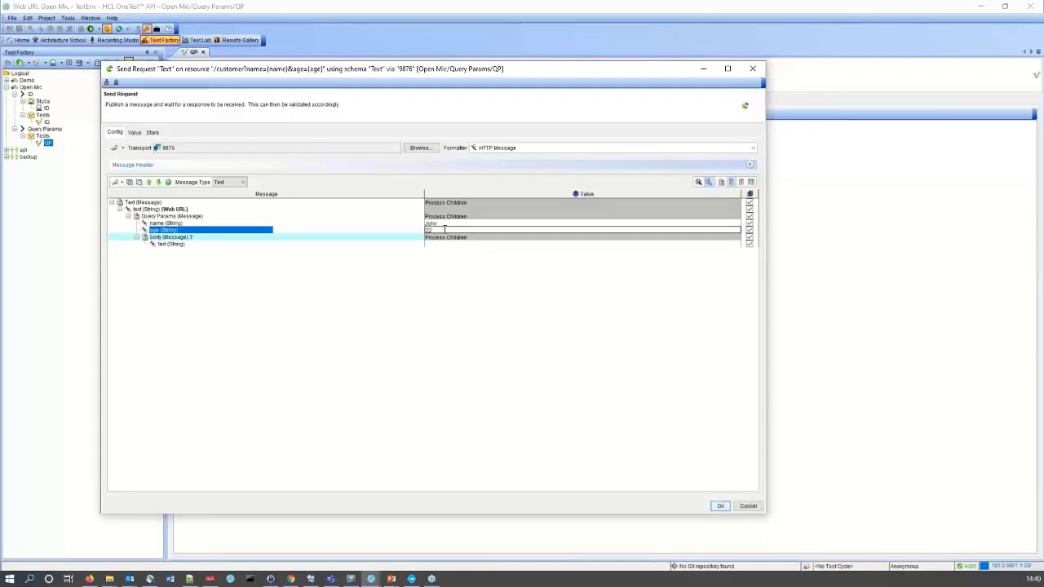
pyautogui.click(444, 234)
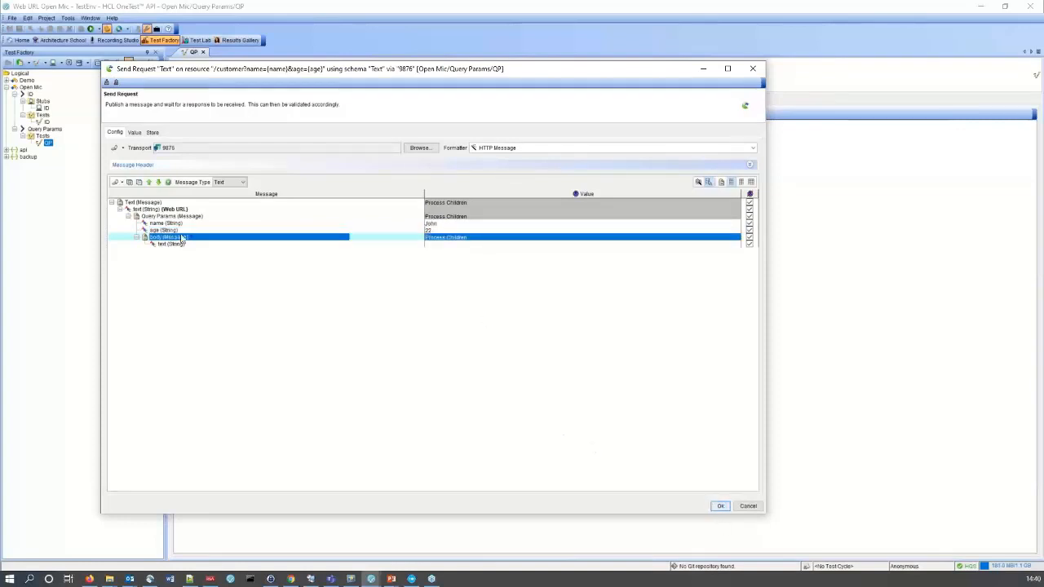
pyautogui.click(153, 166)
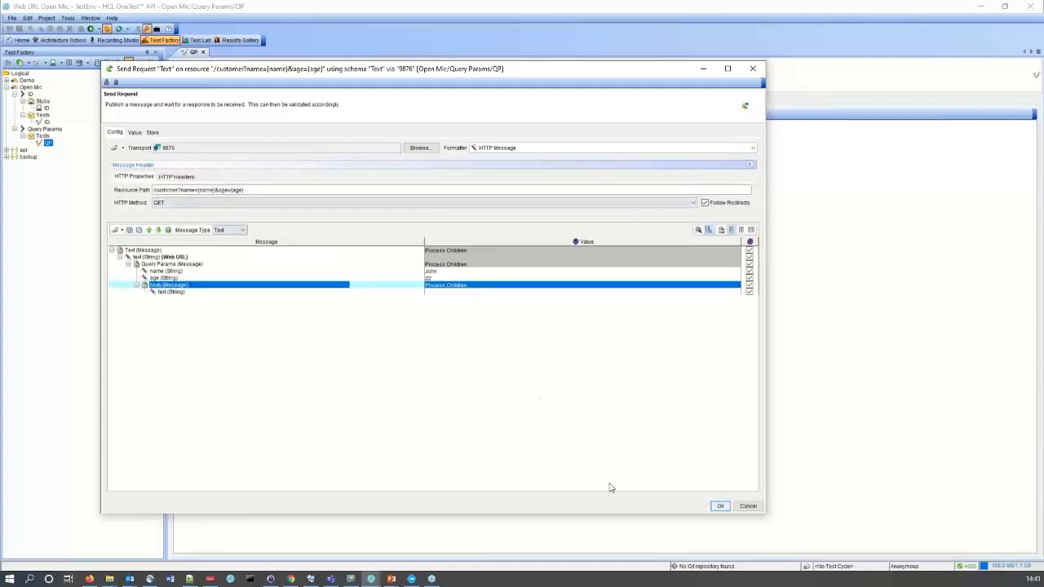
pyautogui.click(720, 505)
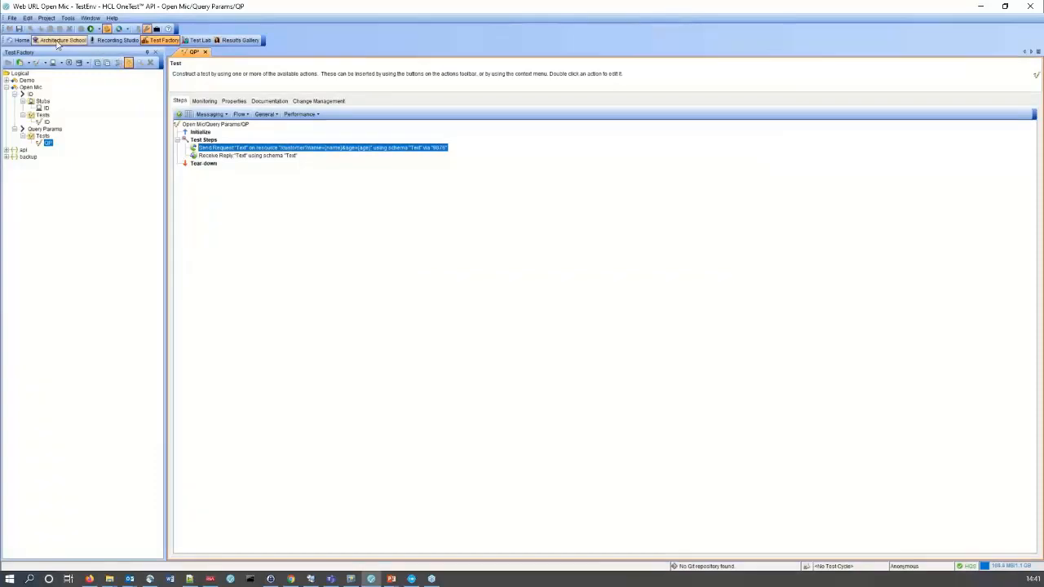
# Step: Create a stub named QP from the message exchange pattern under the Query Params operation
pyautogui.rightClick(41, 130)
pyautogui.moveTo(85, 137)
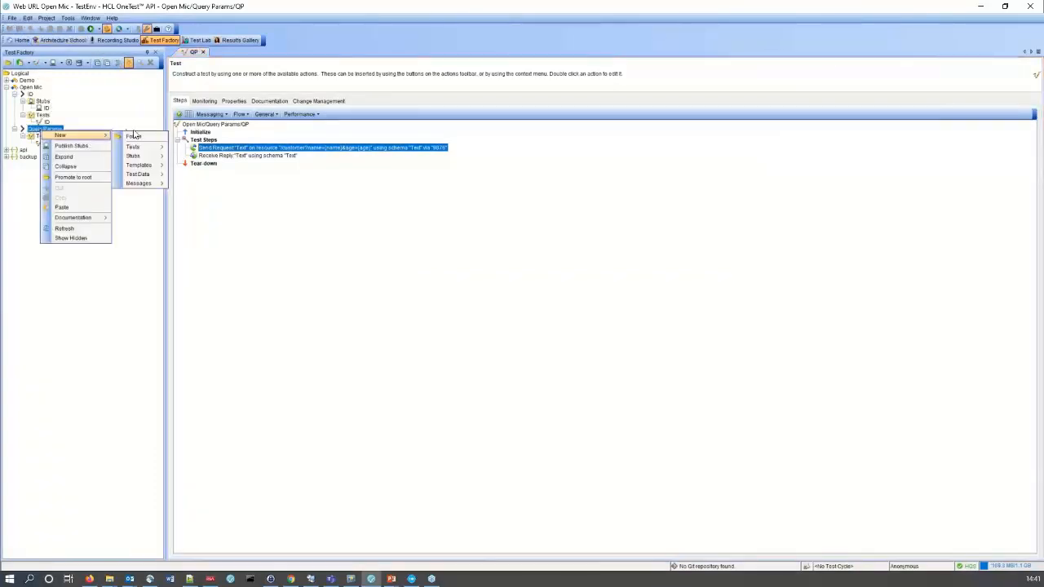
pyautogui.moveTo(156, 156)
pyautogui.click(208, 159)
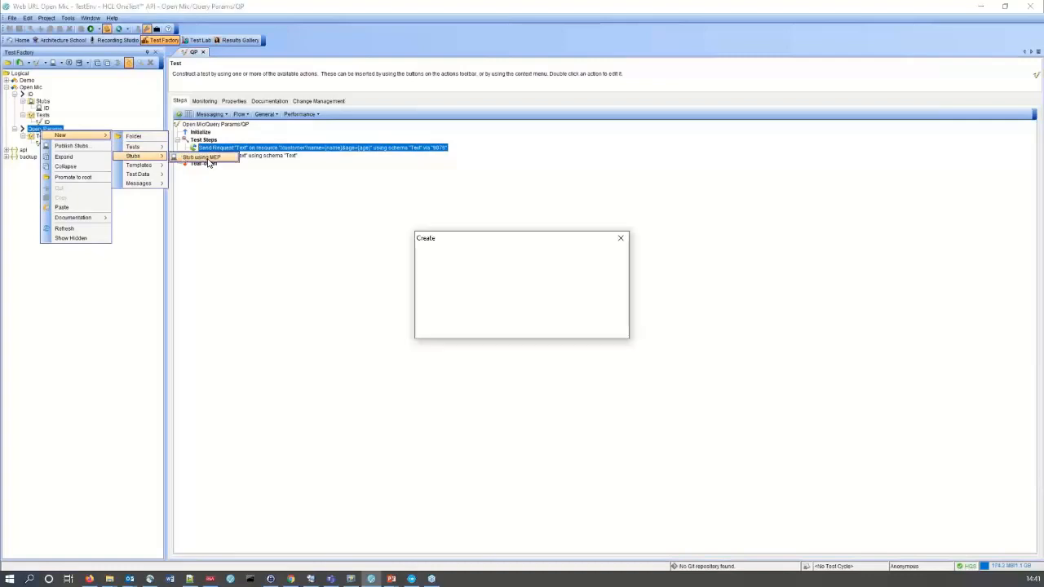
pyautogui.write('QP')
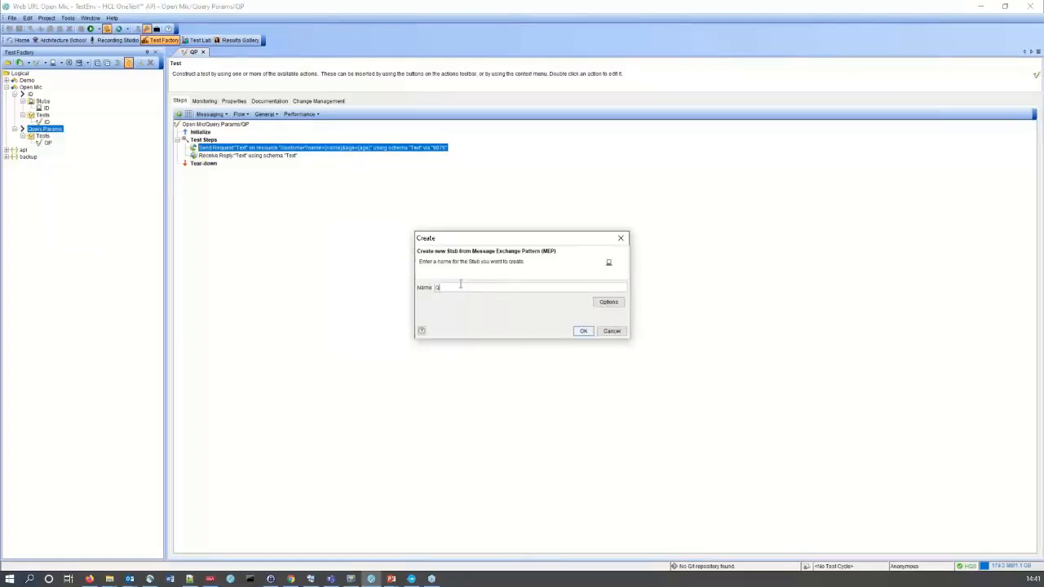
pyautogui.click(583, 331)
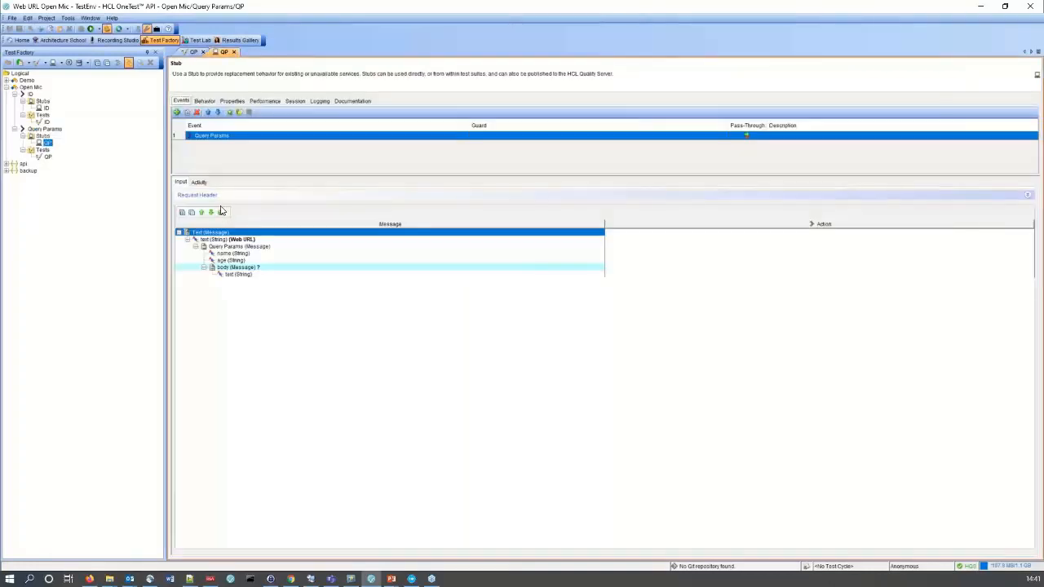
# Step: Quick-tag both the name and age fields in the QP stub's input message
pyautogui.click(226, 255)
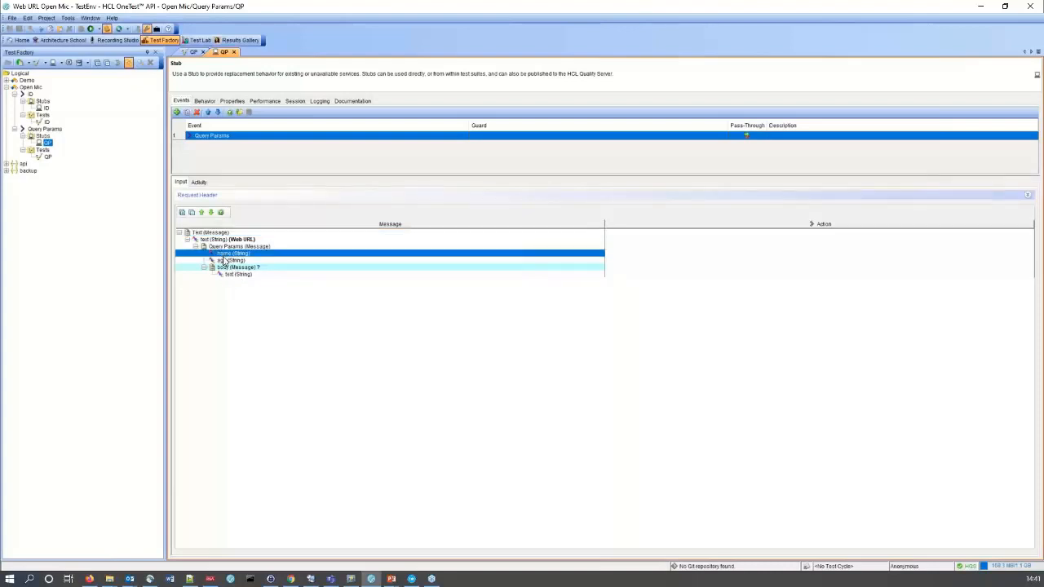
pyautogui.keyDown('shift'); pyautogui.click(226, 261); pyautogui.keyUp('shift')
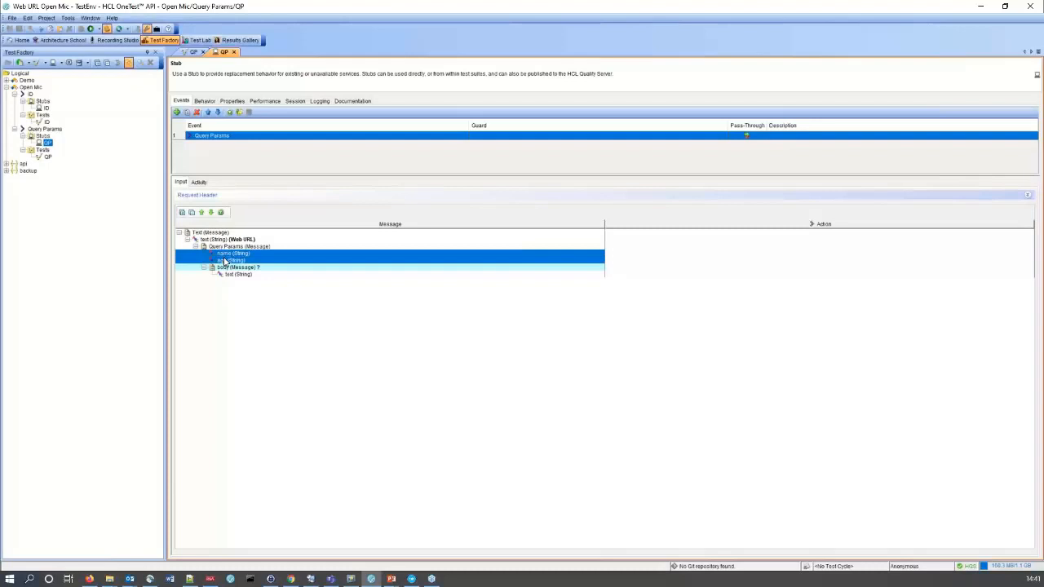
pyautogui.rightClick(247, 256)
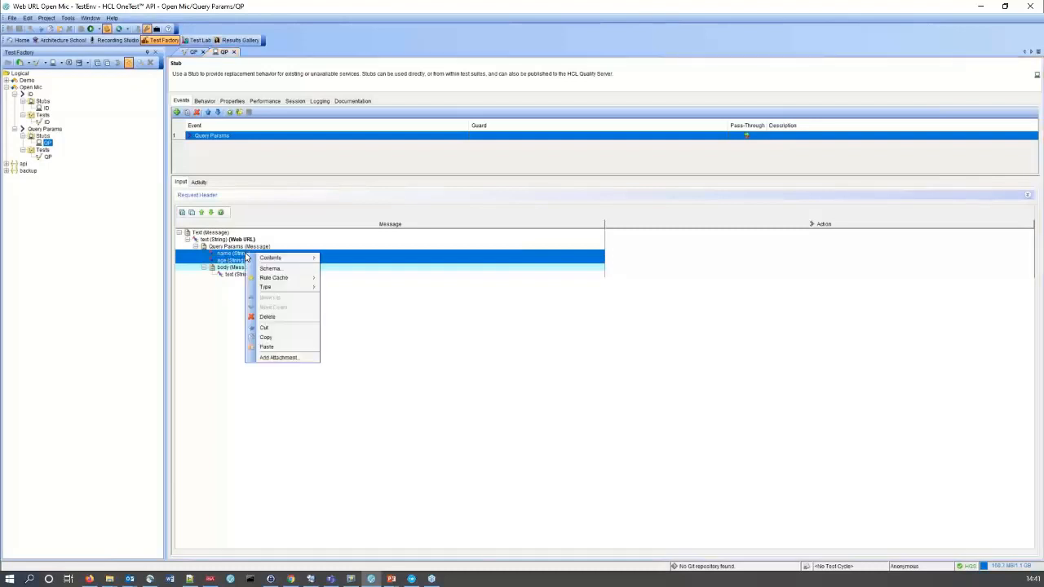
pyautogui.moveTo(290, 258)
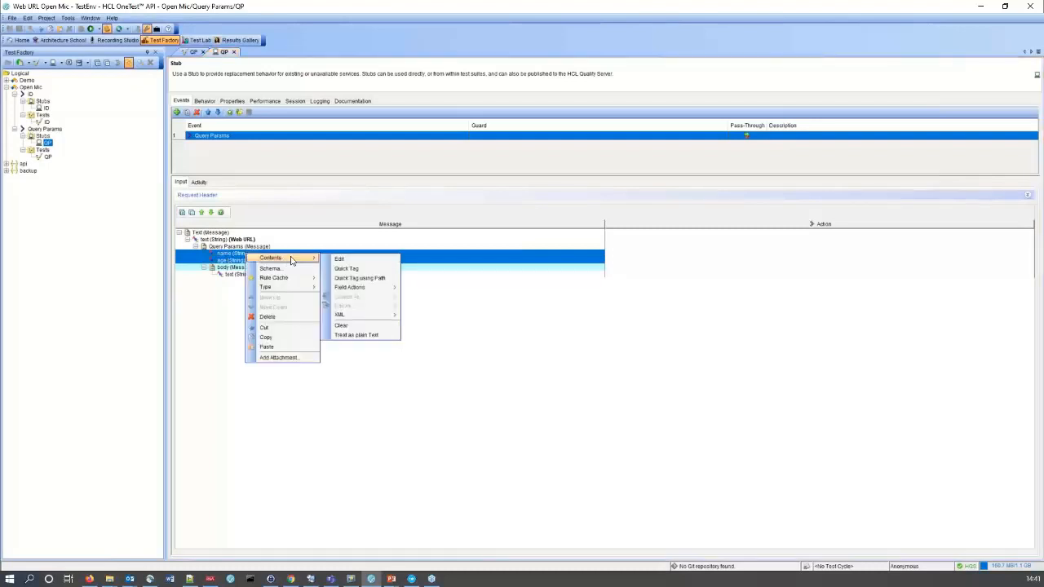
pyautogui.click(353, 269)
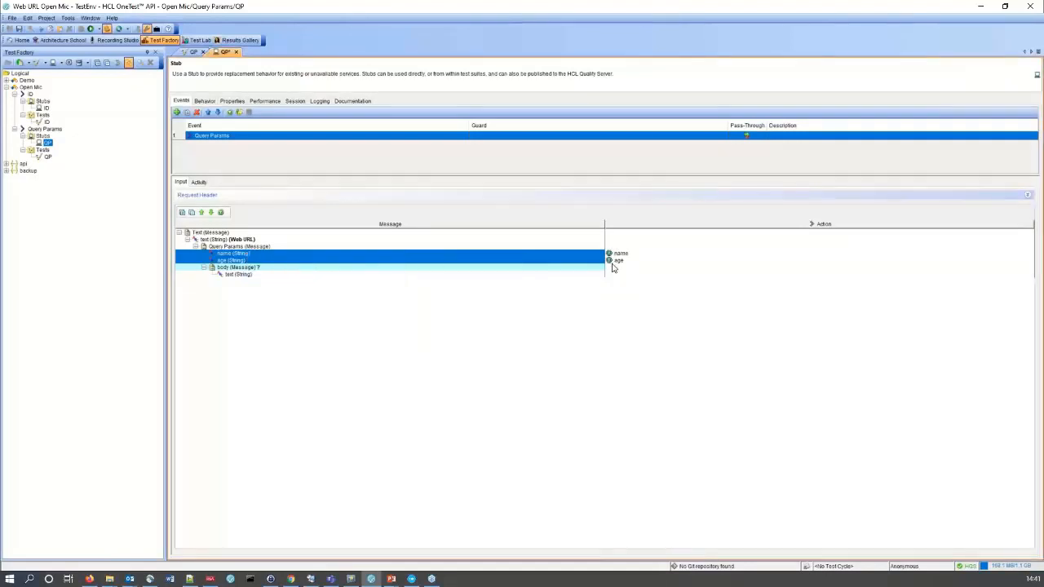
# Step: Review the QP stub's available tags, filtering out the built-in ones, and close the tag list
pyautogui.click(221, 213)
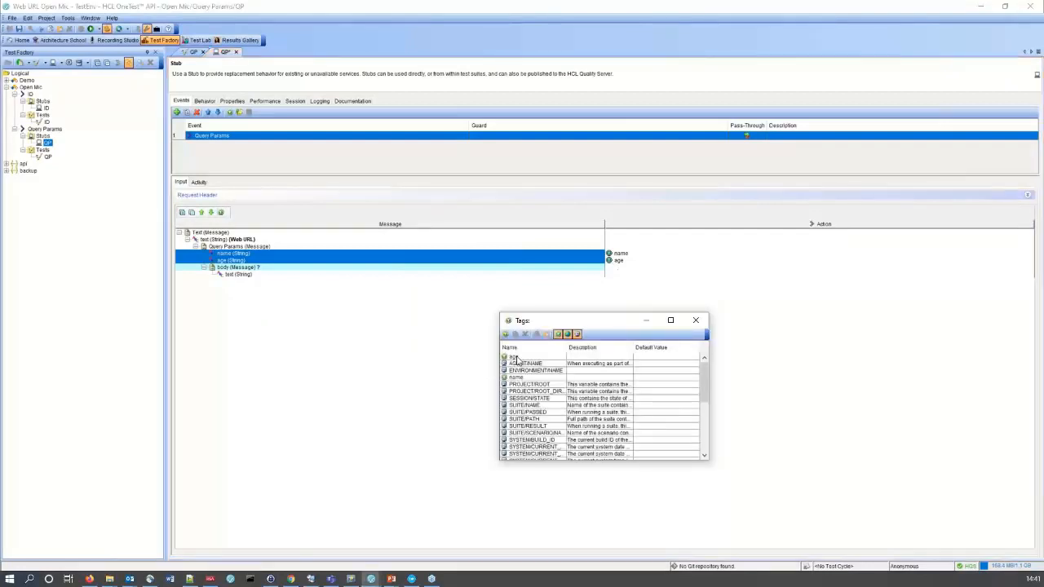
pyautogui.moveTo(559, 324); pyautogui.dragTo(357, 297)
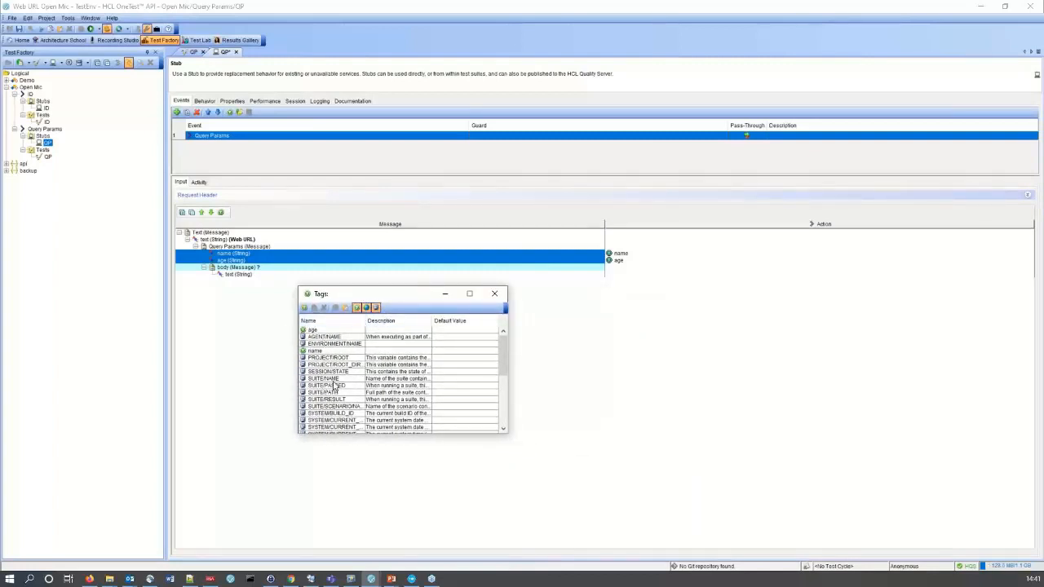
pyautogui.click(376, 308)
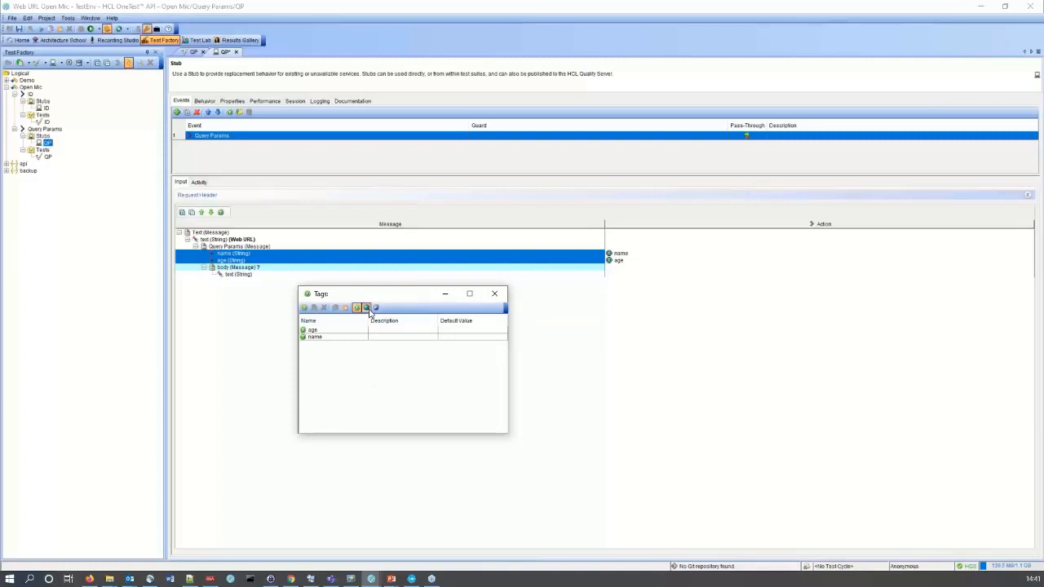
pyautogui.click(366, 307)
pyautogui.click(375, 308)
pyautogui.click(494, 293)
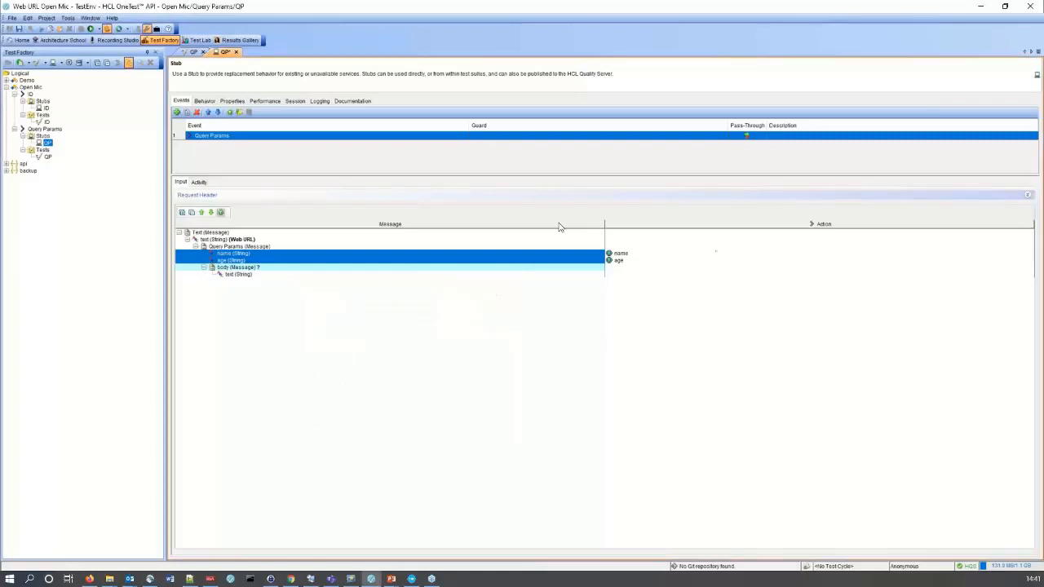
# Step: Set the QP stub's reply text to "Received: %%name%% and %%age%%" using the test-scope tags, and save the stub
pyautogui.click(200, 184)
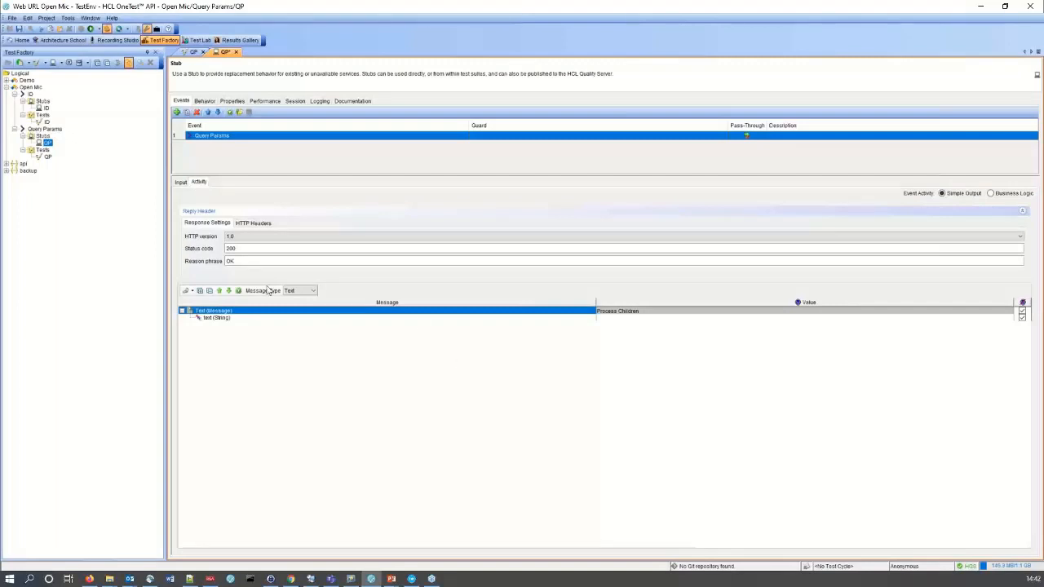
pyautogui.moveTo(596, 303); pyautogui.dragTo(486, 303)
pyautogui.click(509, 318)
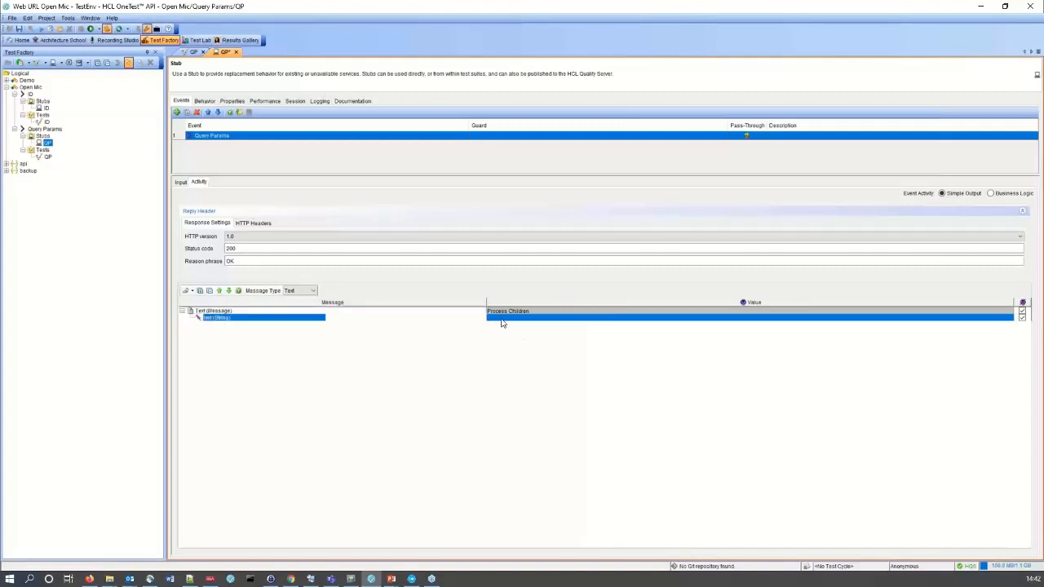
pyautogui.click(500, 318)
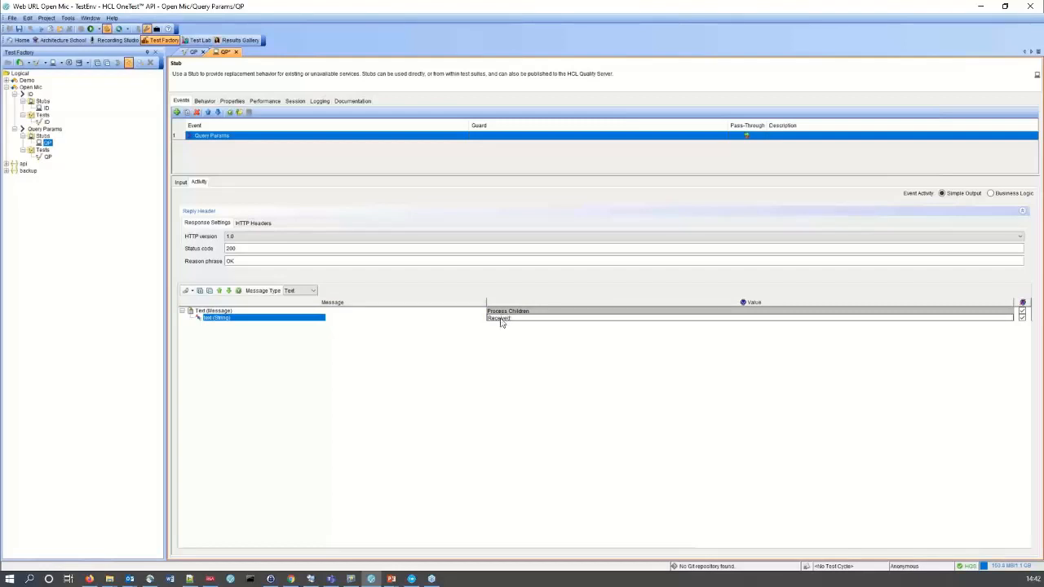
pyautogui.rightClick(524, 319)
pyautogui.moveTo(560, 353)
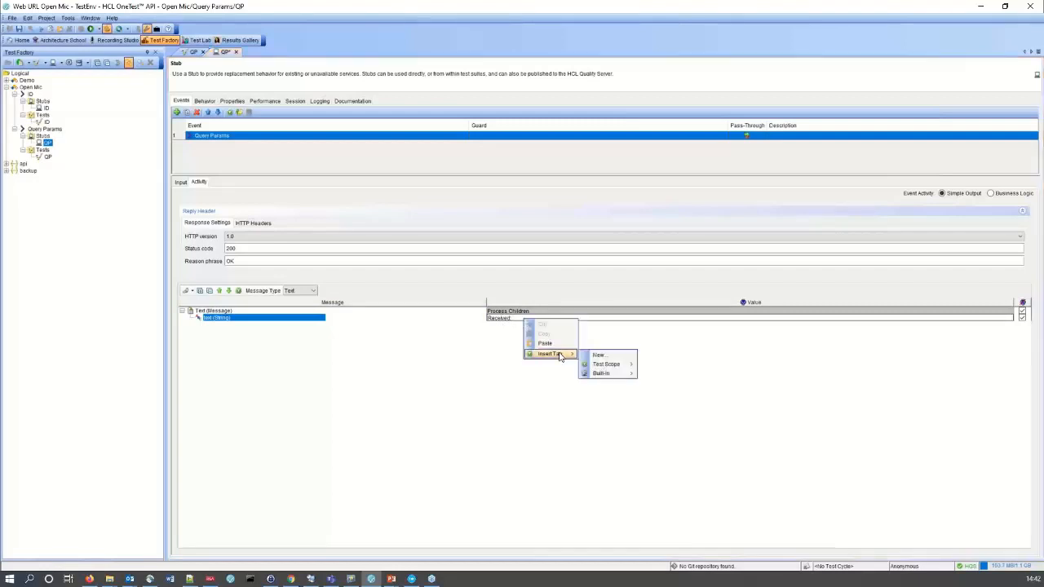
pyautogui.moveTo(614, 366)
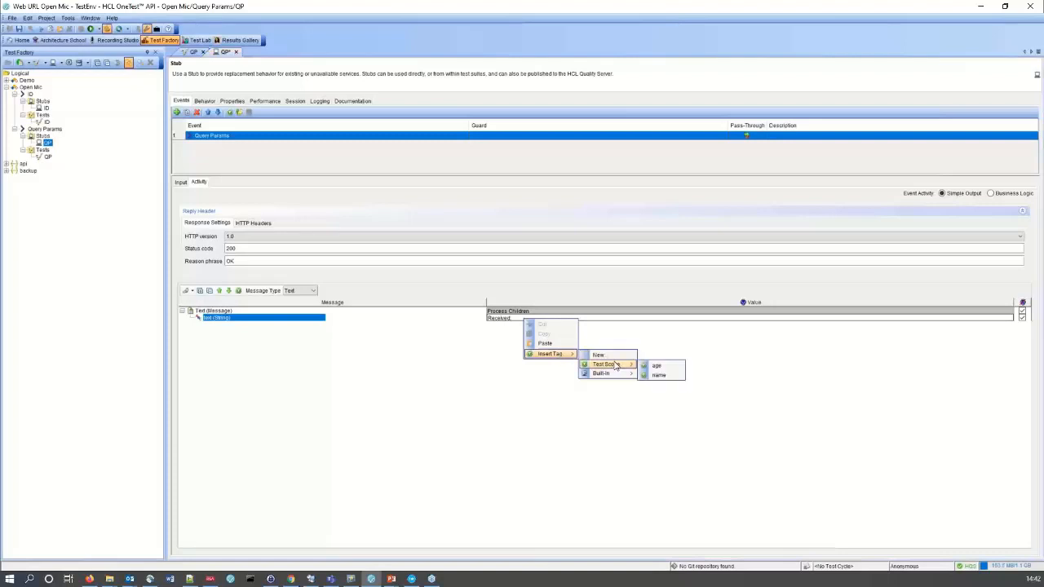
pyautogui.click(657, 374)
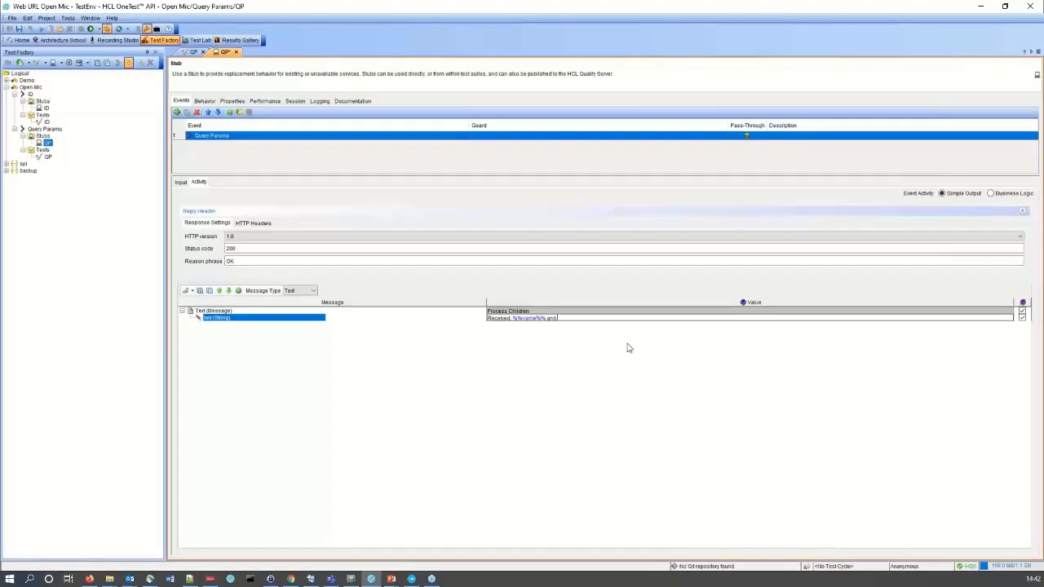
pyautogui.rightClick(588, 323)
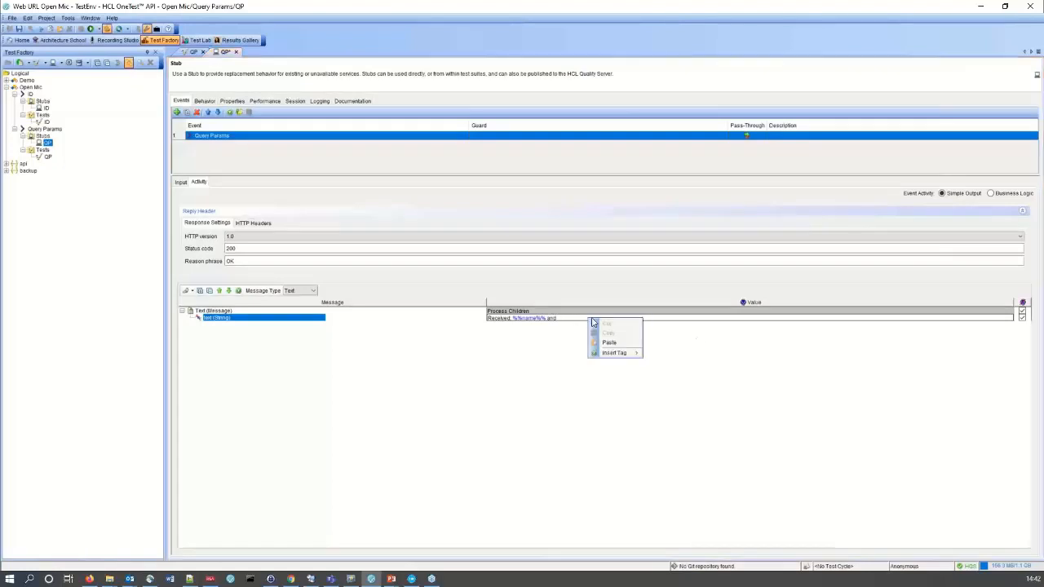
pyautogui.moveTo(624, 352)
pyautogui.moveTo(690, 363)
pyautogui.click(728, 365)
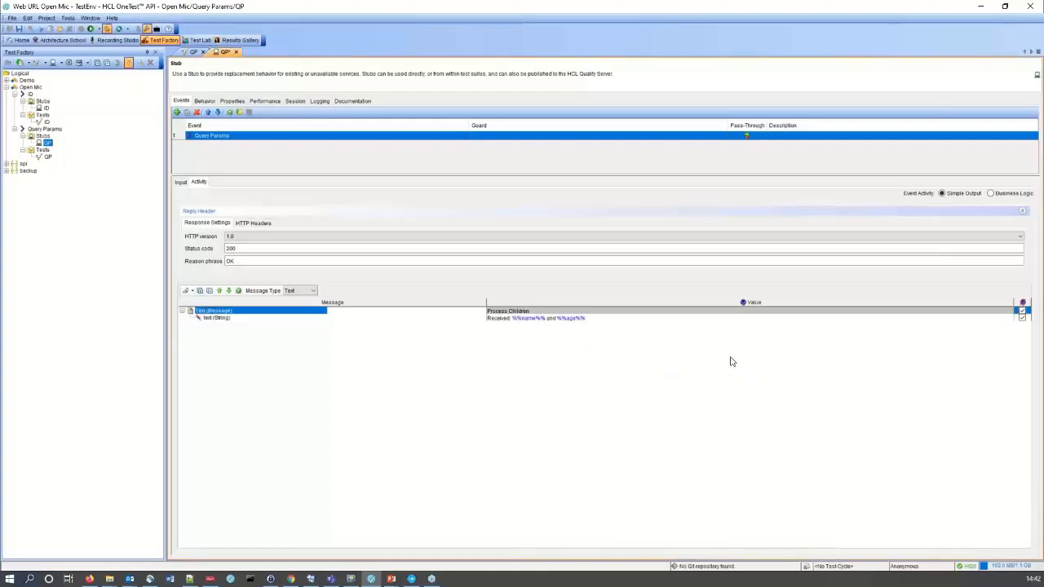
pyautogui.click(19, 28)
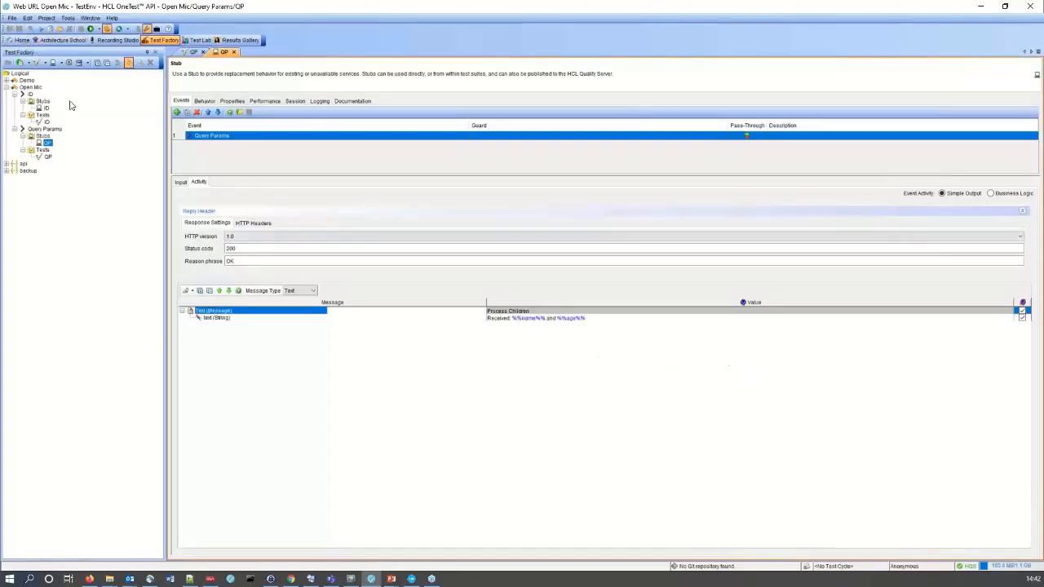
# Step: Run the QP stub, and clear the finished tasks and stop the ID stub in the Task Monitor
pyautogui.rightClick(47, 145)
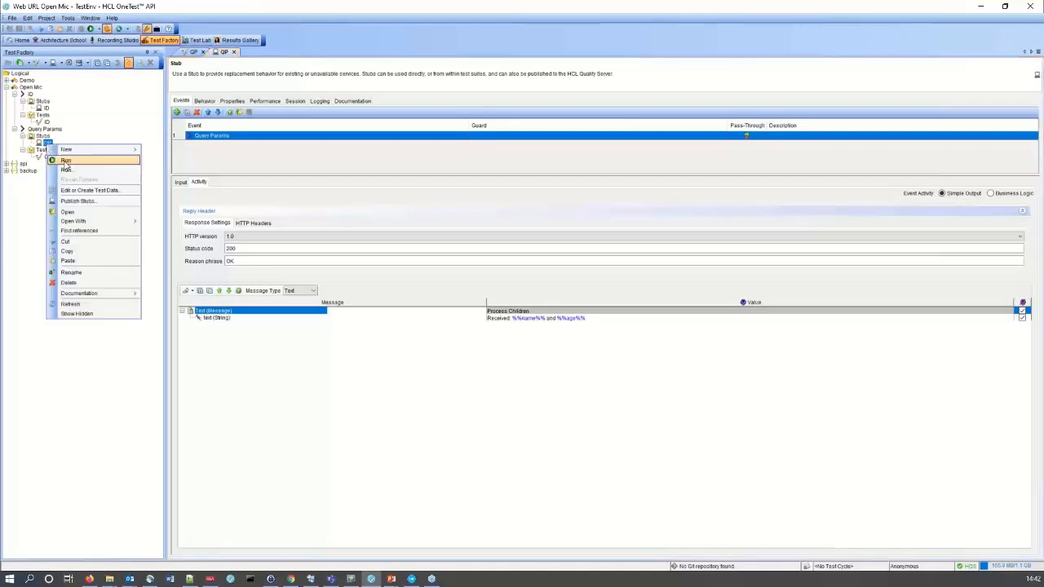
pyautogui.click(65, 161)
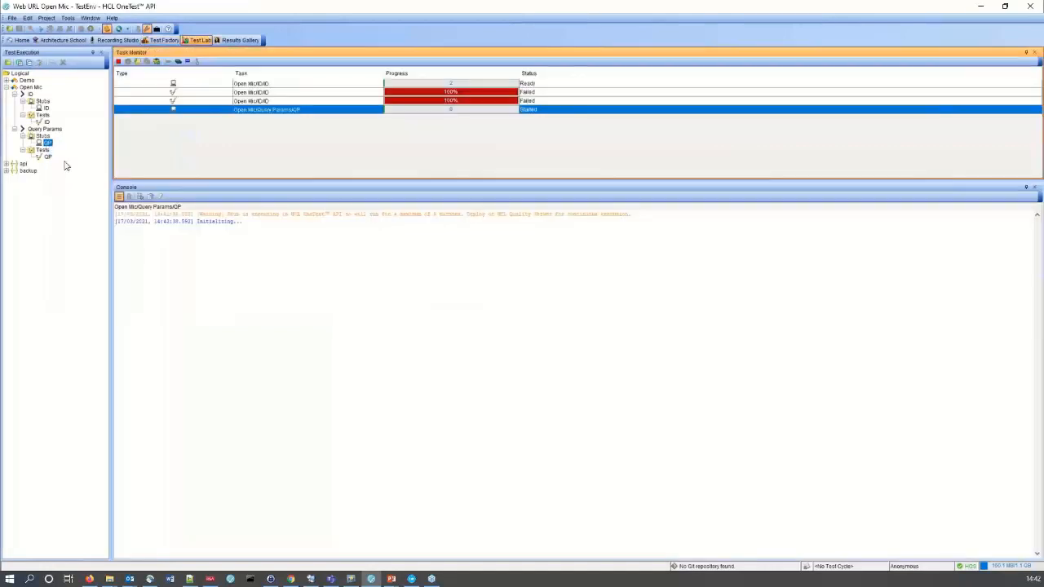
pyautogui.click(180, 62)
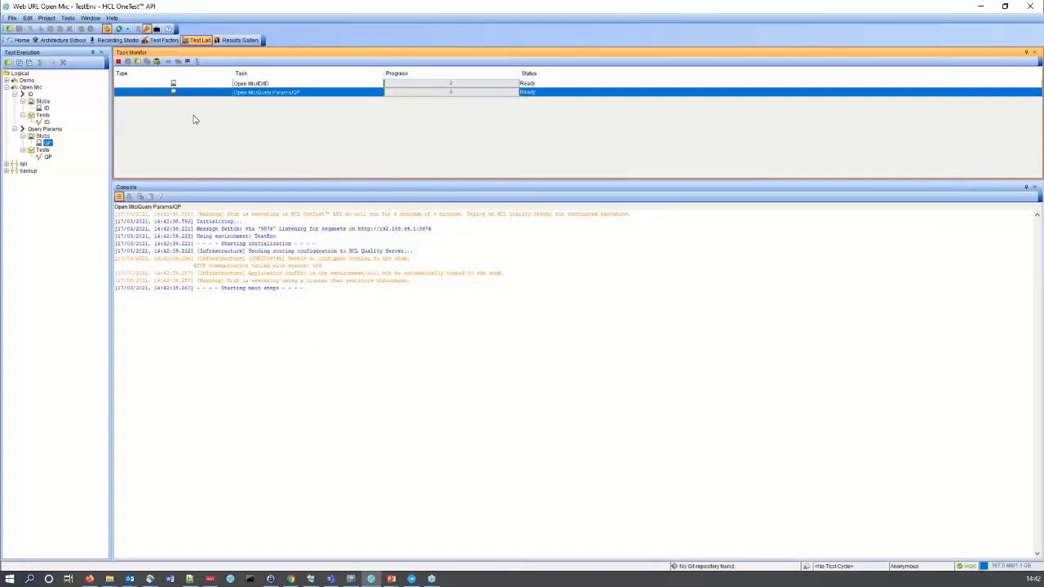
pyautogui.click(174, 84)
pyautogui.click(118, 63)
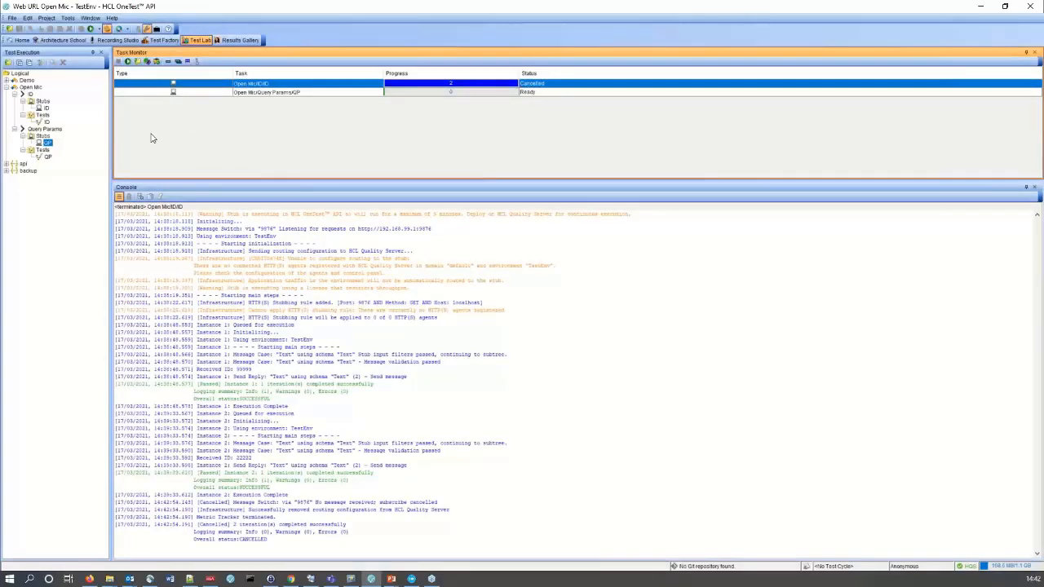
# Step: Run the QP test against the running QP stub
pyautogui.rightClick(50, 158)
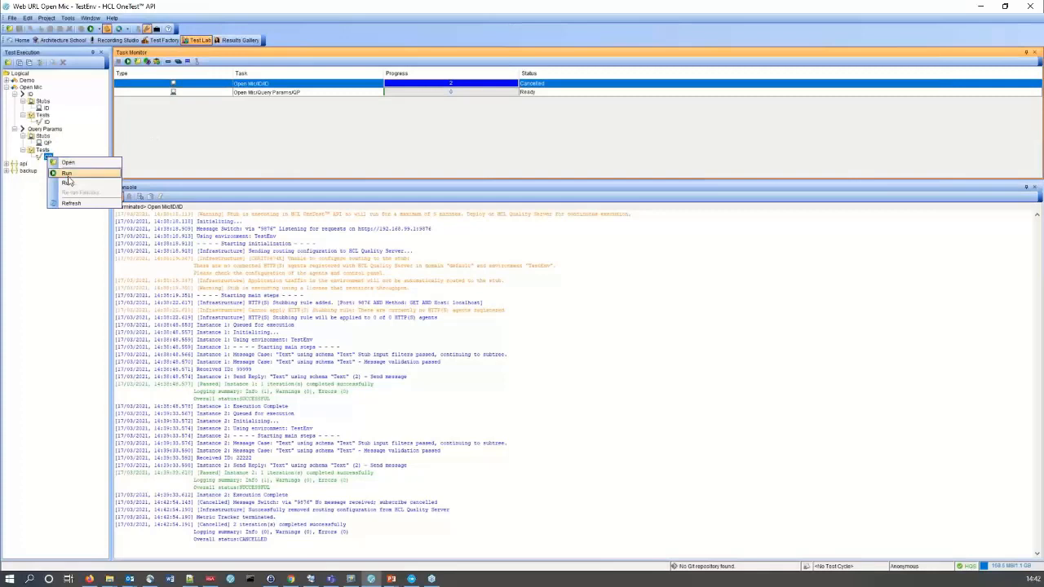
pyautogui.click(68, 174)
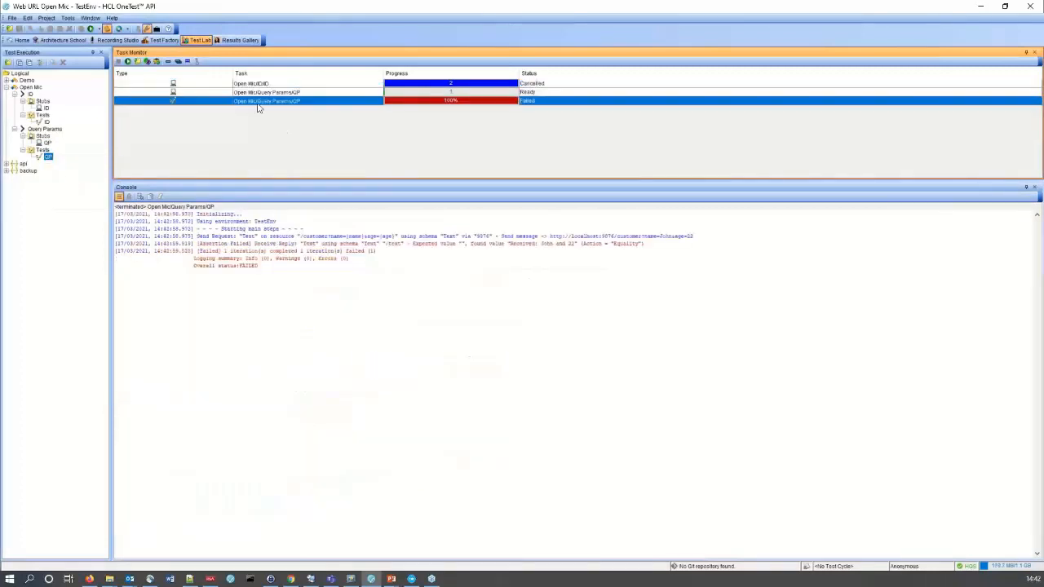
# Step: Stop the QP stub and clear all finished tasks from the Task Monitor
pyautogui.click(177, 64)
pyautogui.click(119, 62)
pyautogui.click(177, 62)
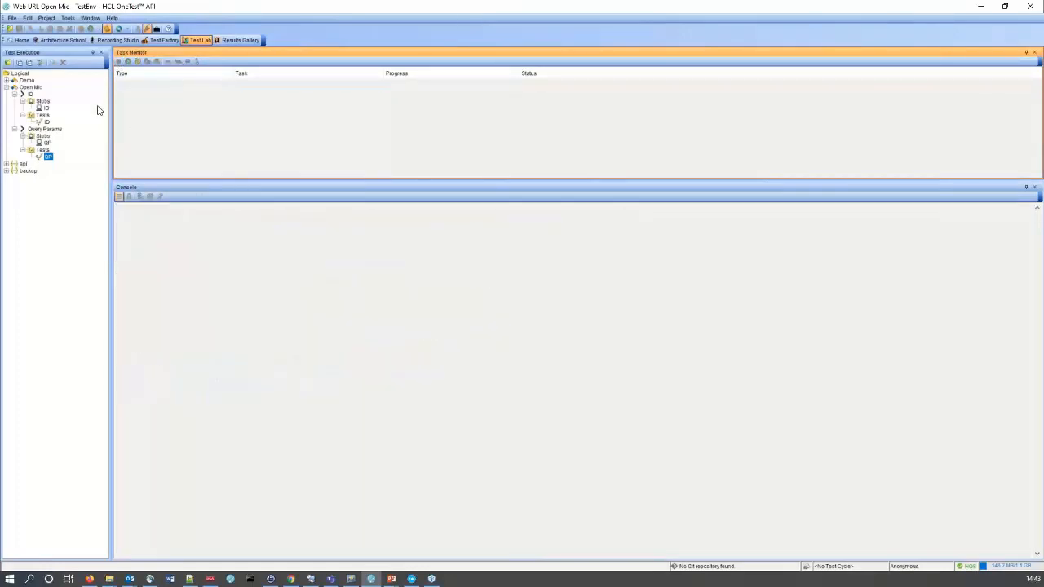
# Step: Create a new operation named Regex under the Open Mic service component in the logical view
pyautogui.click(59, 40)
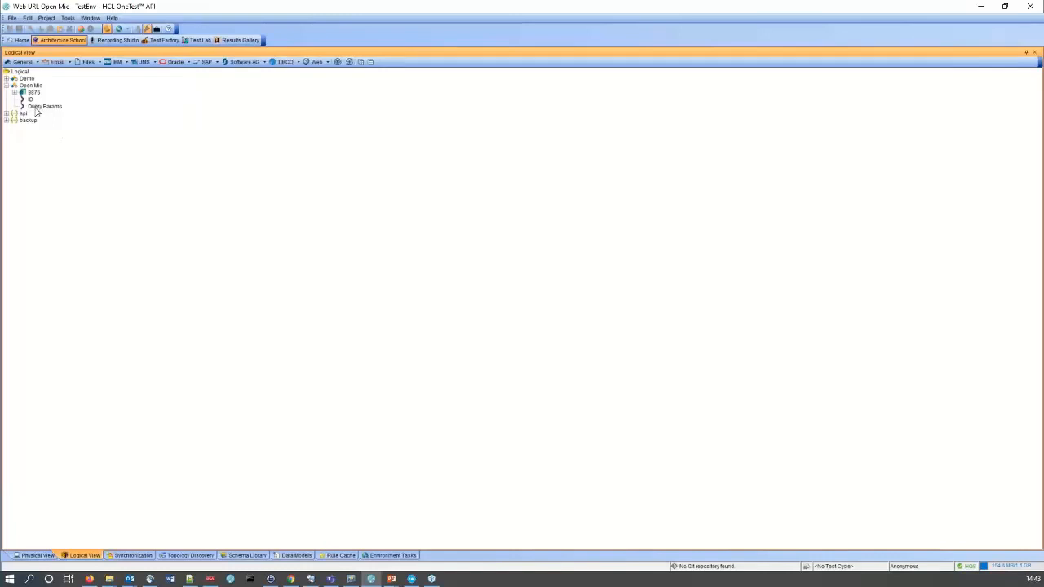
pyautogui.click(24, 86)
pyautogui.rightClick(25, 87)
pyautogui.moveTo(74, 92)
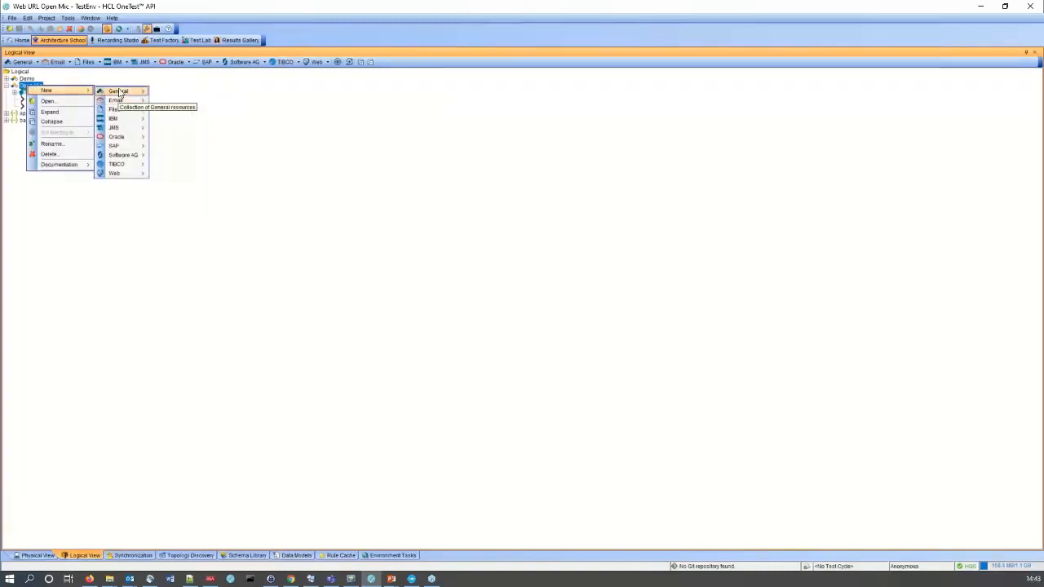
pyautogui.moveTo(123, 92)
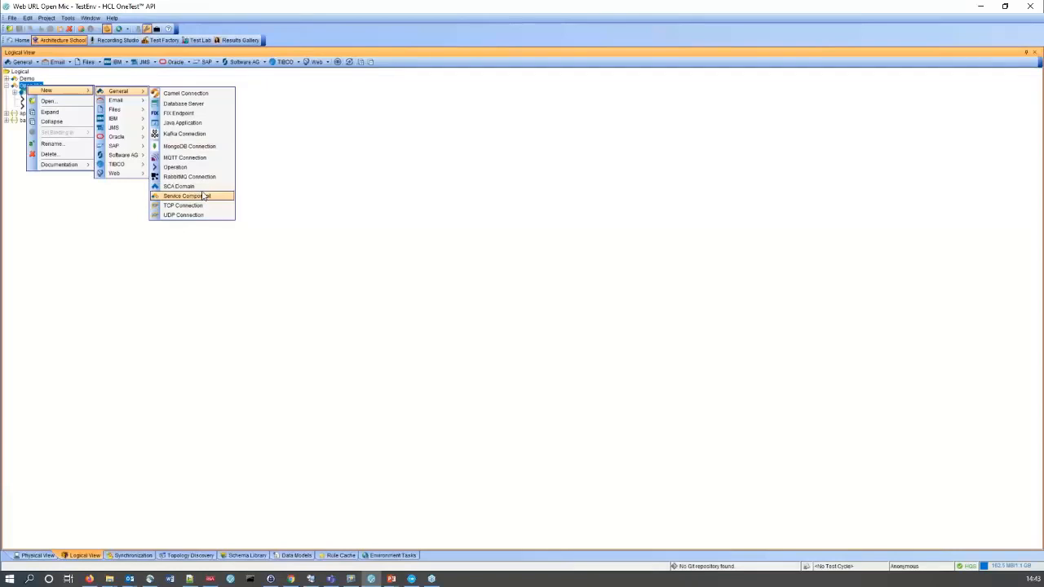
pyautogui.click(192, 167)
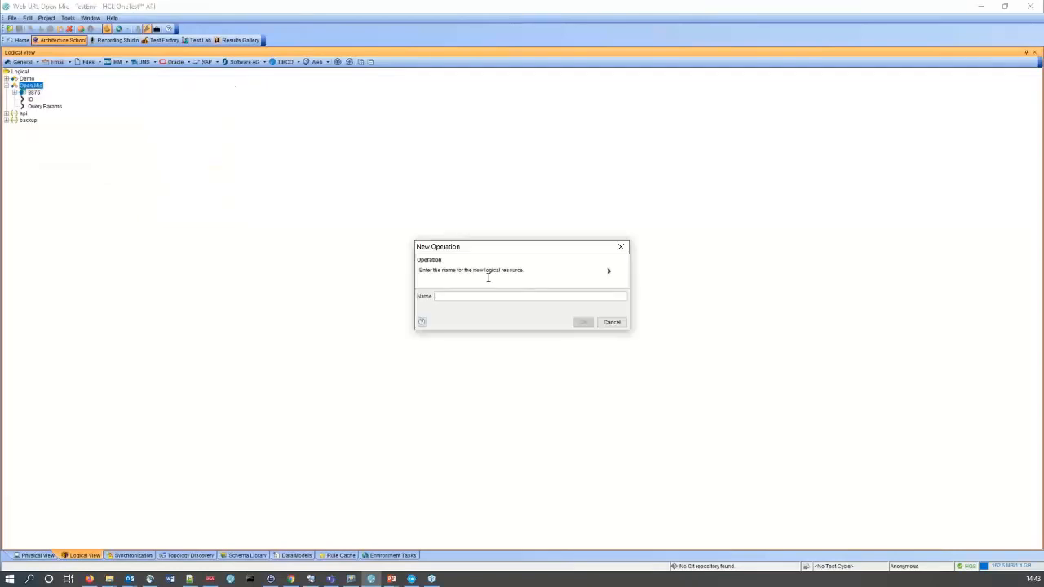
pyautogui.write('Regex')
pyautogui.click(583, 322)
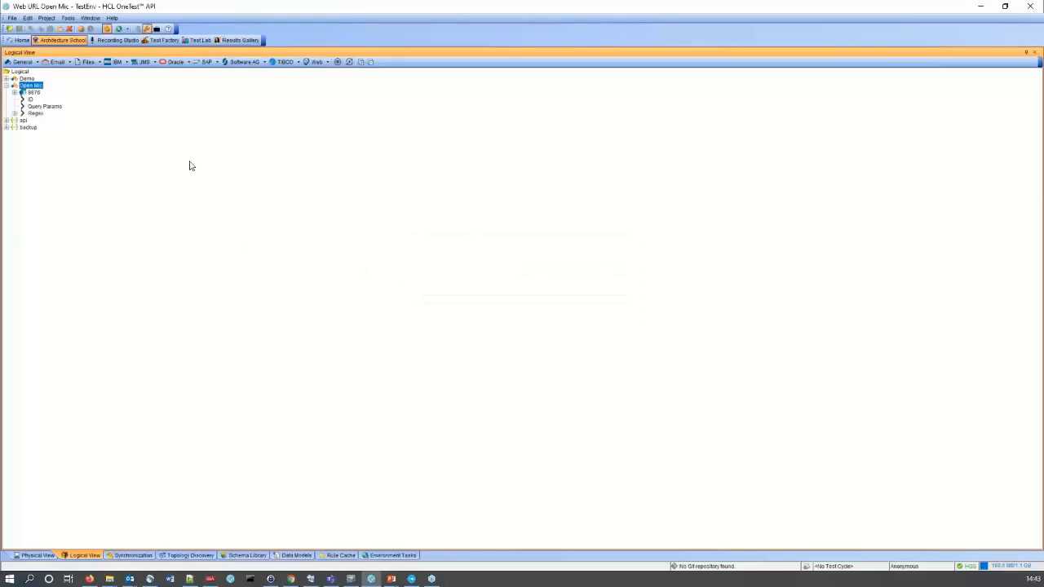
# Step: Open the Regex operation's properties and bind it to the 9876 transport
pyautogui.click(36, 107)
pyautogui.doubleClick(36, 113)
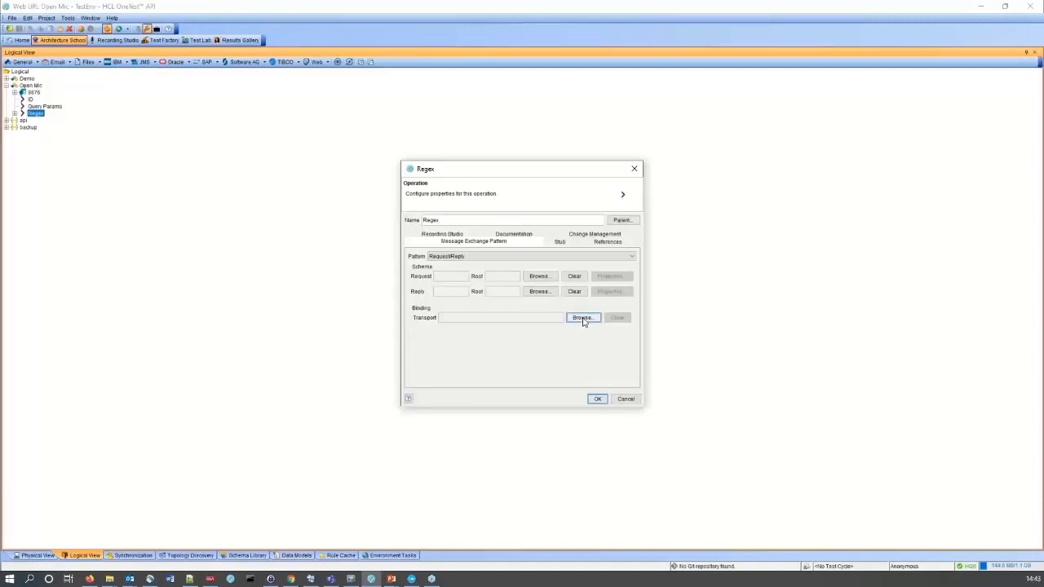
pyautogui.click(582, 318)
pyautogui.click(452, 276)
pyautogui.click(575, 392)
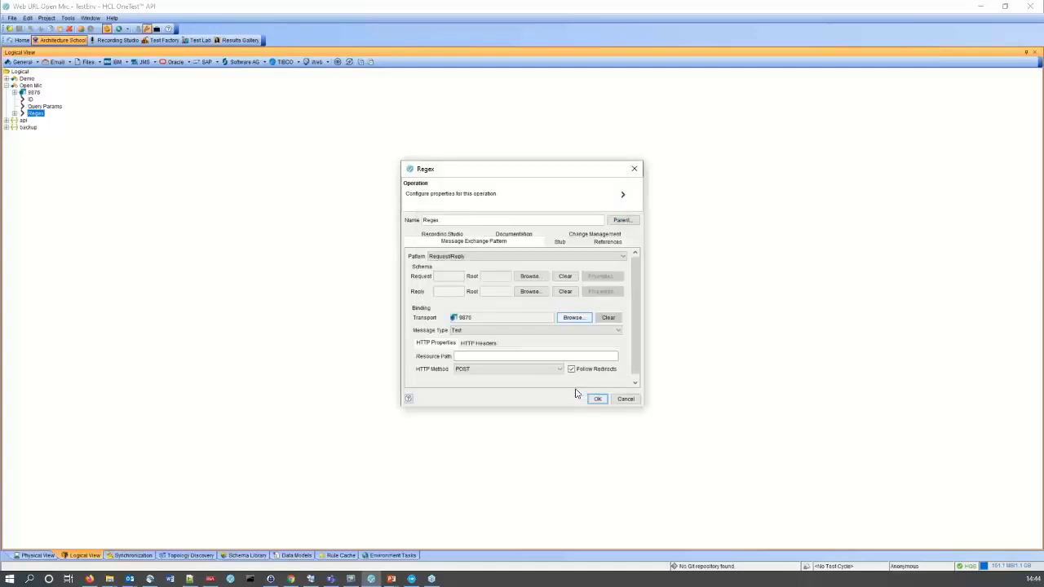
# Step: Set the Regex operation's request schema to the Open Mic Web URL schema with ID as root
pyautogui.moveTo(457, 172); pyautogui.dragTo(168, 119)
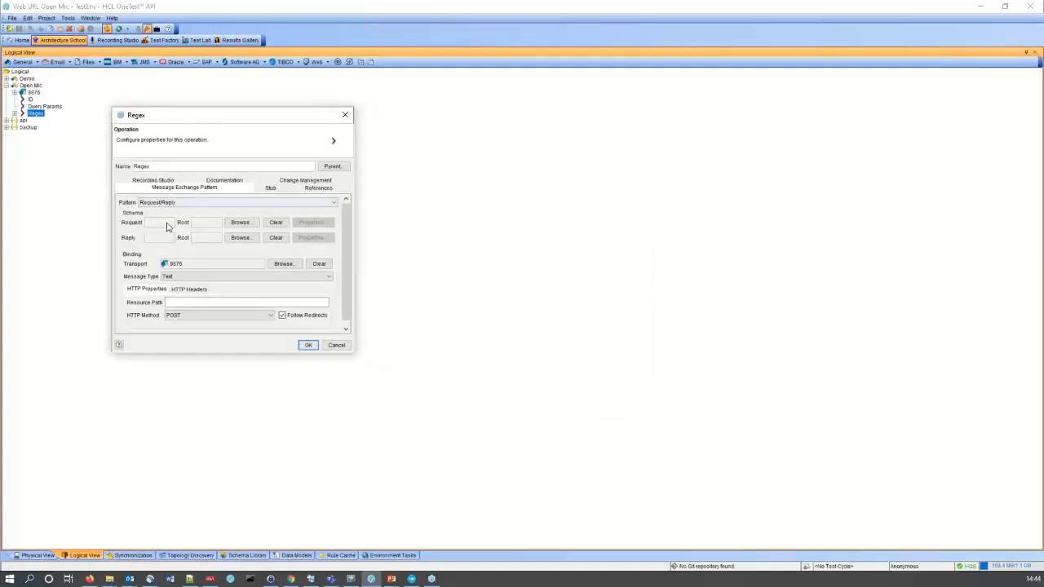
pyautogui.click(239, 223)
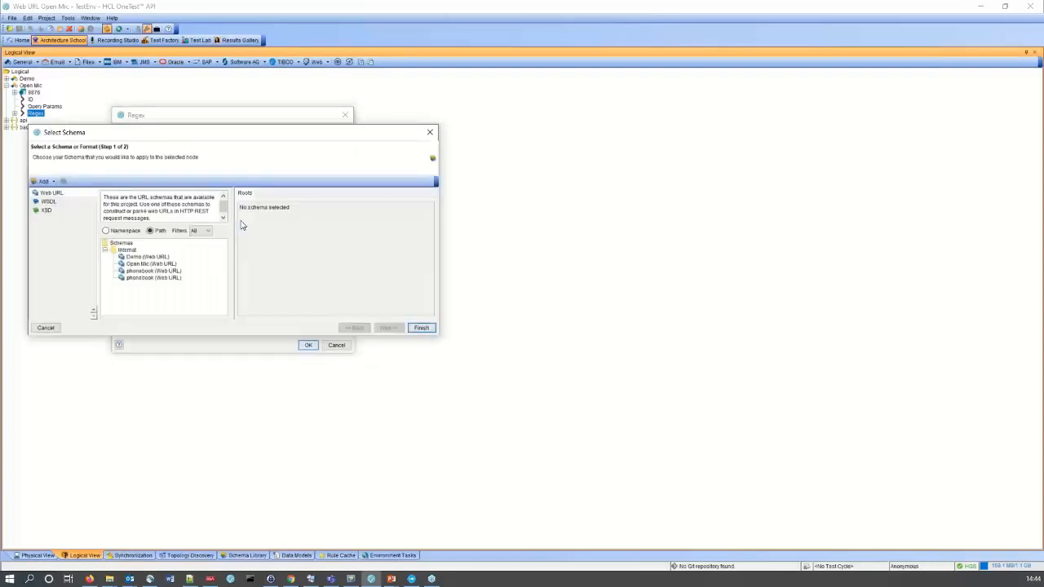
pyautogui.click(155, 264)
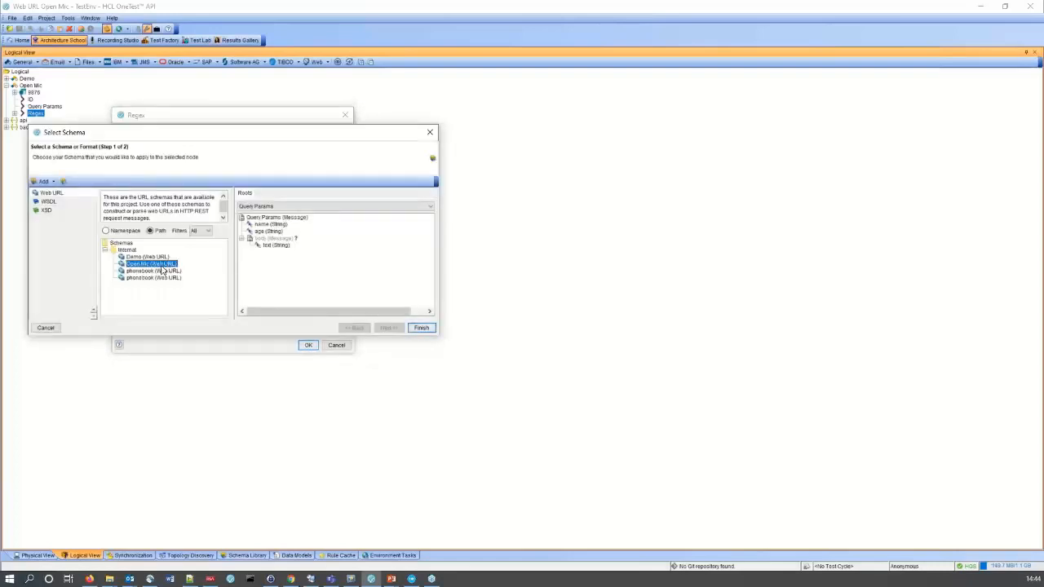
pyautogui.click(269, 206)
pyautogui.click(269, 223)
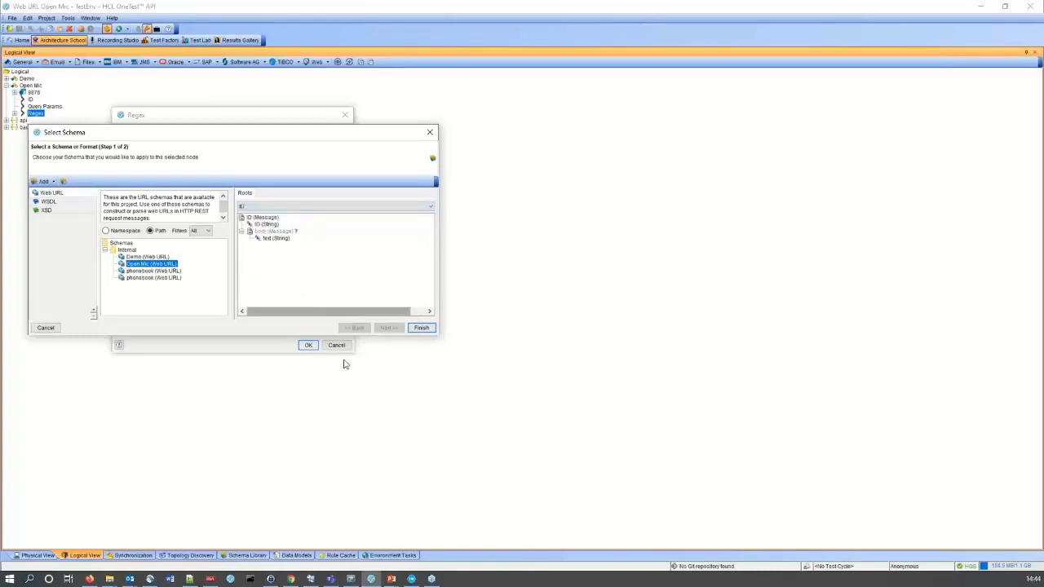
pyautogui.click(421, 327)
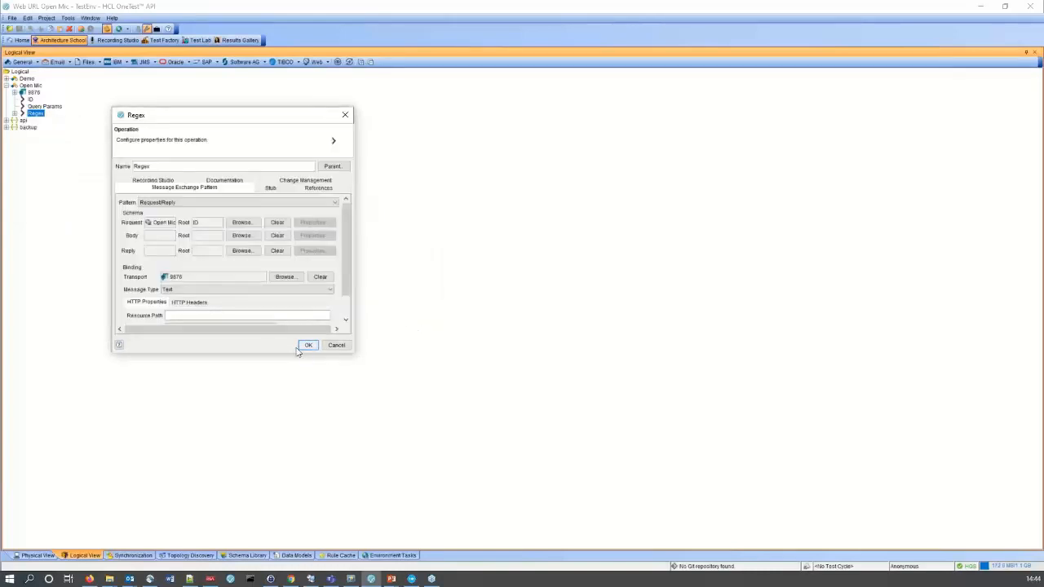
# Step: Set the Regex operation's HTTP method to GET and resource path to /customer, and accept the properties
pyautogui.moveTo(205, 354); pyautogui.dragTo(222, 421)
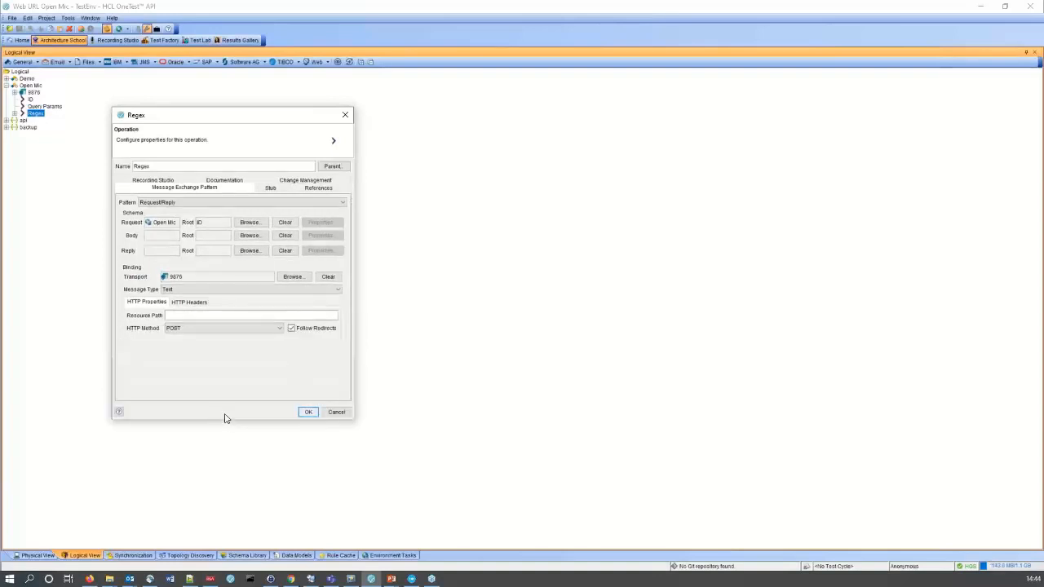
pyautogui.click(180, 328)
pyautogui.click(181, 336)
pyautogui.write('tomer')
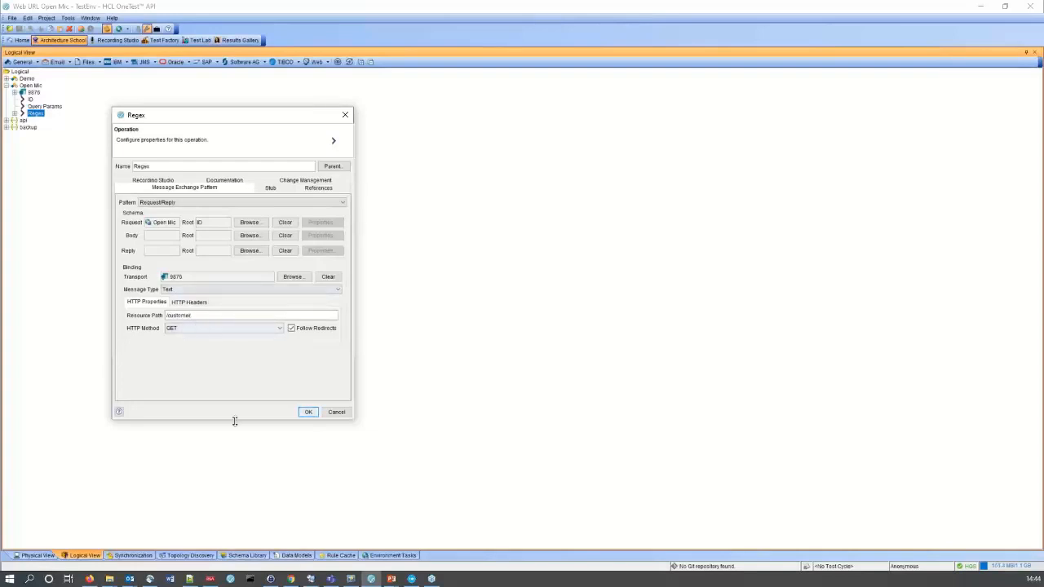
pyautogui.click(308, 411)
# Step: Switch to the Test Factory and close all open QP test and stub editors
pyautogui.click(160, 40)
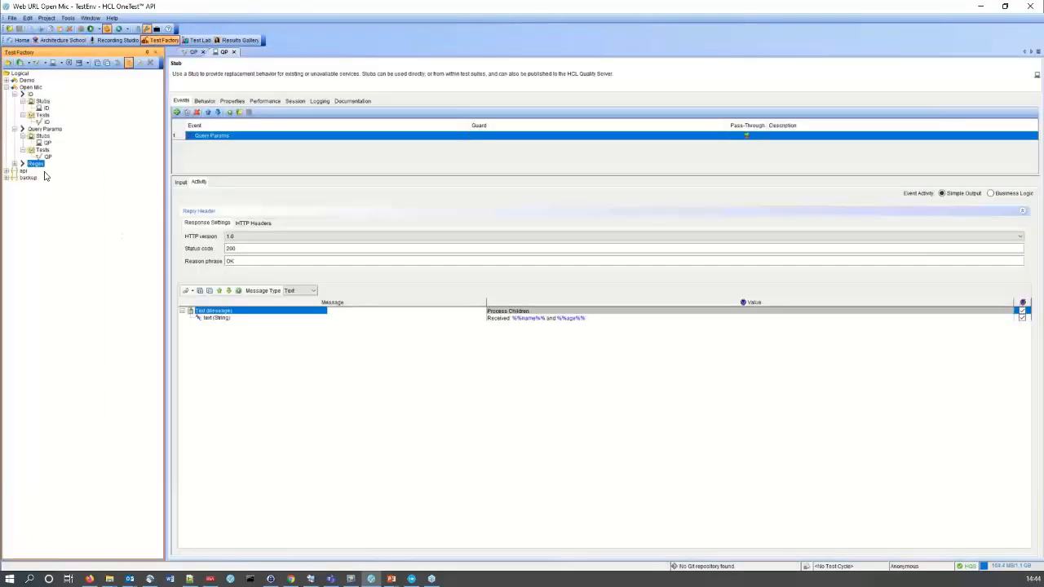
pyautogui.rightClick(36, 166)
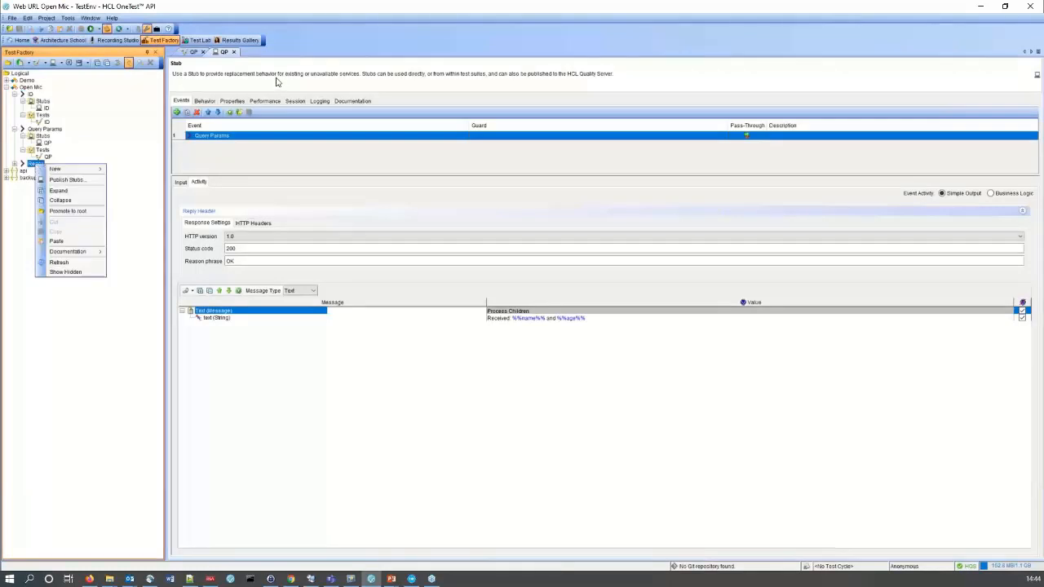
pyautogui.click(219, 55)
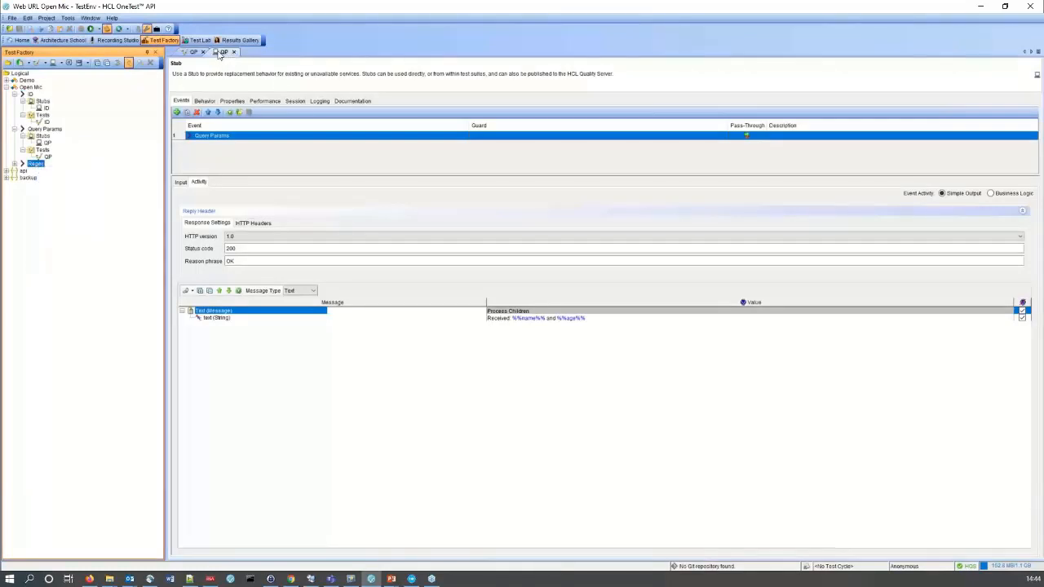
pyautogui.rightClick(218, 55)
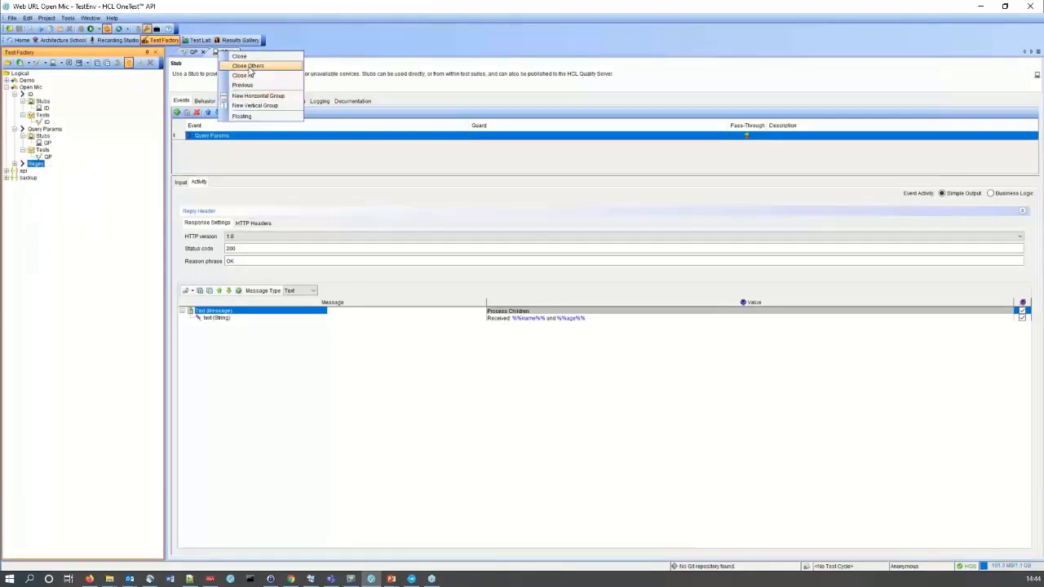
pyautogui.click(249, 76)
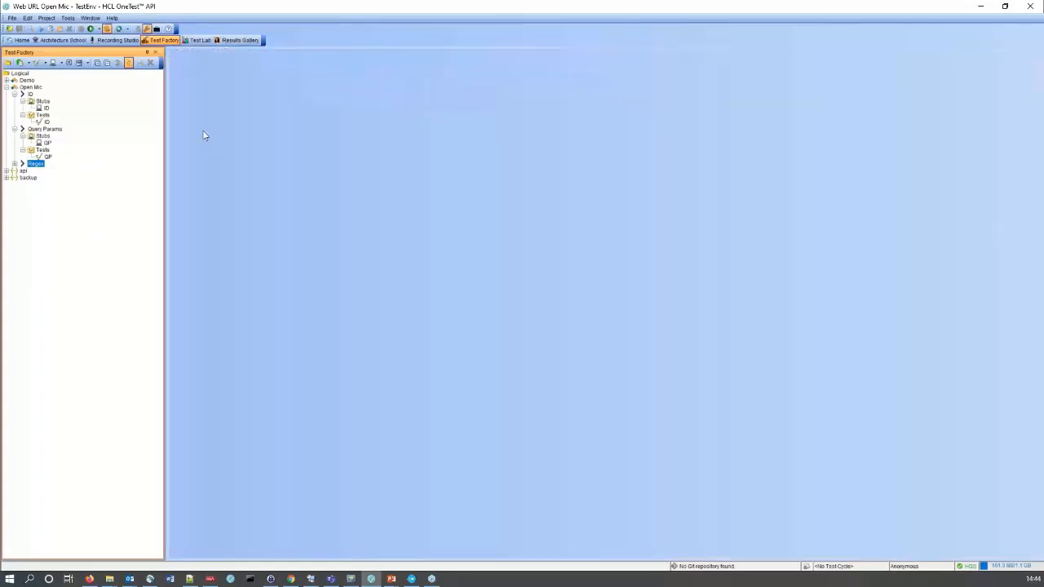
# Step: Create a test named Regex from the Regex operation's message exchange pattern
pyautogui.rightClick(35, 165)
pyautogui.moveTo(57, 167)
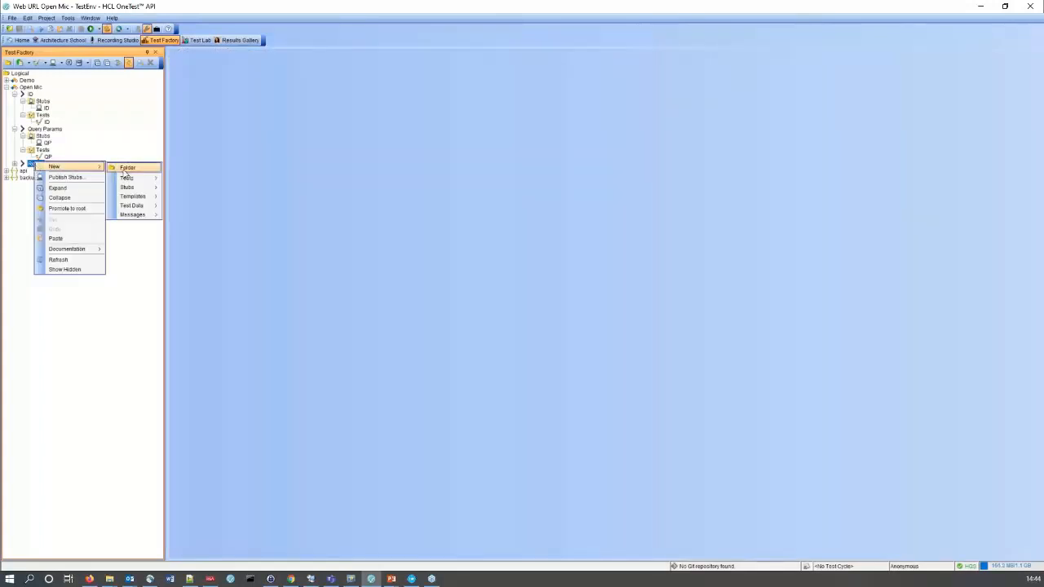
pyautogui.moveTo(137, 179)
pyautogui.click(186, 180)
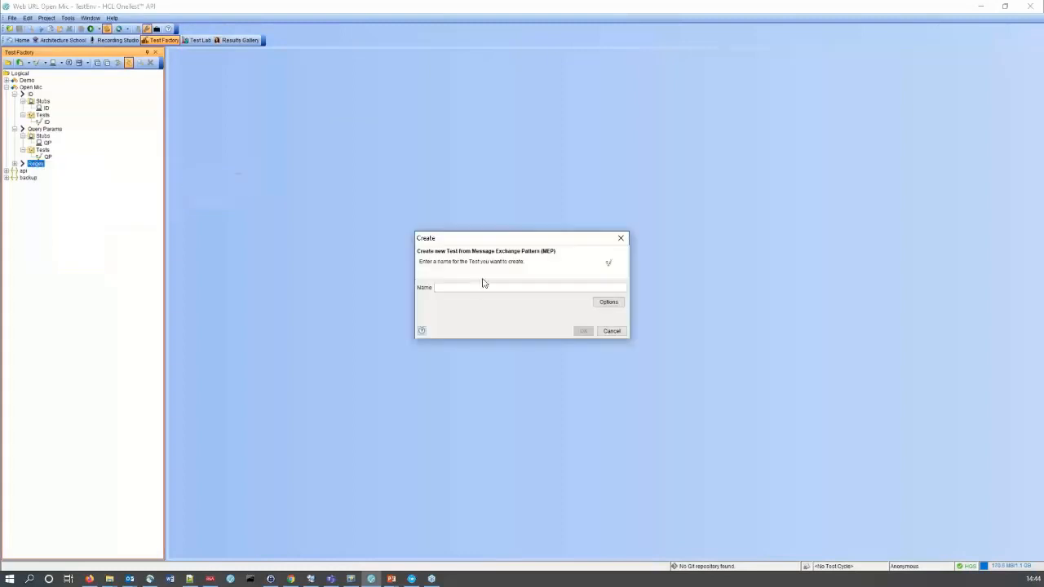
pyautogui.write('Regex')
pyautogui.click(584, 331)
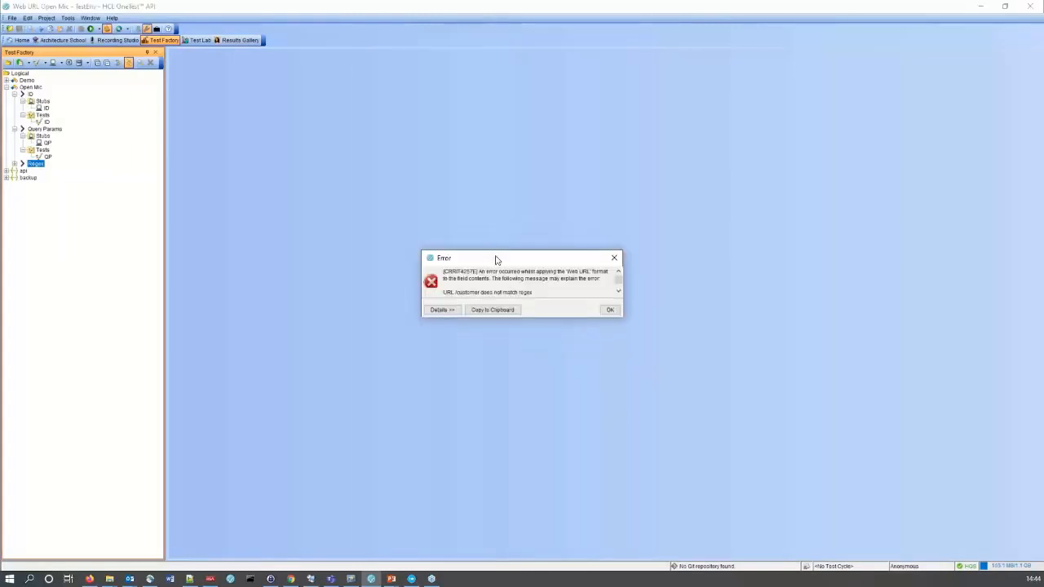
# Step: Expand the Web URL format error with its details, examine the URL and regex mismatch, and dismiss it
pyautogui.moveTo(493, 260); pyautogui.dragTo(167, 118)
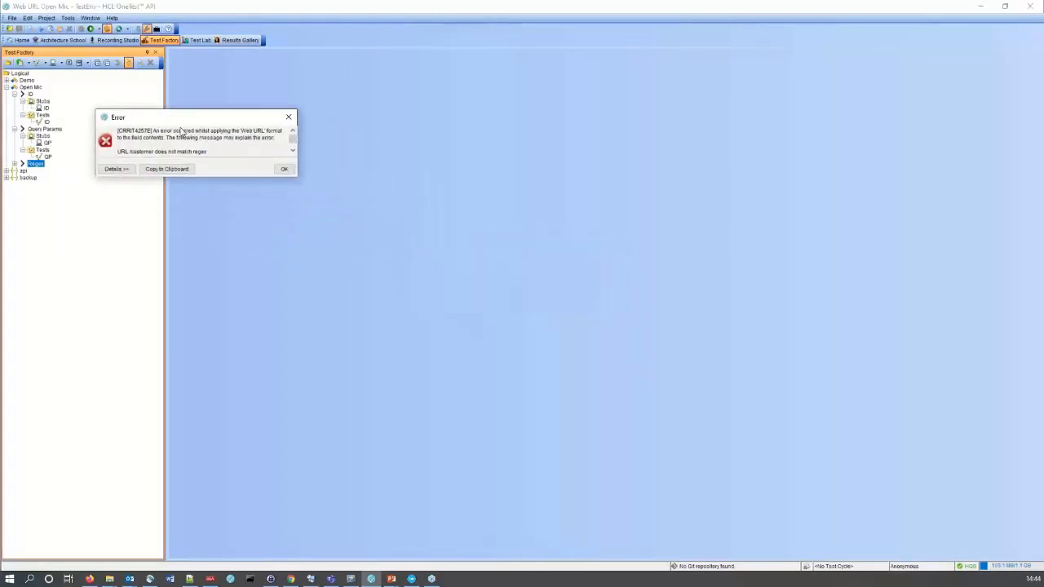
pyautogui.moveTo(297, 176); pyautogui.dragTo(448, 214)
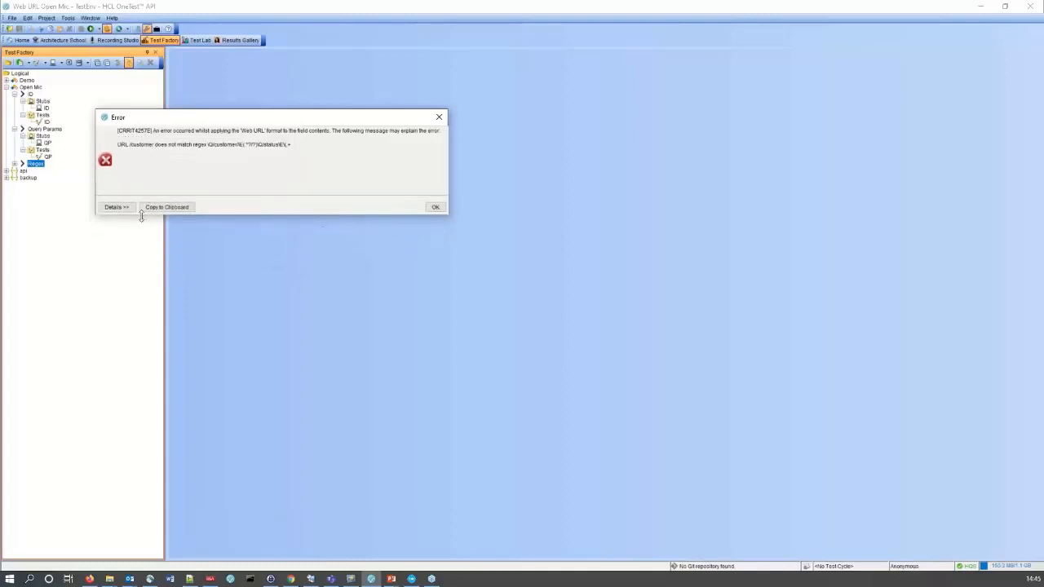
pyautogui.click(116, 207)
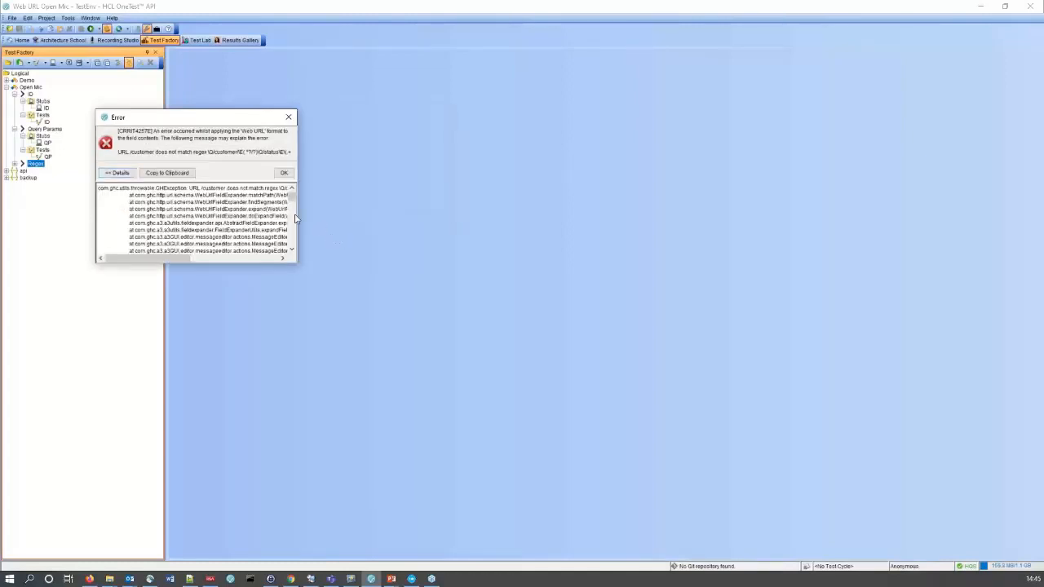
pyautogui.moveTo(300, 214); pyautogui.dragTo(518, 262)
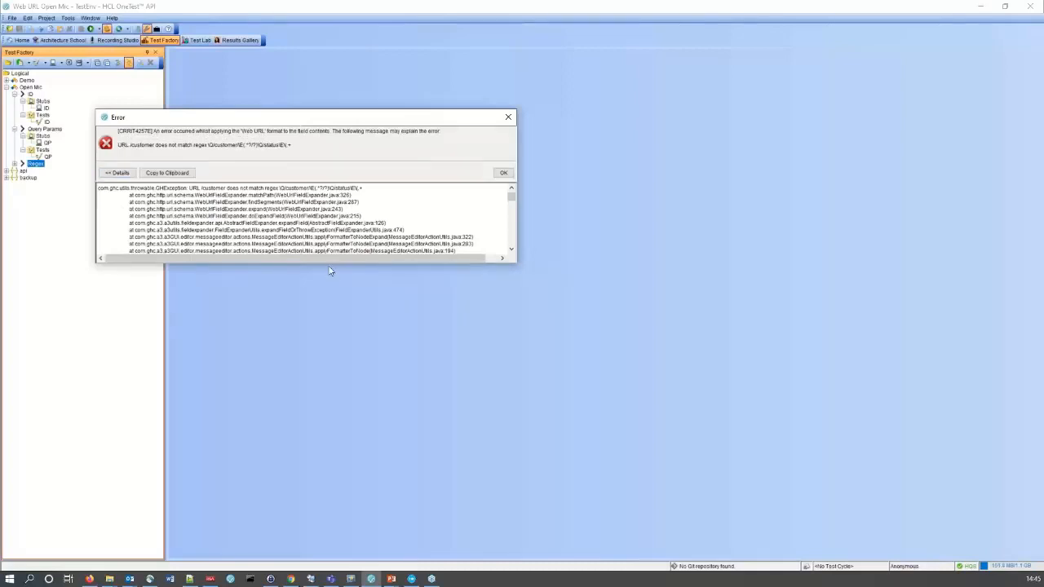
pyautogui.moveTo(327, 264); pyautogui.dragTo(356, 385)
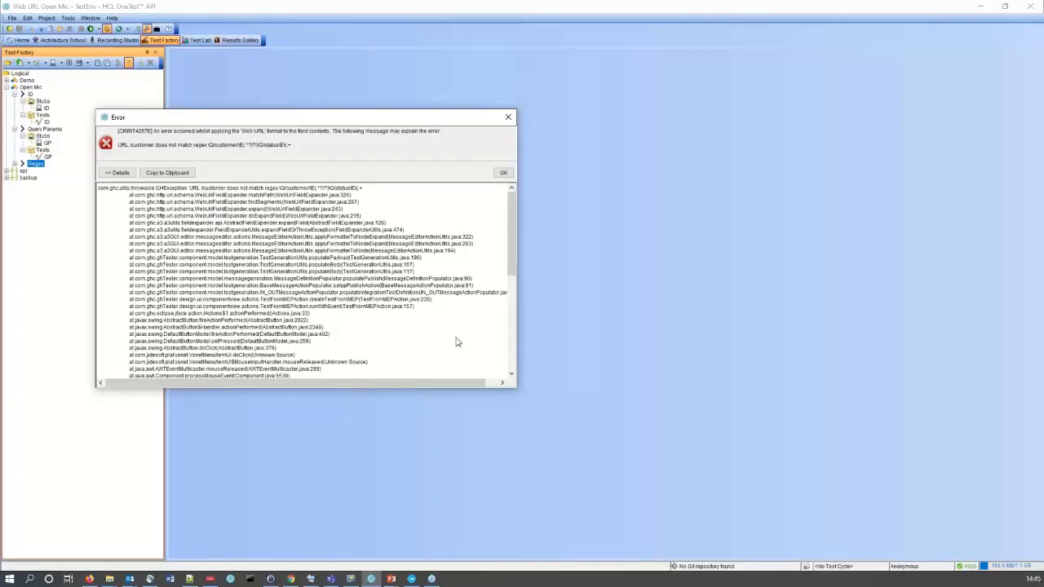
pyautogui.click(503, 174)
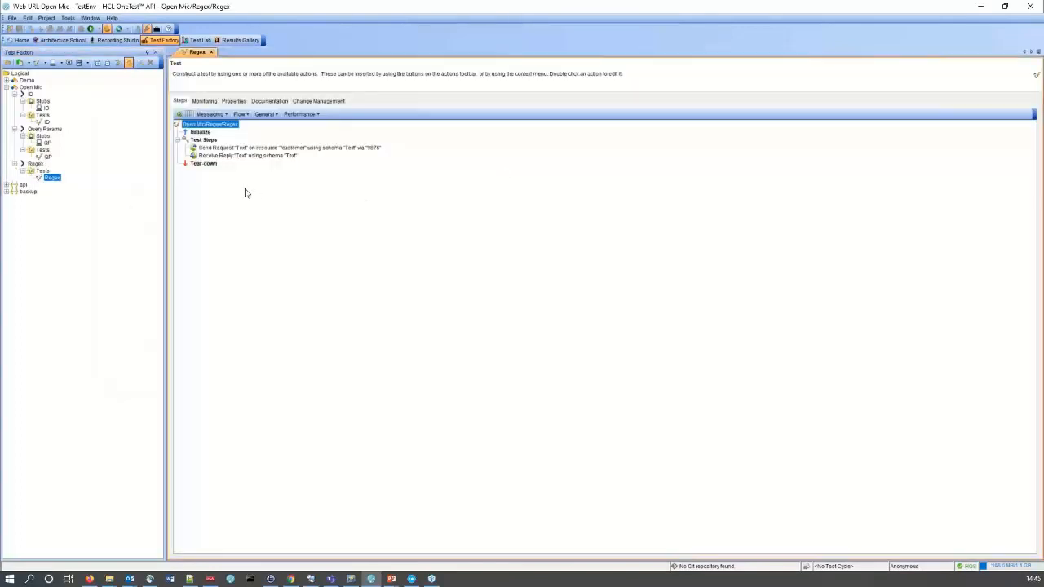
# Step: Examine the resource path in the Regex test's Send Request action, and close the action and test without changes
pyautogui.doubleClick(229, 148)
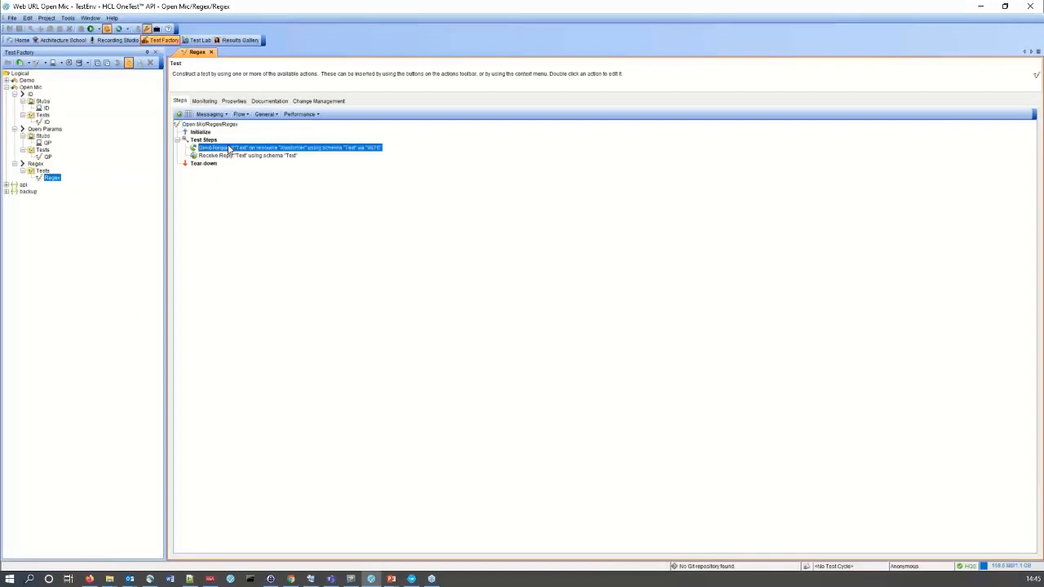
pyautogui.moveTo(178, 189); pyautogui.dragTo(152, 189)
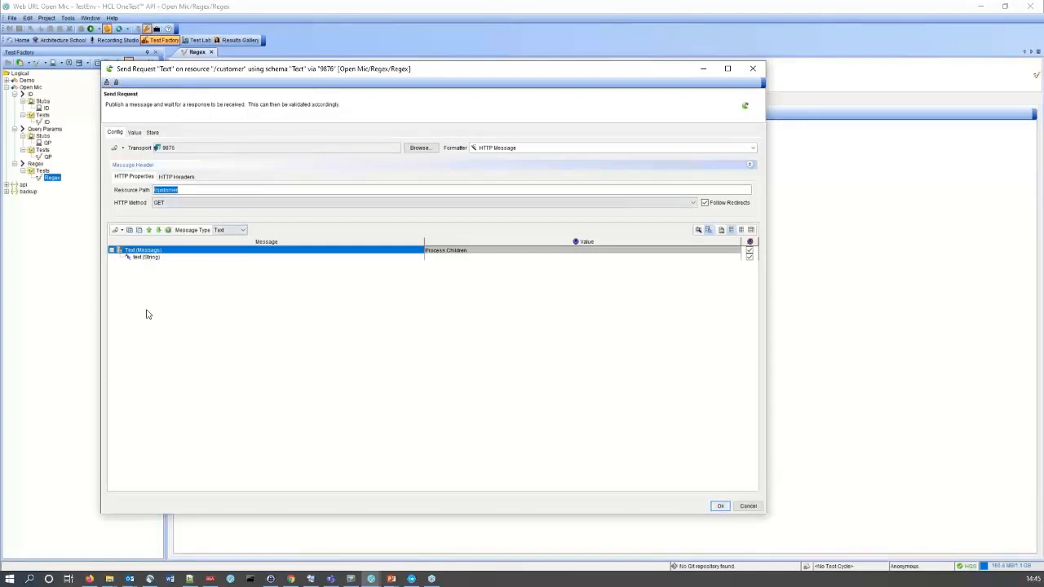
pyautogui.click(747, 506)
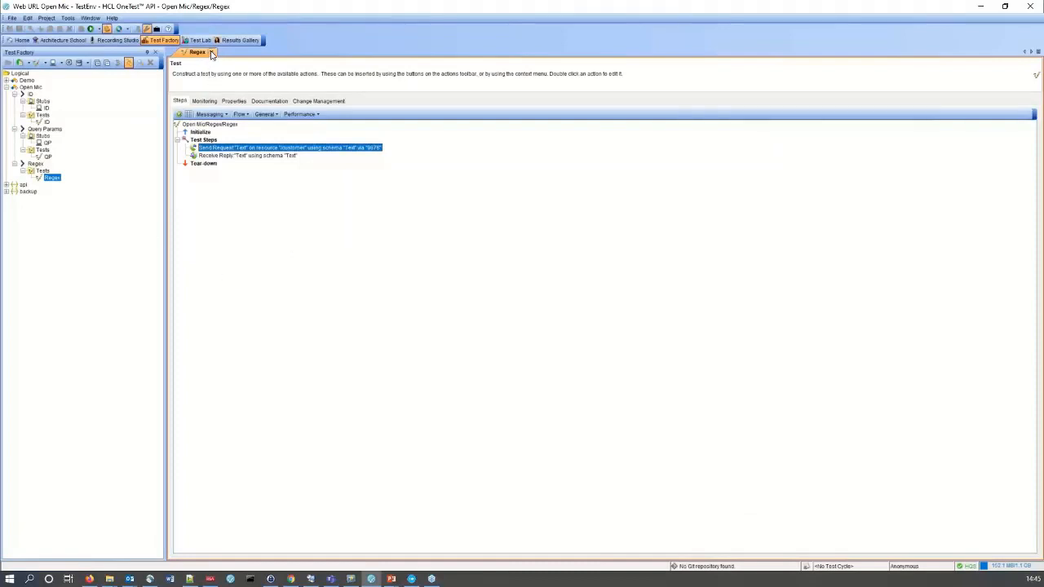
pyautogui.click(212, 53)
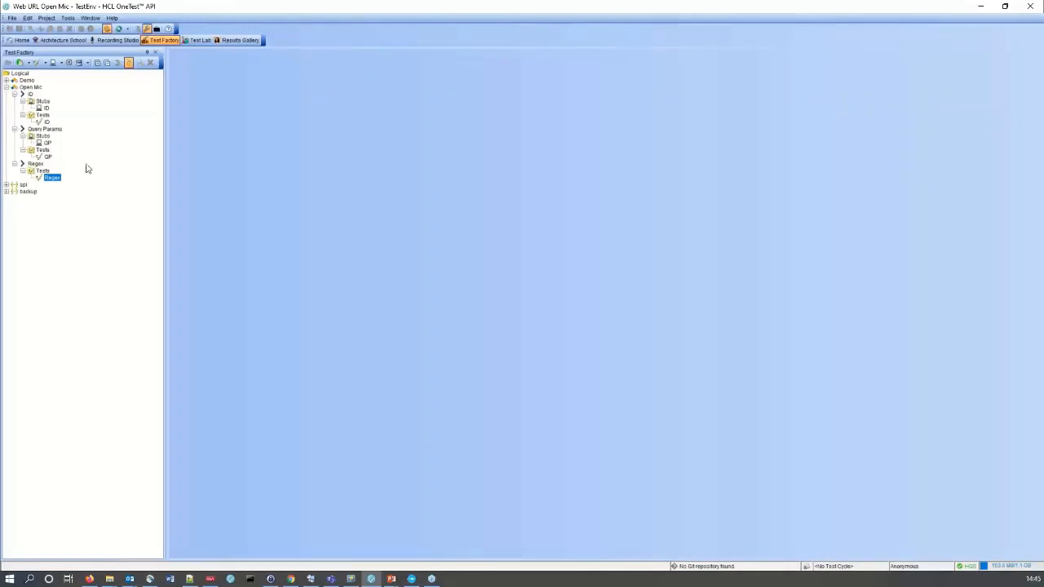
# Step: Run the ID stub of the Open Mic component
pyautogui.click(46, 109)
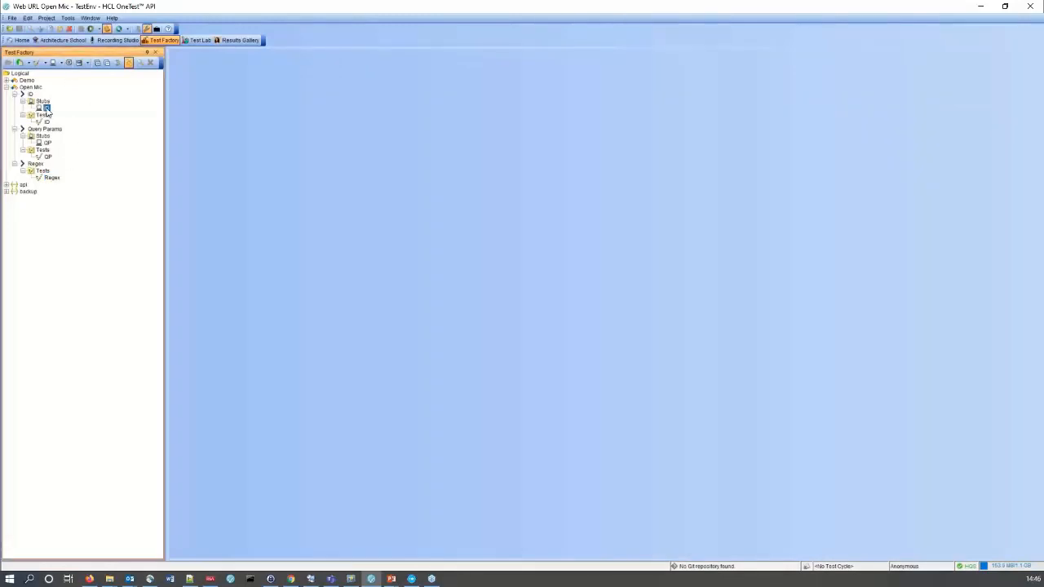
pyautogui.rightClick(47, 111)
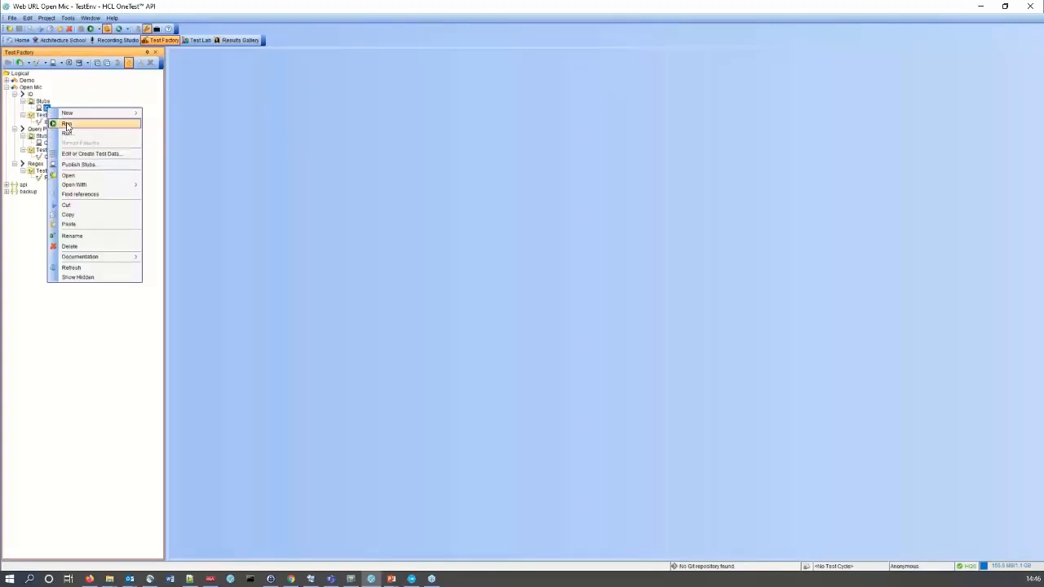
pyautogui.click(66, 123)
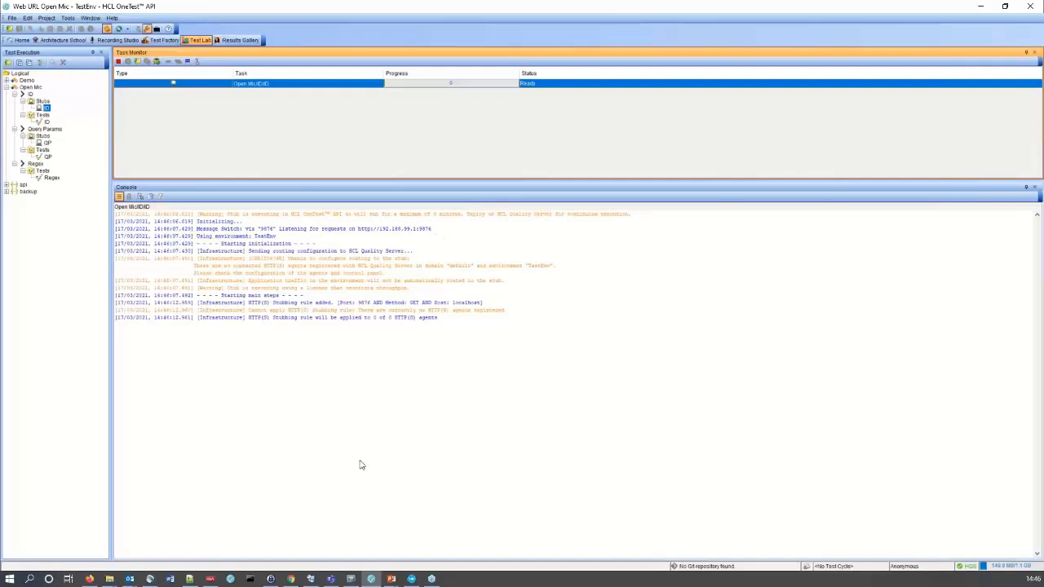
# Step: Switch to Chrome, open the HCL Quality Server Network Dashboard and examine the details of the HTTP(S) stub routing rule
pyautogui.click(291, 580)
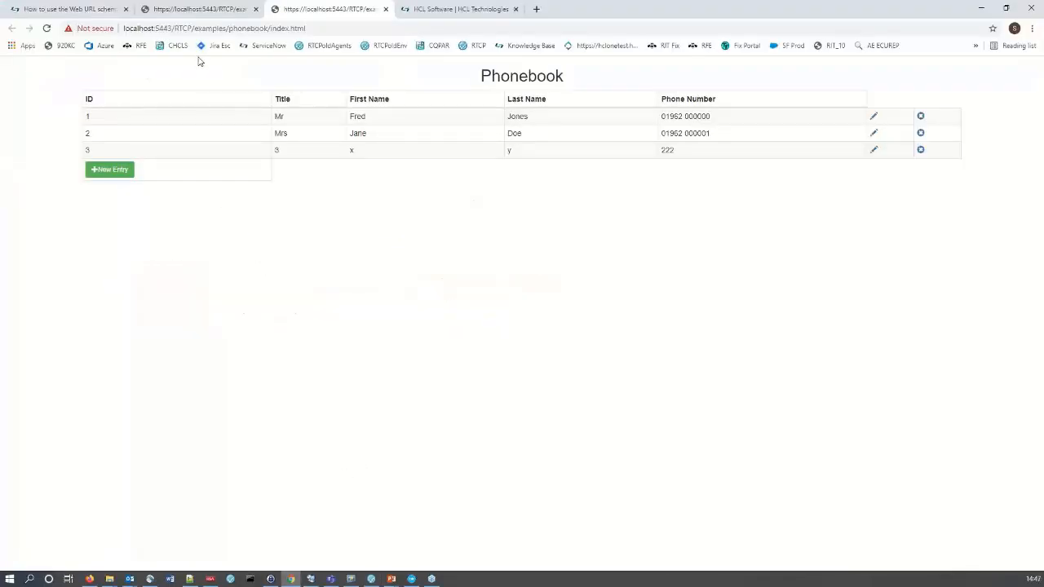
pyautogui.click(187, 10)
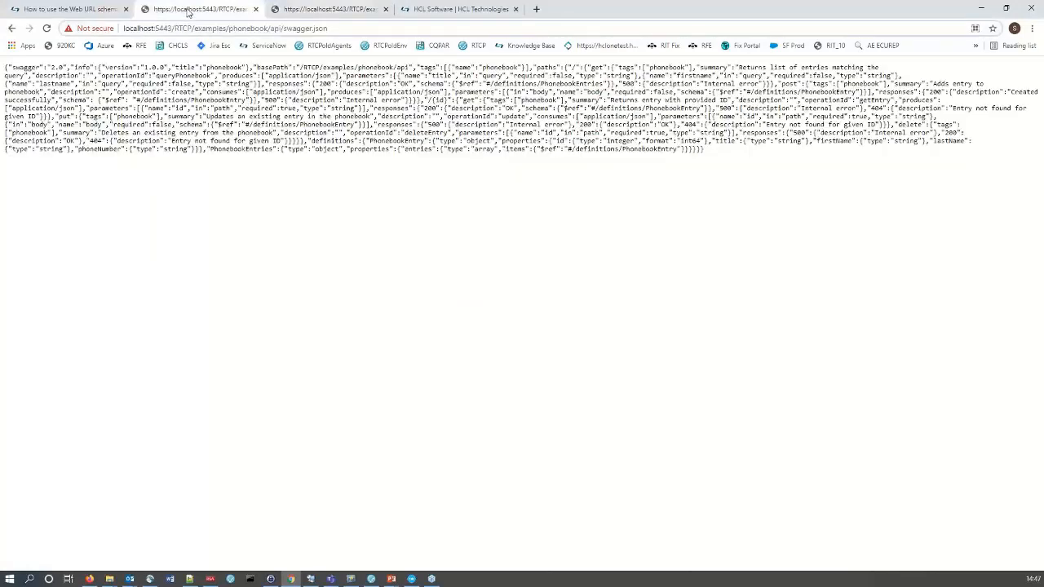
pyautogui.click(11, 29)
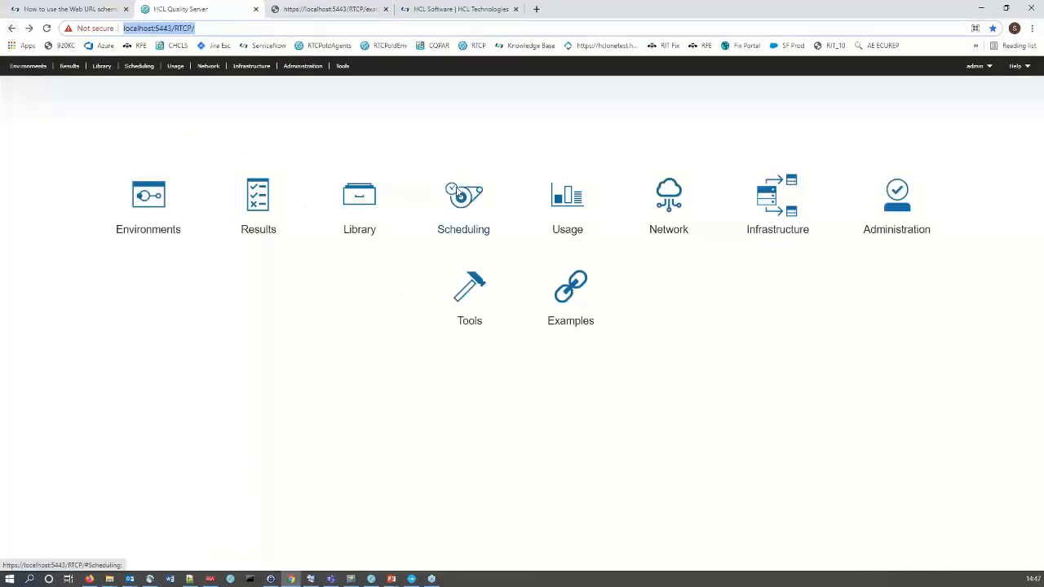
pyautogui.click(668, 197)
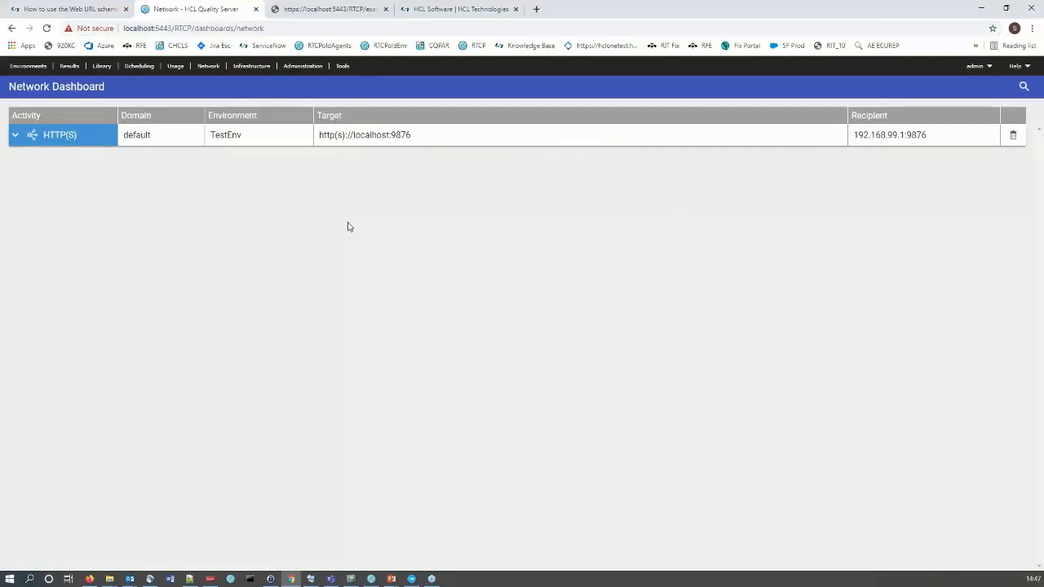
pyautogui.click(13, 140)
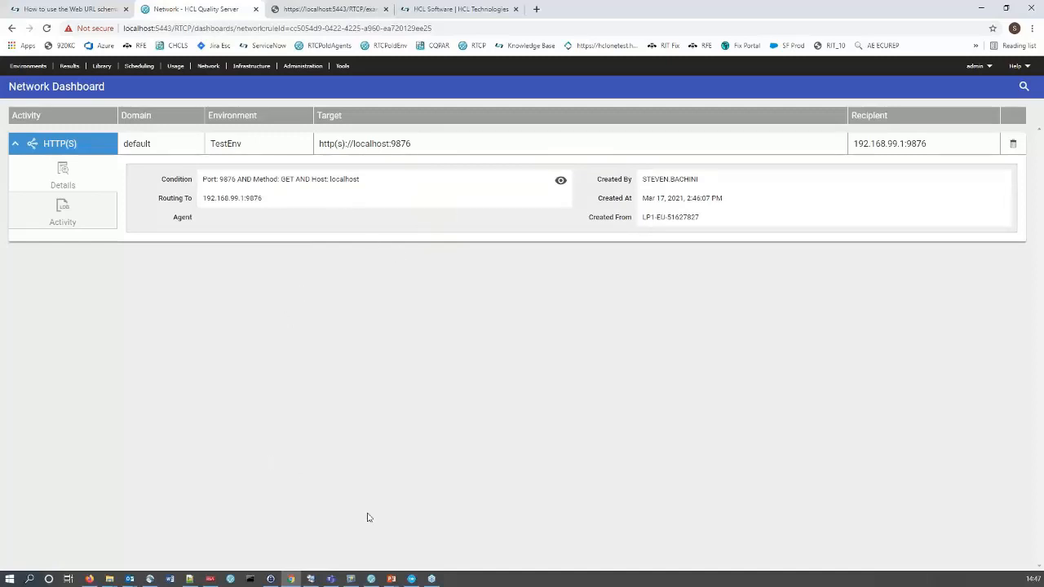
# Step: Switch back to HCL OneTest API and bind the ID operation's stub to the Open Mic 9876 transport
pyautogui.moveTo(372, 578)
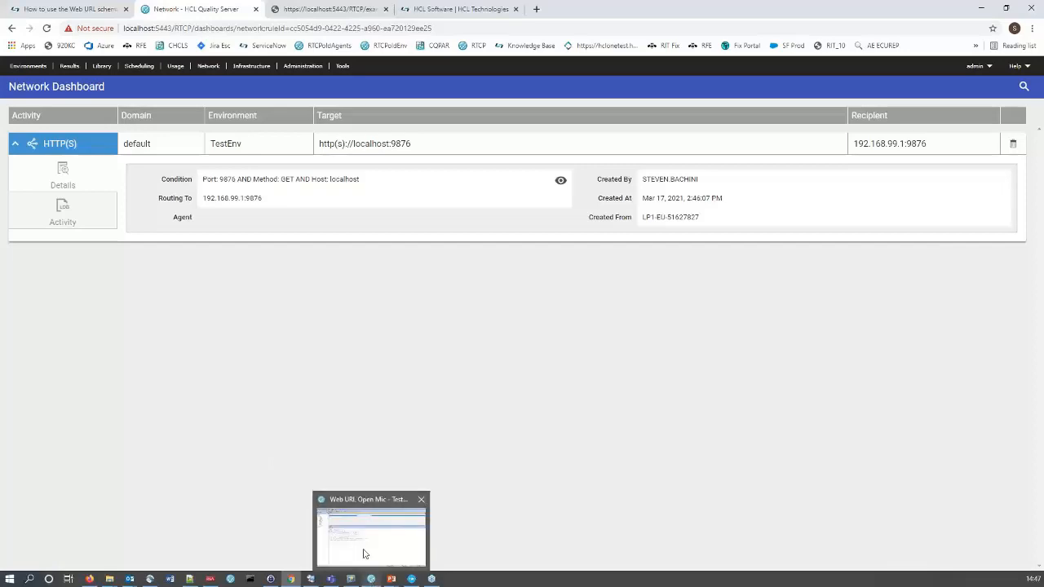
pyautogui.click(364, 554)
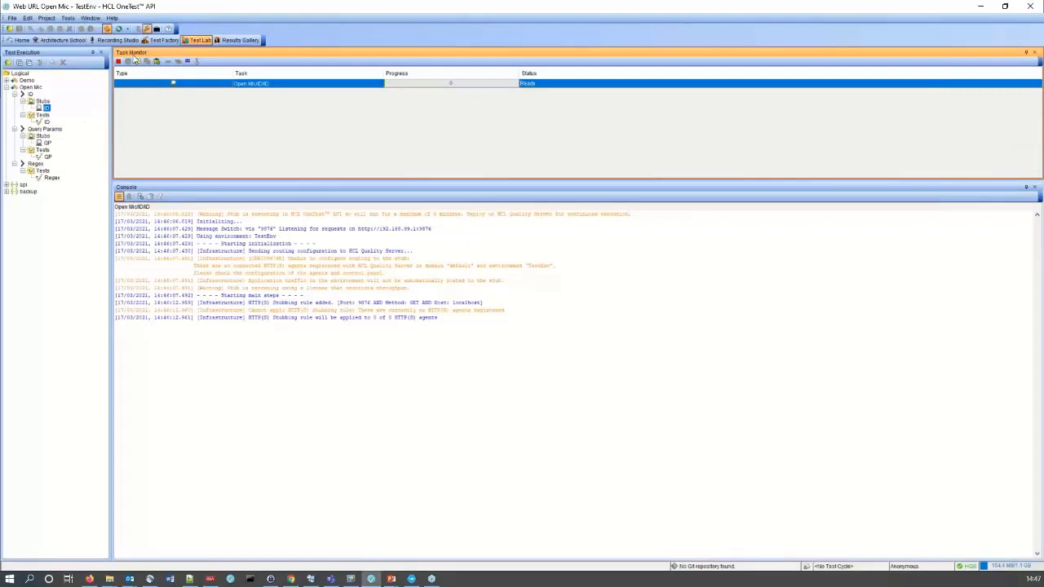
pyautogui.click(58, 40)
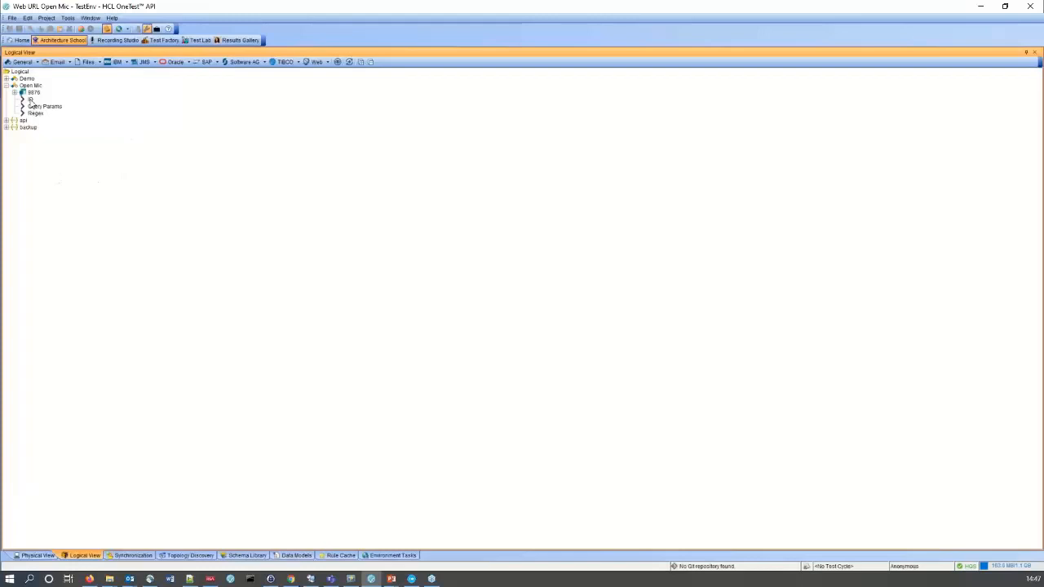
pyautogui.click(32, 101)
pyautogui.doubleClick(32, 101)
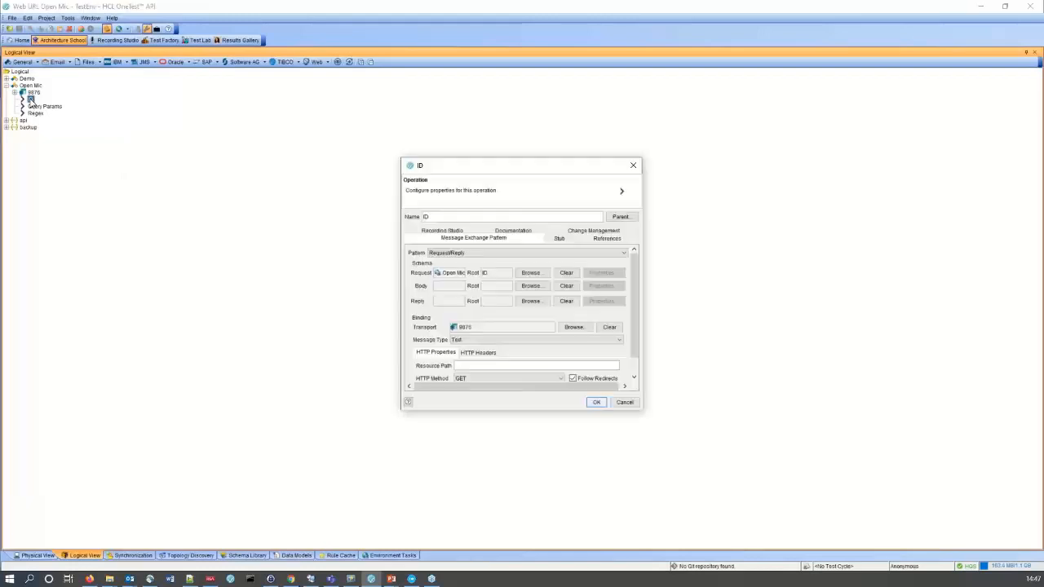
pyautogui.moveTo(478, 169); pyautogui.dragTo(259, 108)
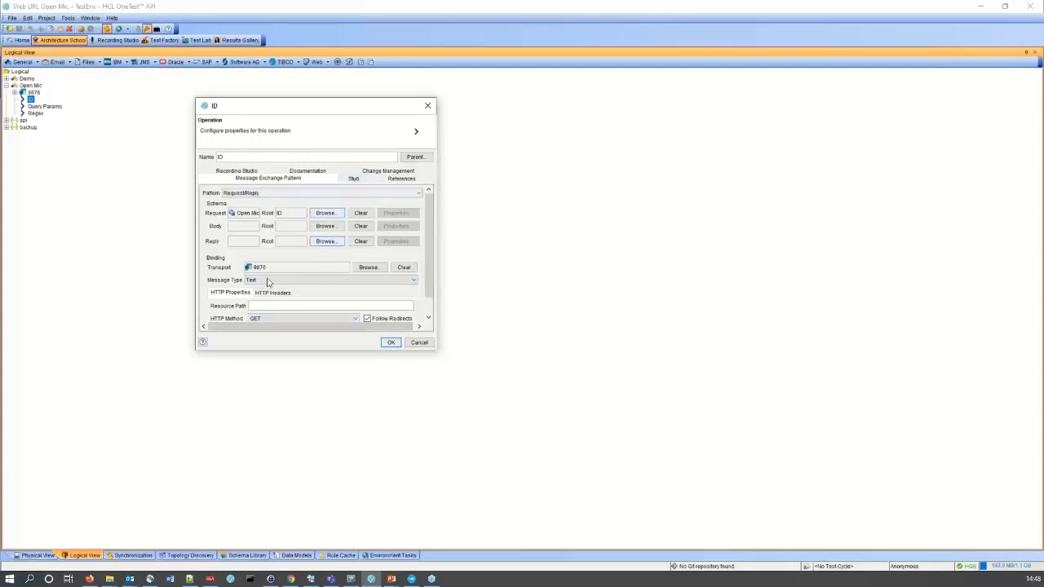
pyautogui.click(252, 305)
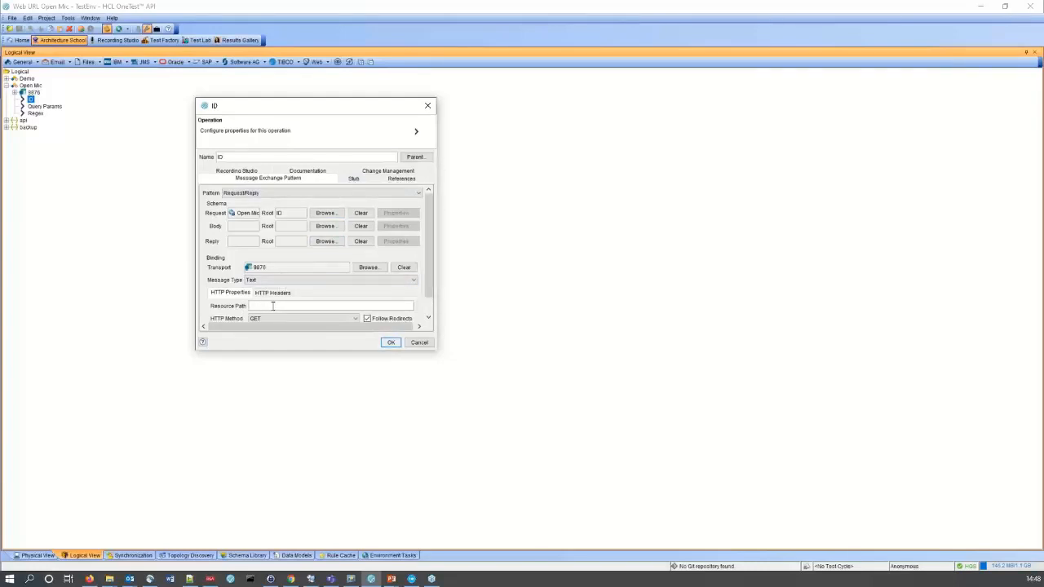
pyautogui.click(354, 178)
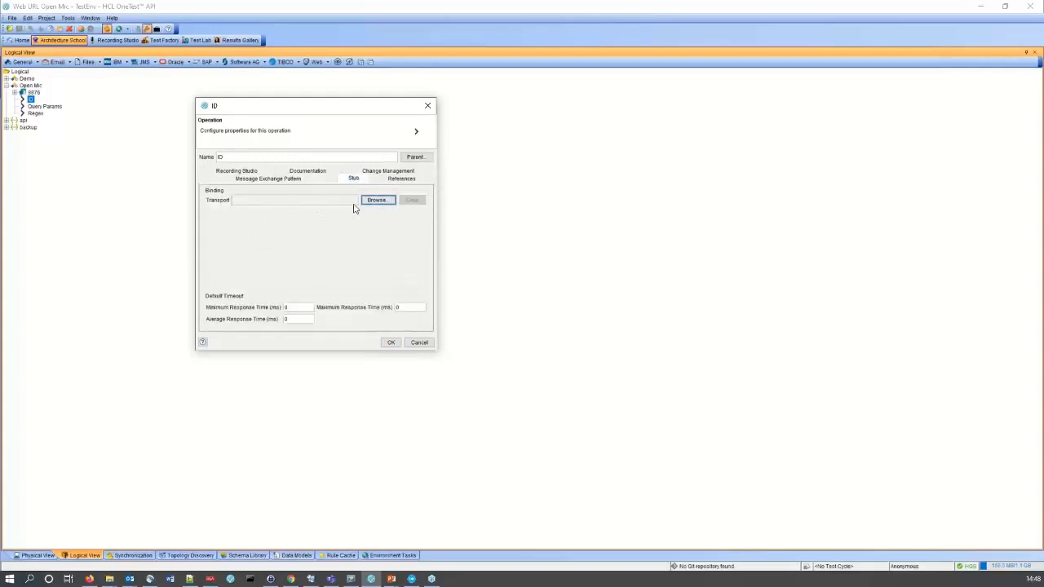
pyautogui.click(375, 200)
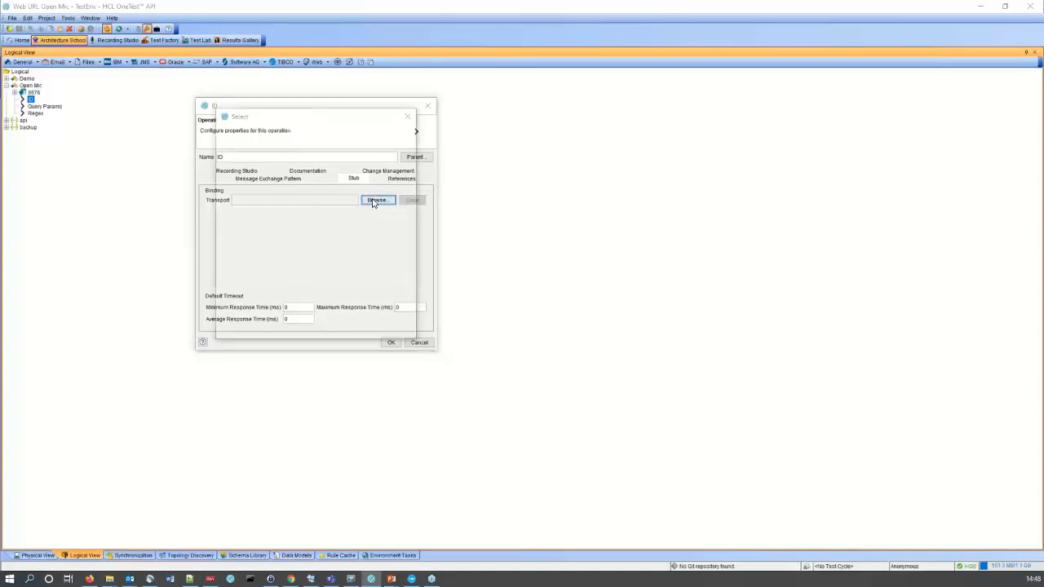
pyautogui.click(247, 215)
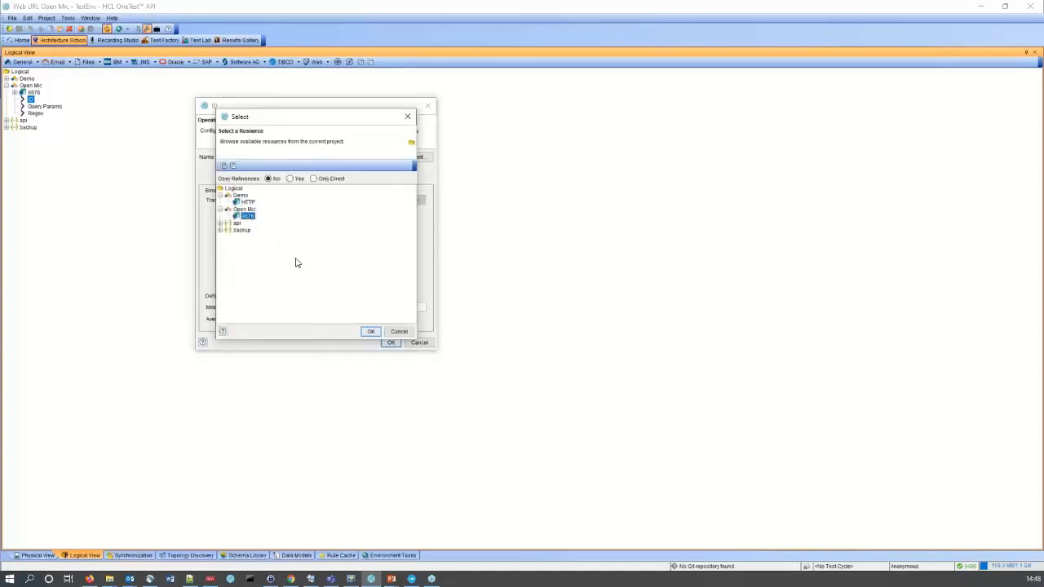
pyautogui.click(371, 332)
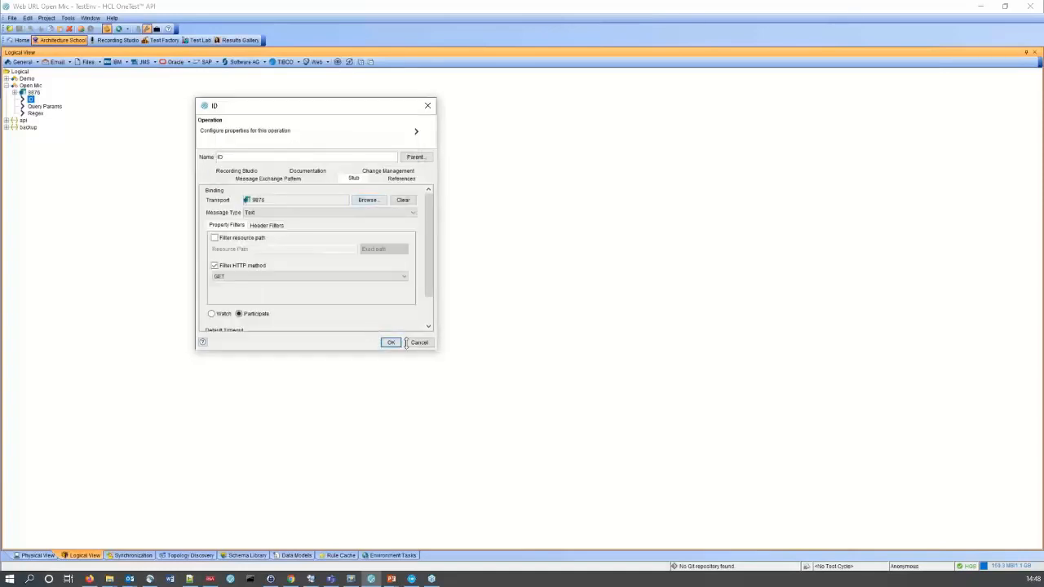
# Step: Filter the ID operation's stub by the resource path /customer with Allow subpaths, and accept the operation's properties
pyautogui.moveTo(436, 352); pyautogui.dragTo(618, 415)
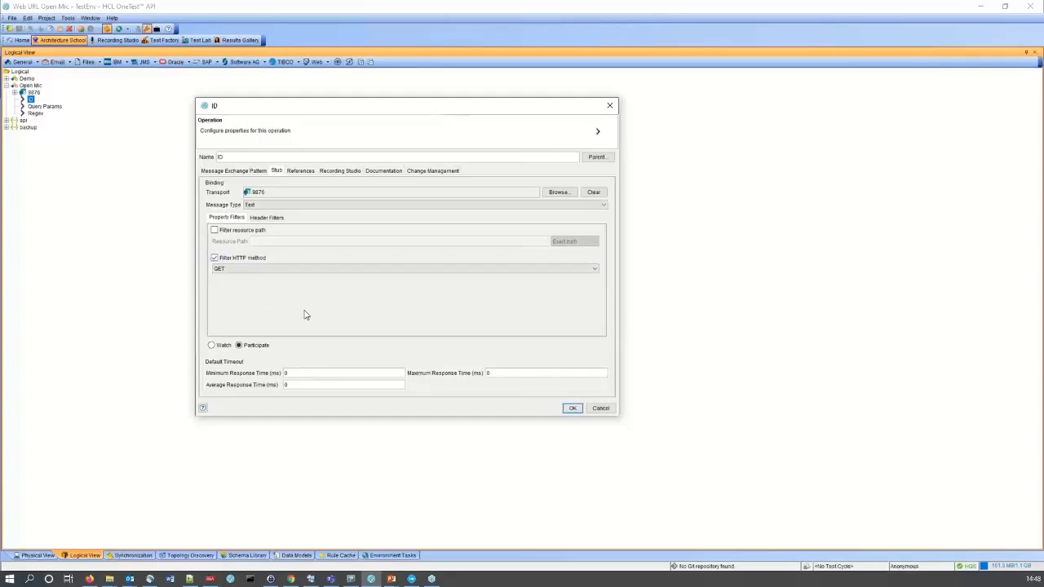
pyautogui.click(214, 231)
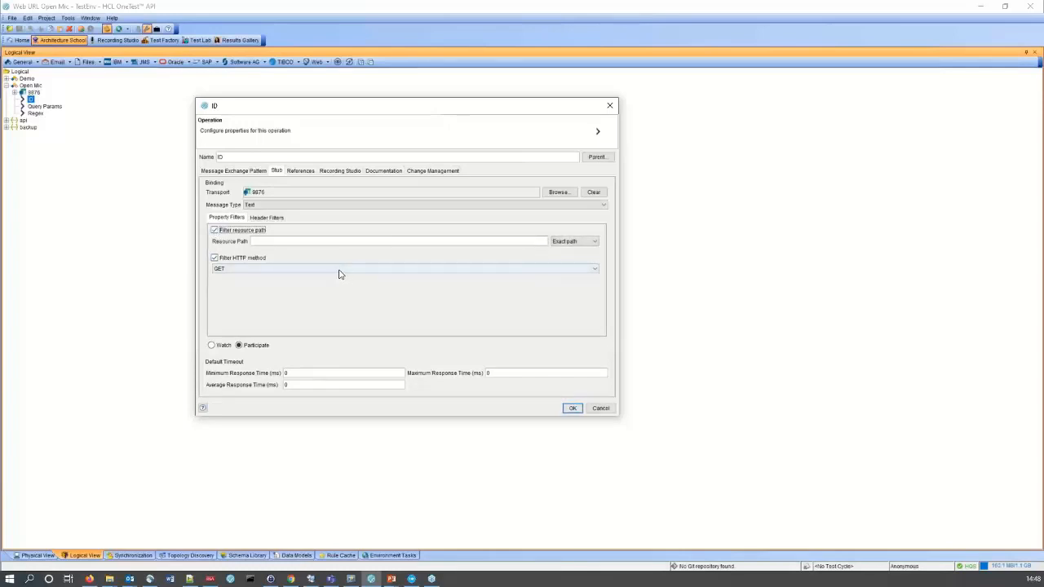
pyautogui.click(279, 242)
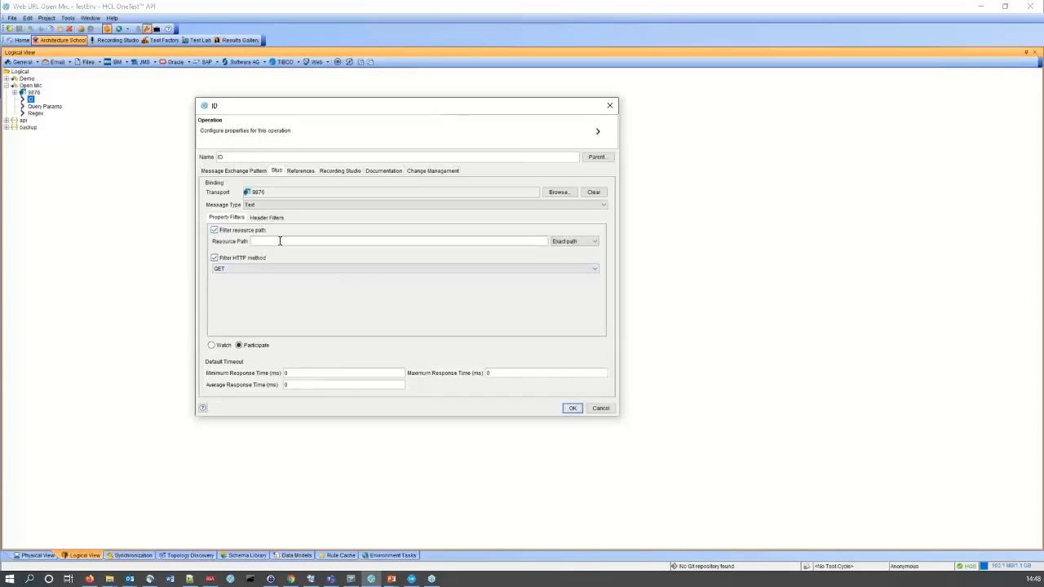
pyautogui.write('/customer')
pyautogui.click(593, 243)
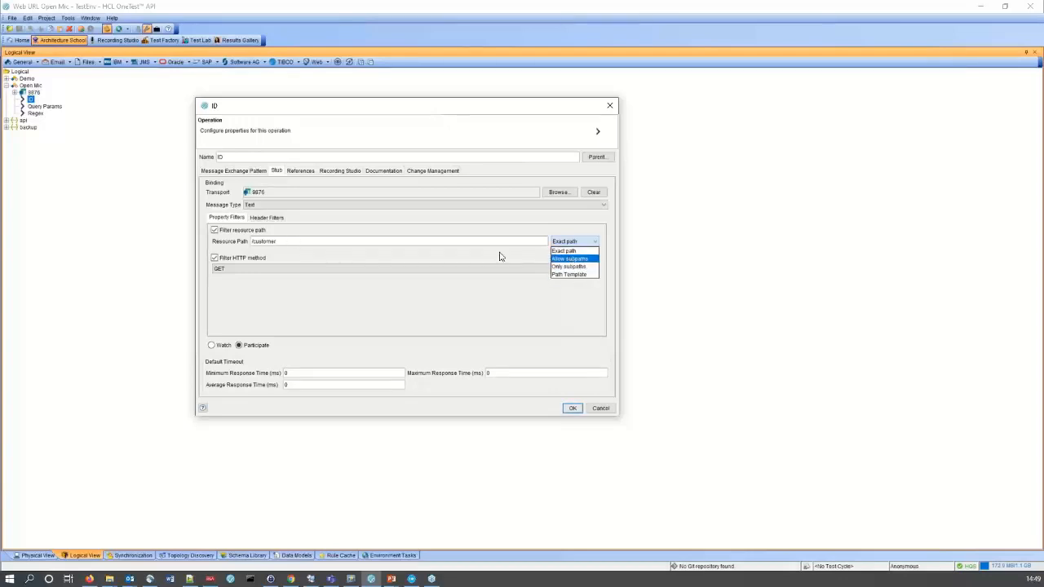
pyautogui.click(563, 259)
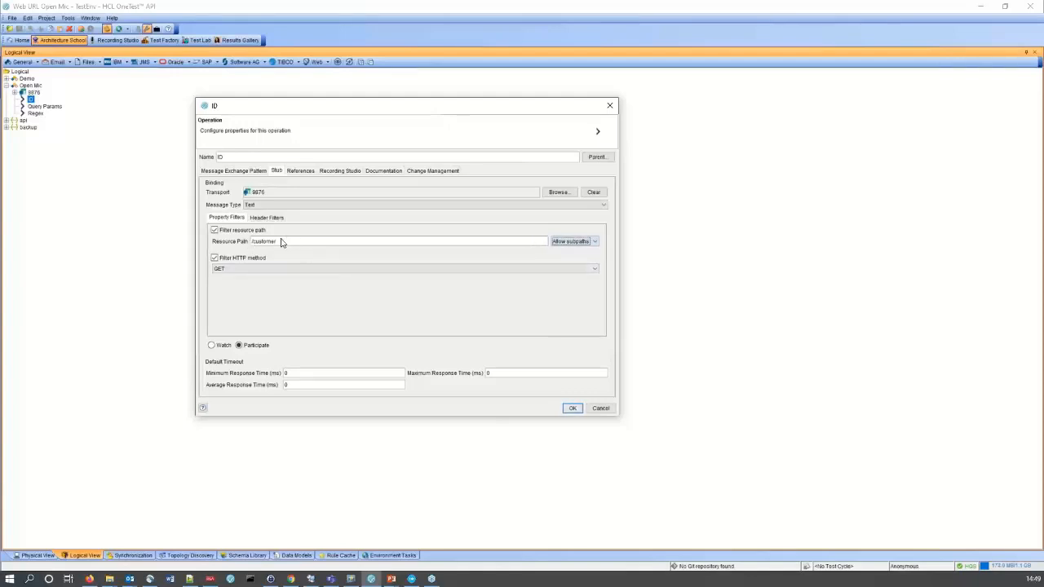
pyautogui.click(572, 409)
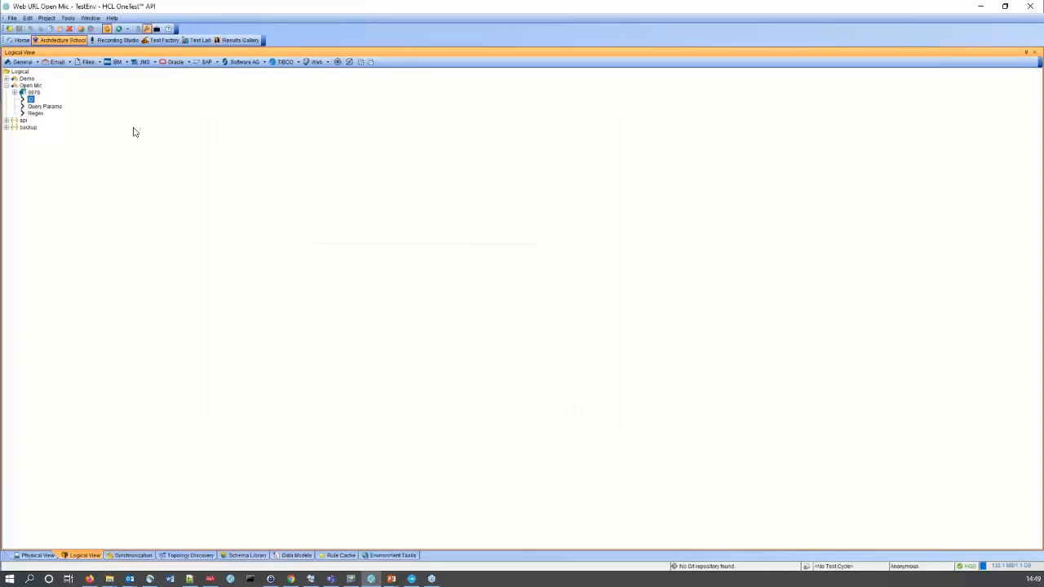
# Step: Stop the running ID stub in the Test Lab and run it again
pyautogui.click(159, 42)
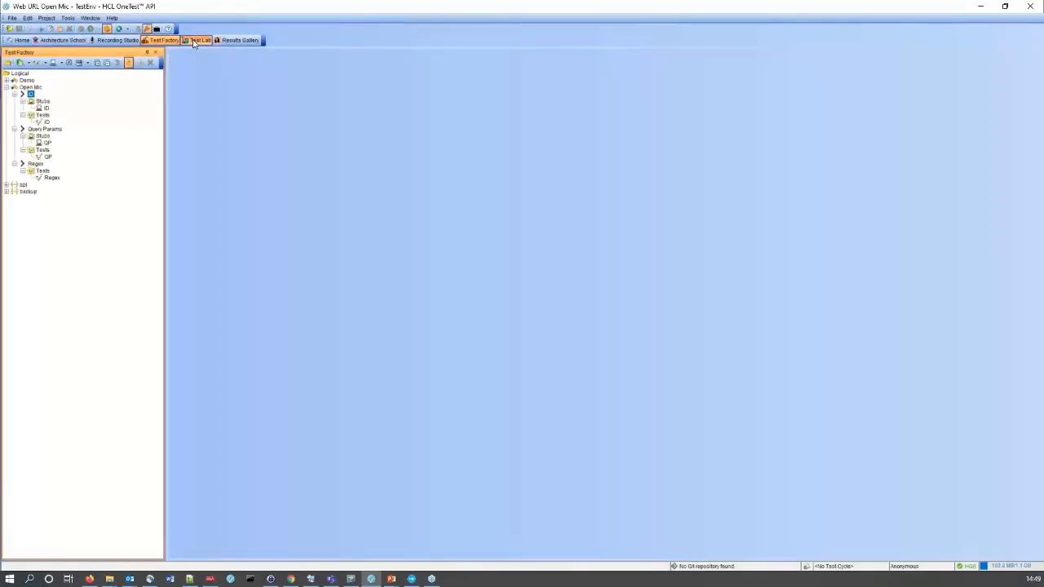
pyautogui.click(194, 41)
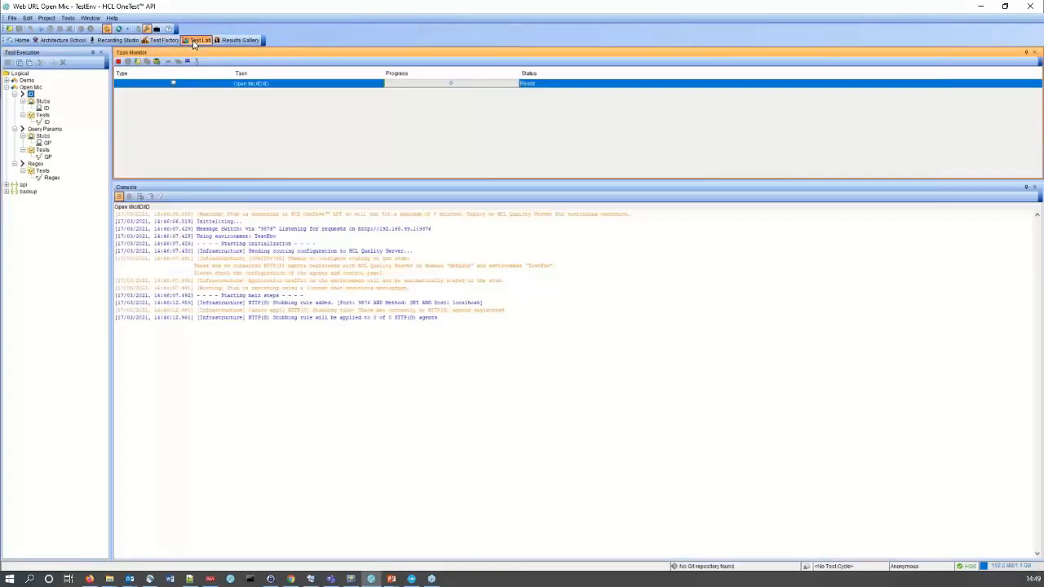
pyautogui.click(118, 62)
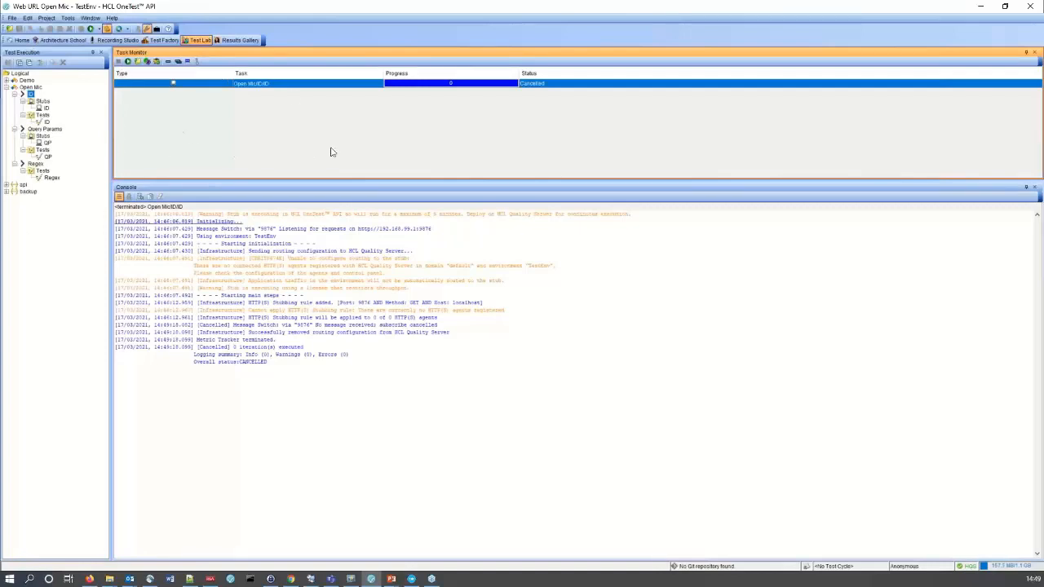
pyautogui.click(128, 62)
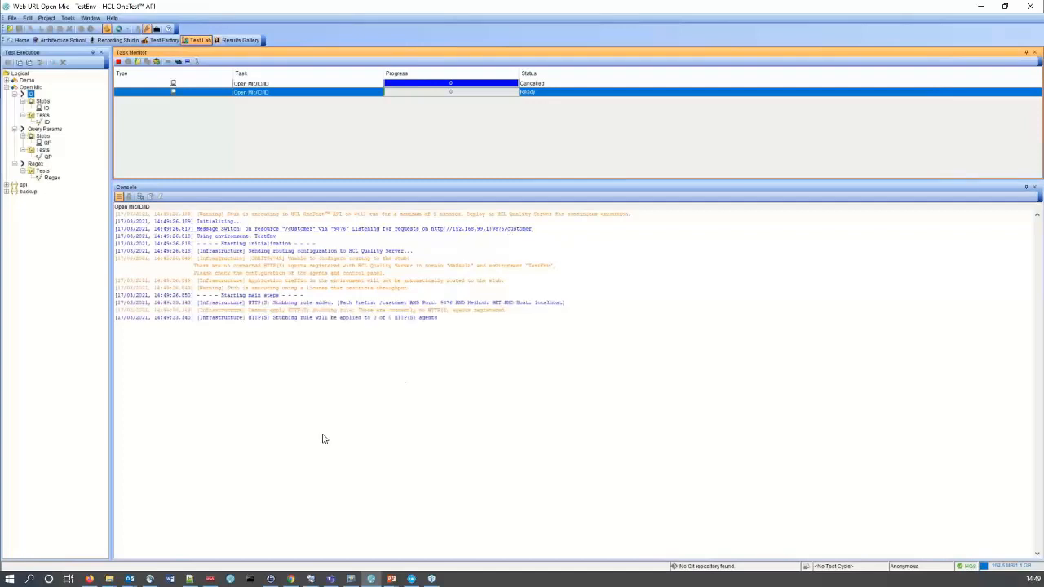
# Step: Switch to Chrome and examine the restarted stub's routing condition and routing address in the Network Dashboard
pyautogui.click(291, 579)
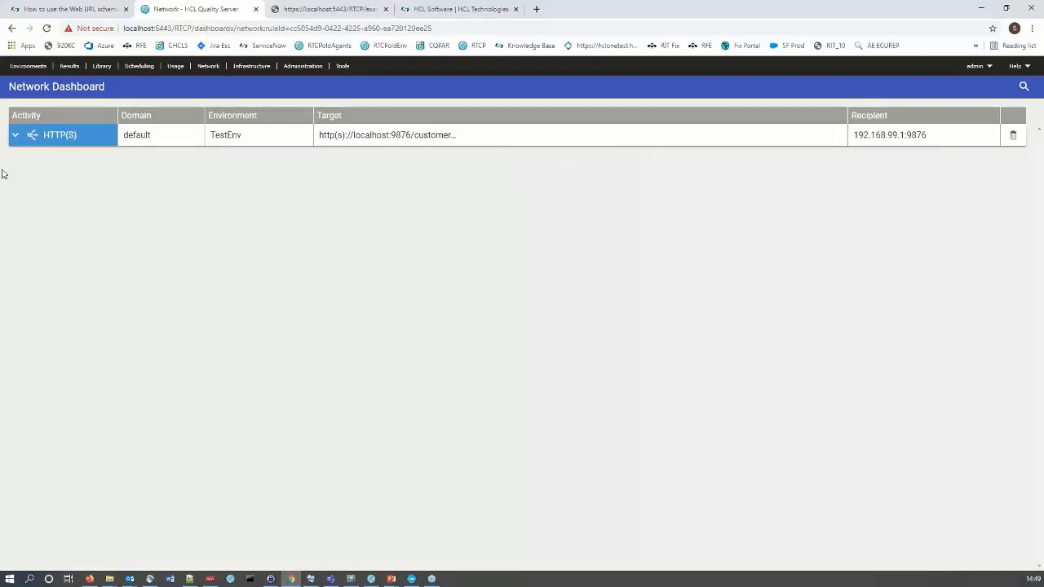
pyautogui.click(13, 135)
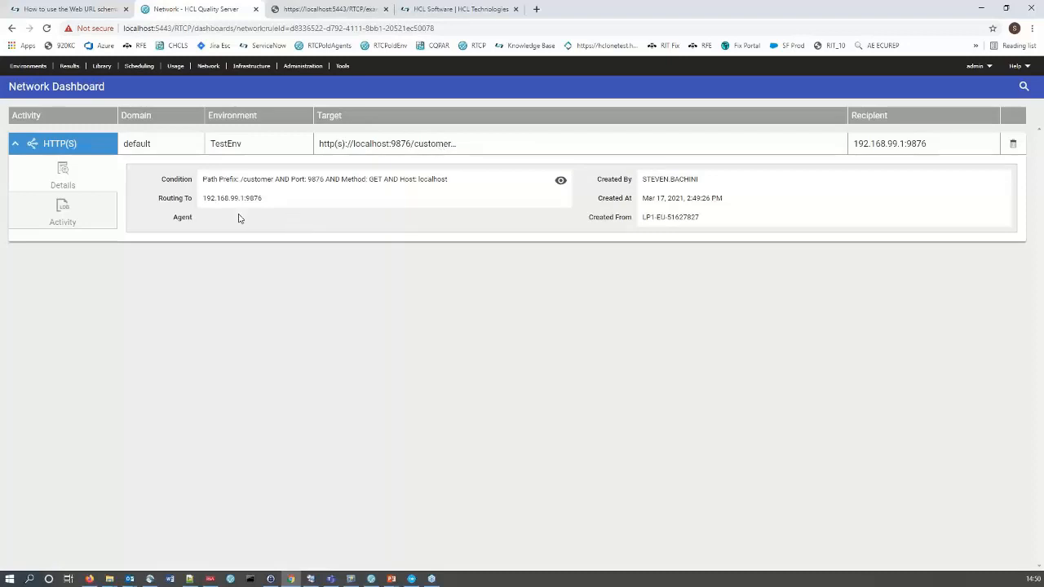
pyautogui.moveTo(263, 201); pyautogui.dragTo(202, 199)
pyautogui.click(236, 210)
pyautogui.doubleClick(233, 198)
pyautogui.click(232, 203)
pyautogui.doubleClick(254, 200)
pyautogui.click(285, 227)
pyautogui.click(231, 580)
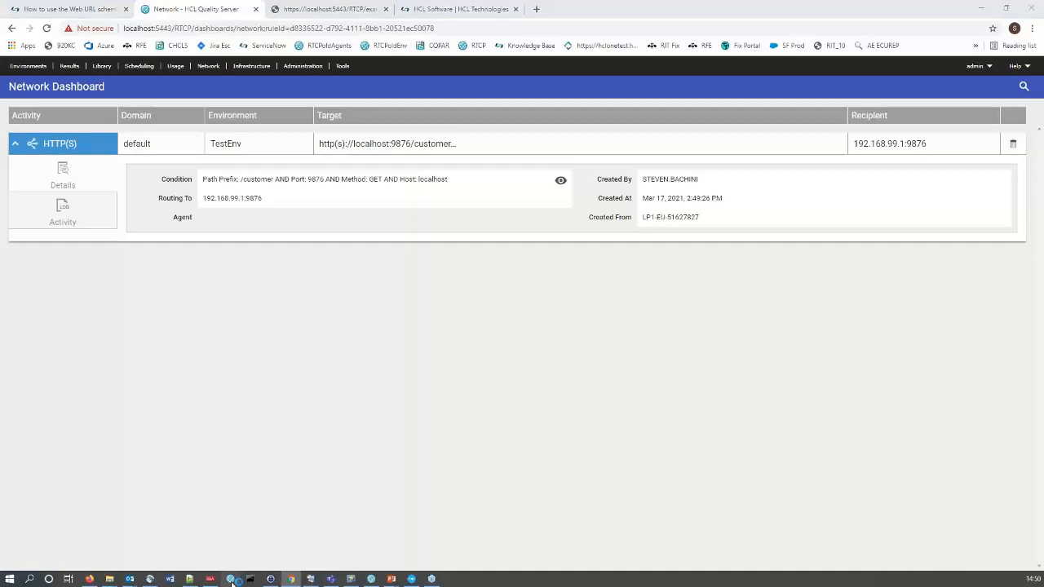
# Step: Switch back to HCL OneTest API, run the ID test against the running stub, and stop the stub
pyautogui.click(371, 580)
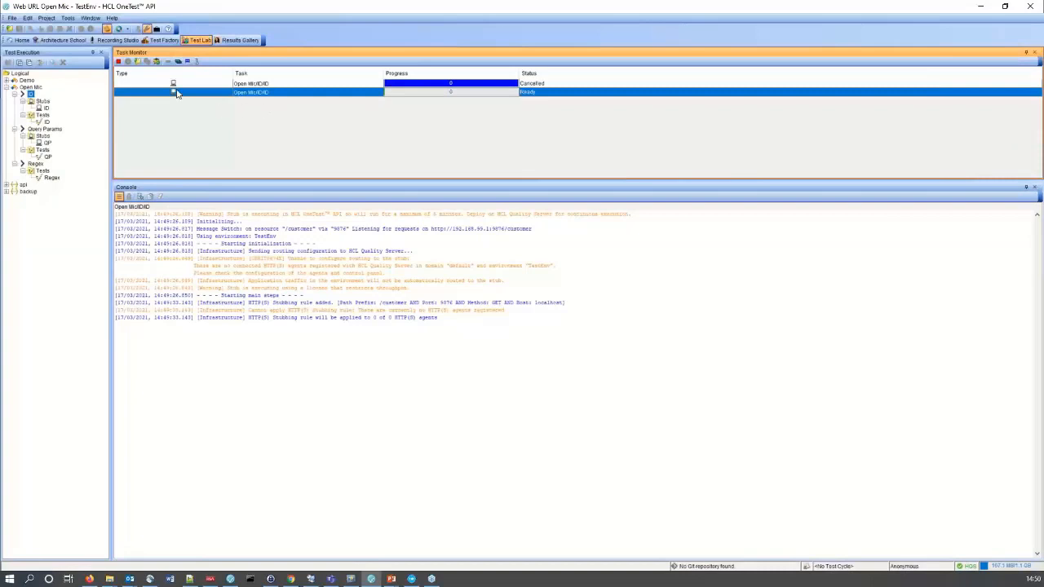
pyautogui.click(178, 62)
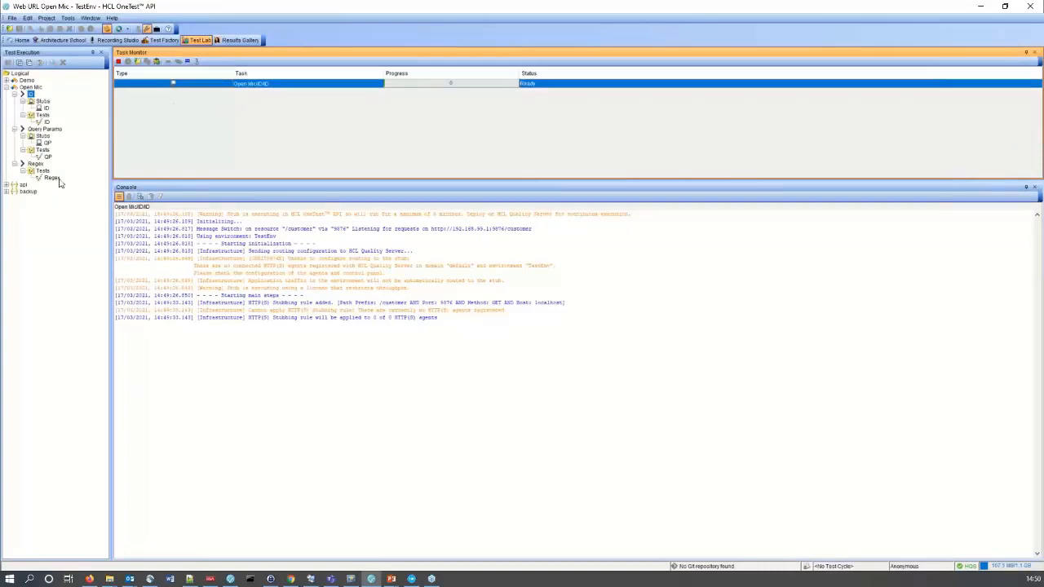
pyautogui.rightClick(46, 122)
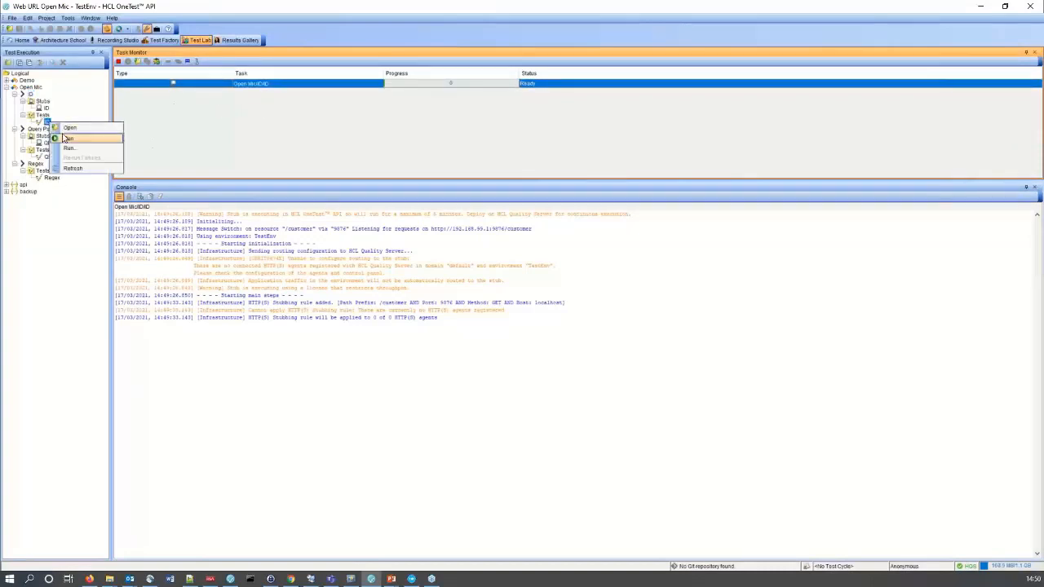
pyautogui.click(67, 139)
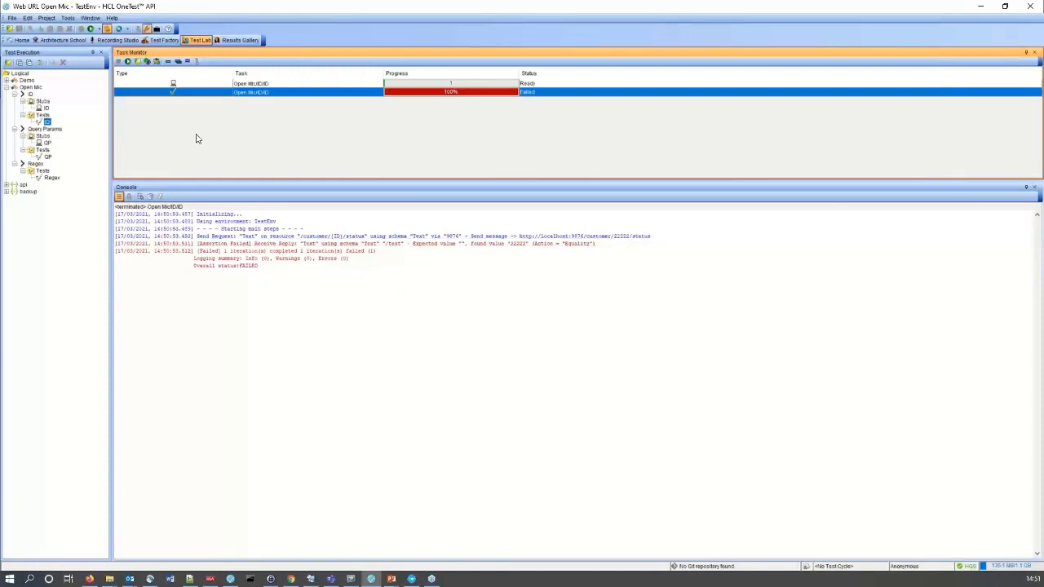
pyautogui.click(161, 85)
pyautogui.click(118, 61)
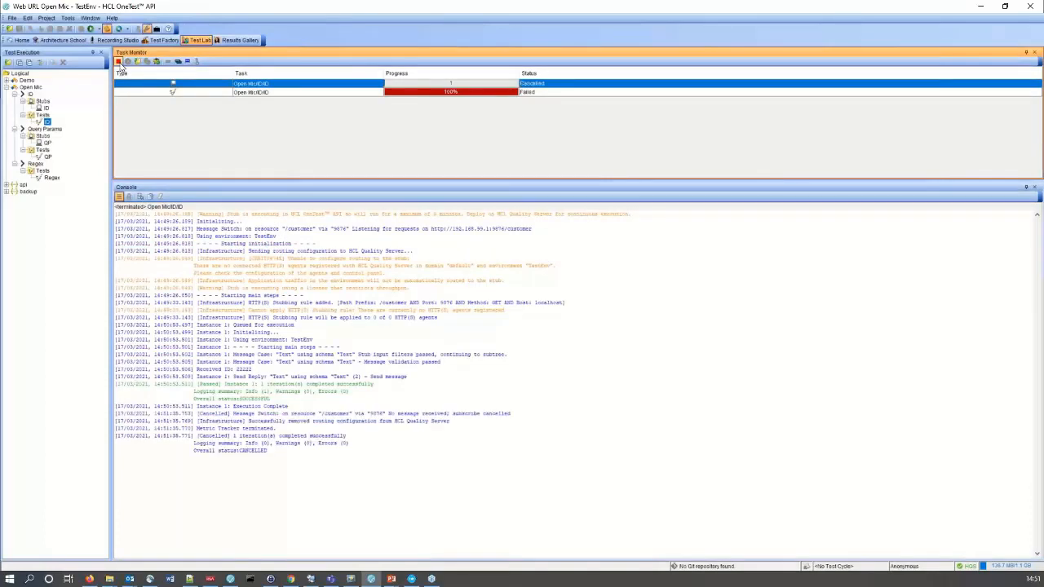
# Step: Filter the ID operation's stub by the Path Template /customer/{id}/status in Architecture School and accept the operation's properties
pyautogui.click(55, 41)
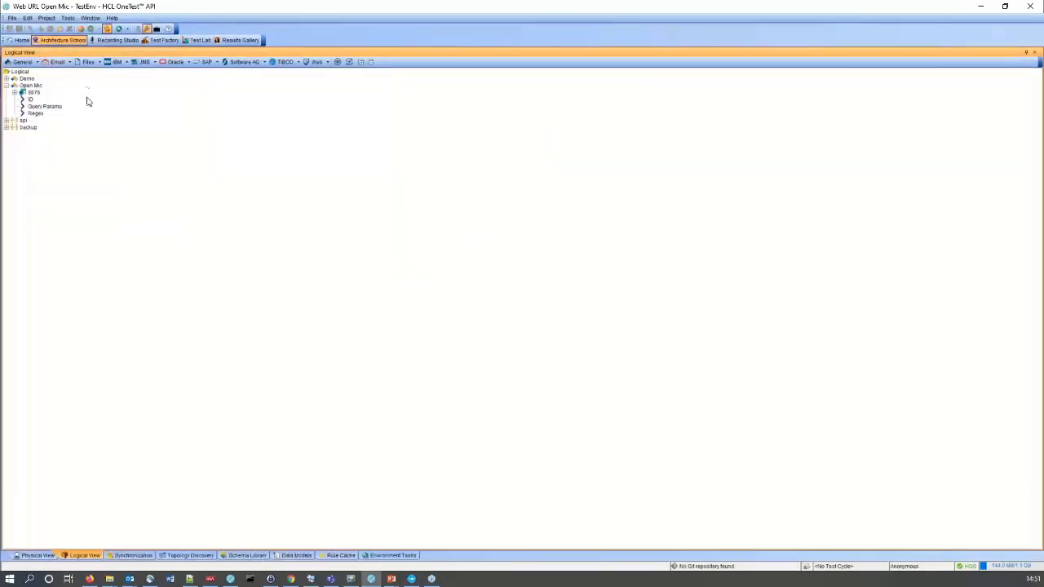
pyautogui.doubleClick(31, 101)
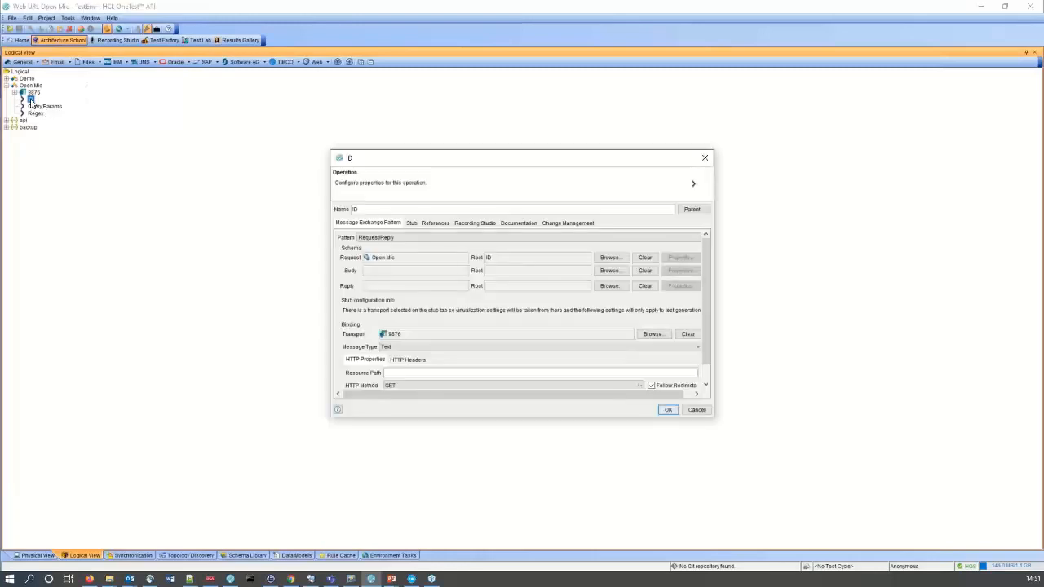
pyautogui.moveTo(394, 157); pyautogui.dragTo(268, 98)
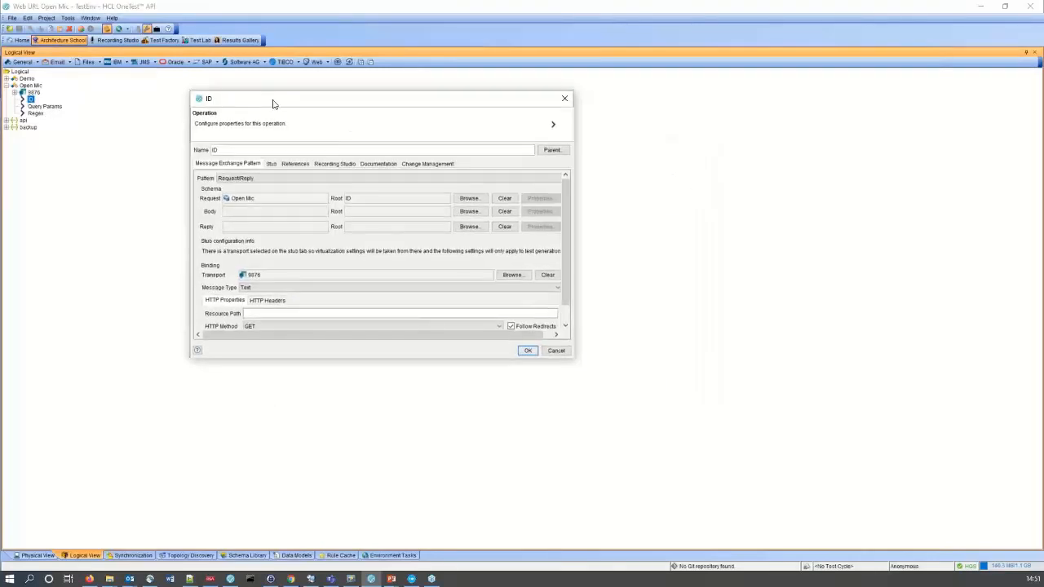
pyautogui.click(270, 163)
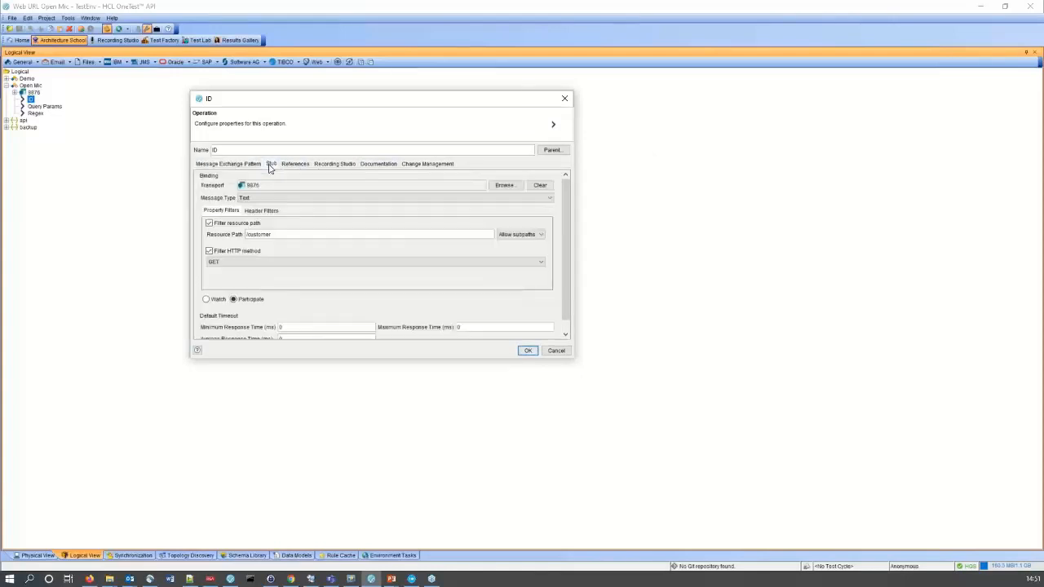
pyautogui.click(539, 235)
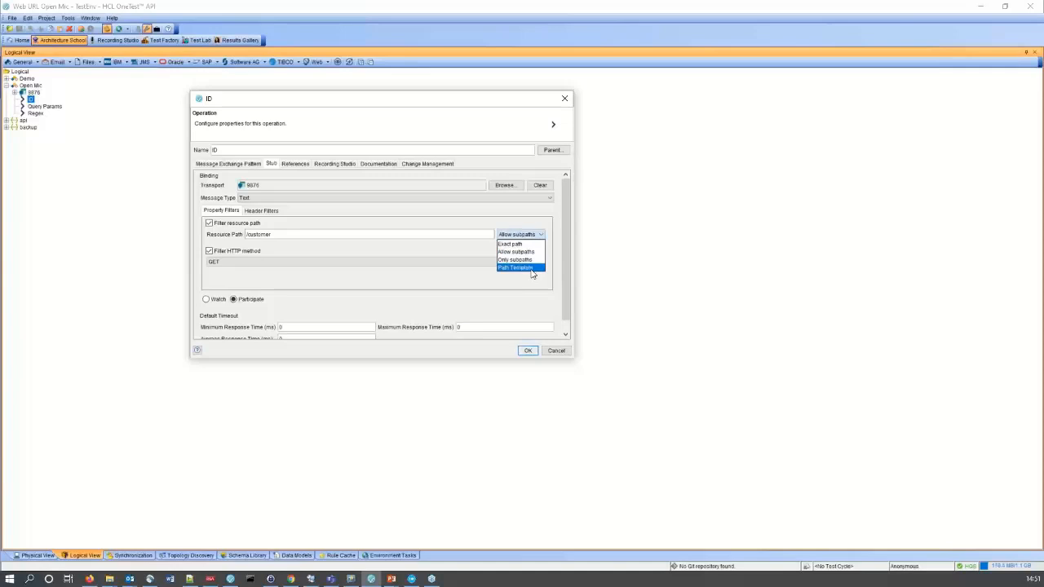
pyautogui.click(532, 268)
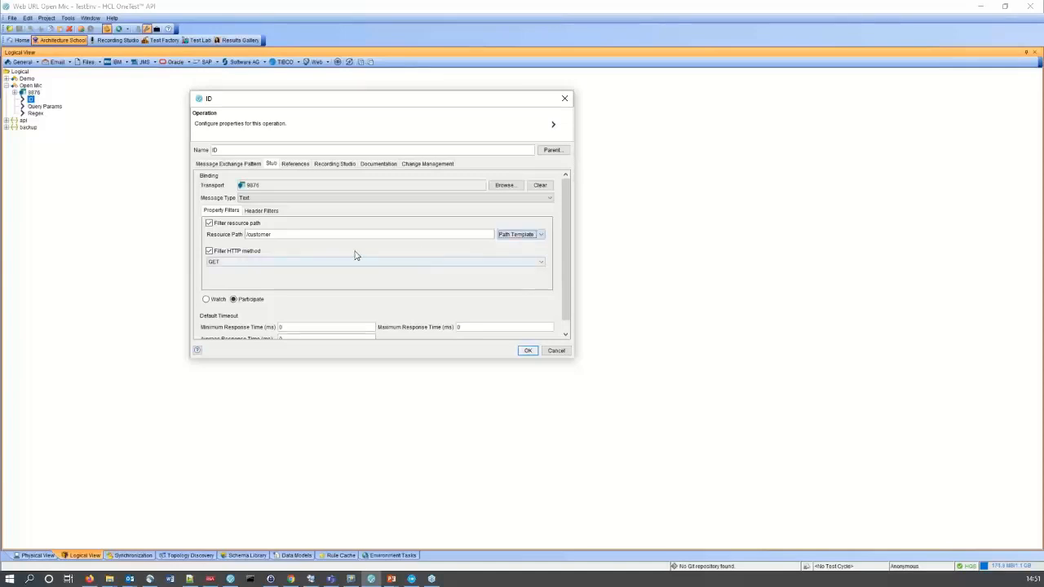
pyautogui.click(289, 234)
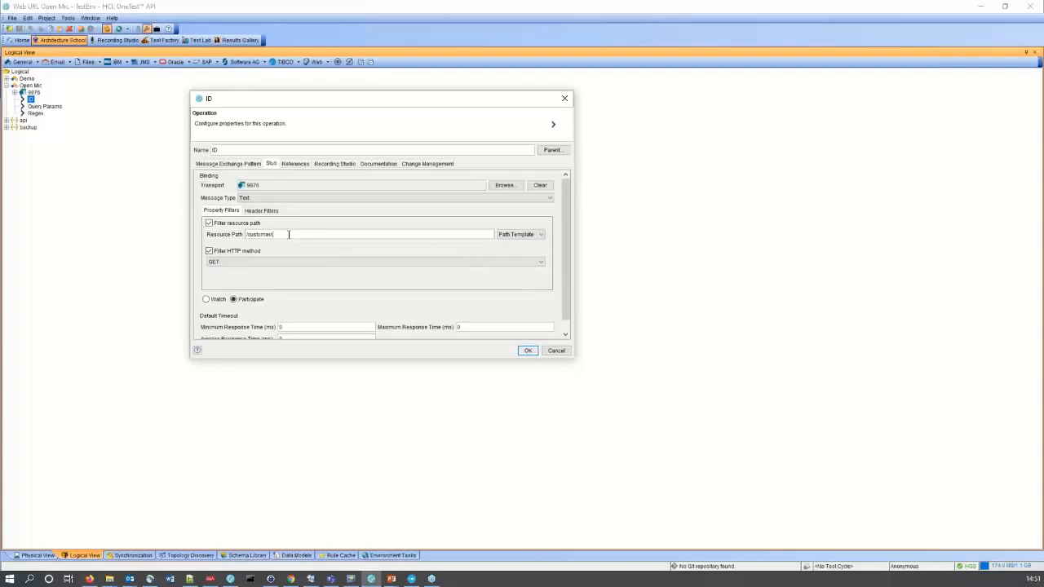
pyautogui.write('id}/status')
pyautogui.click(528, 350)
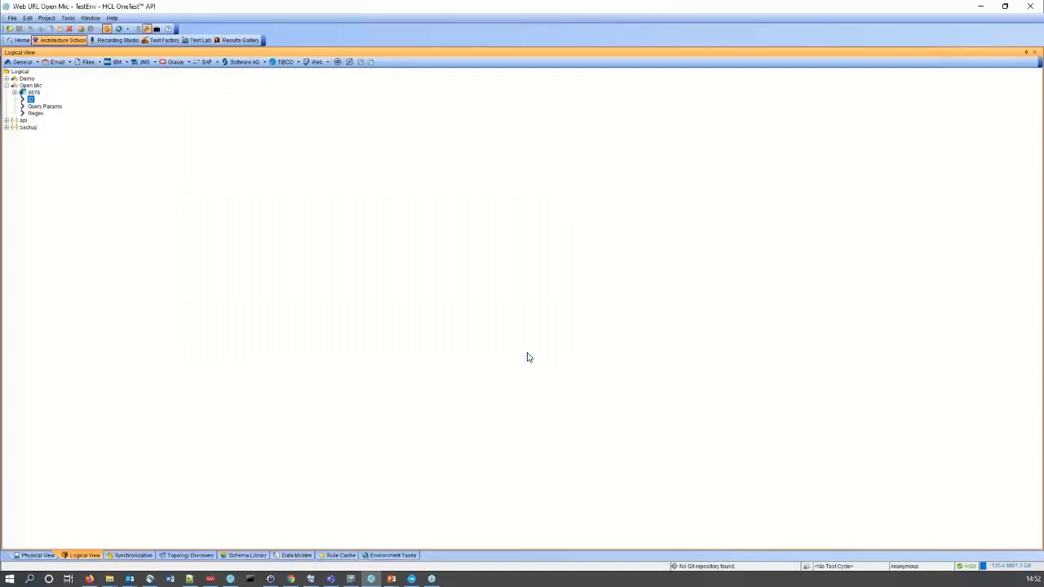
# Step: Clear the finished tasks from the Test Lab's Task Monitor and run the ID stub
pyautogui.click(196, 40)
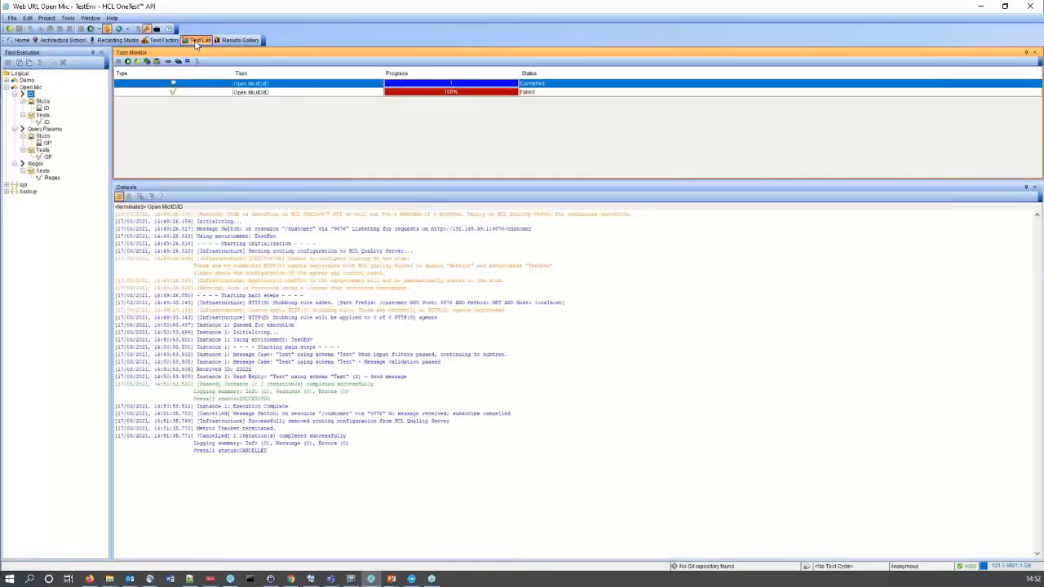
pyautogui.click(179, 62)
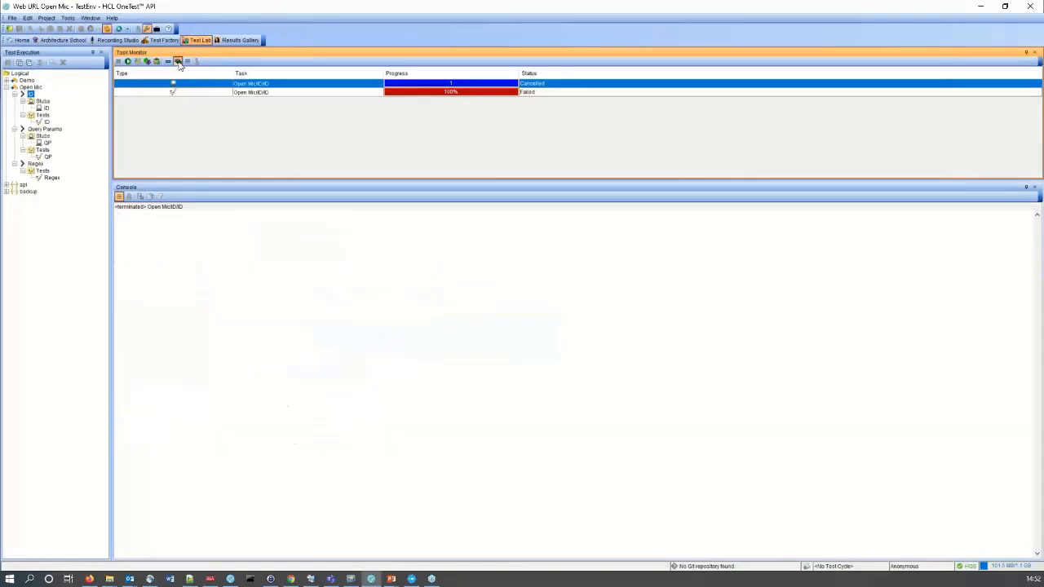
pyautogui.rightClick(47, 108)
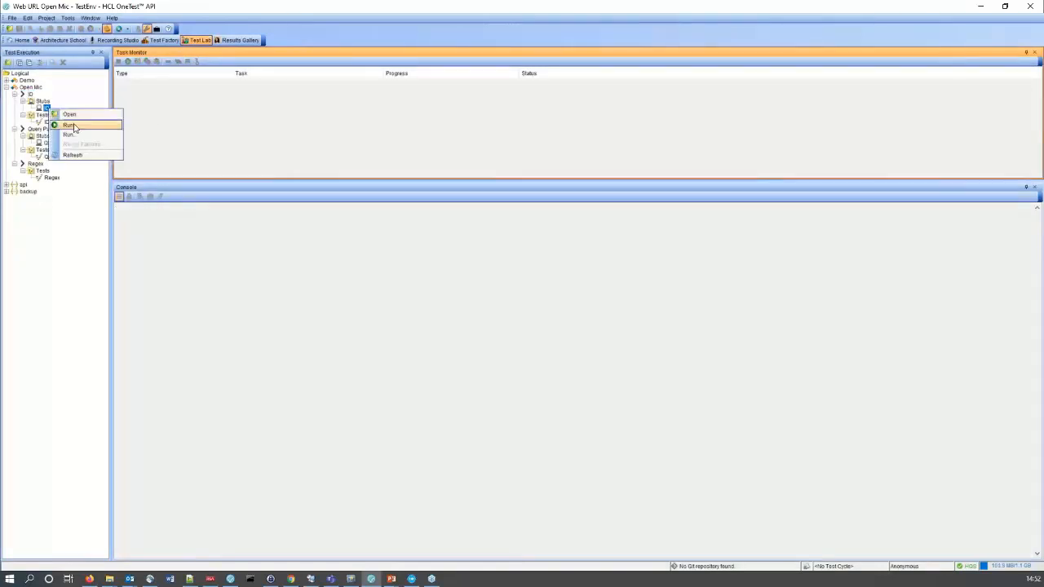
pyautogui.click(70, 125)
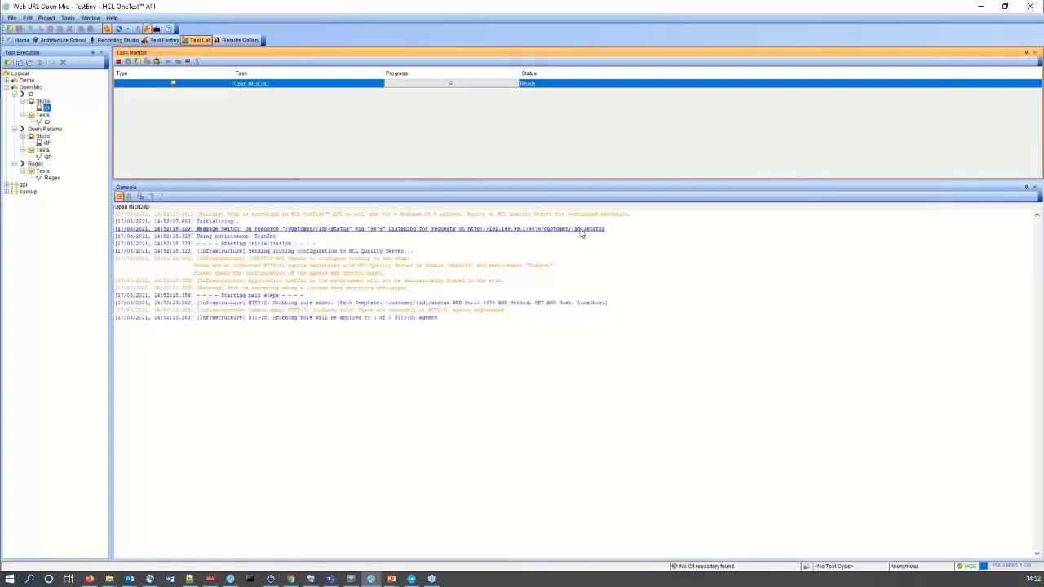
# Step: Switch to Chrome and examine the details of the stub's path template routing rule in the Network Dashboard
pyautogui.click(220, 261)
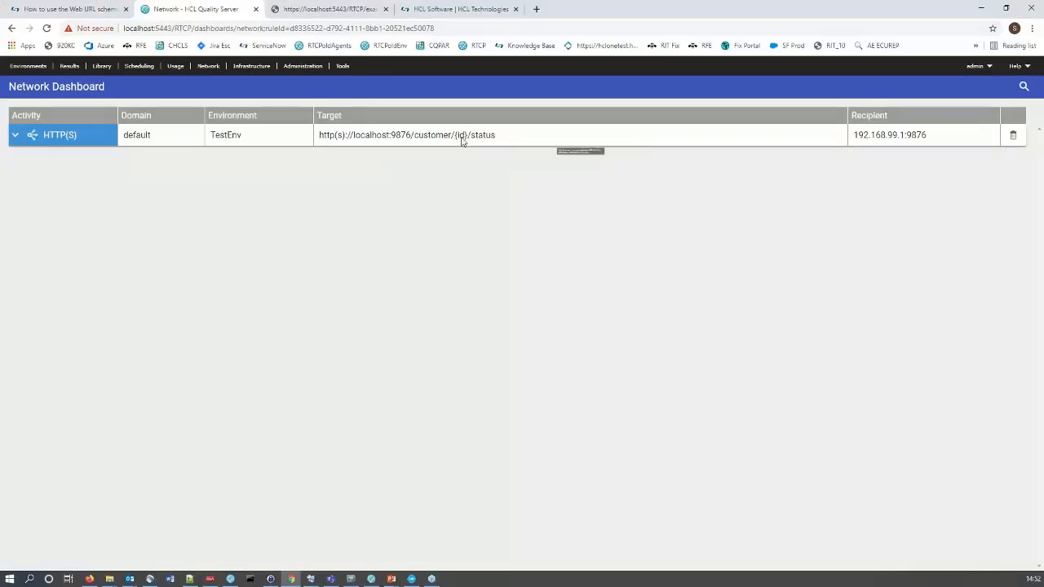
pyautogui.click(14, 137)
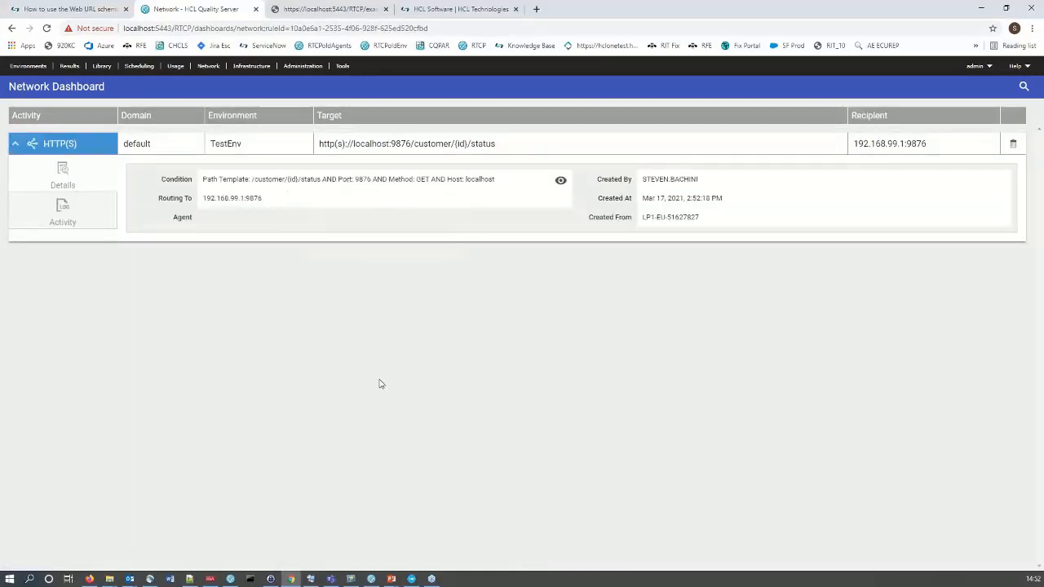
# Step: Switch back to HCL OneTest API and run the ID test against the running ID stub
pyautogui.click(370, 579)
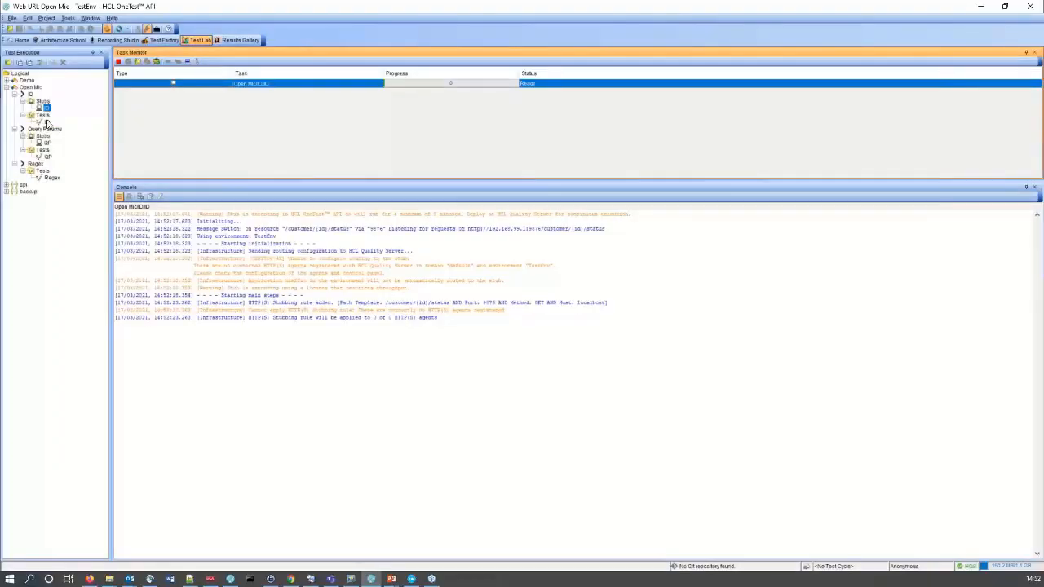
pyautogui.rightClick(47, 121)
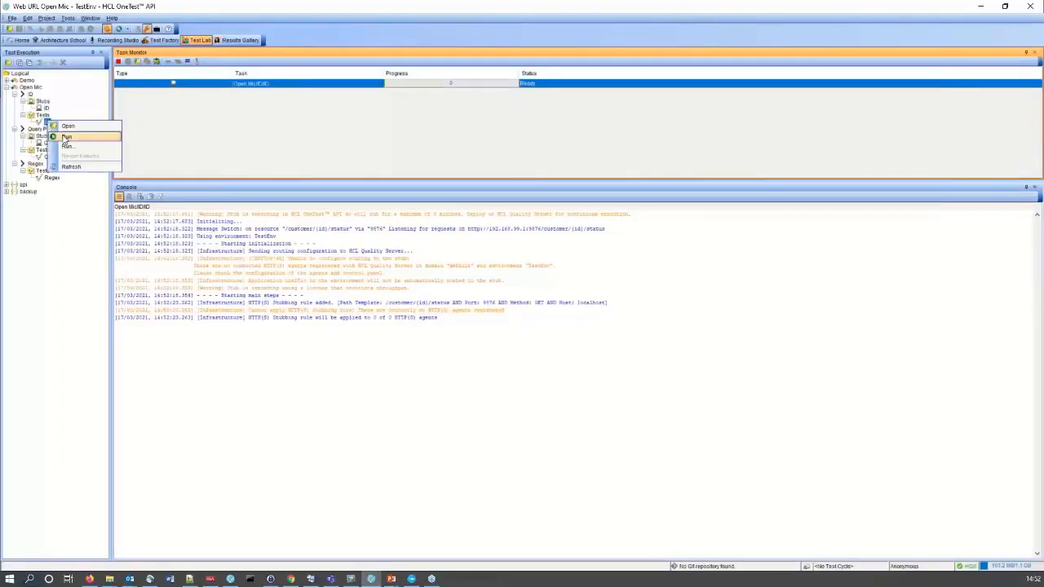
pyautogui.click(65, 137)
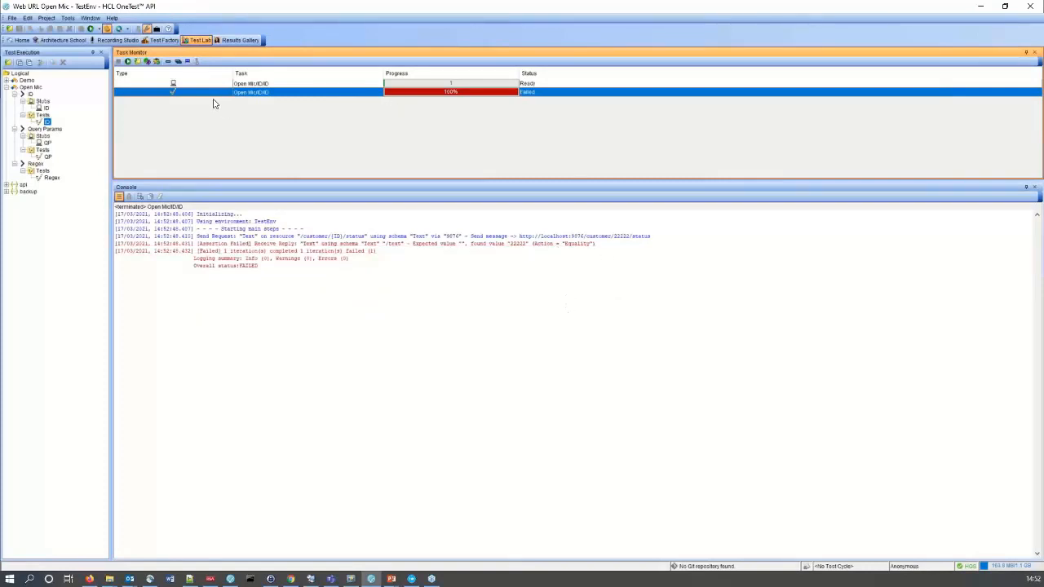
# Step: Run the Query Params operation's QP test twice while only the ID stub is running
pyautogui.rightClick(49, 160)
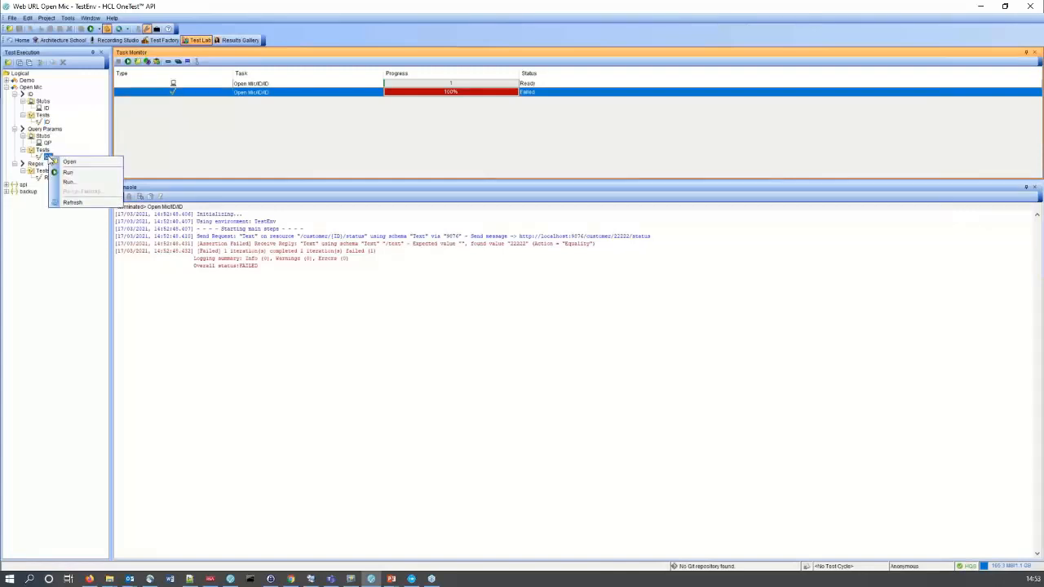
pyautogui.click(68, 174)
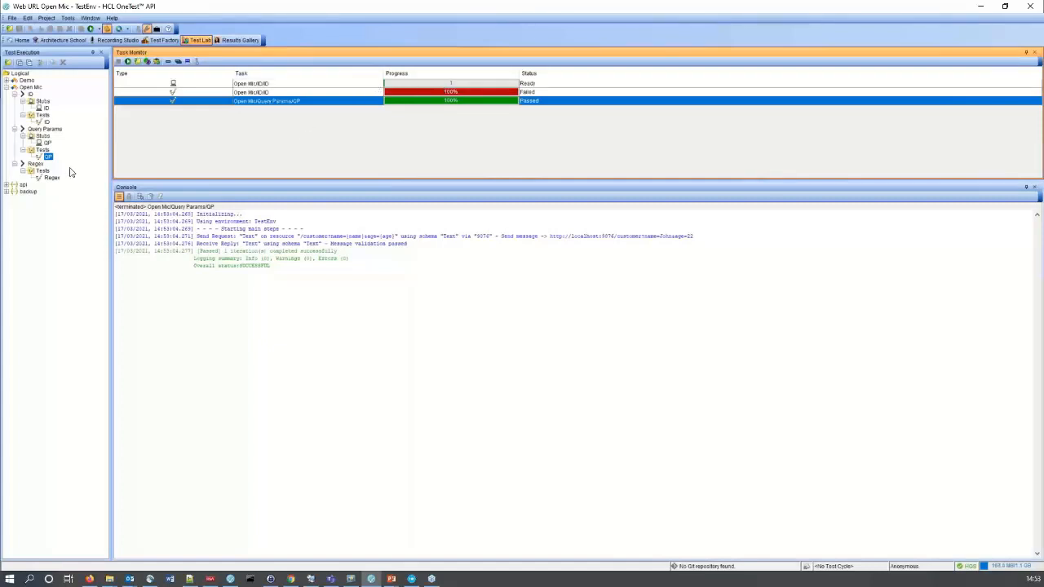
pyautogui.rightClick(49, 158)
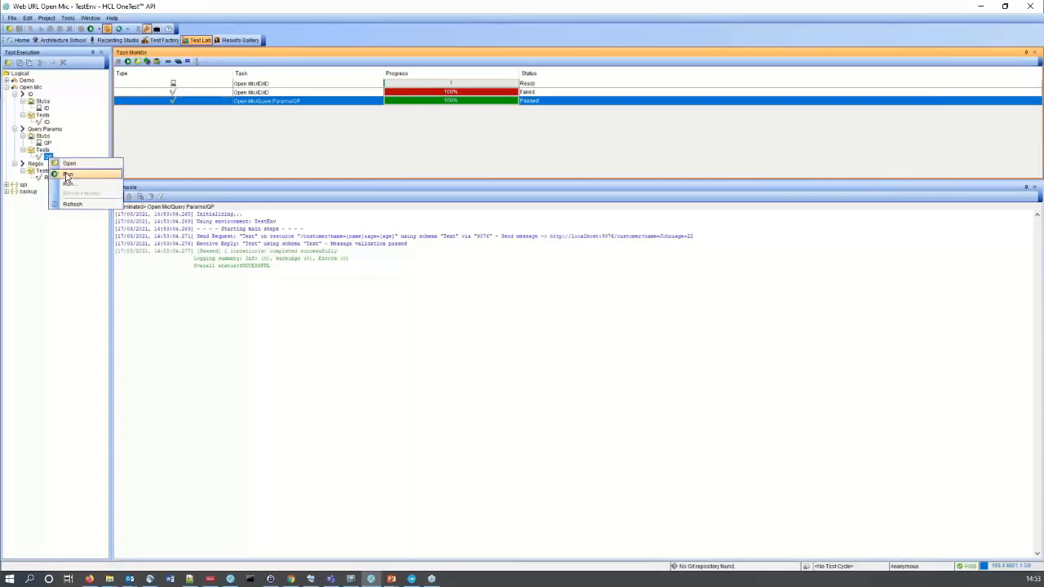
pyautogui.click(67, 175)
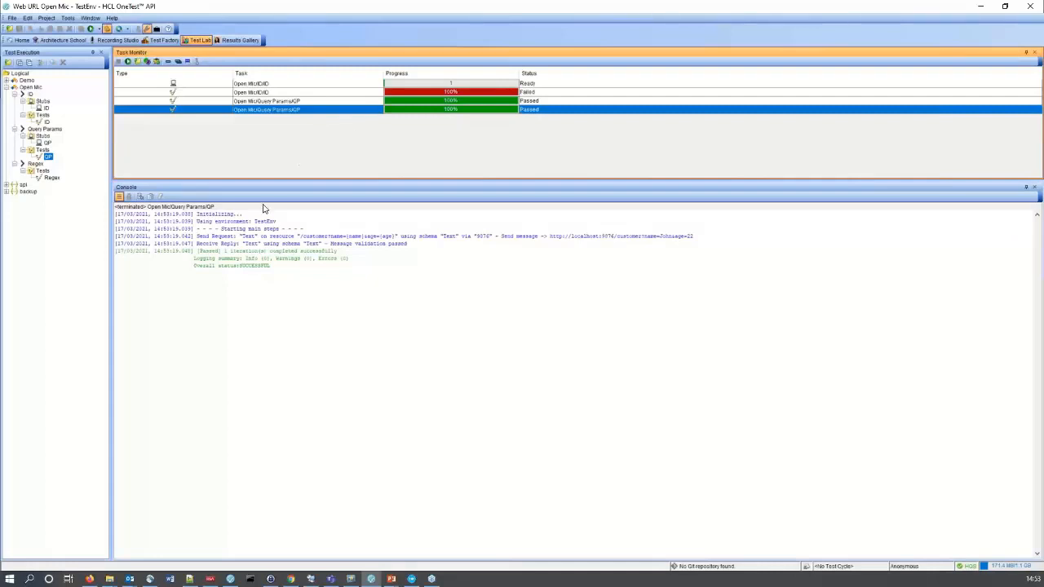
# Step: Examine the status code and reason phrase in the QP test's reply header, and the ID stub's console log
pyautogui.click(355, 244)
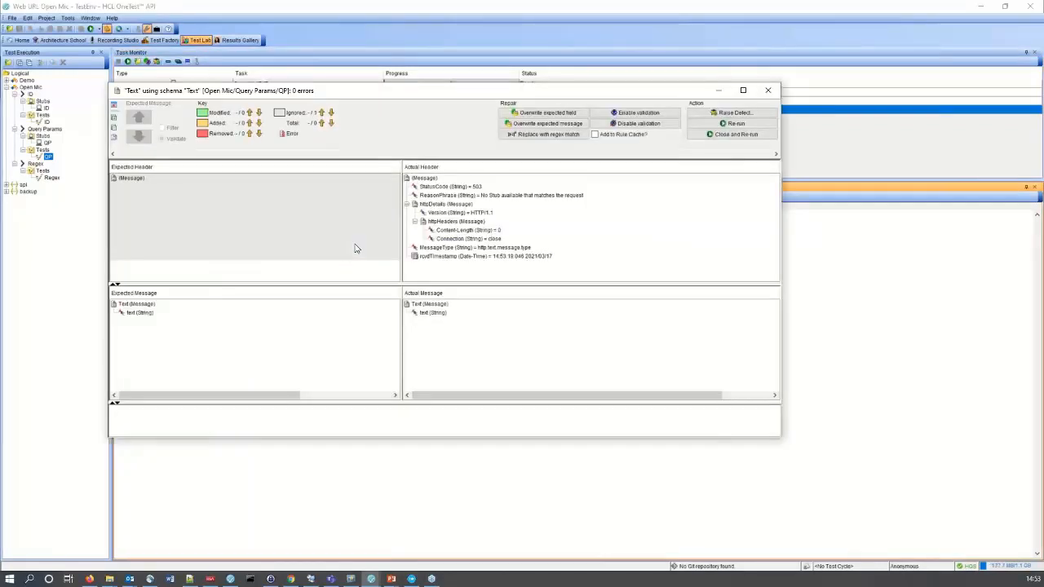
pyautogui.click(481, 189)
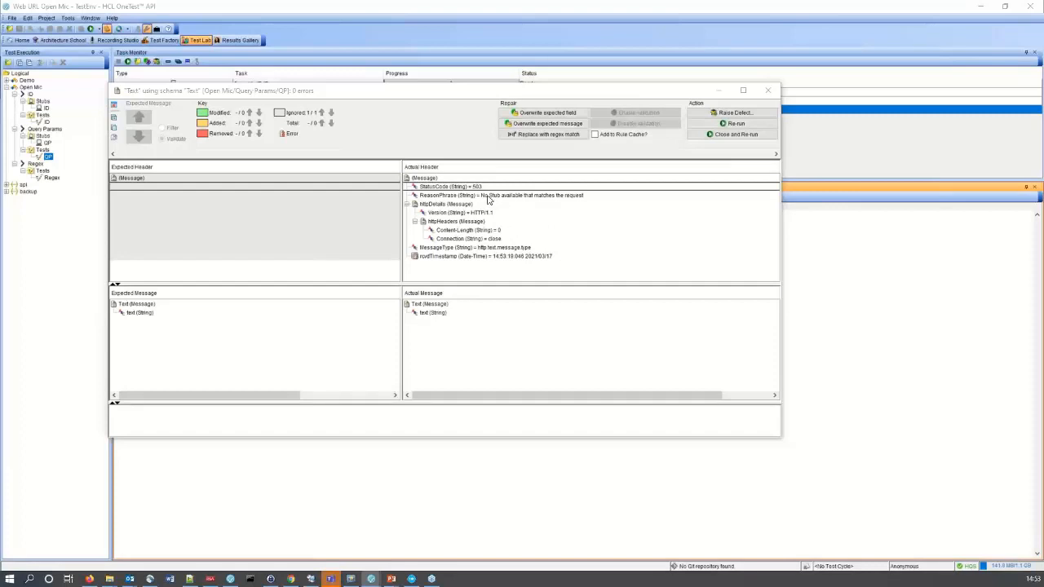
pyautogui.click(767, 92)
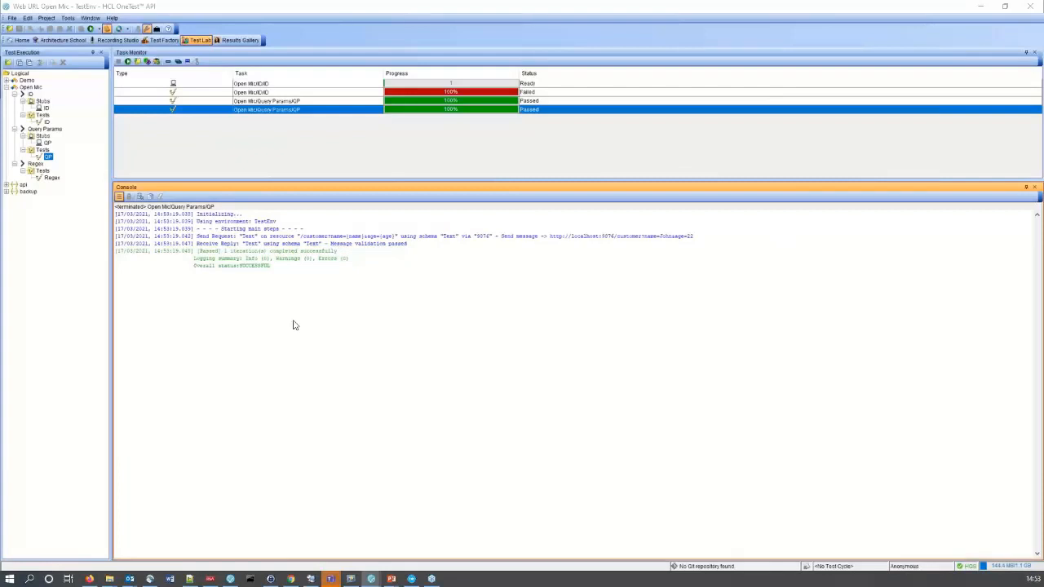
pyautogui.click(175, 84)
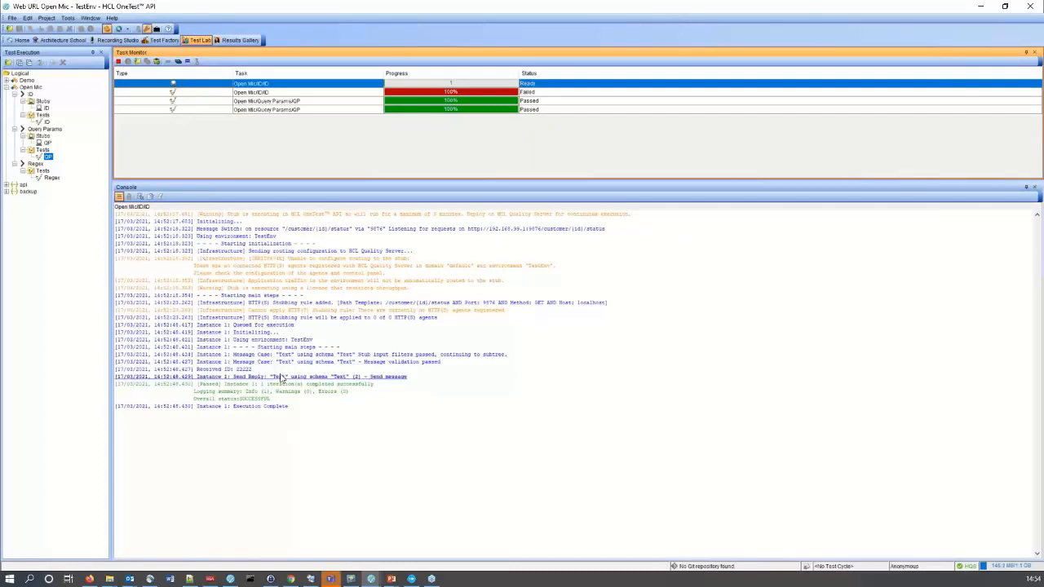
# Step: Run the QP stub alongside the ID stub, clear the finished tasks, and run the QP test
pyautogui.rightClick(51, 144)
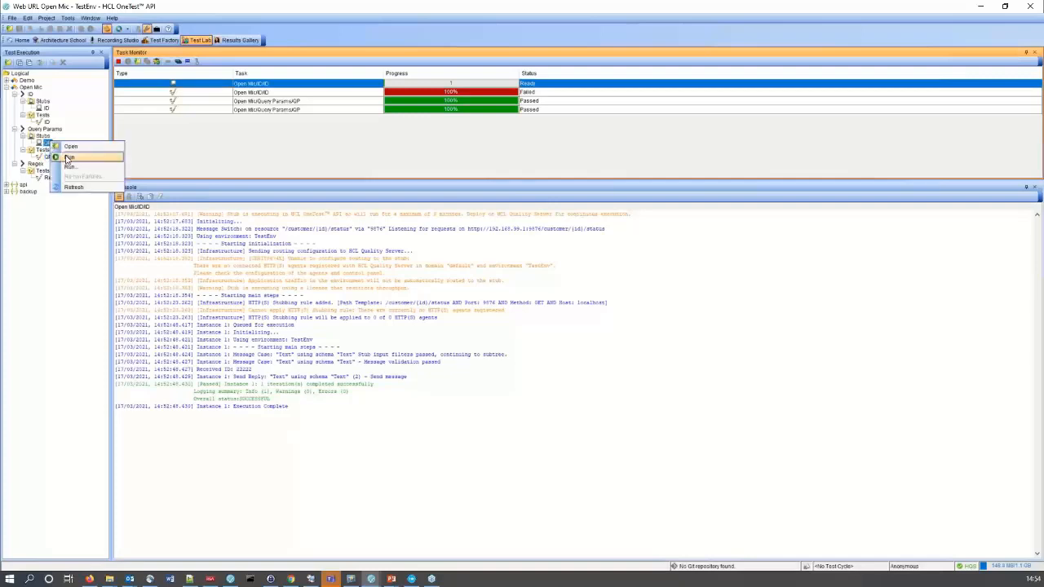
pyautogui.click(67, 158)
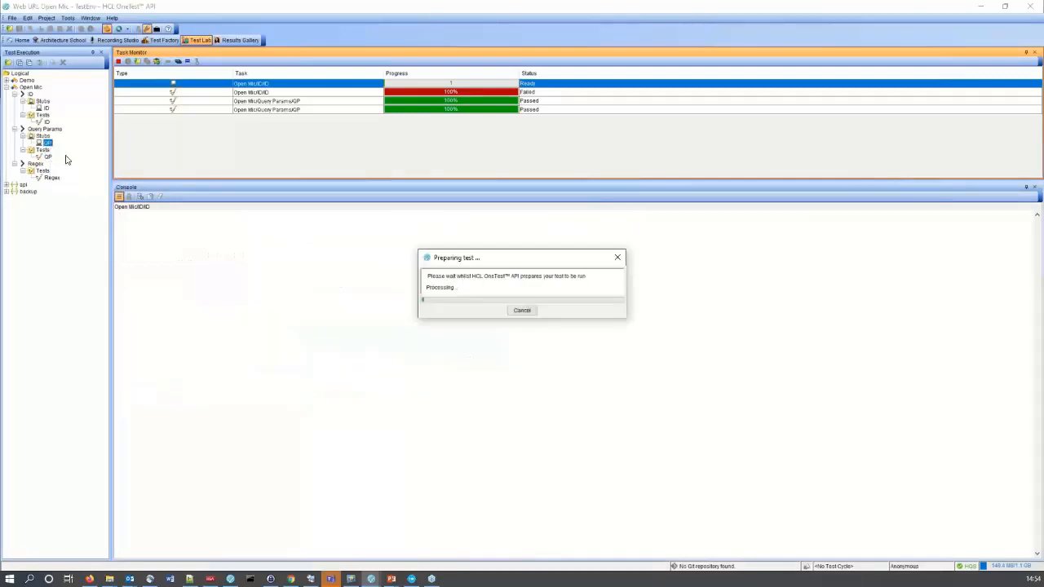
pyautogui.click(177, 64)
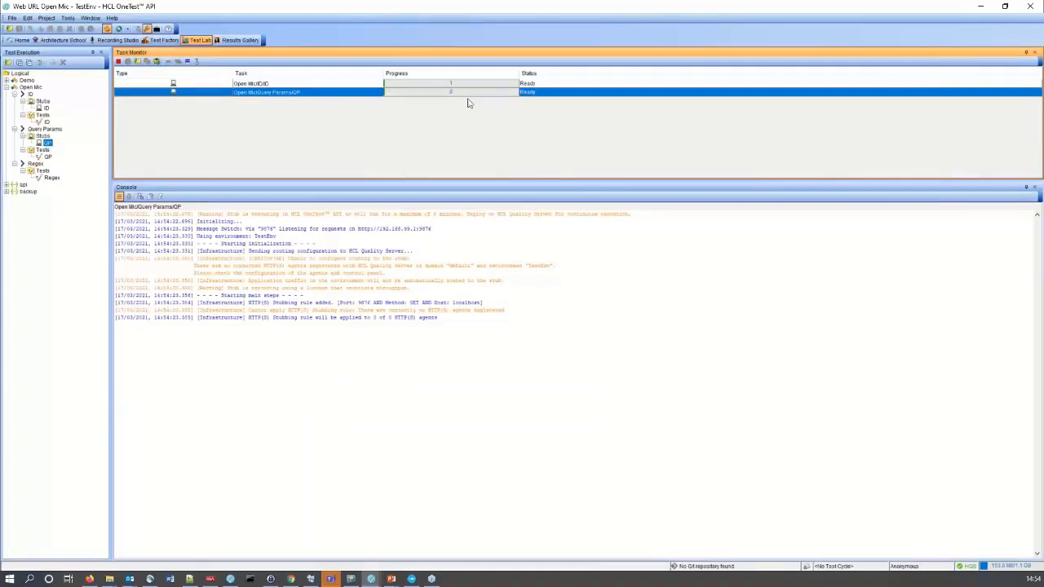
pyautogui.rightClick(48, 157)
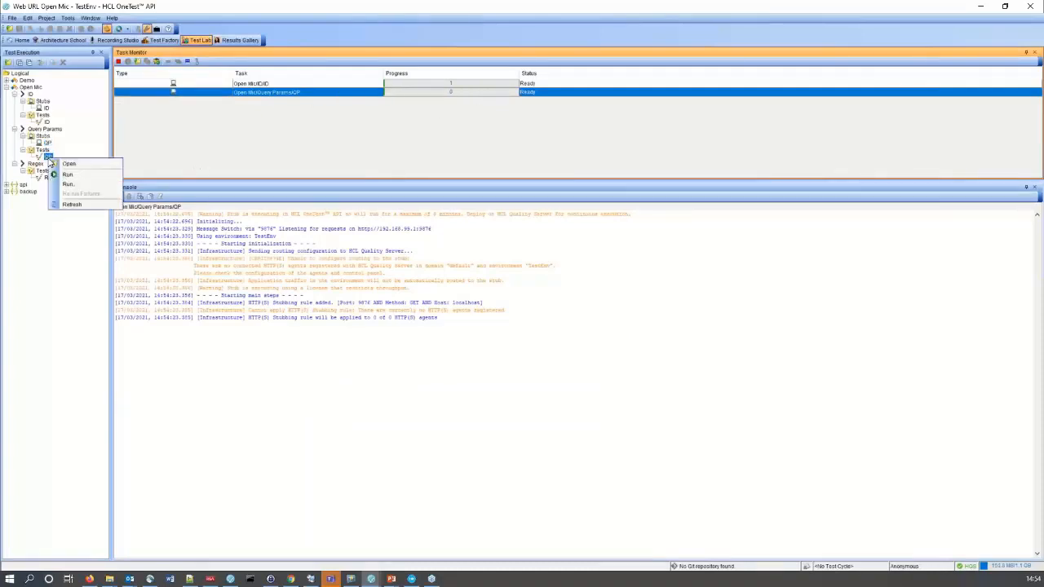
pyautogui.click(62, 175)
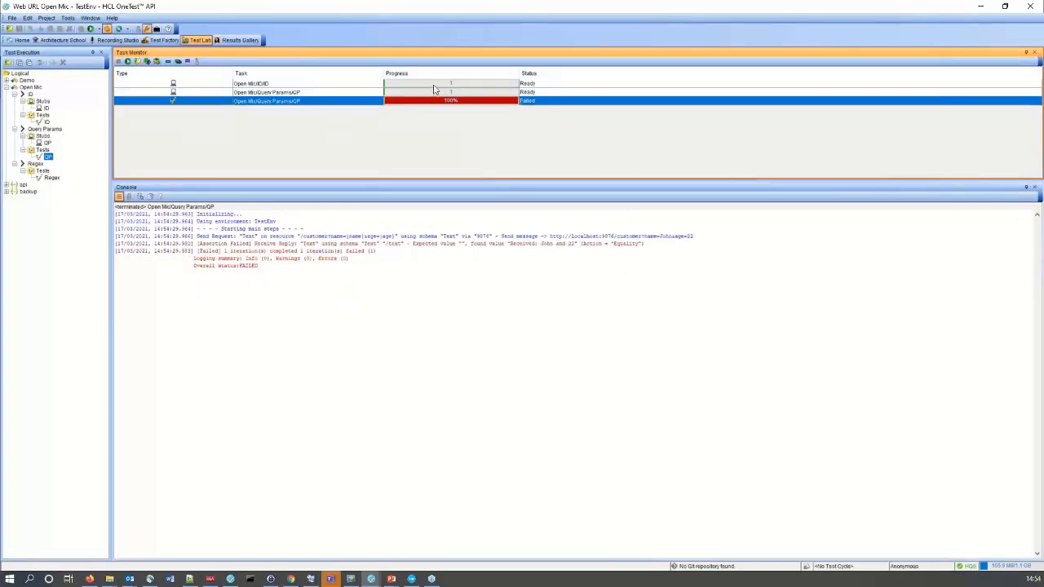
# Step: Compare the console logs of the ID stub, the QP stub and the QP test in the Task Monitor
pyautogui.click(334, 84)
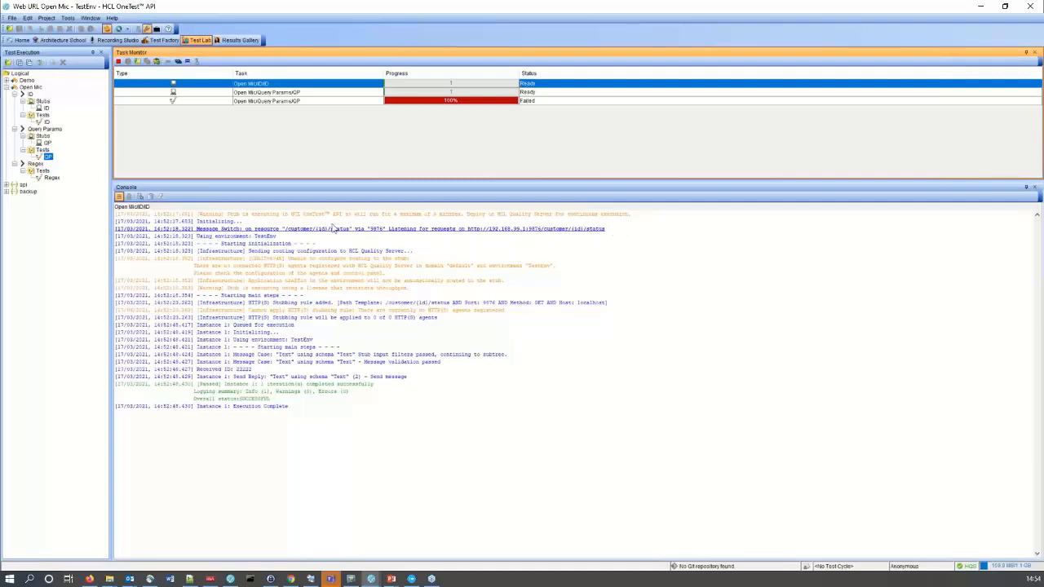
pyautogui.click(209, 94)
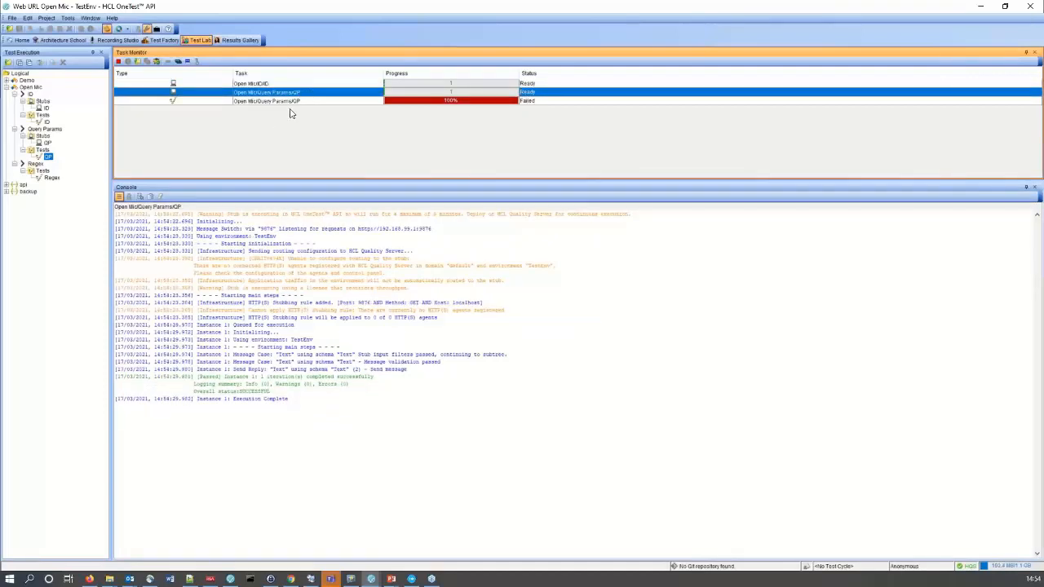
pyautogui.click(244, 102)
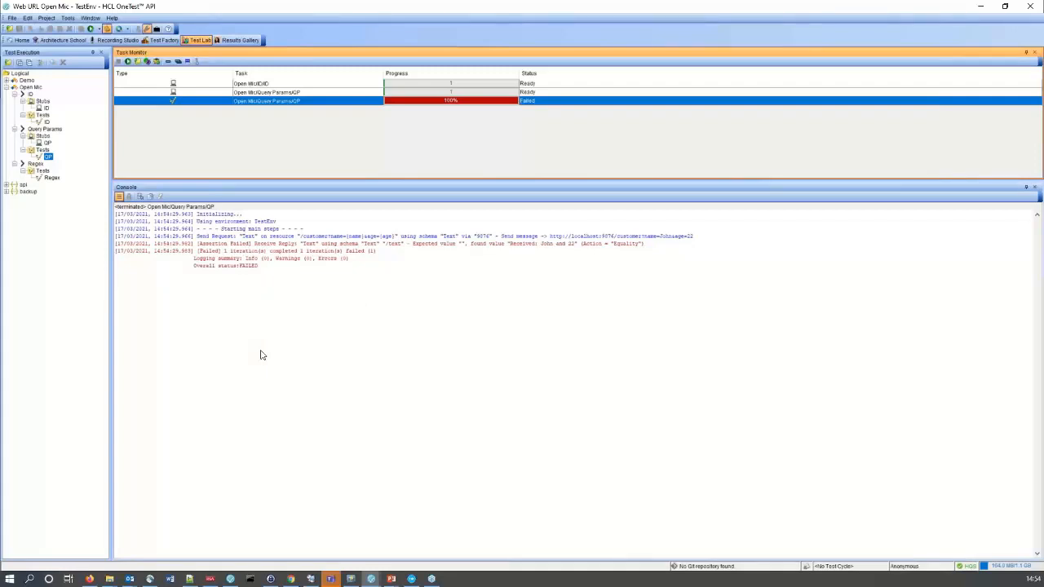
# Step: Open the Schema Library in Architecture School to view the Open Mic Web URL schema
pyautogui.click(236, 359)
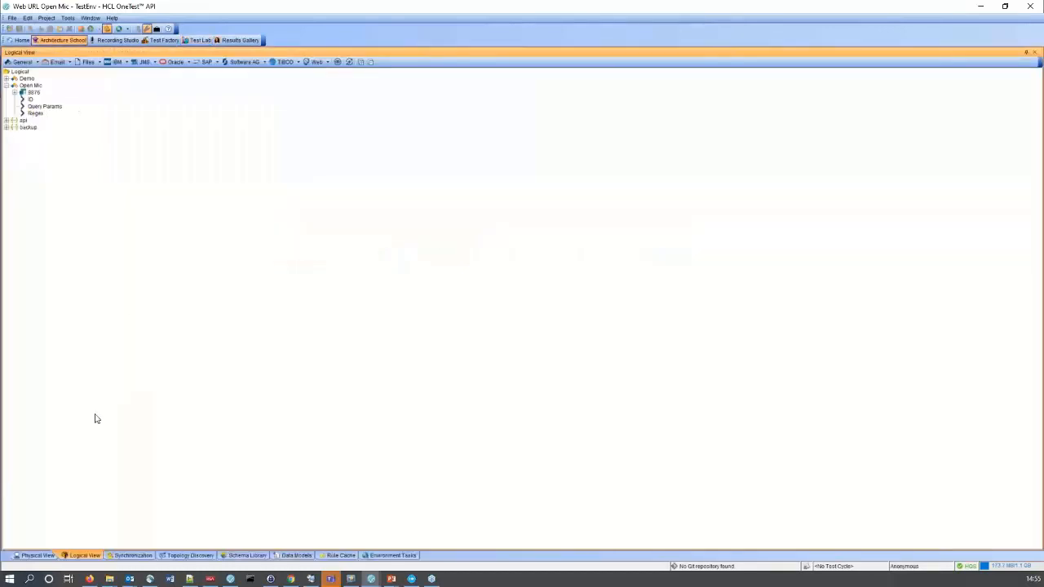
pyautogui.click(241, 557)
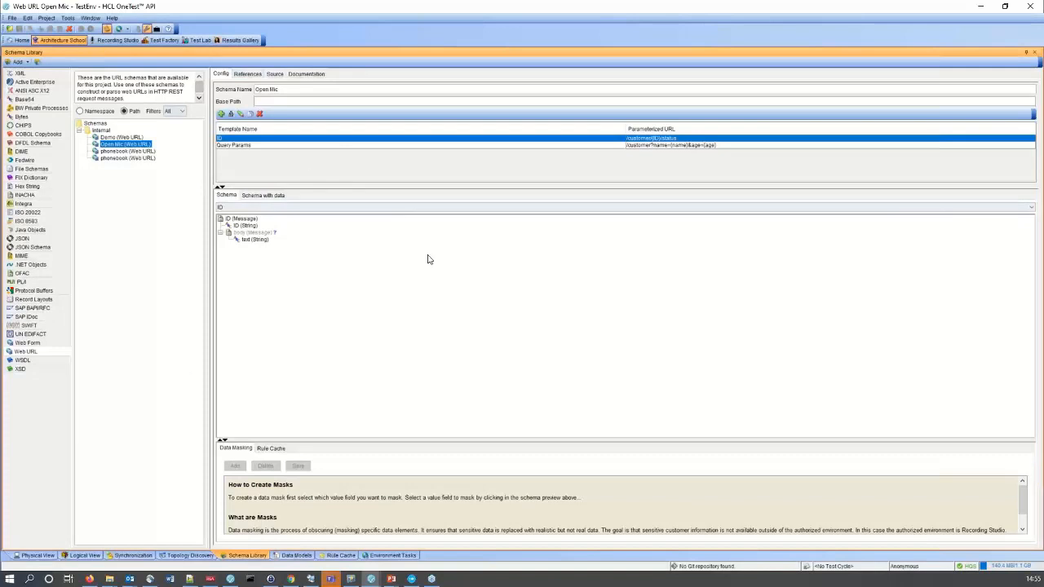
# Step: View the path segments of the ID URL template and the Message Exchange Pattern settings of the ID operation in the Logical View
pyautogui.doubleClick(244, 141)
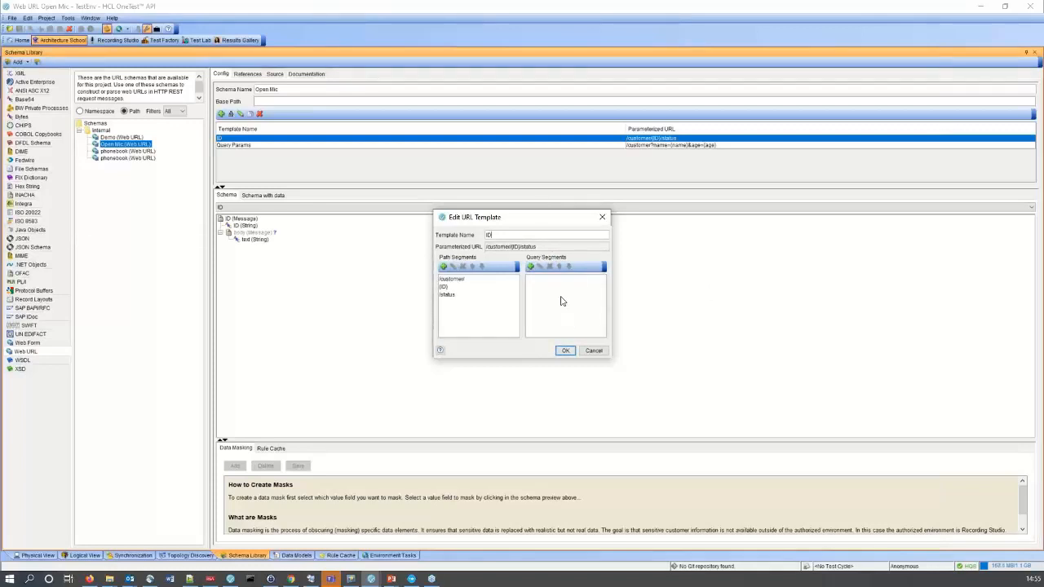
pyautogui.click(590, 352)
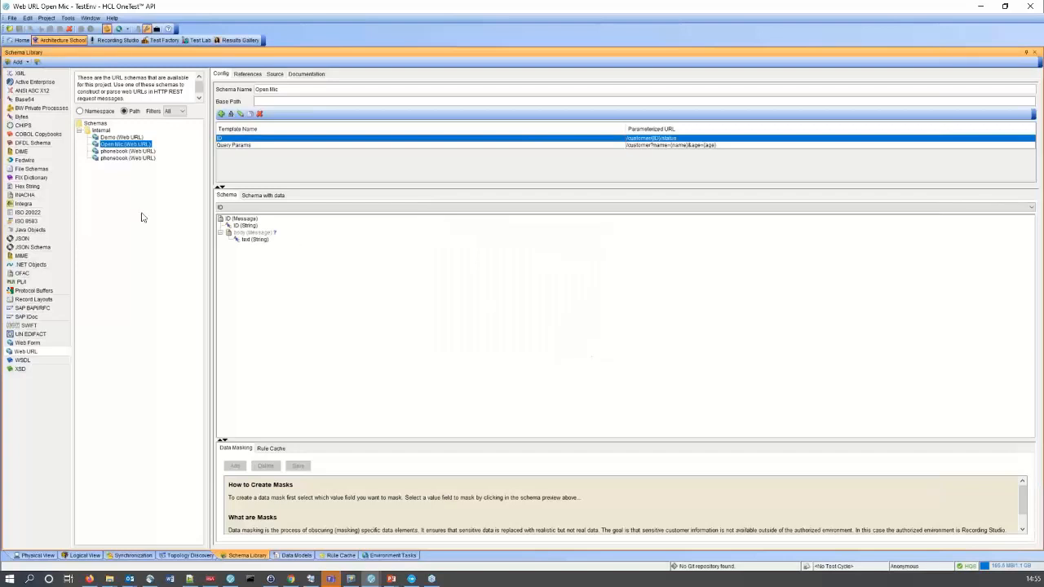
pyautogui.click(84, 555)
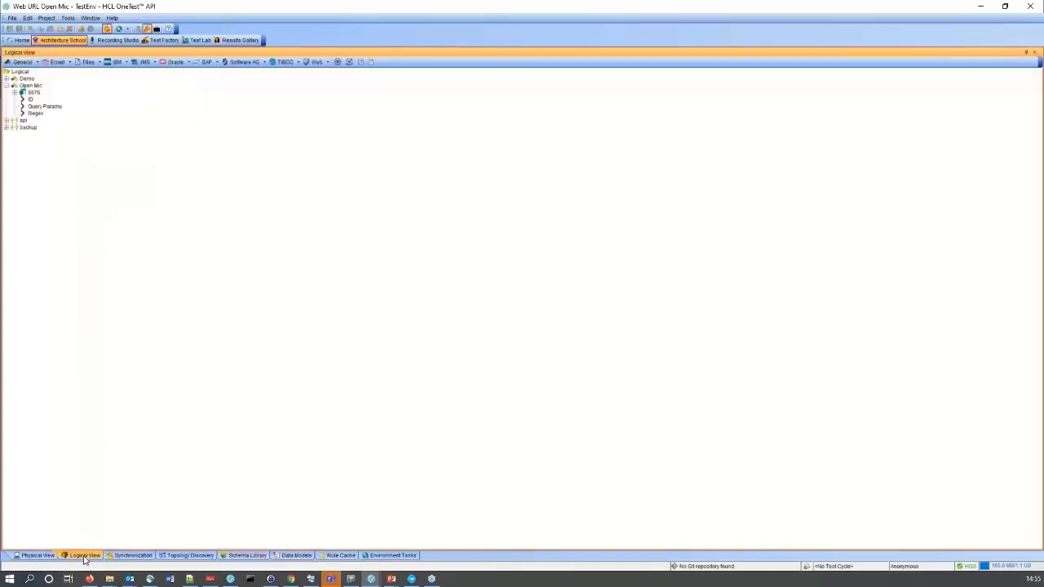
pyautogui.doubleClick(30, 99)
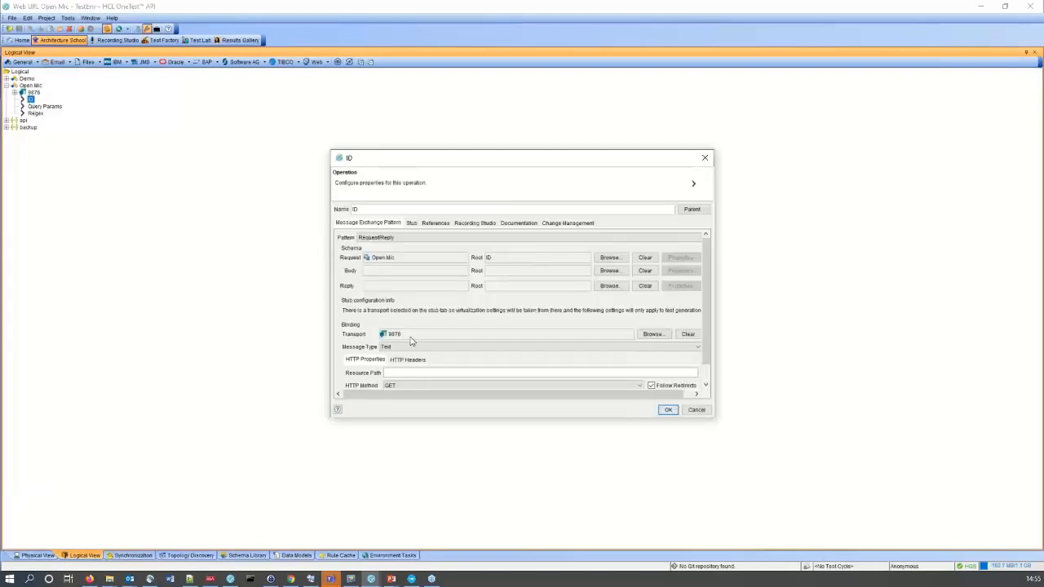
pyautogui.moveTo(416, 162); pyautogui.dragTo(171, 110)
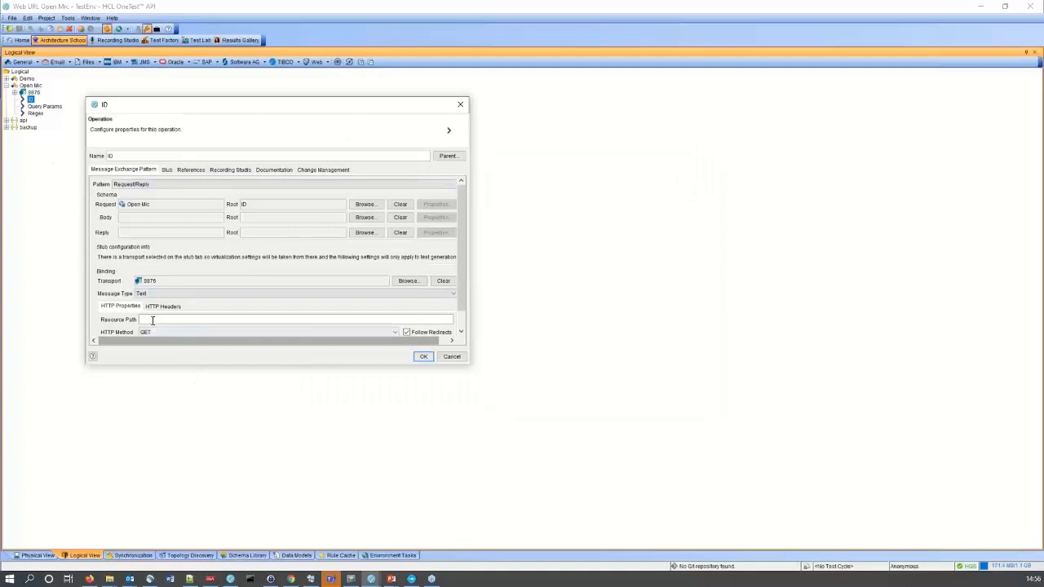
pyautogui.click(150, 320)
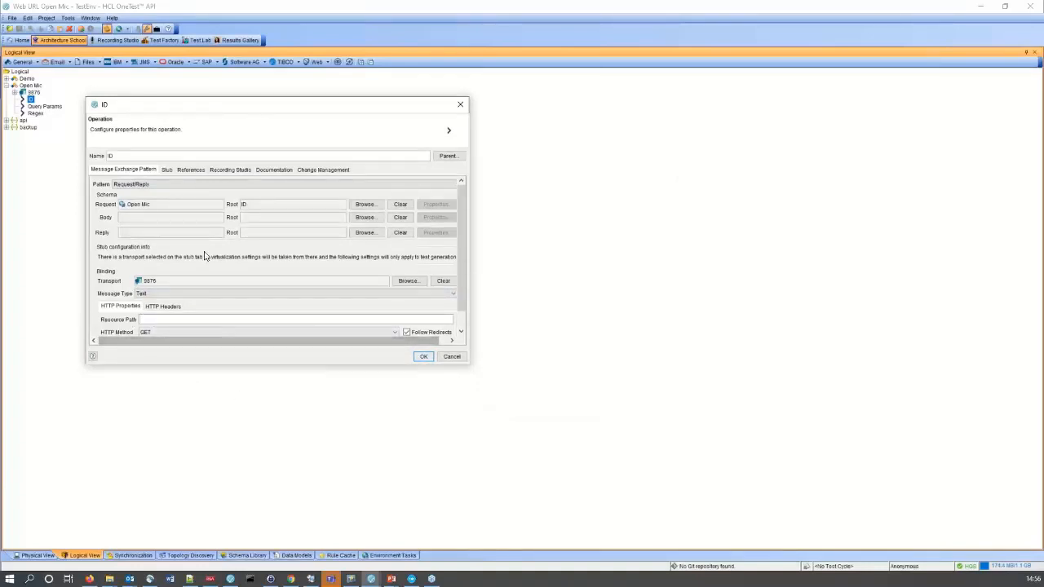
# Step: Examine the ID operation's stub property filters and header filters, and close its properties without changing anything
pyautogui.click(168, 171)
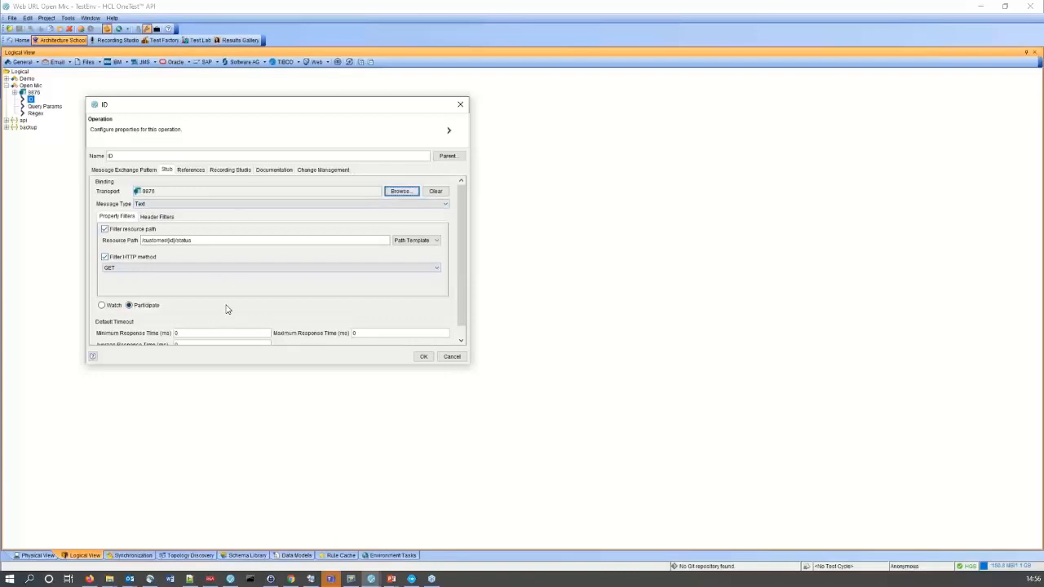
pyautogui.click(155, 217)
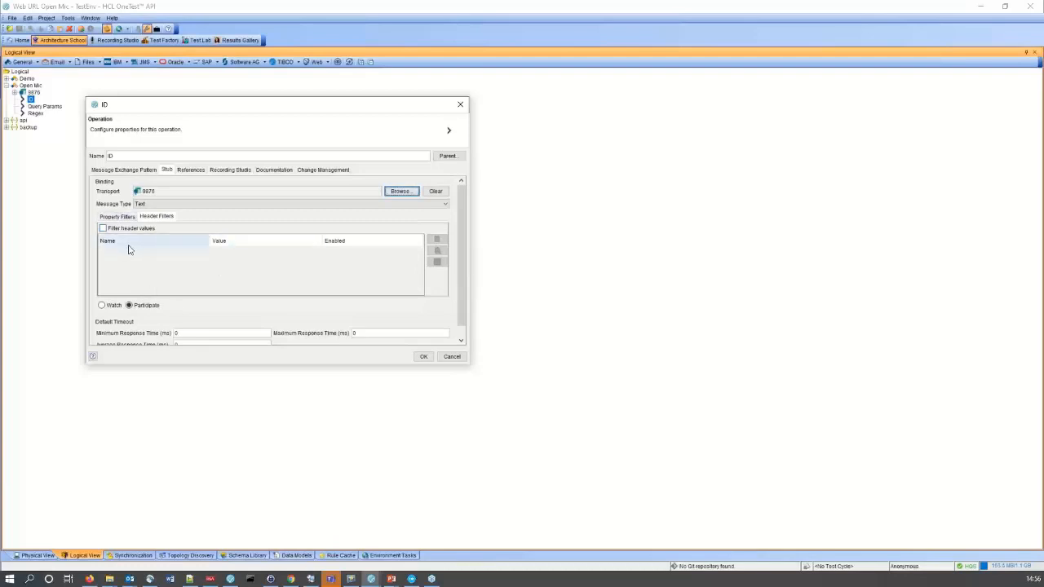
pyautogui.click(115, 217)
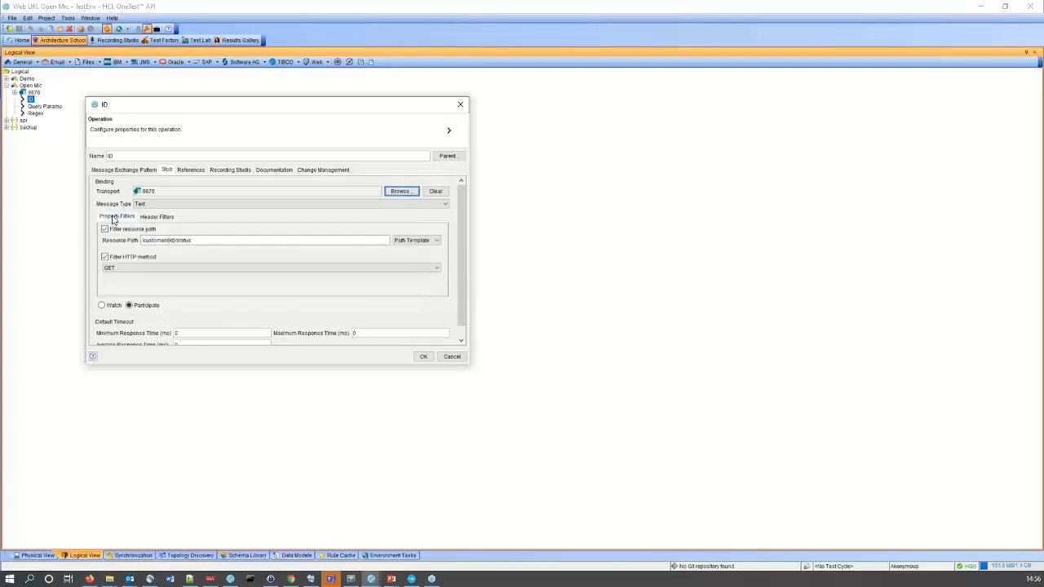
pyautogui.moveTo(417, 106); pyautogui.dragTo(635, 163)
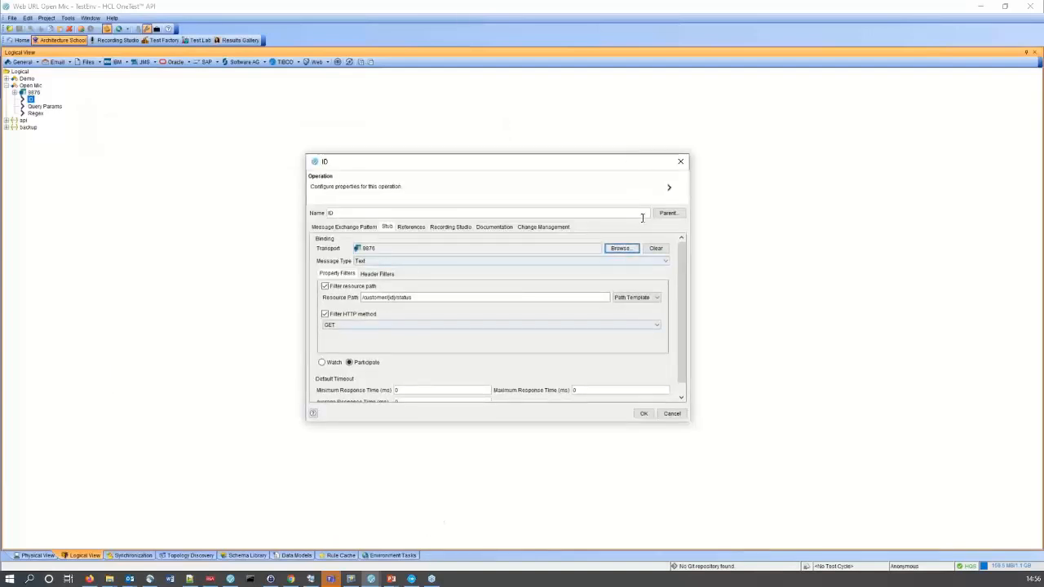
pyautogui.click(680, 162)
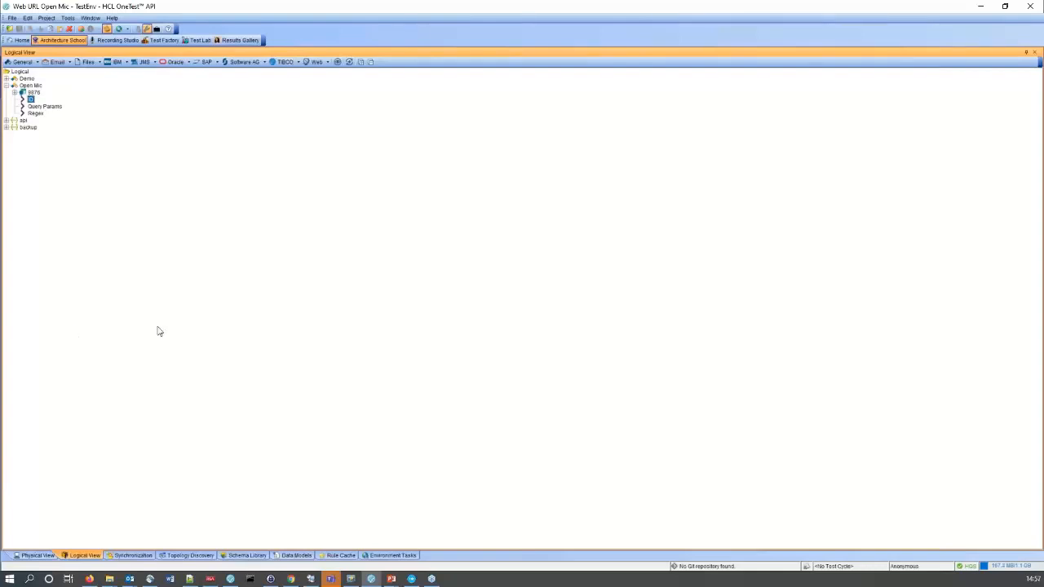
# Step: Switch to Chrome and view the knowledge article "How to use the Web URL schema in HCL OneTest API"
pyautogui.click(290, 579)
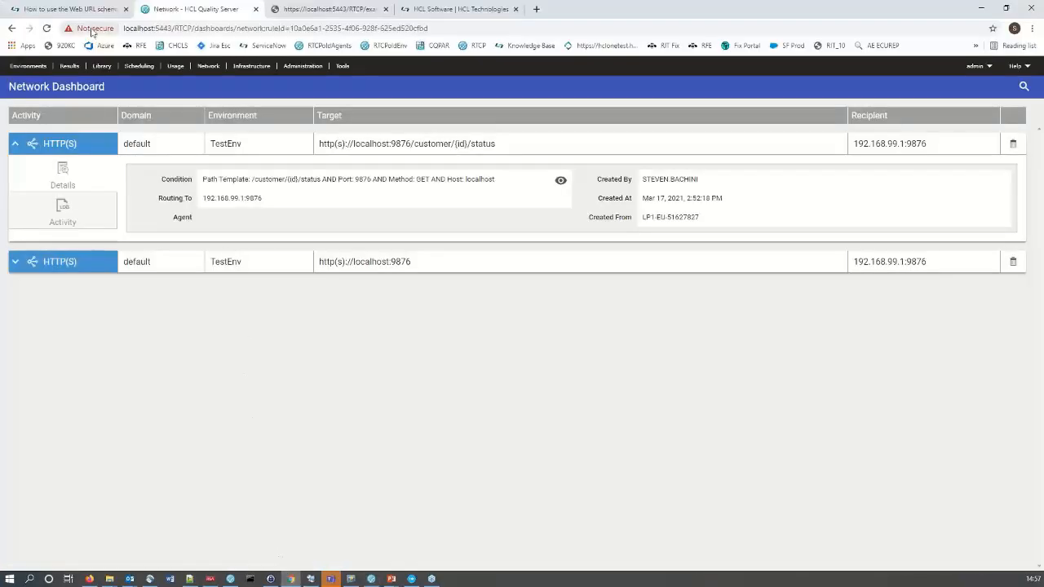
pyautogui.click(67, 10)
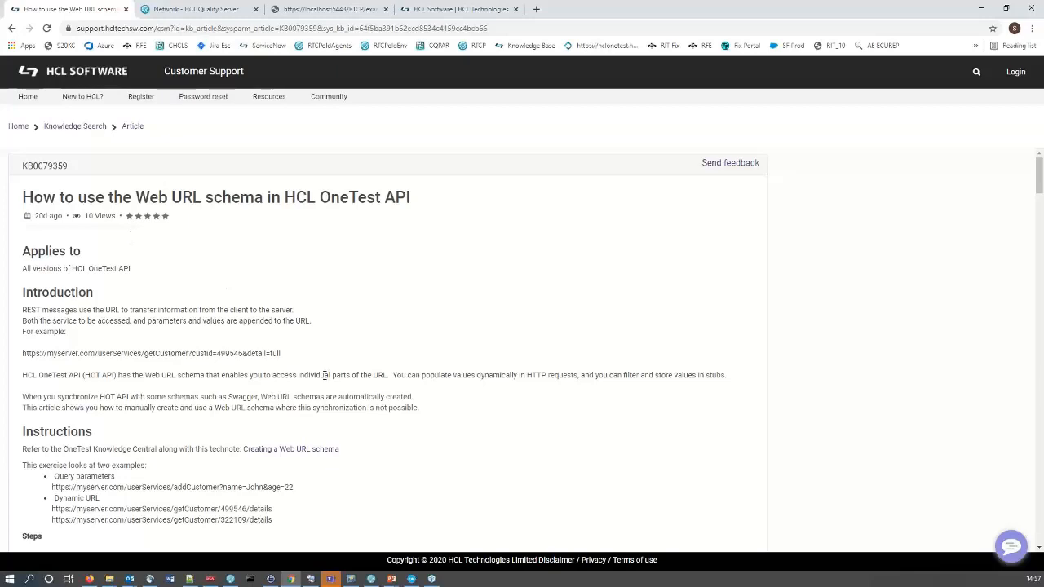
pyautogui.scroll(-2, 303, 394)
pyautogui.scroll(2, 303, 395)
# Step: Open the Support portal from the HCL Software site's resources and go to its Knowledge search
pyautogui.click(449, 9)
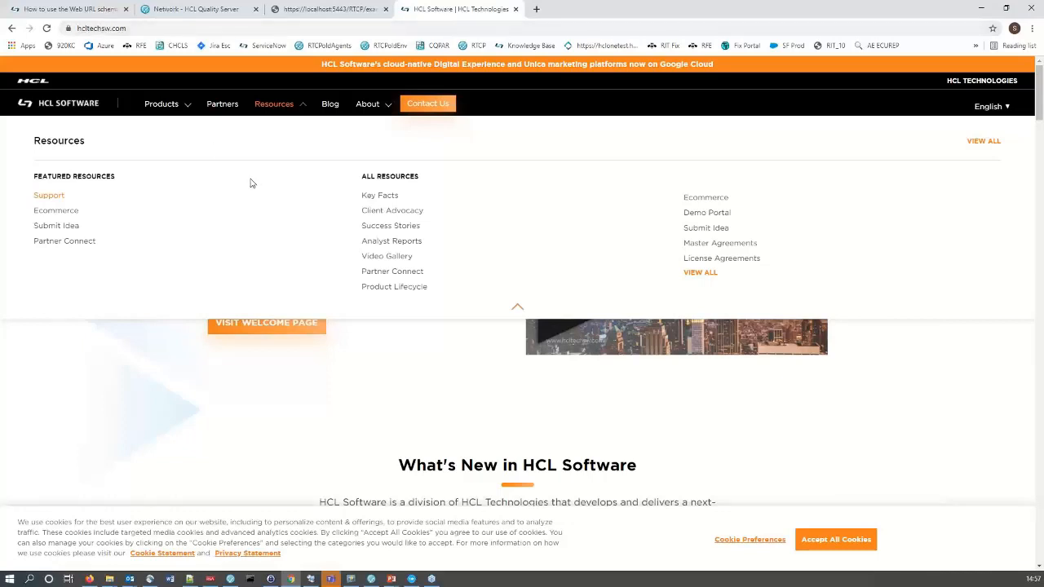
pyautogui.click(275, 110)
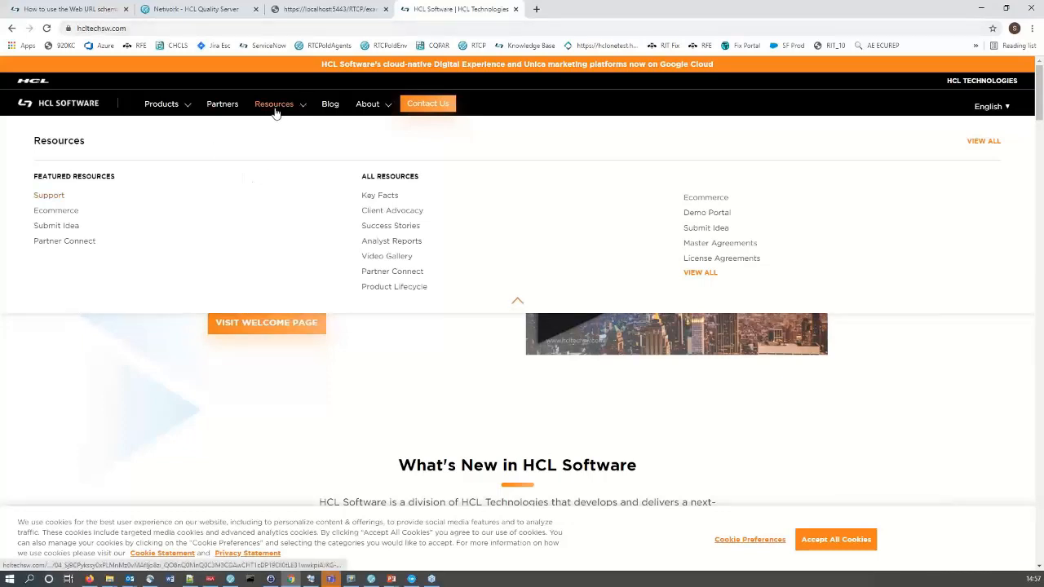
pyautogui.click(275, 110)
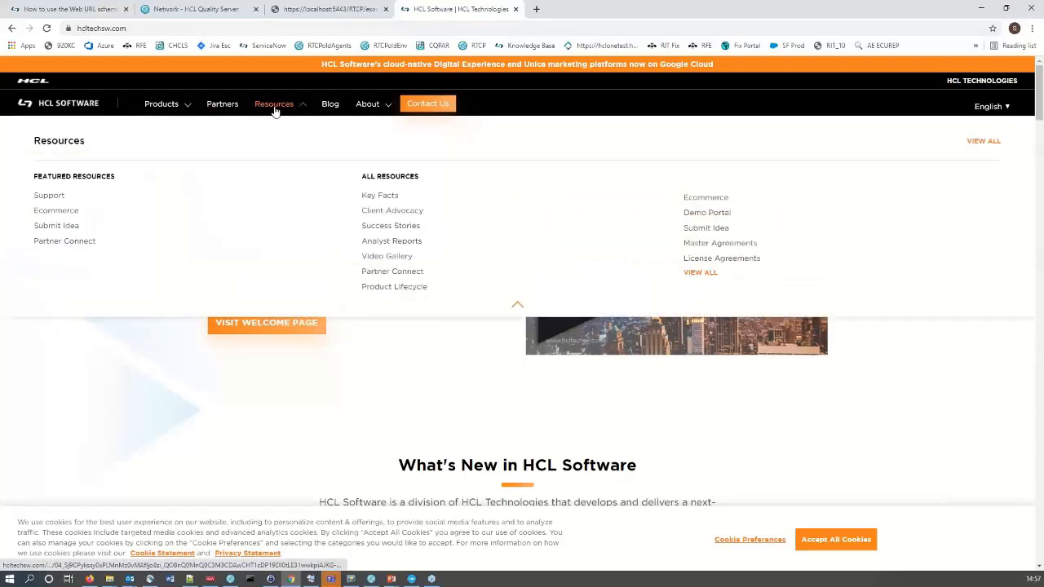
pyautogui.click(50, 199)
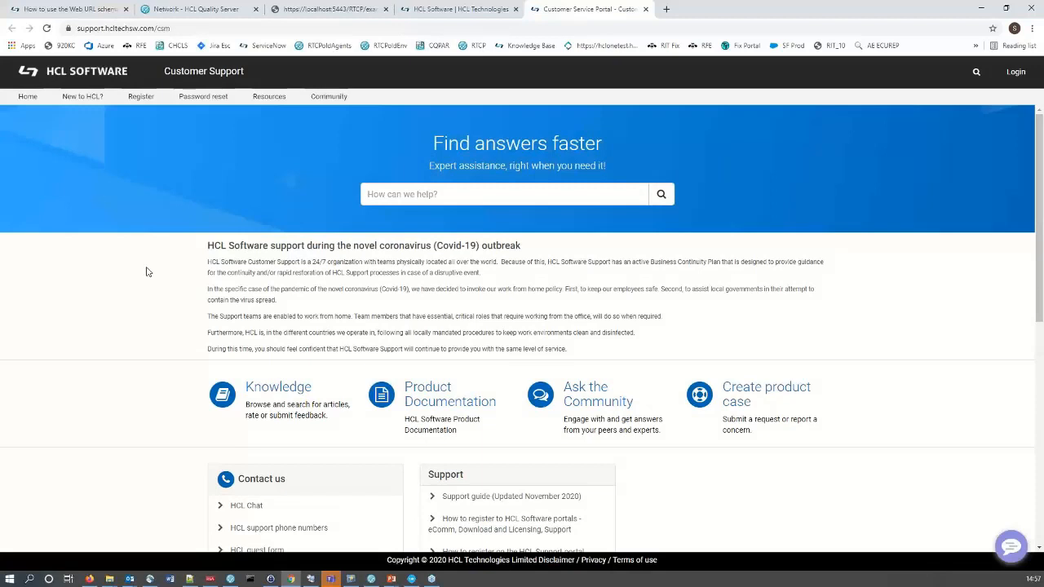
pyautogui.click(276, 387)
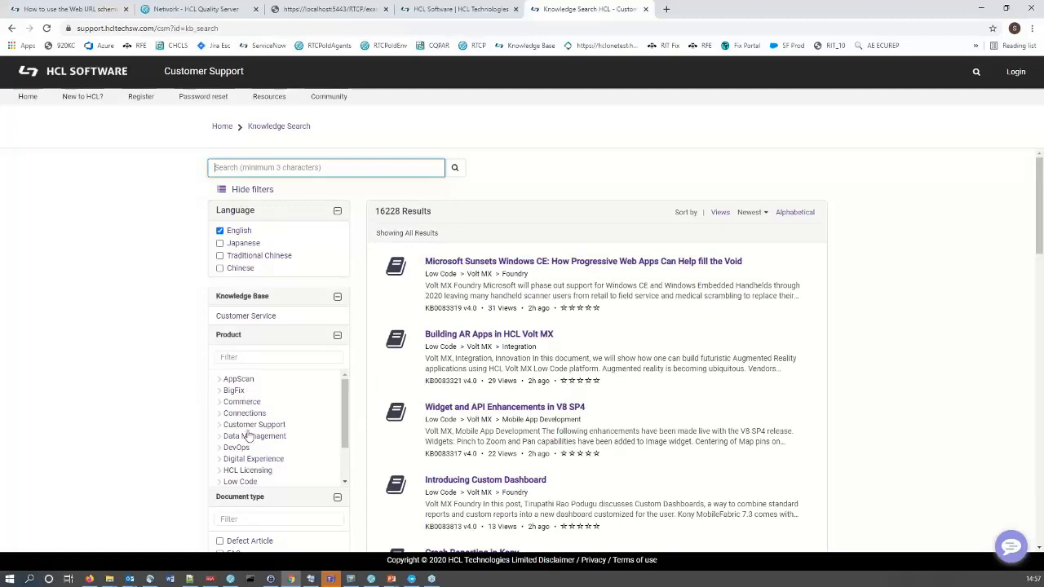
# Step: Search the knowledge base for "web url"
pyautogui.moveTo(347, 400); pyautogui.dragTo(345, 378)
pyautogui.write('web url')
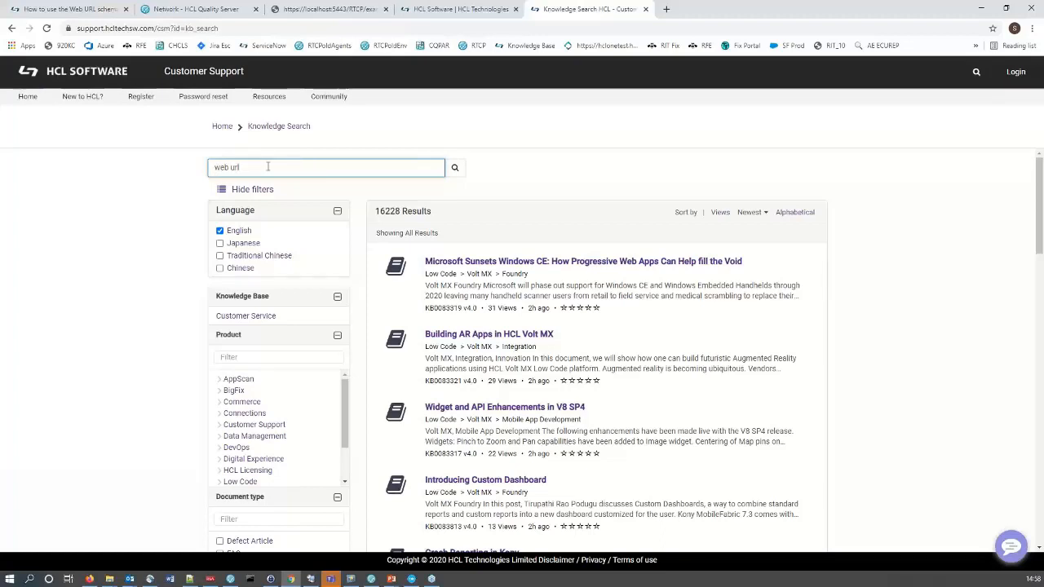
pyautogui.click(455, 169)
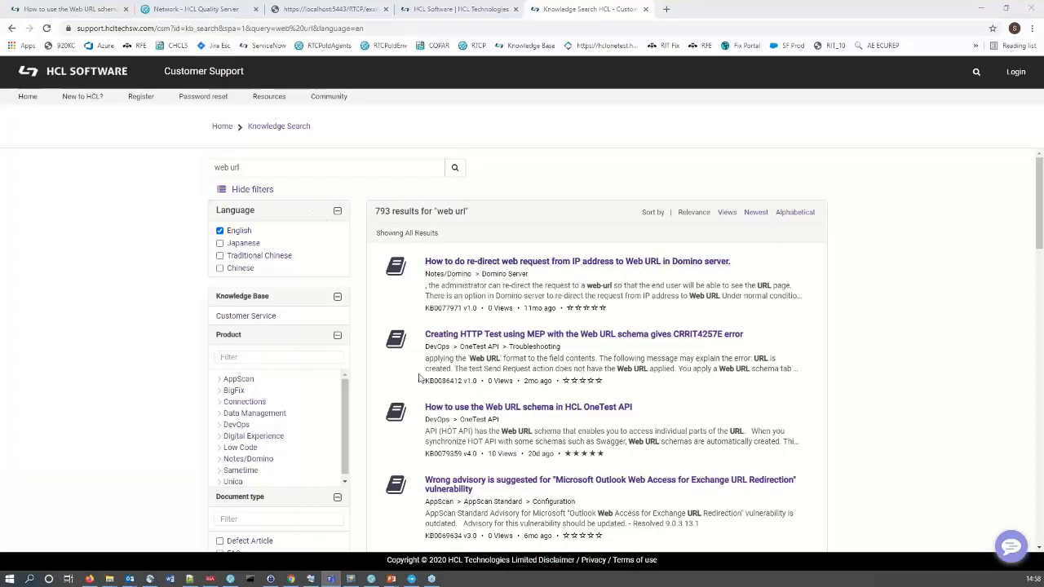
# Step: Narrow the "web url" search results to the OneTest API product under DevOps
pyautogui.scroll(-2, 106, 302)
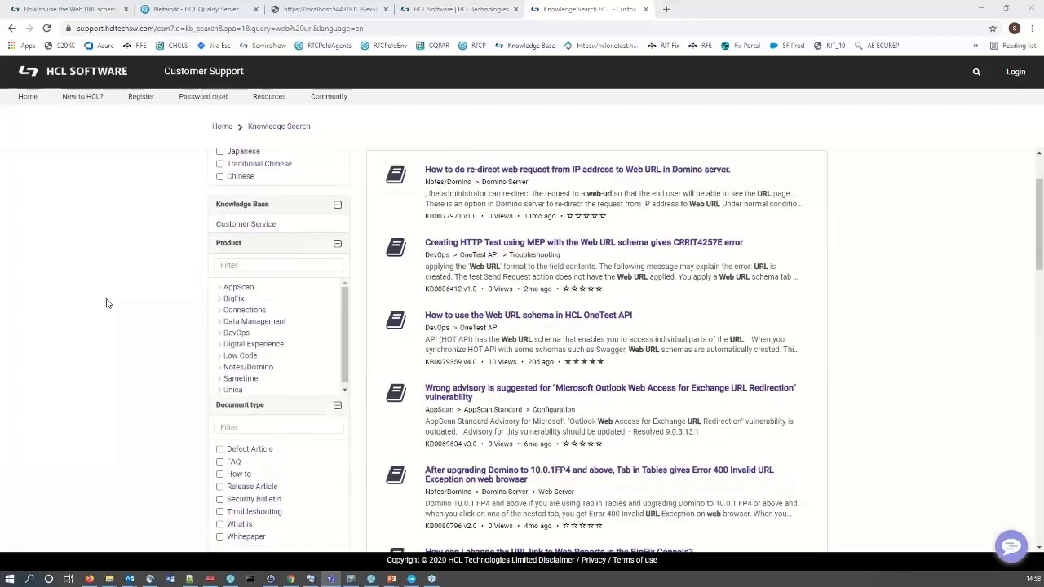
pyautogui.scroll(-2, 106, 302)
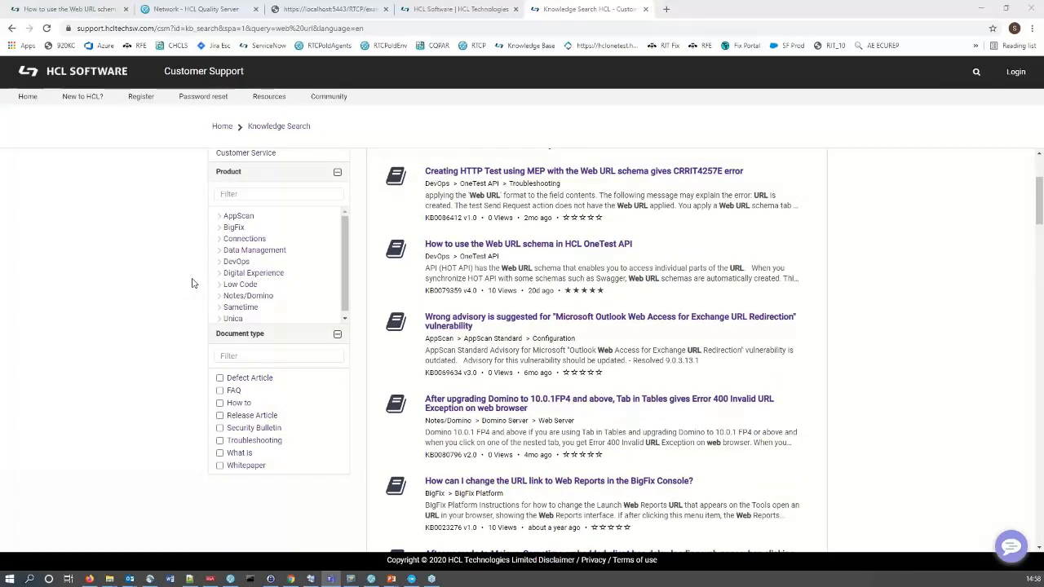
pyautogui.click(226, 262)
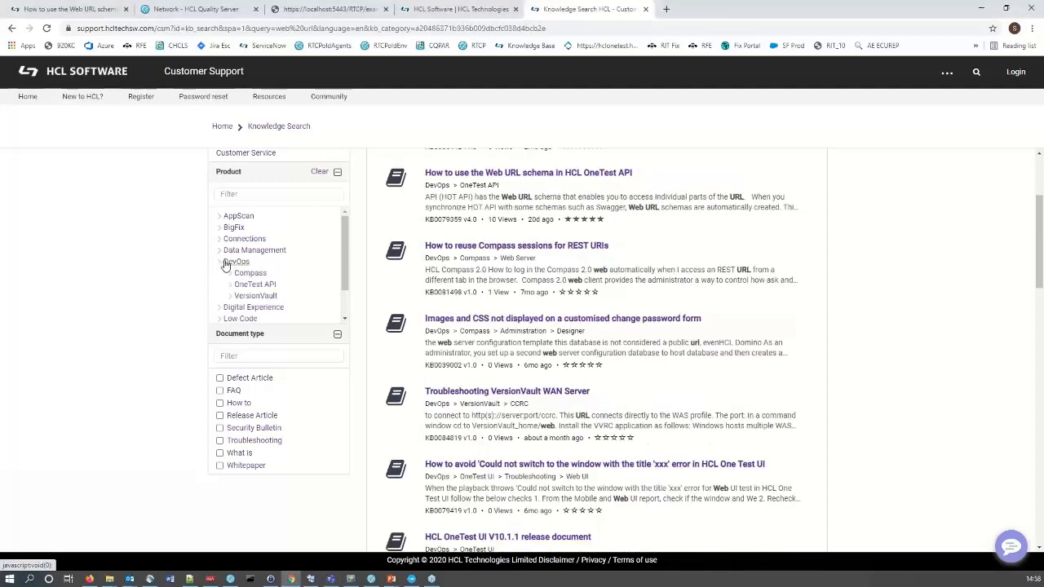
pyautogui.click(244, 285)
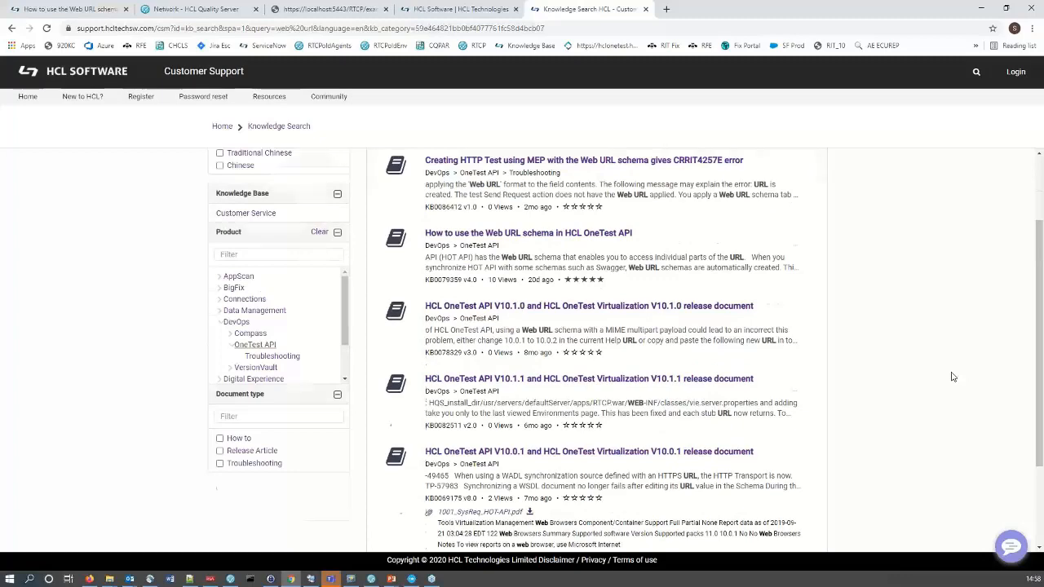
# Step: Open the article "Creating HTTP Test using MEP with the Web URL schema gives CRRIT4257E error" in a new tab and read through it
pyautogui.scroll(1, 951, 377)
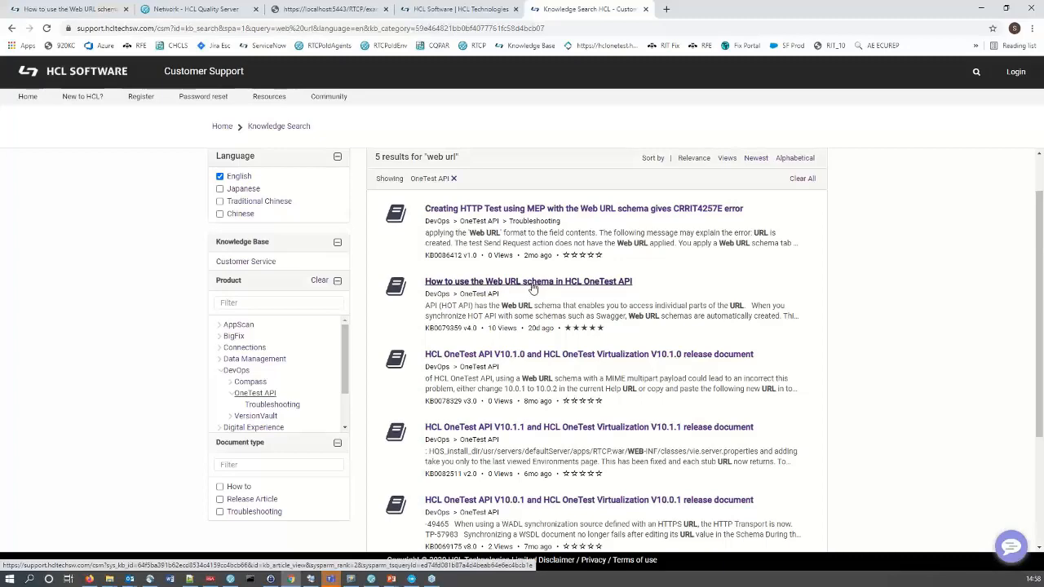
pyautogui.scroll(1, 528, 214)
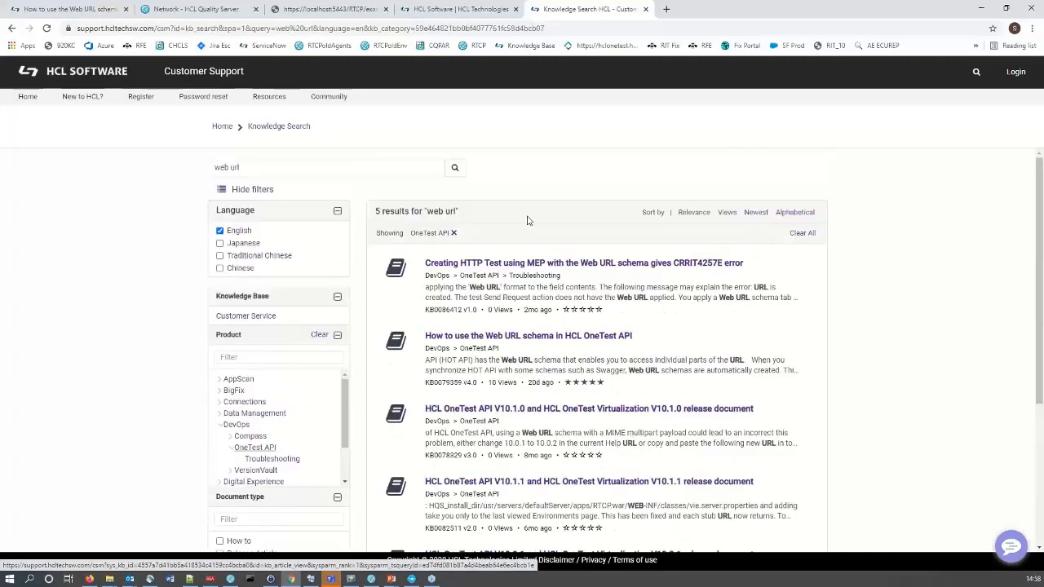
pyautogui.rightClick(522, 262)
pyautogui.click(552, 271)
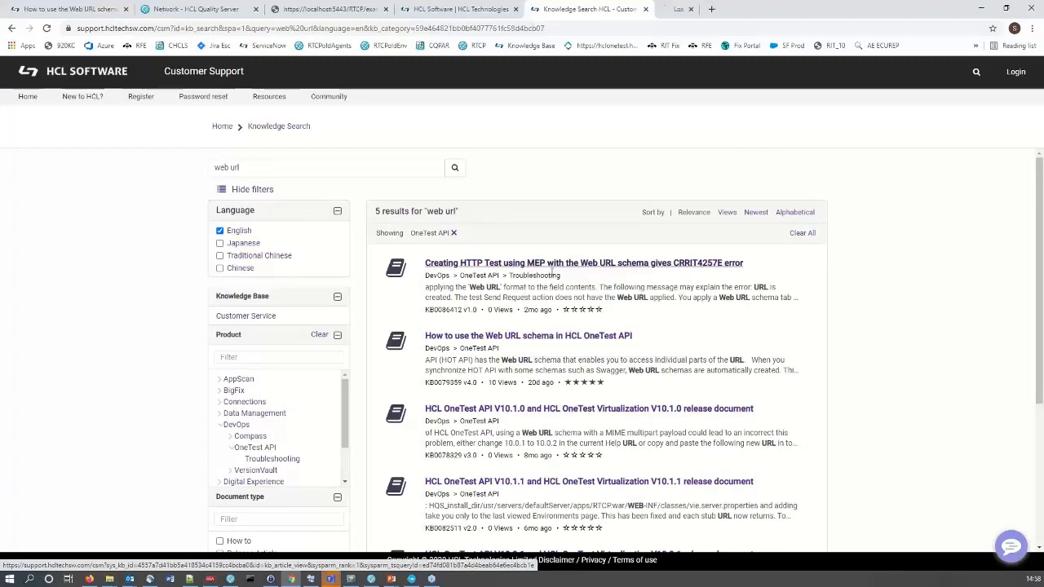
pyautogui.click(720, 9)
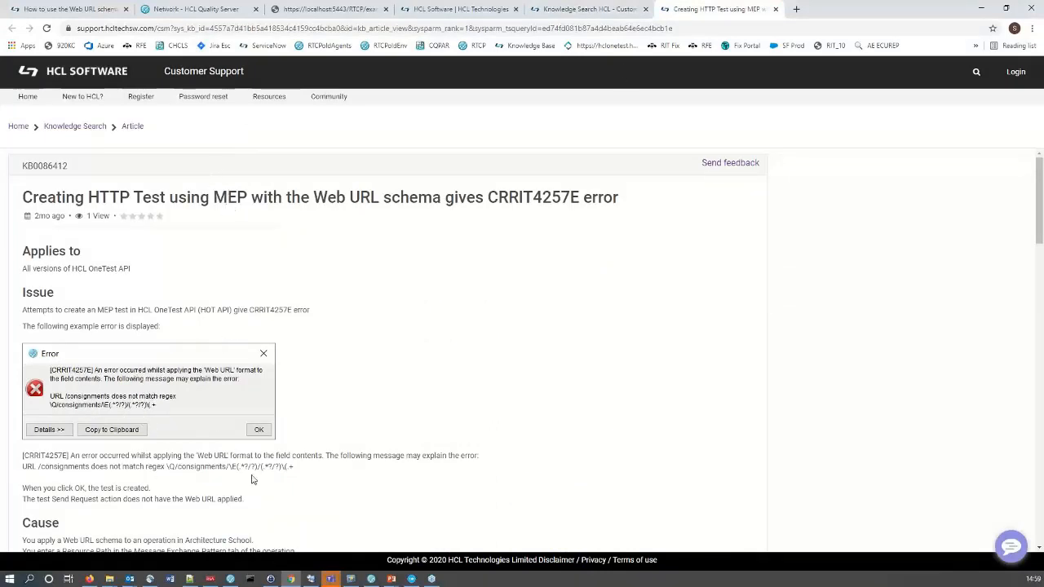
pyautogui.scroll(-6, 170, 397)
pyautogui.scroll(-3, 169, 397)
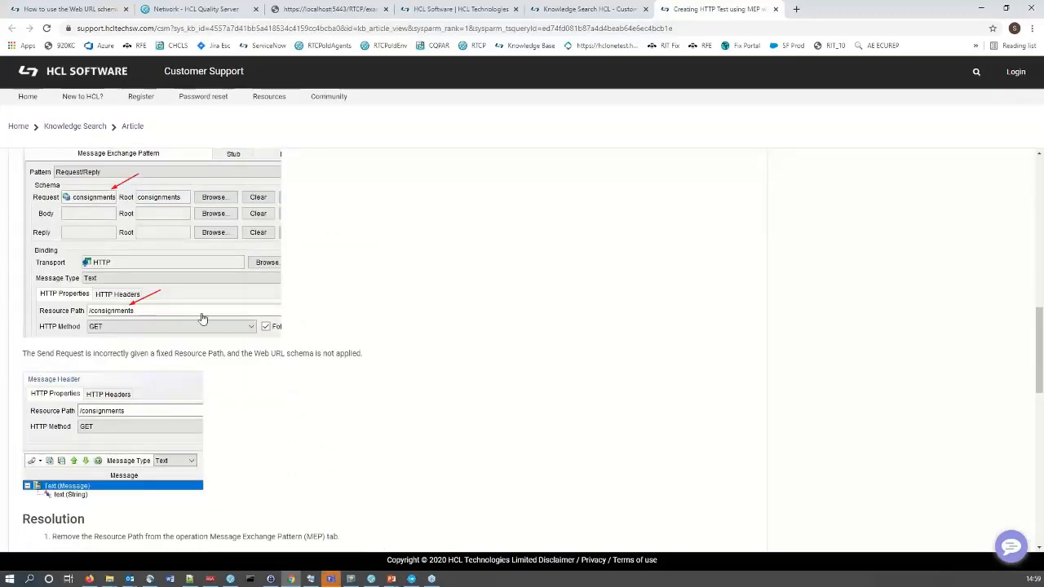
pyautogui.scroll(4, 285, 410)
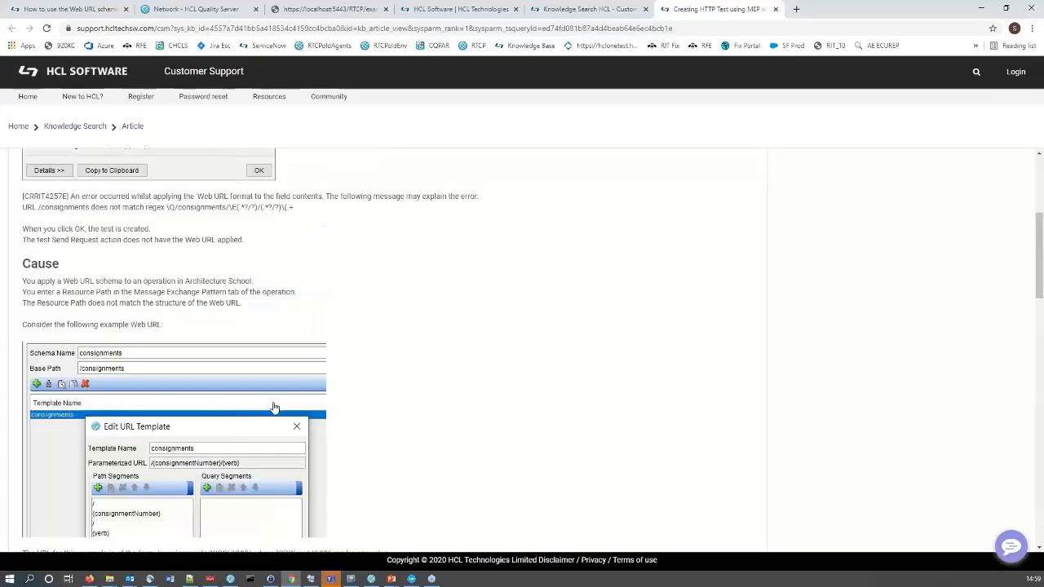
pyautogui.scroll(4, 274, 407)
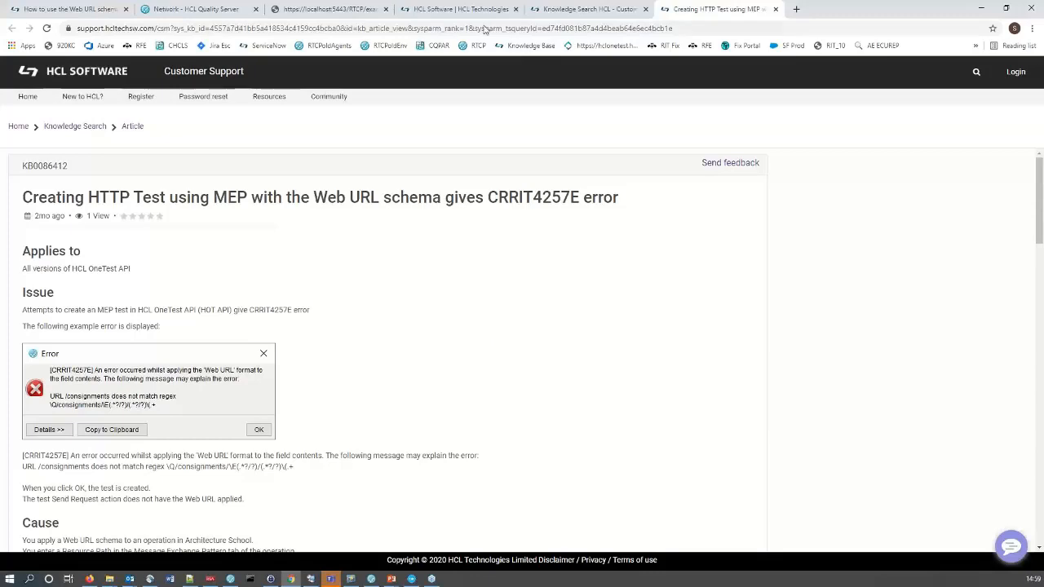
# Step: Revisit the HCL Software home page, return to the Knowledge Search results, and clear the search text
pyautogui.click(451, 9)
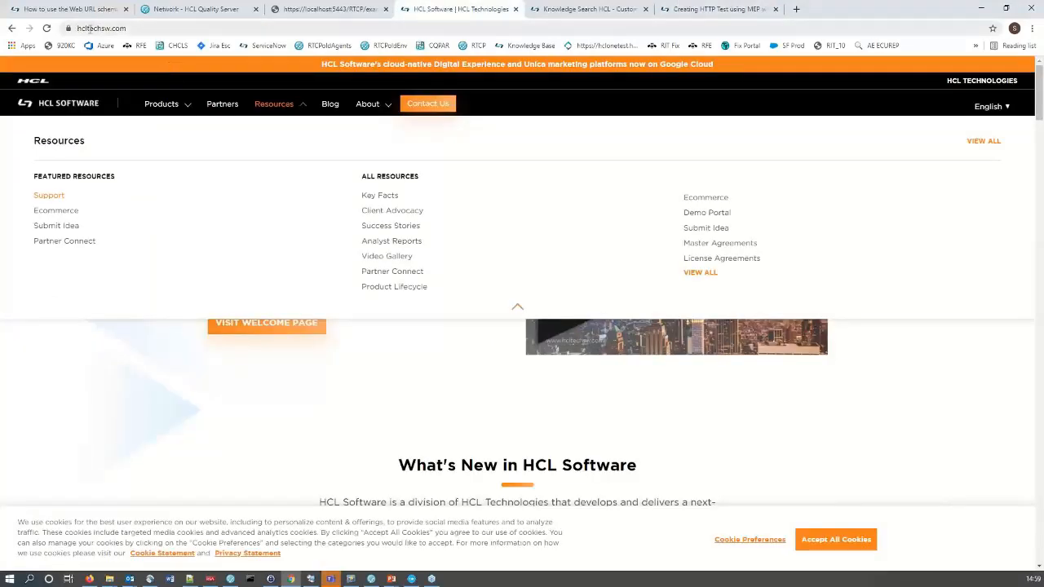
pyautogui.click(560, 10)
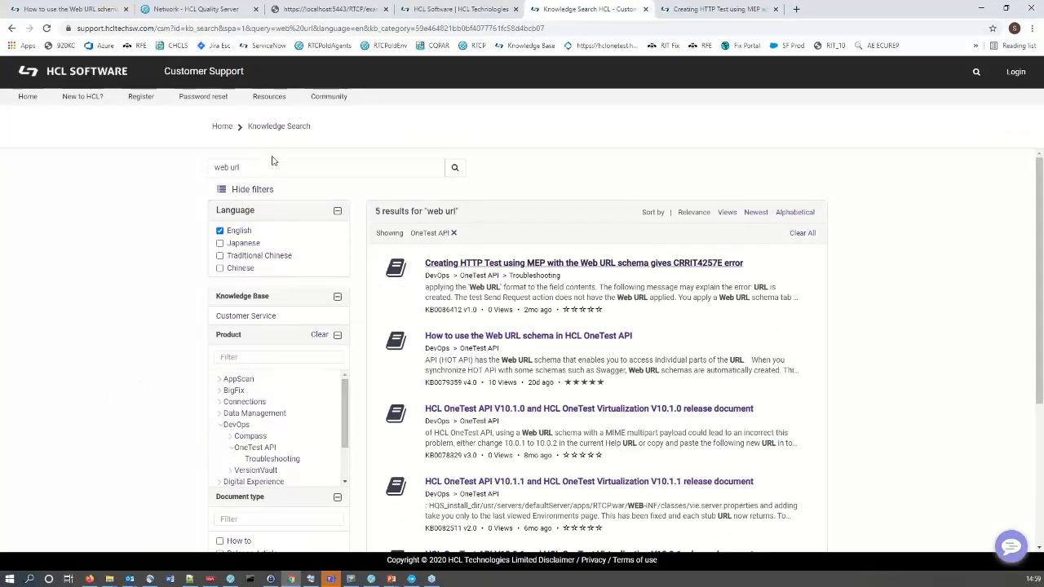
pyautogui.moveTo(269, 167); pyautogui.dragTo(191, 170)
pyautogui.press('BackSpace')
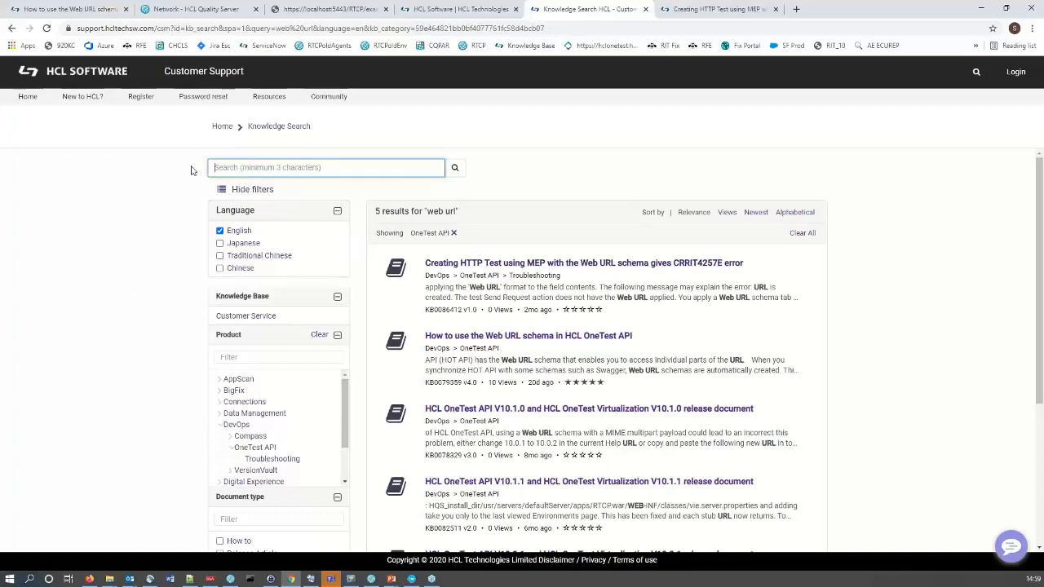
# Step: Filter the knowledge search results by the DevOps product group, and narrow them to OneTest API
pyautogui.scroll(-2, 103, 392)
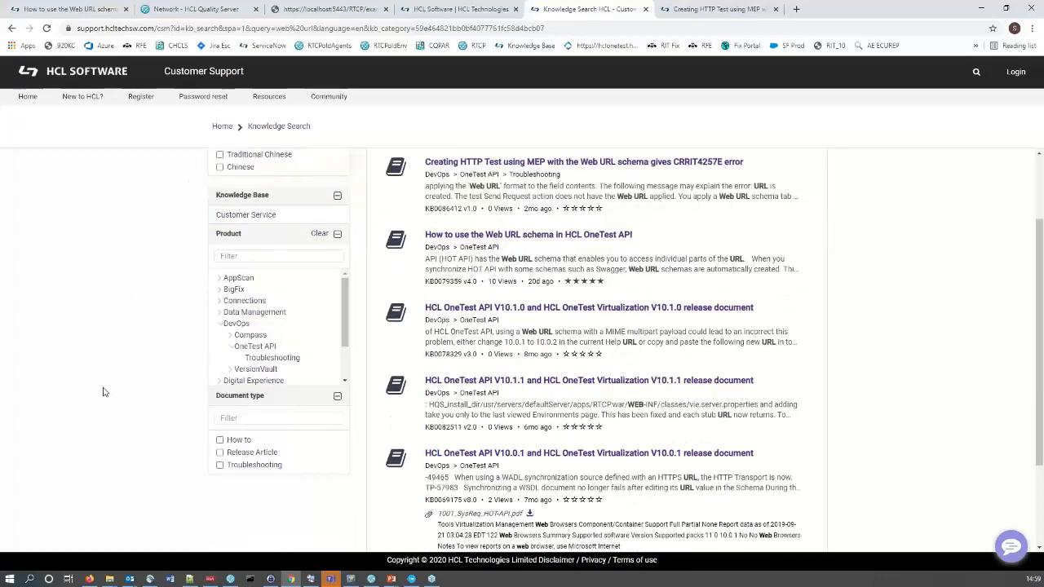
pyautogui.click(236, 262)
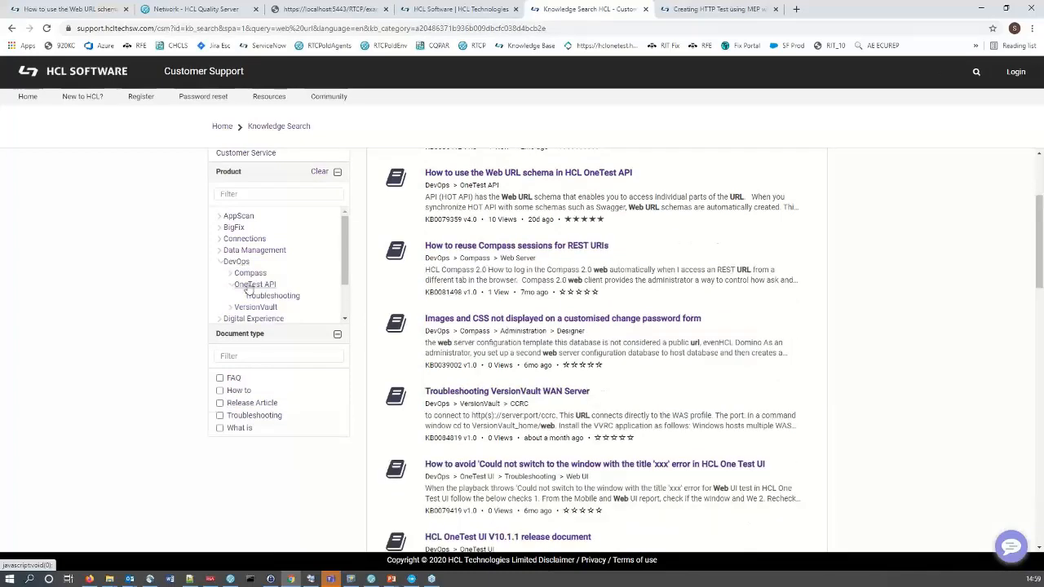
pyautogui.click(243, 284)
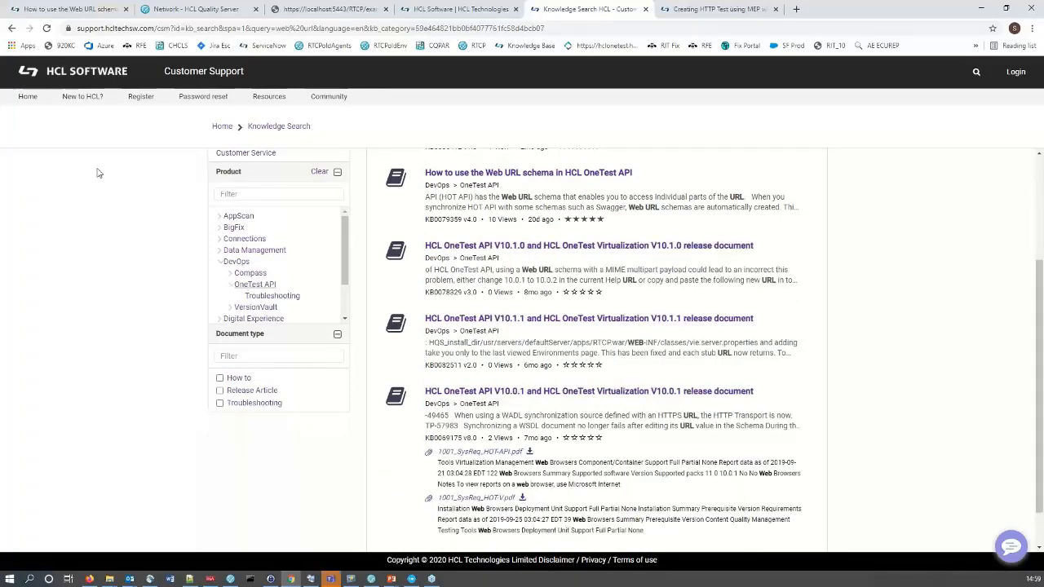
# Step: Reset the Knowledge Search to all articles and look through the available product and document type filters
pyautogui.click(270, 131)
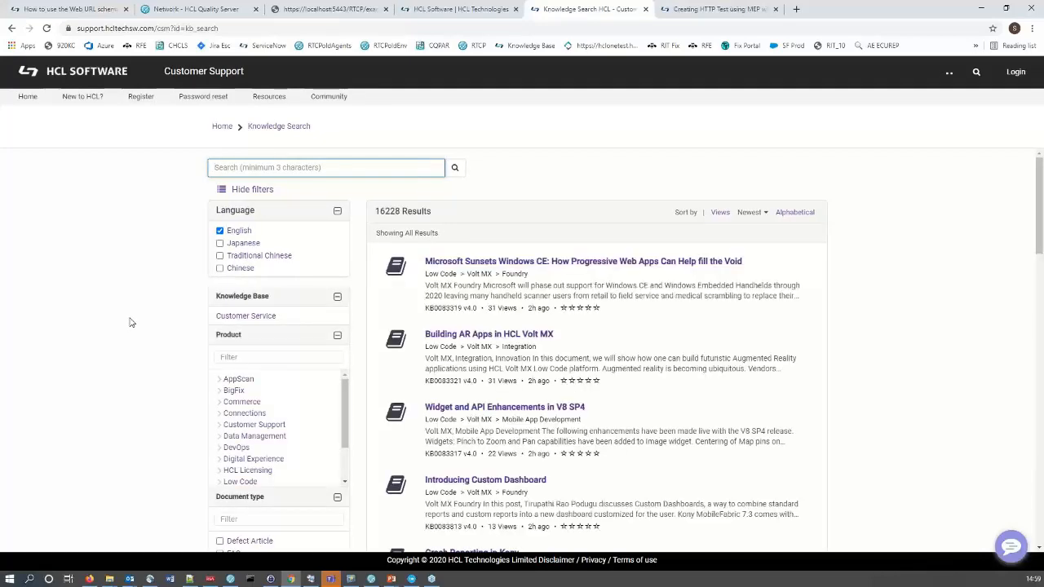
pyautogui.scroll(-3, 128, 321)
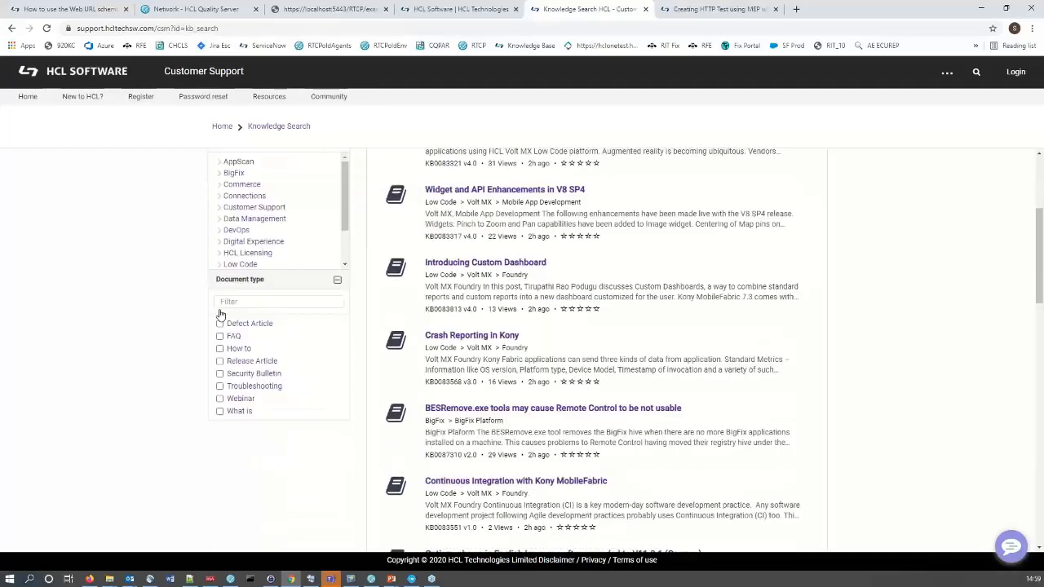
pyautogui.click(218, 232)
pyautogui.scroll(-3, 252, 250)
pyautogui.click(253, 247)
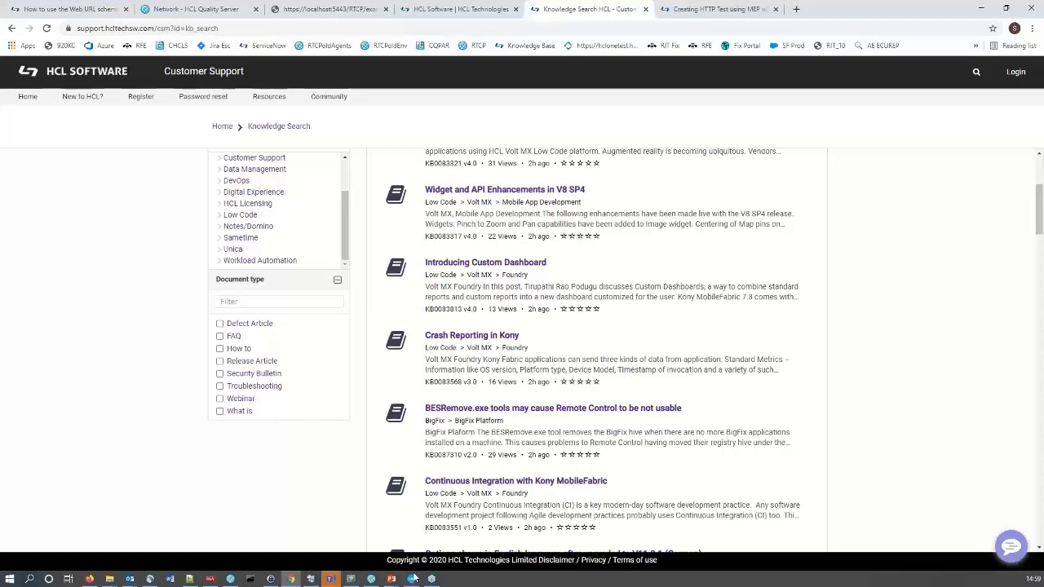
# Step: Switch to HCL OneTest API's Test Factory and create a new stub named "Stub" under the Open Mic component
pyautogui.click(371, 579)
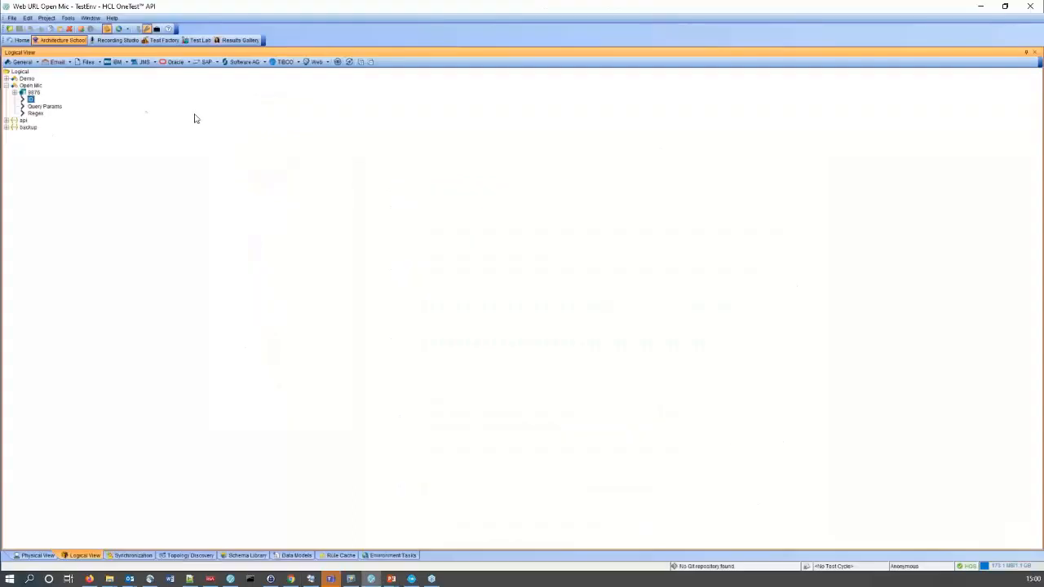
pyautogui.click(162, 40)
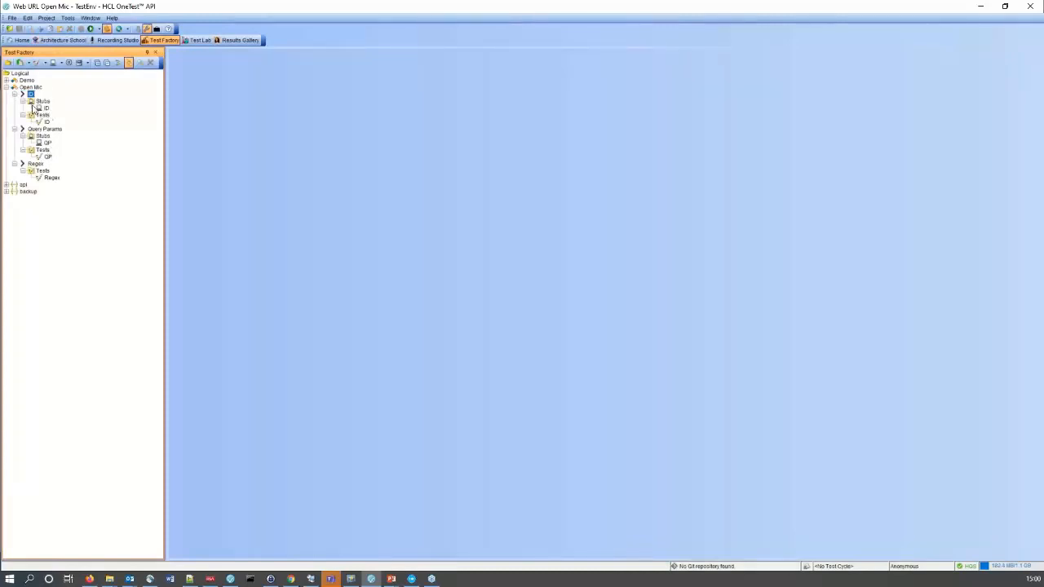
pyautogui.click(31, 88)
pyautogui.rightClick(31, 91)
pyautogui.moveTo(78, 96)
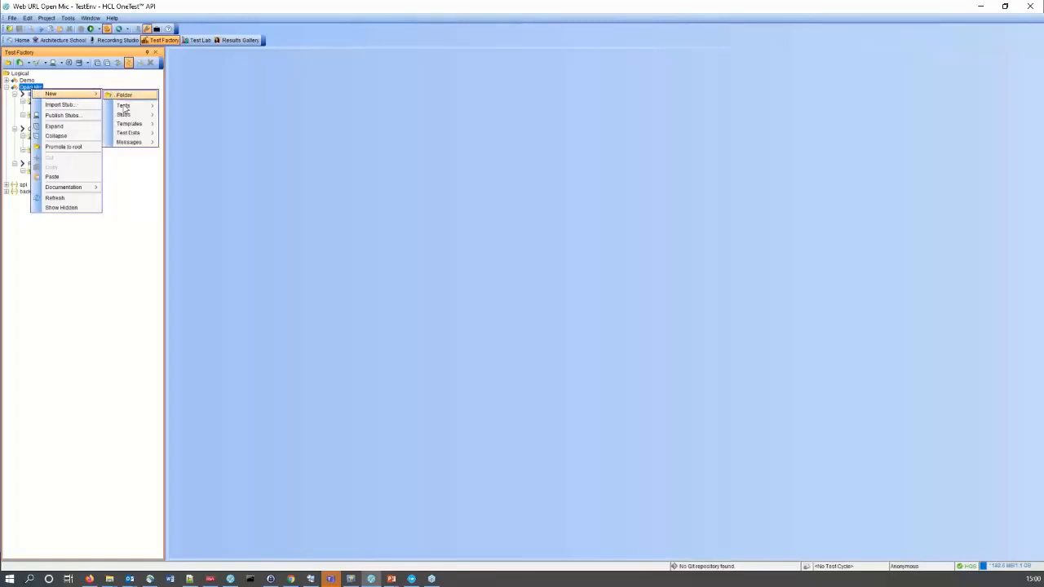
pyautogui.moveTo(128, 115)
pyautogui.click(178, 117)
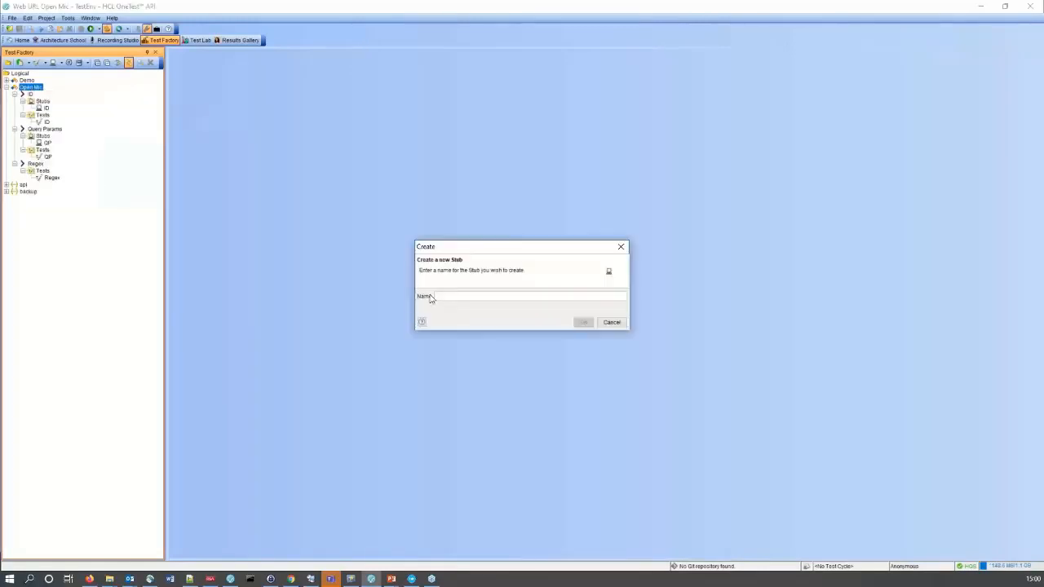
pyautogui.write('Stub')
pyautogui.press('Return')
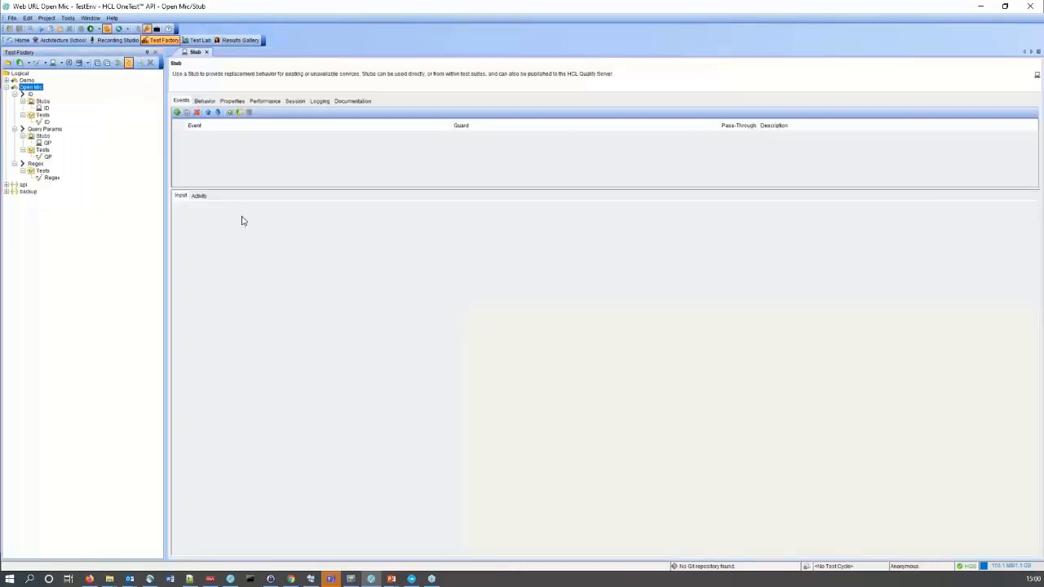
# Step: Add an event to the new stub and assign it the ID operation from Open Mic
pyautogui.click(176, 114)
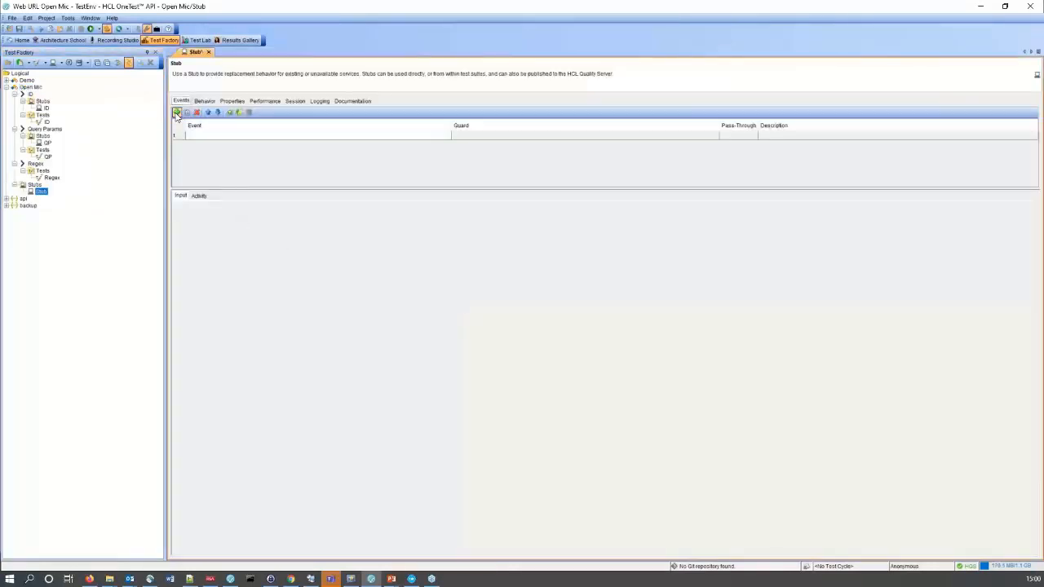
pyautogui.click(406, 137)
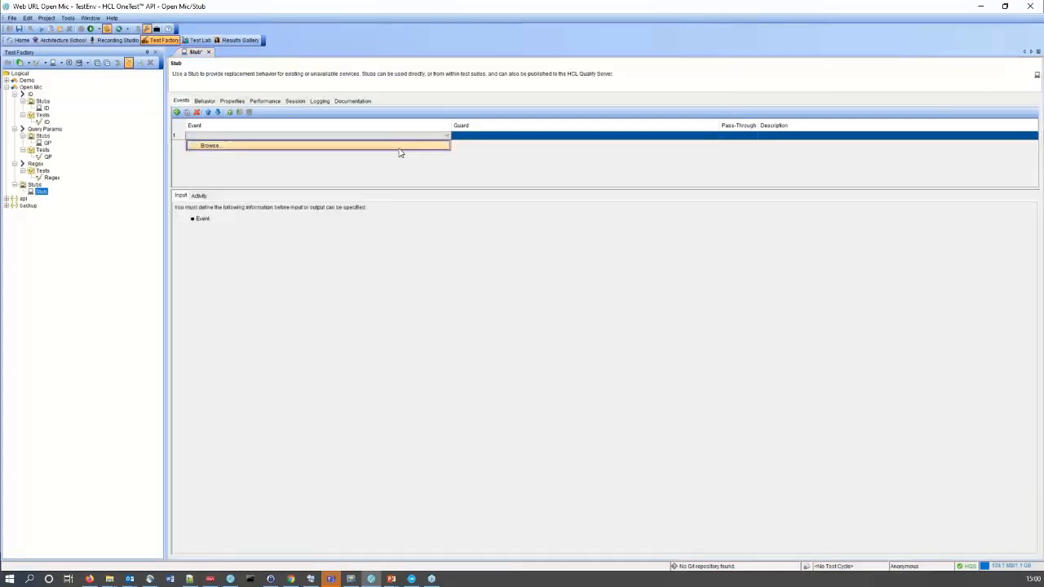
pyautogui.click(399, 147)
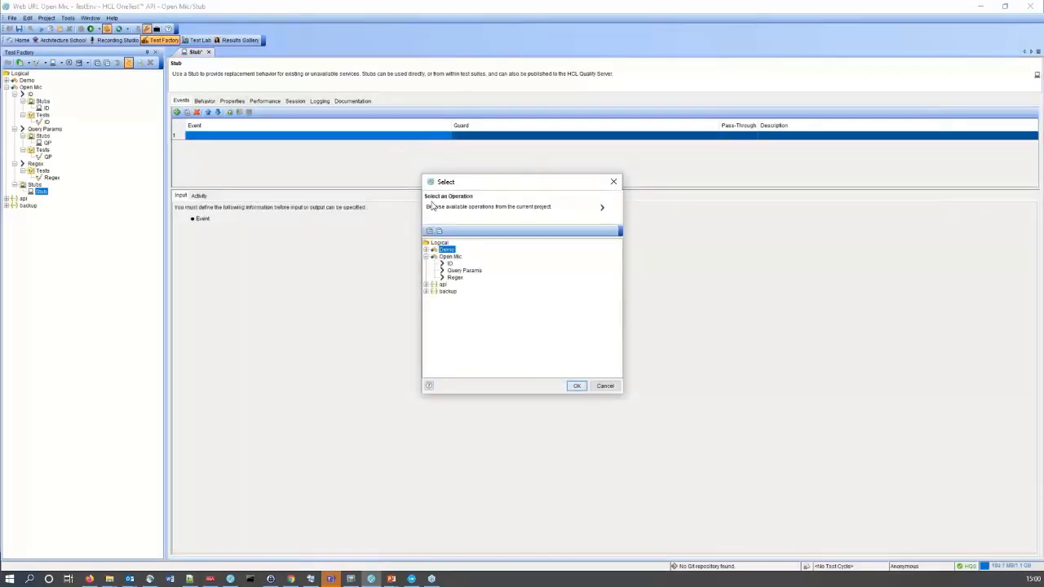
pyautogui.click(450, 263)
pyautogui.click(577, 386)
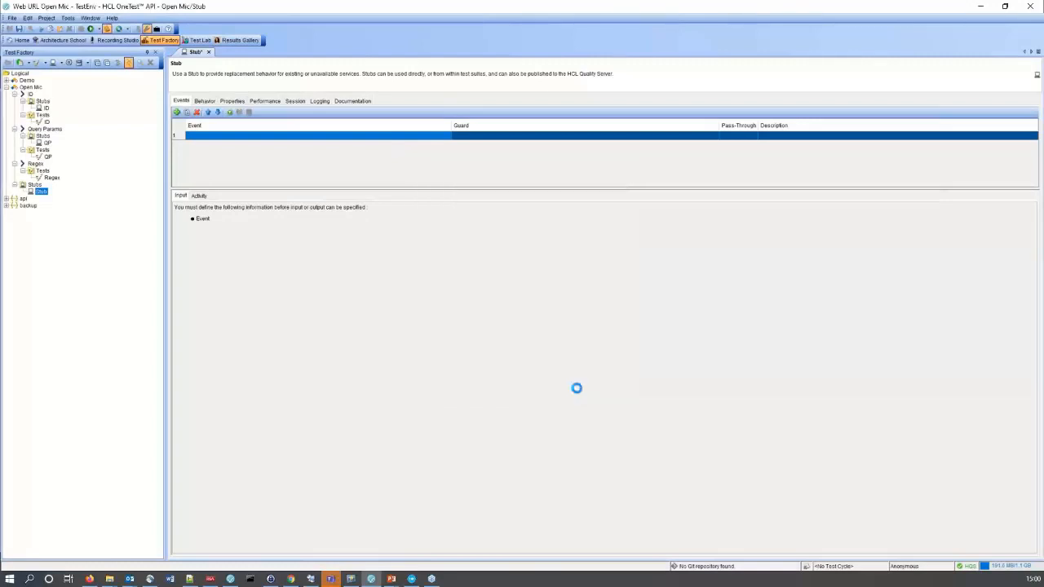
# Step: Add a second event to the stub and assign it the Query Params operation from Open Mic
pyautogui.click(176, 113)
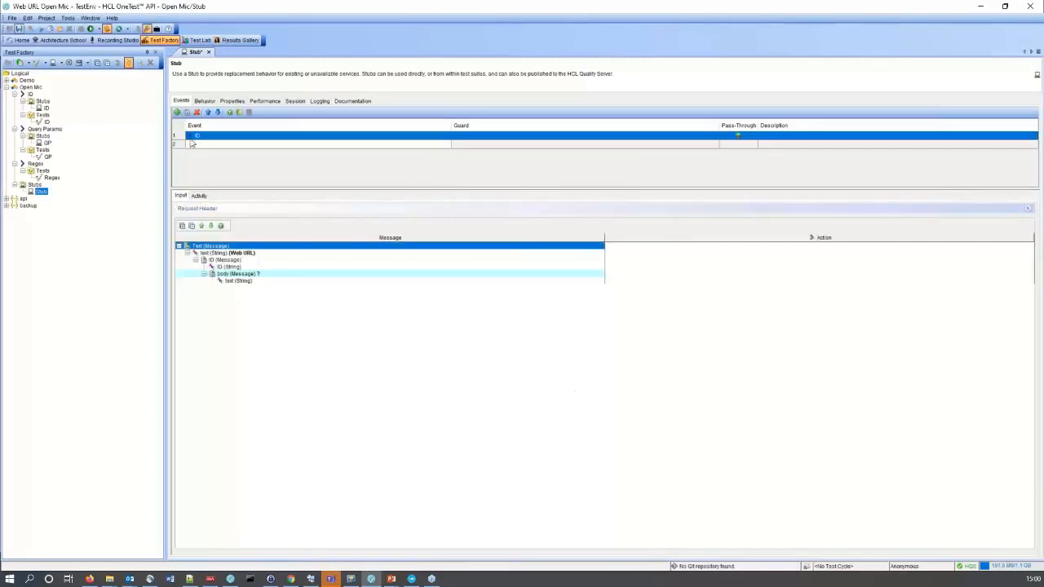
pyautogui.click(202, 145)
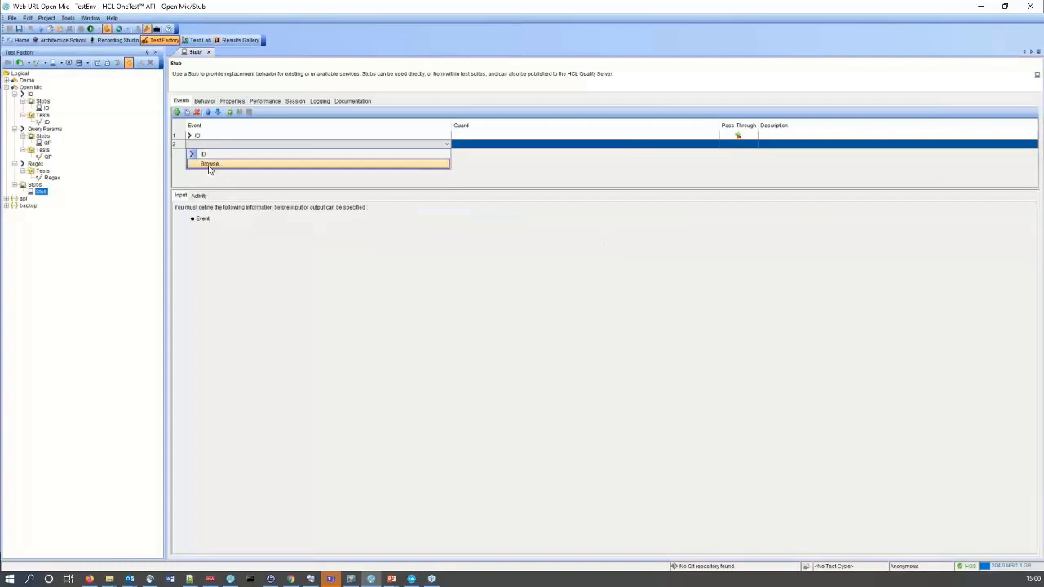
pyautogui.click(209, 166)
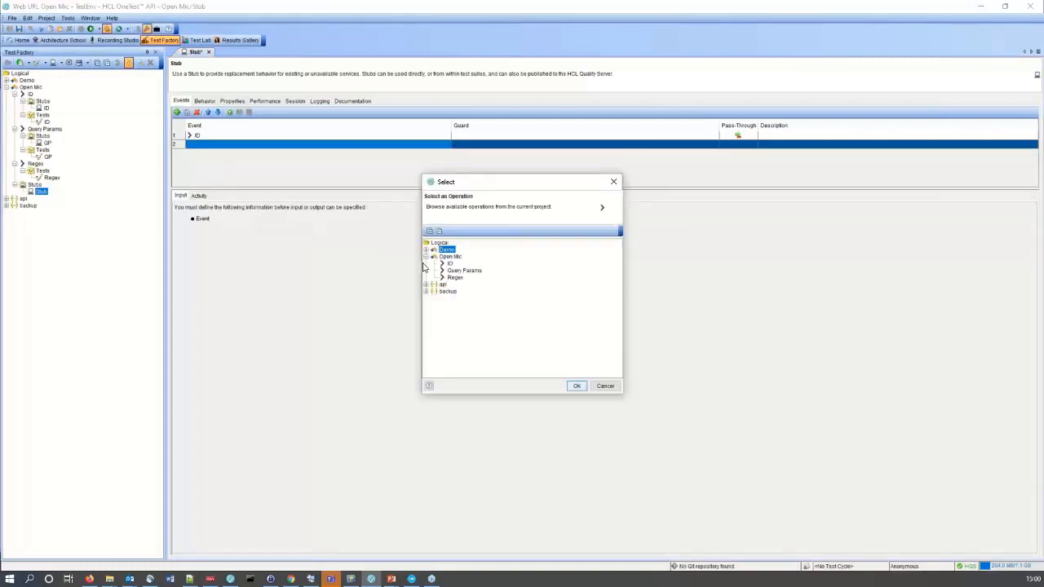
pyautogui.click(467, 272)
pyautogui.click(574, 385)
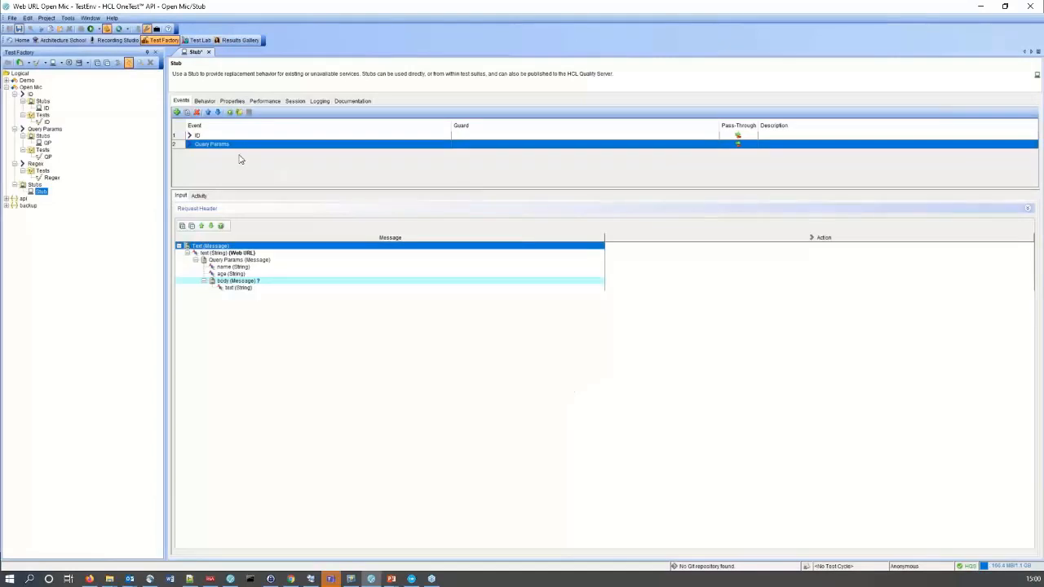